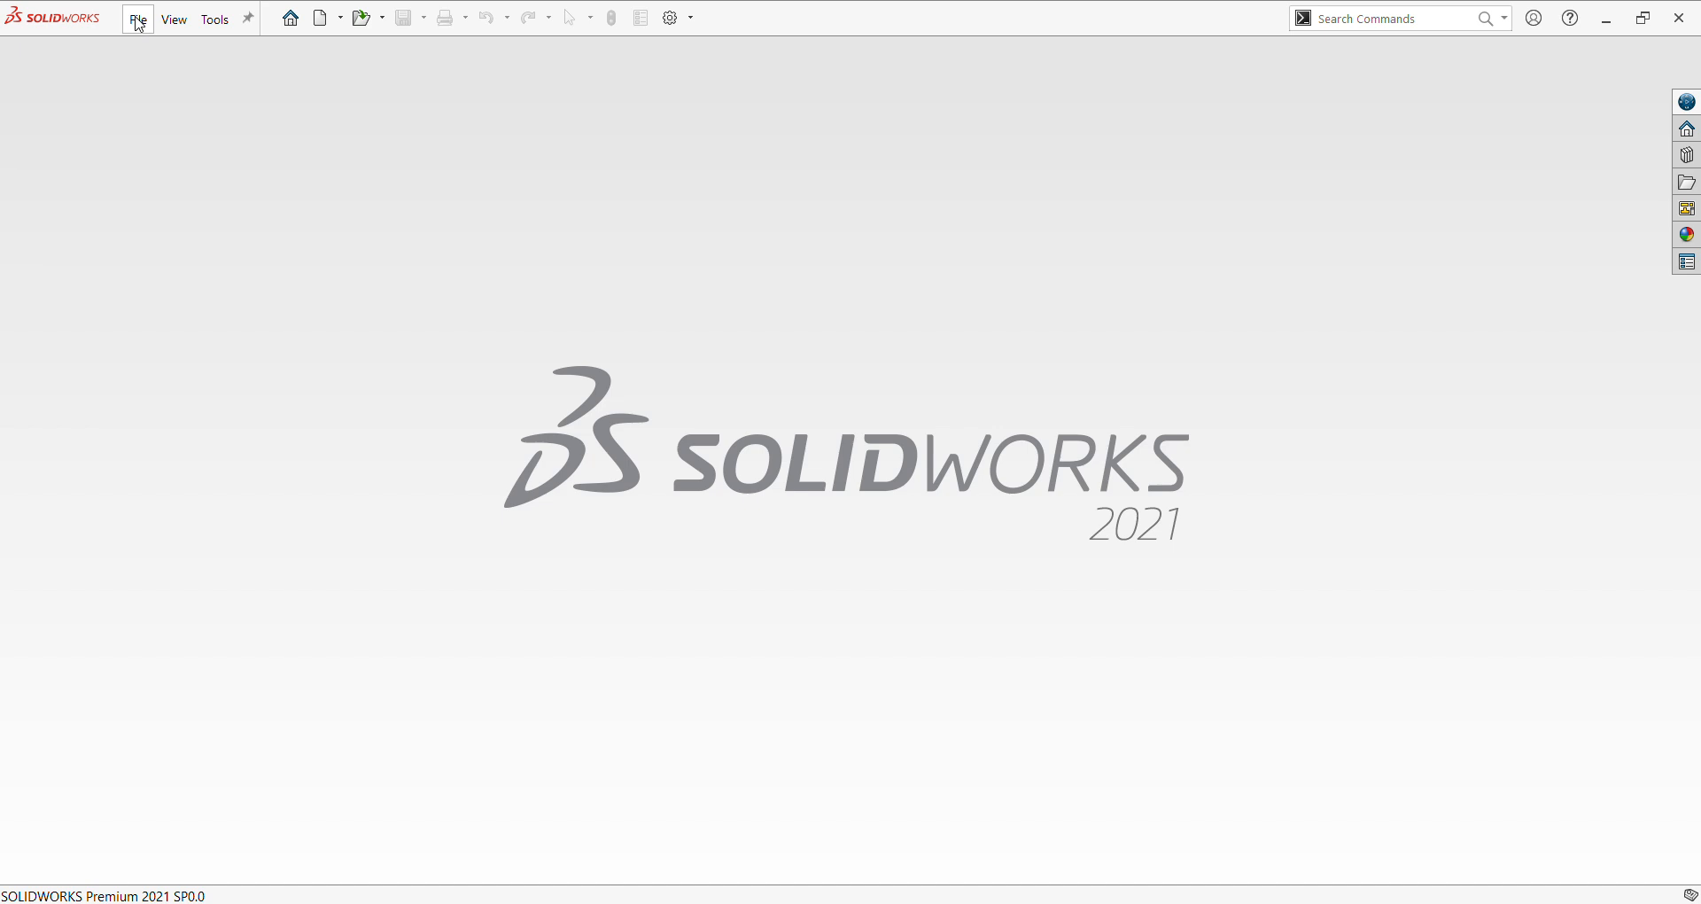
Create a new part document.
click(139, 19)
click(169, 50)
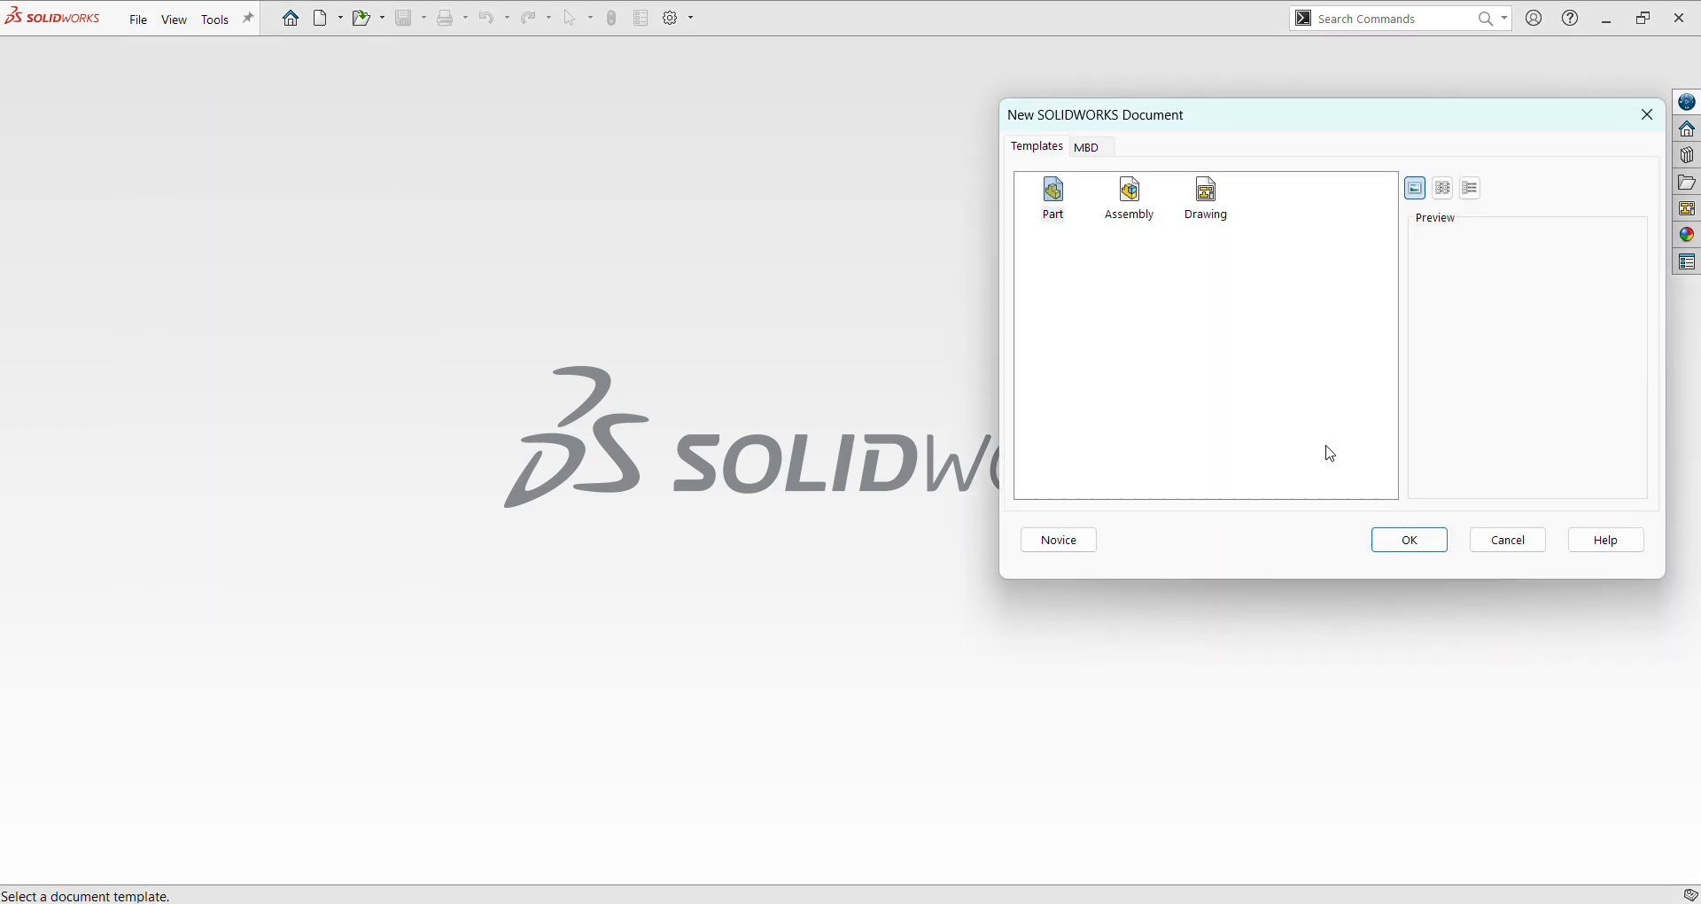
click(1413, 540)
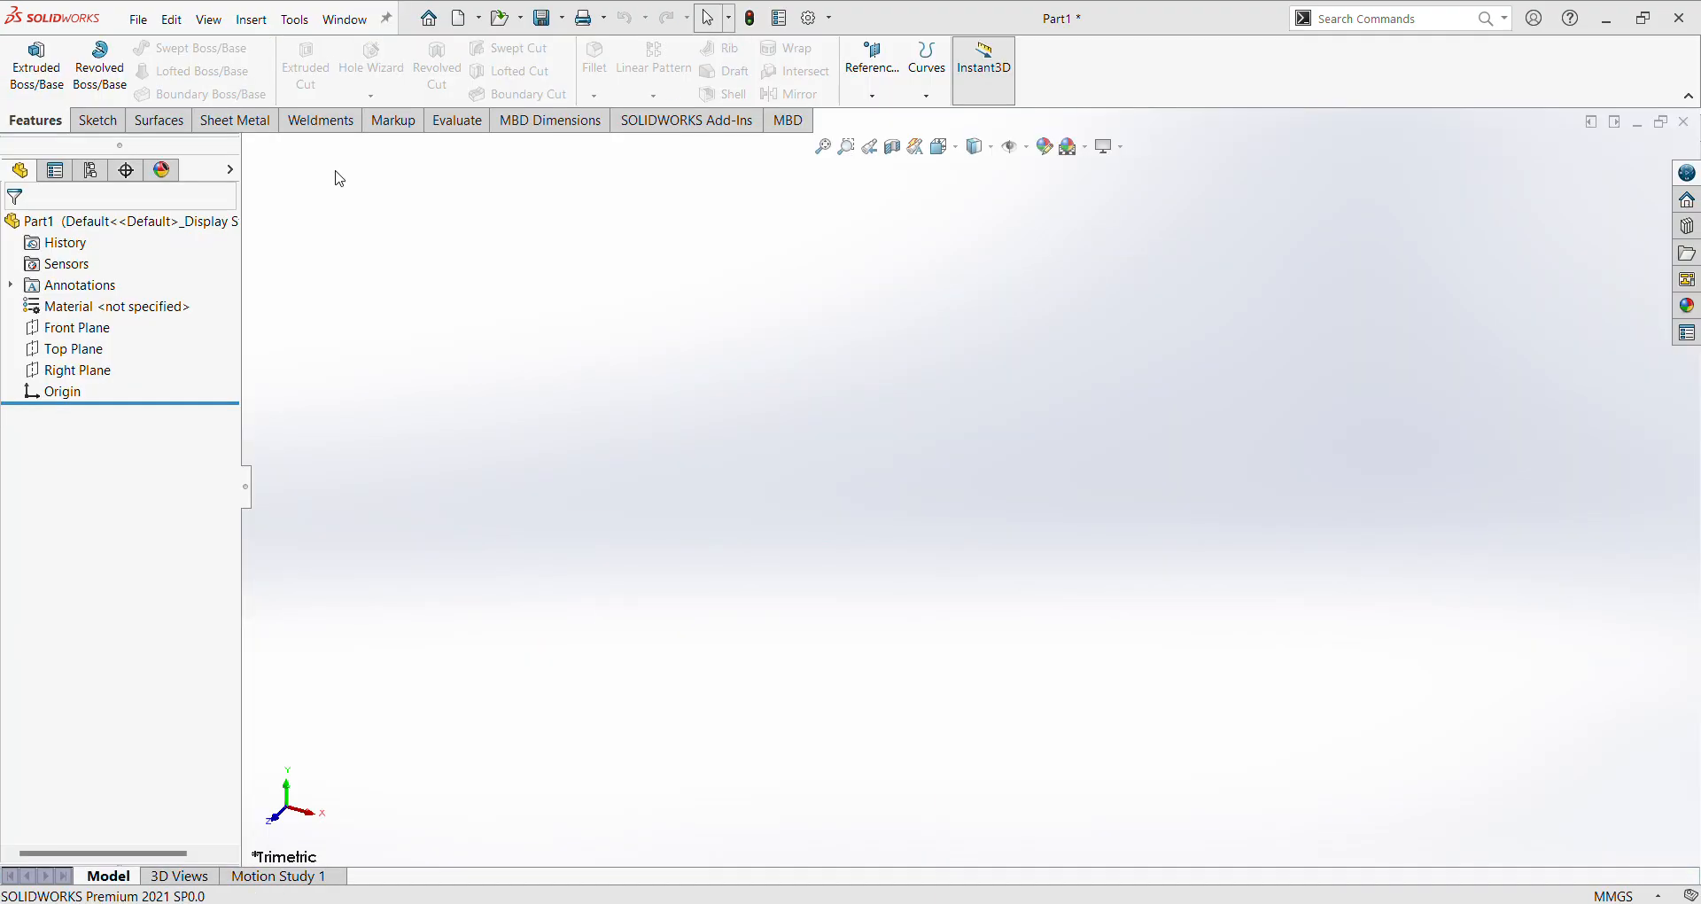
Start an Extruded Boss/Base sketch on the Front Plane and draw a vertical centerline about 50 mm long upward from the origin.
click(39, 69)
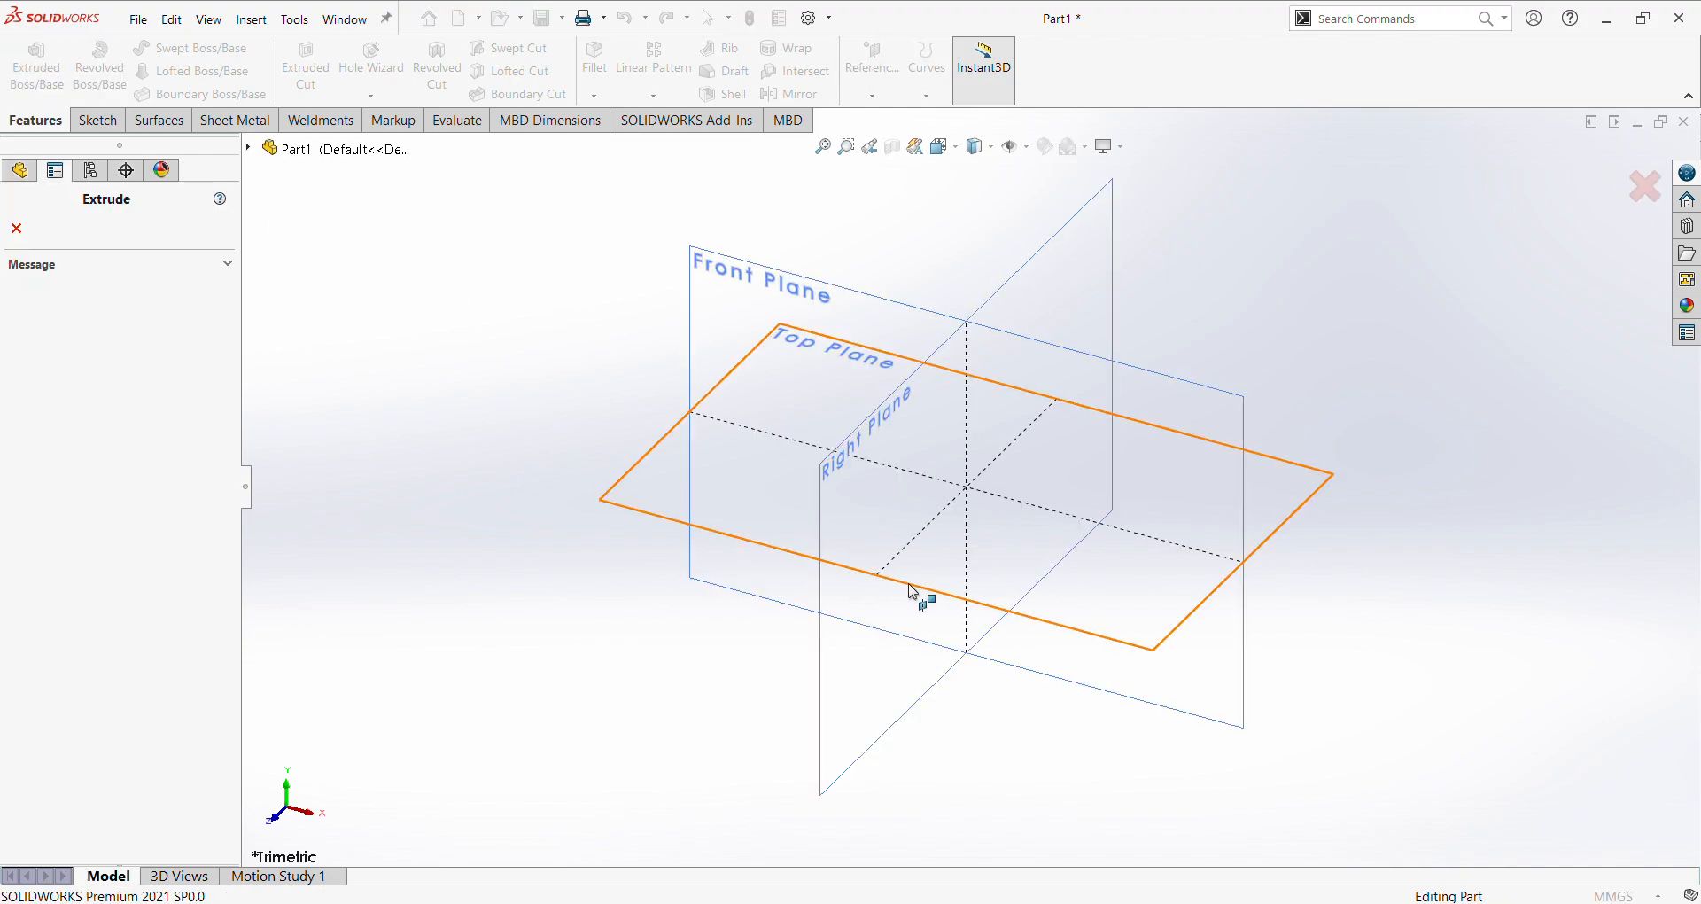
click(1031, 350)
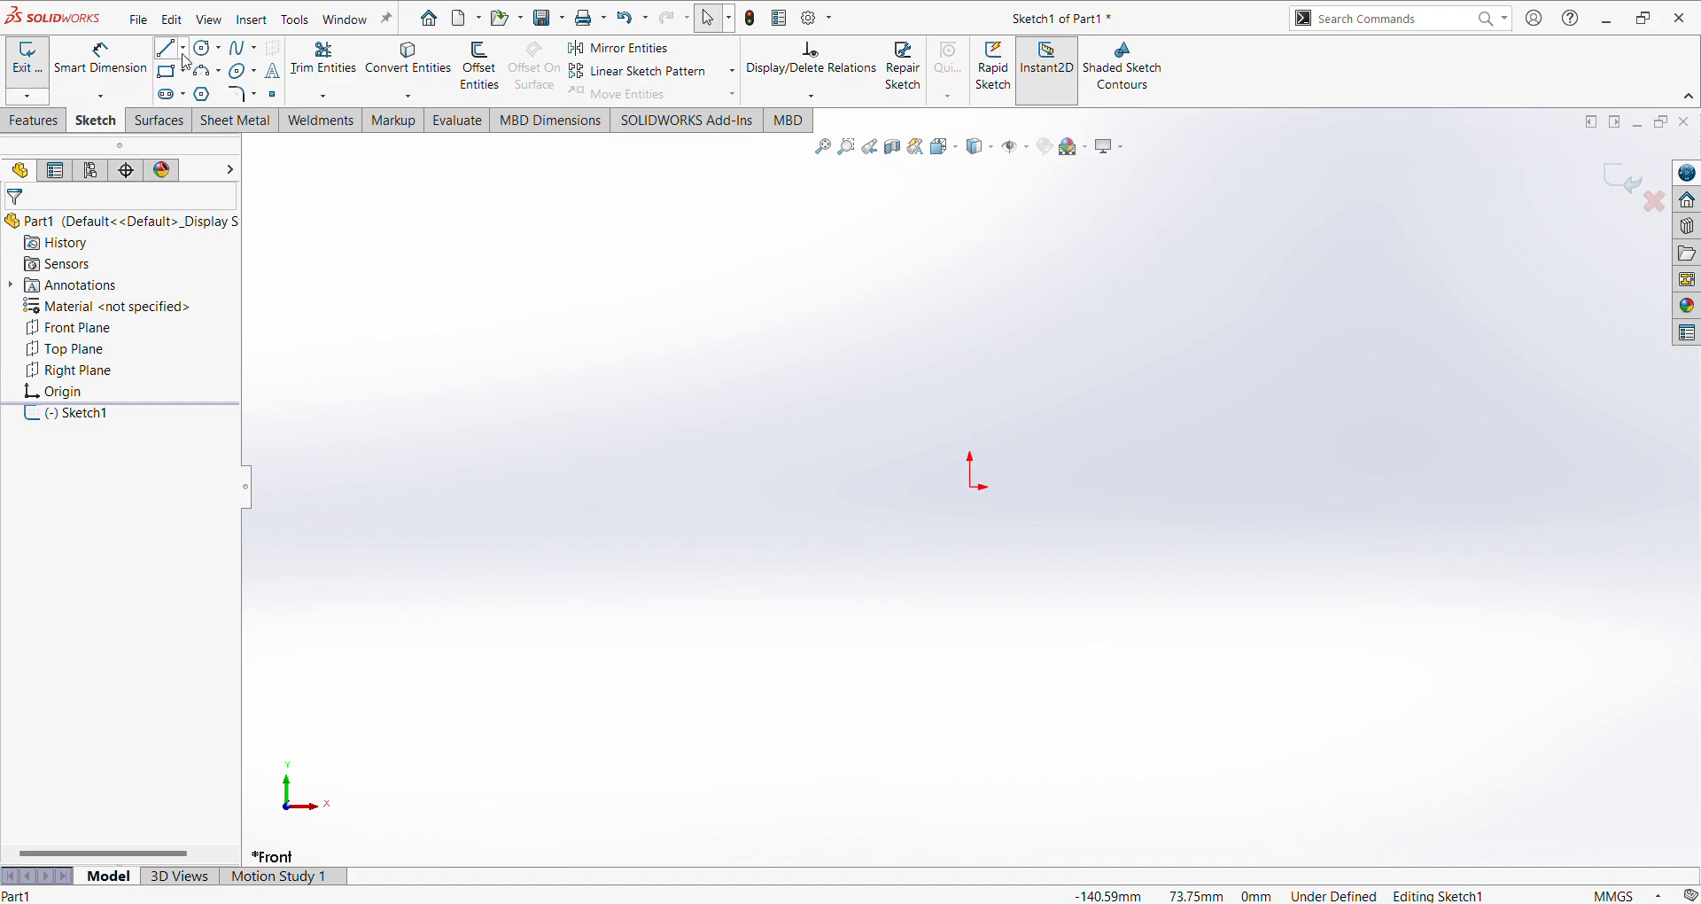
click(183, 49)
click(208, 91)
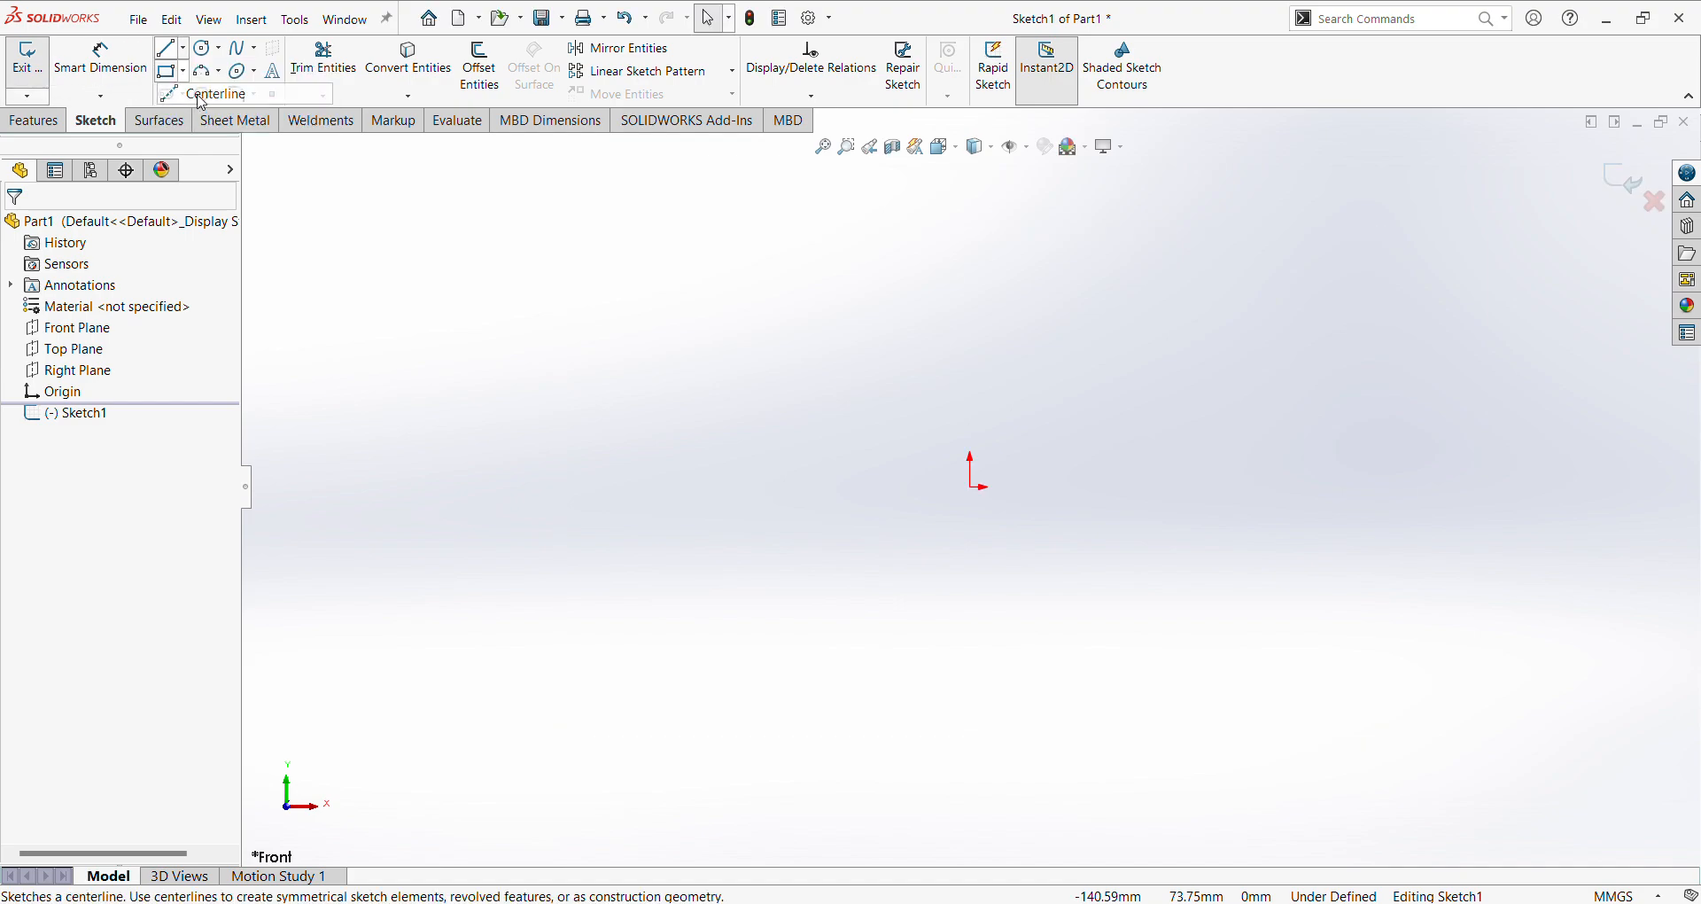
click(974, 486)
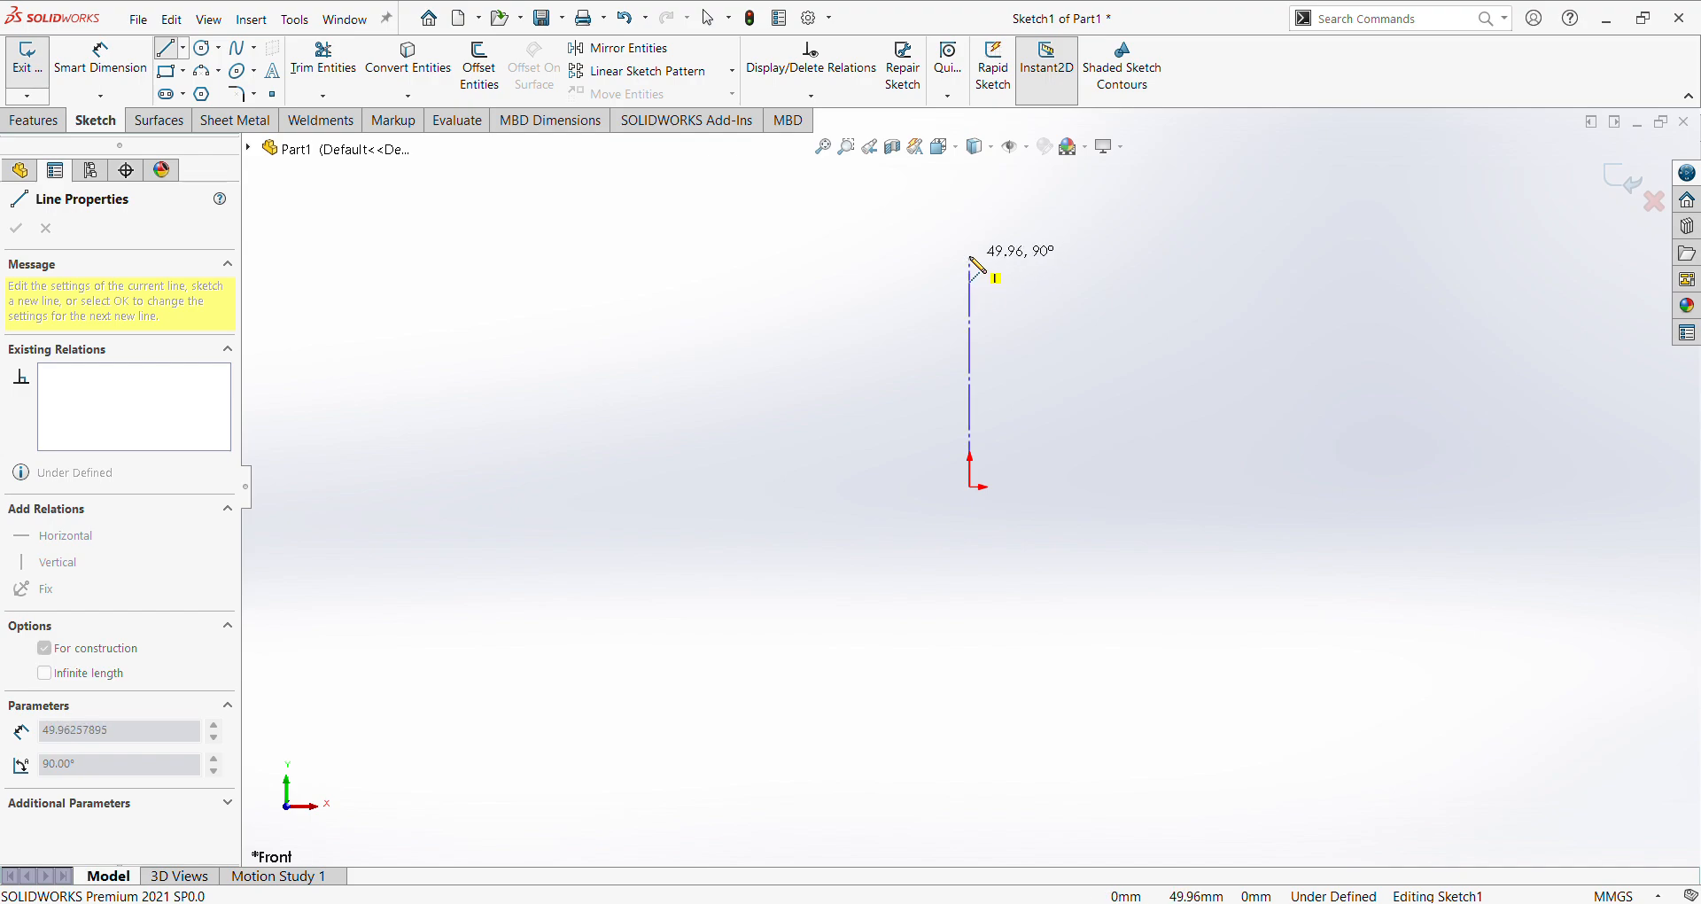
click(974, 262)
right_click(1036, 271)
click(1151, 301)
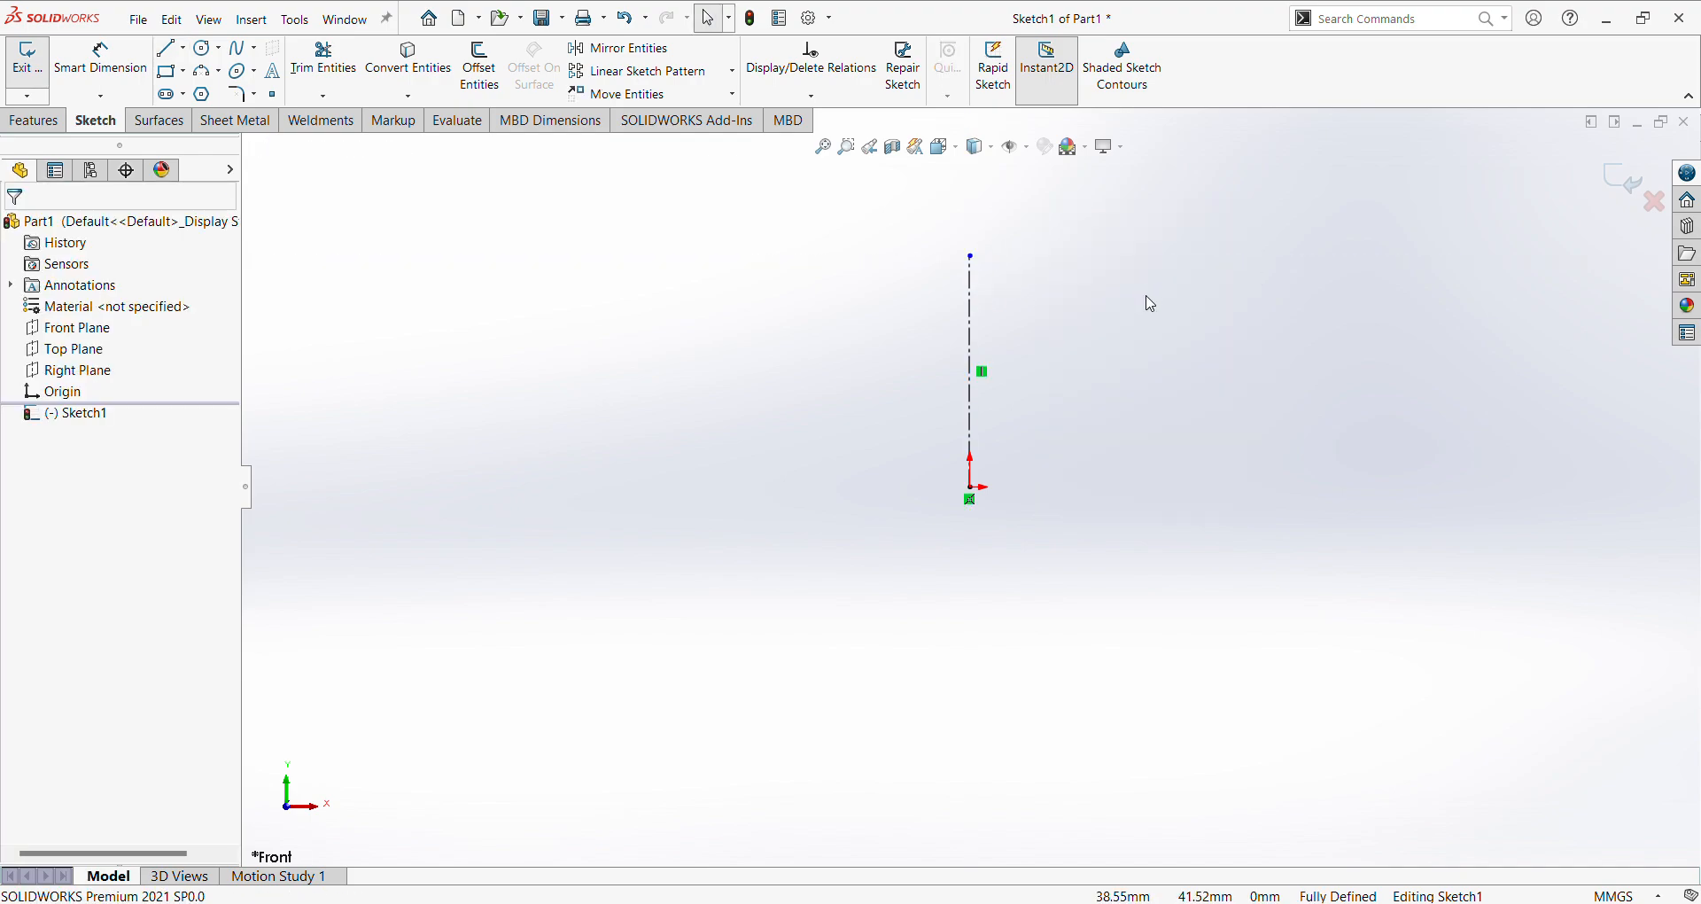
Draw corner rectangles on both sides of the centerline, about 36 by 11 mm on the left and 48 by 14 mm on the right.
click(168, 73)
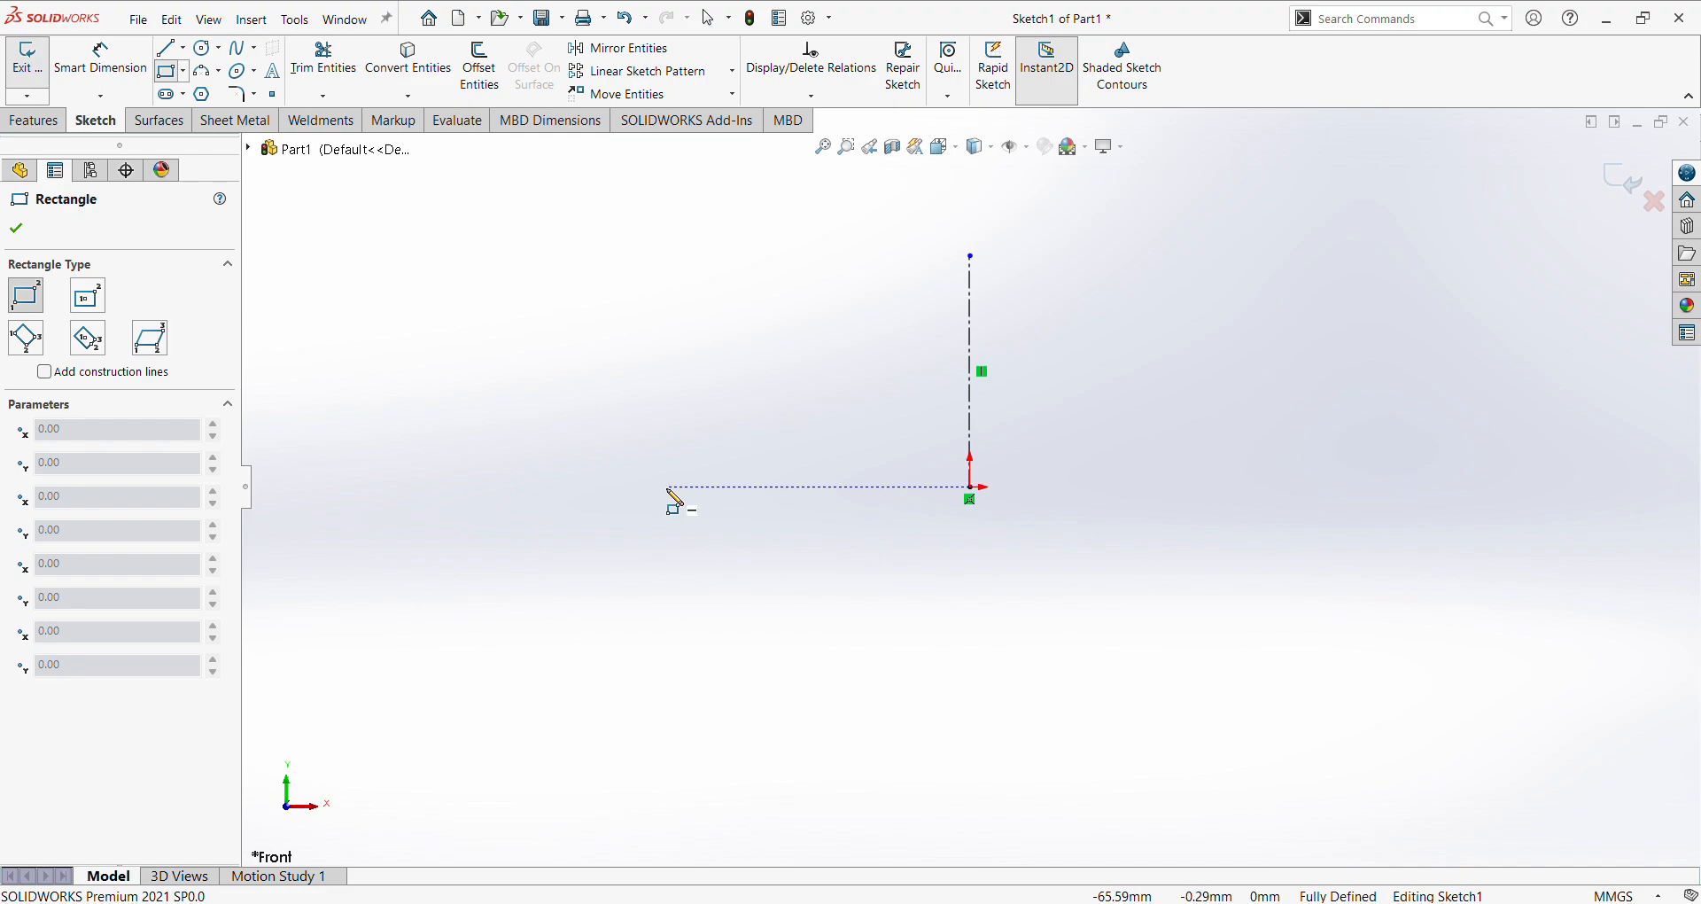
click(630, 487)
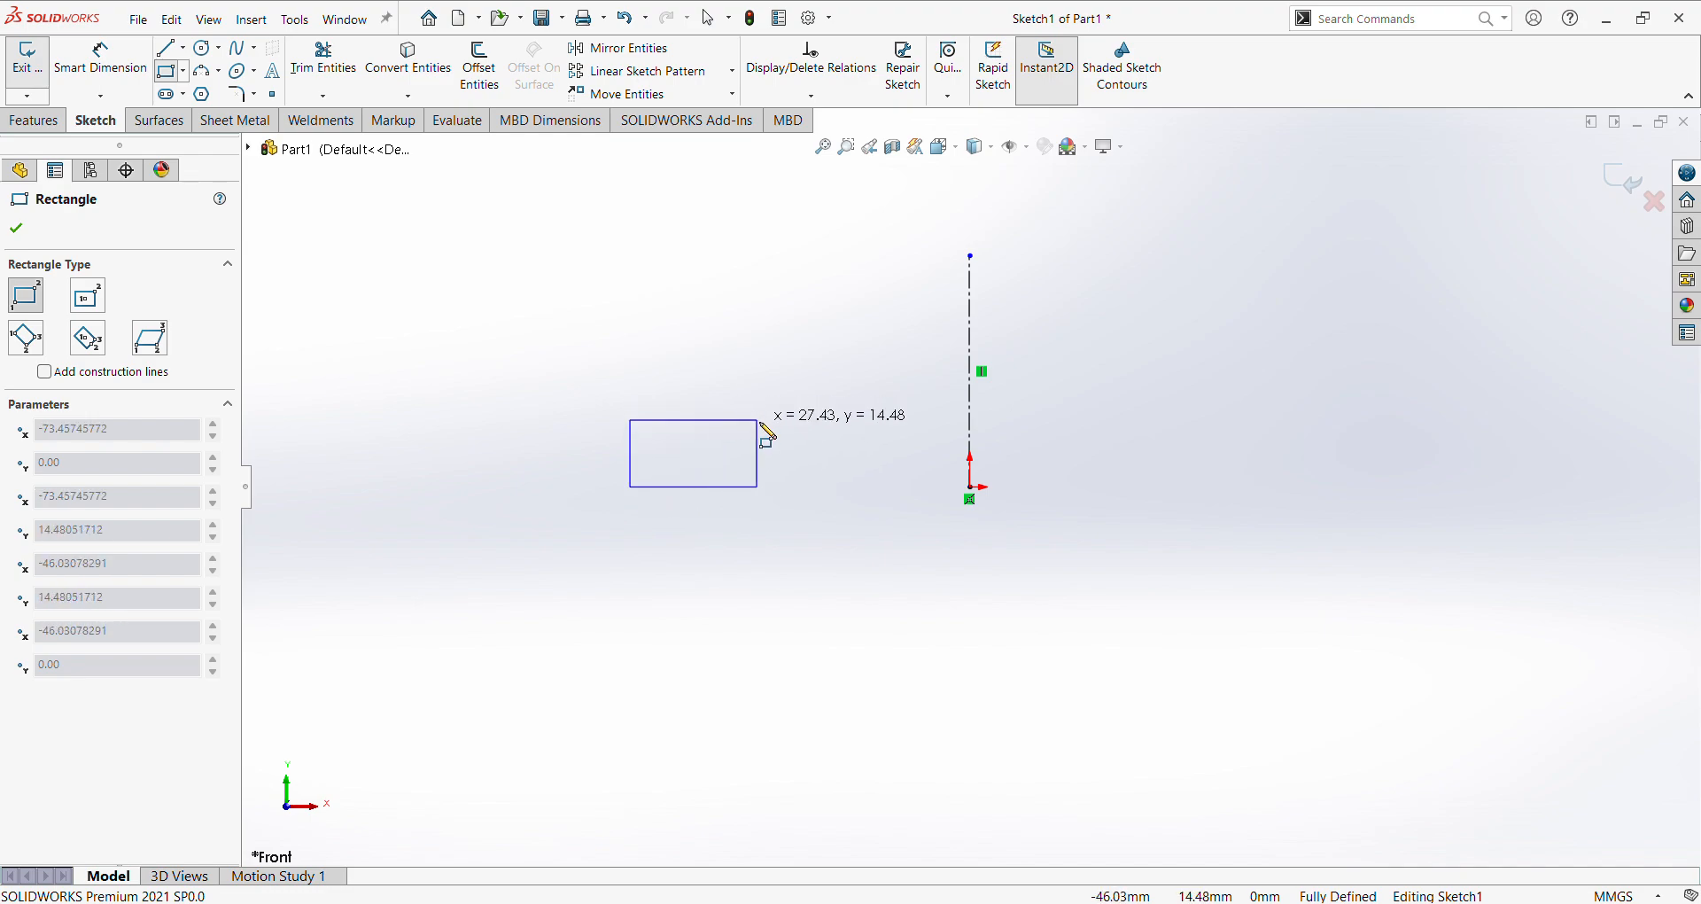
click(792, 435)
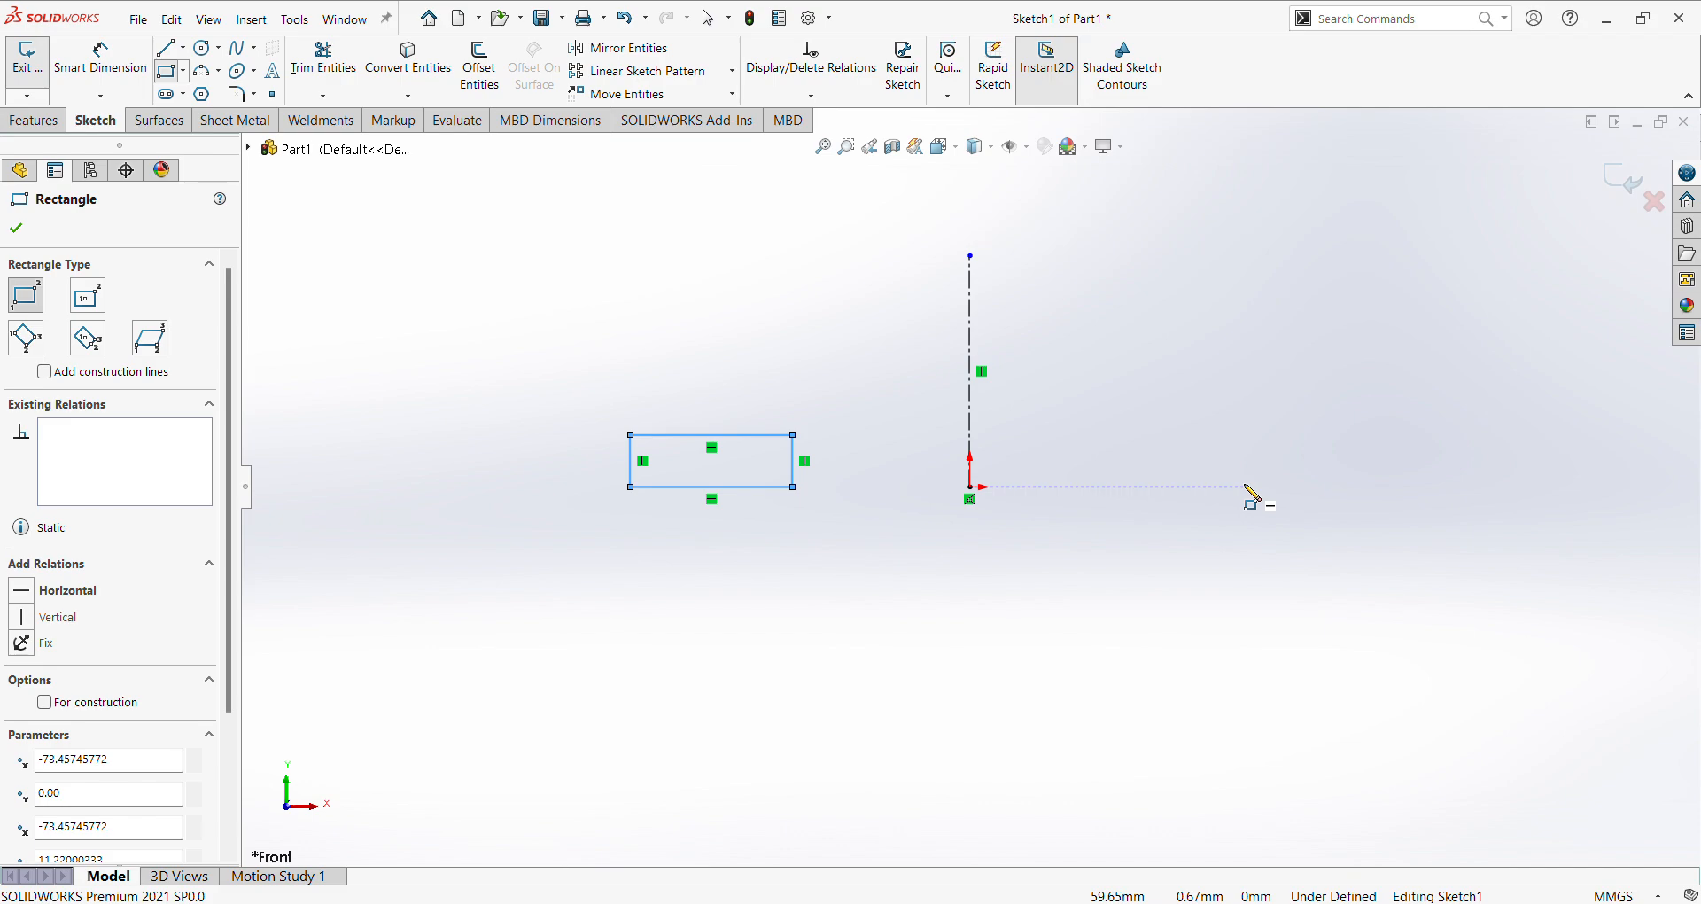
click(1222, 487)
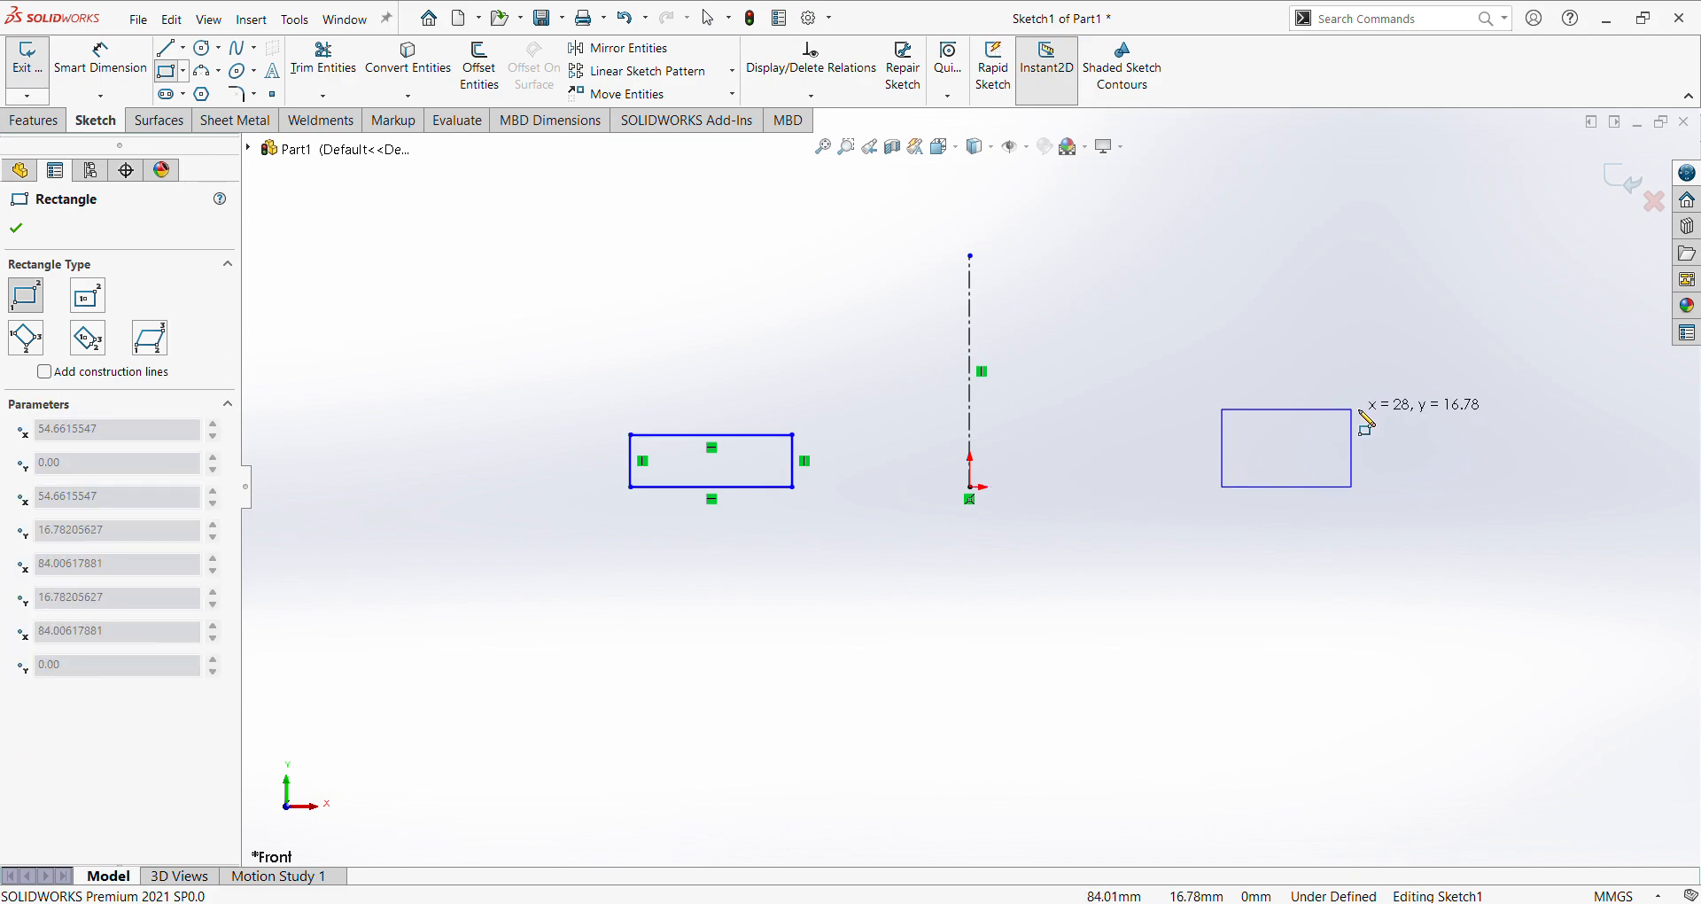
click(1439, 422)
right_click(1183, 609)
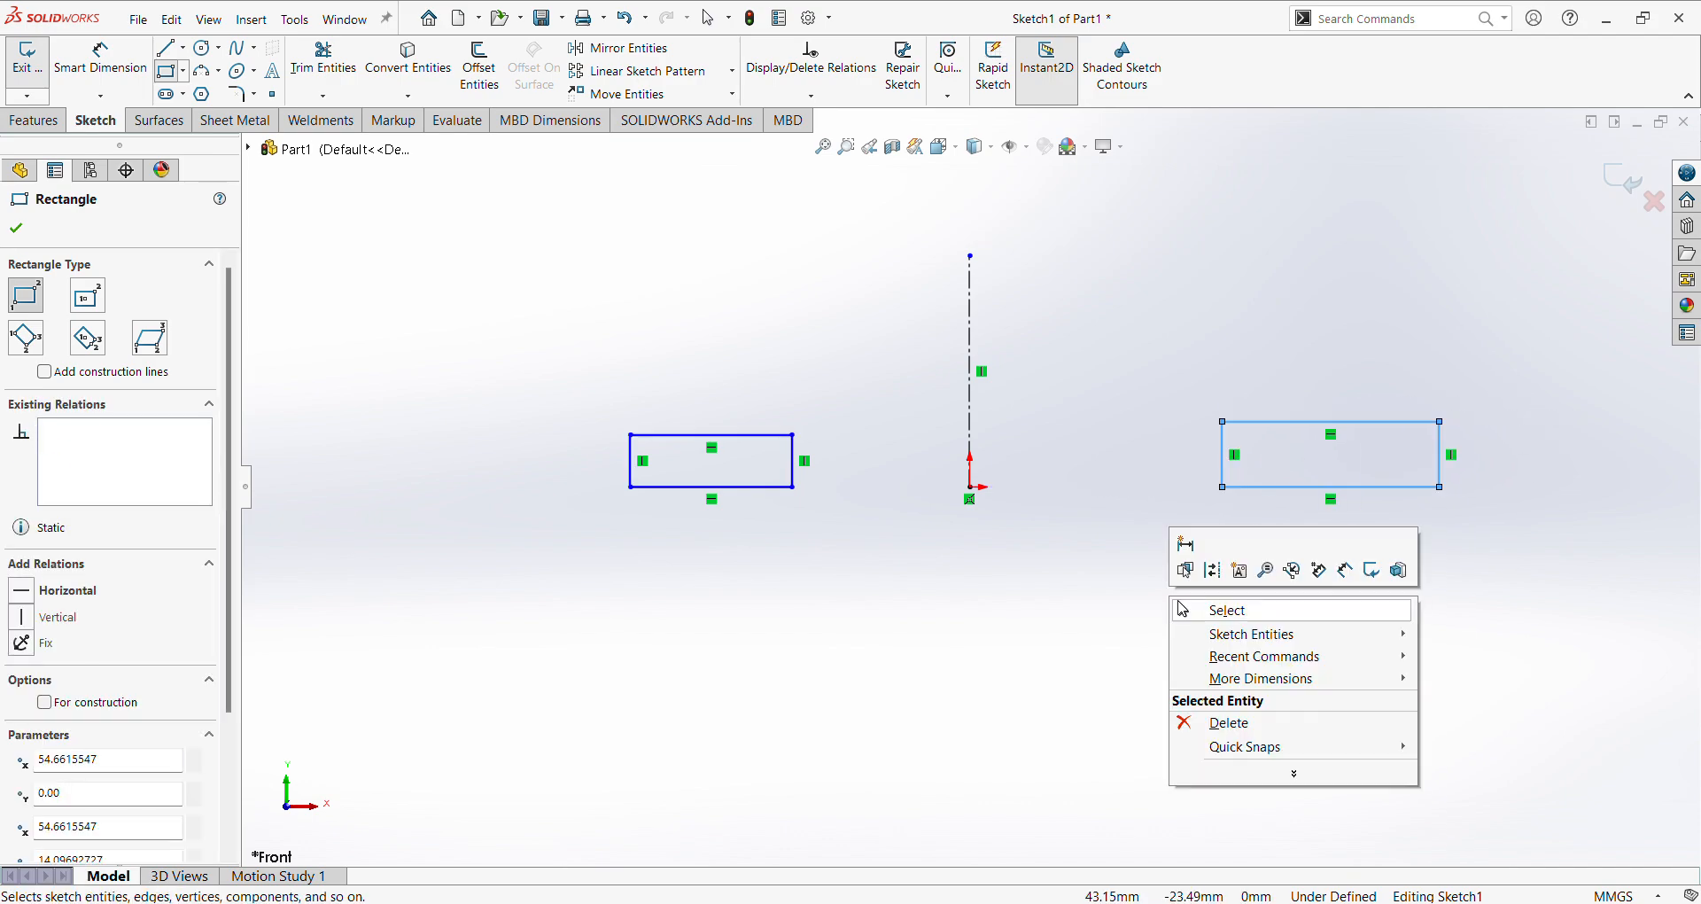
click(1249, 611)
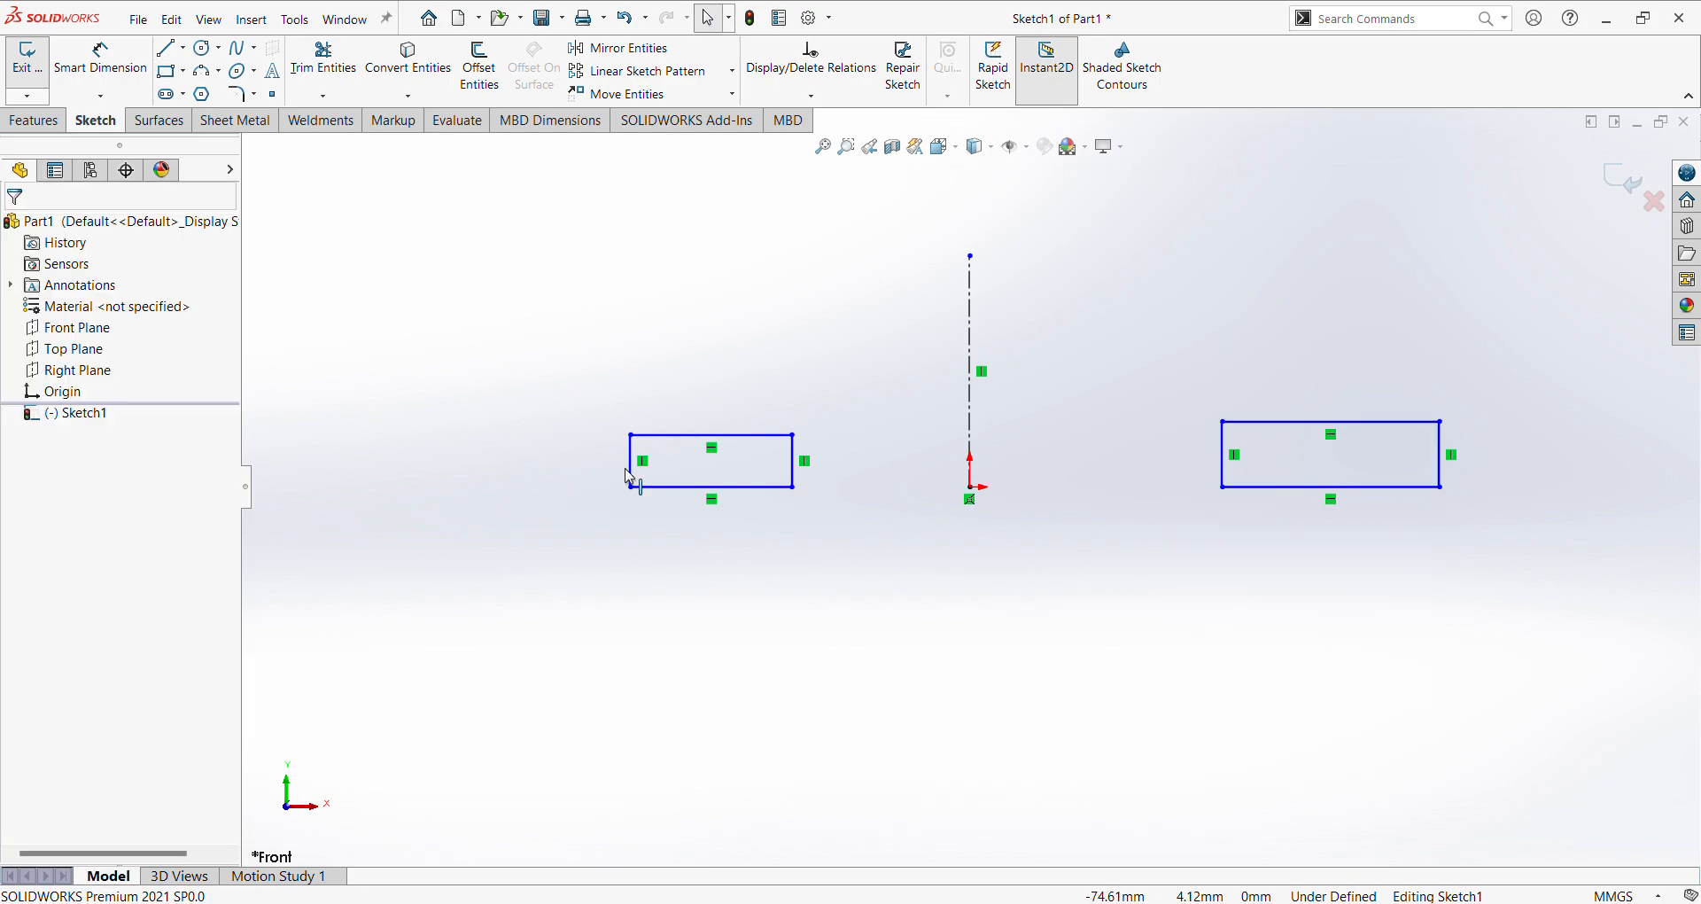
Dimension the distance between the outer vertical edges of the two rectangles as 180 mm.
click(102, 69)
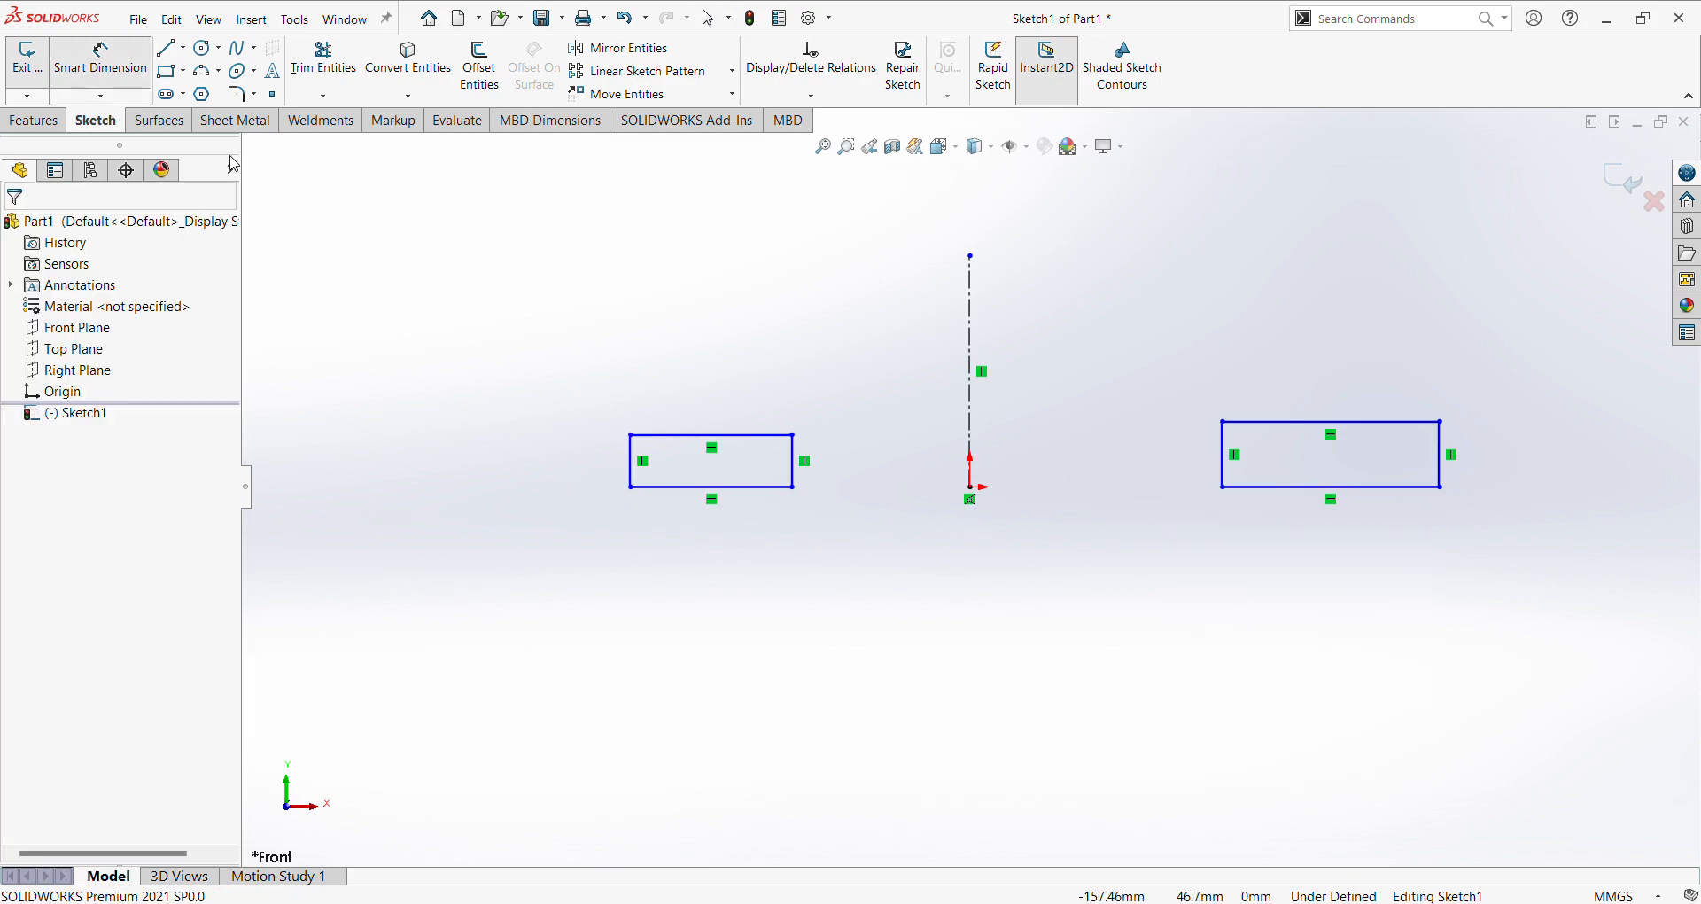
click(632, 472)
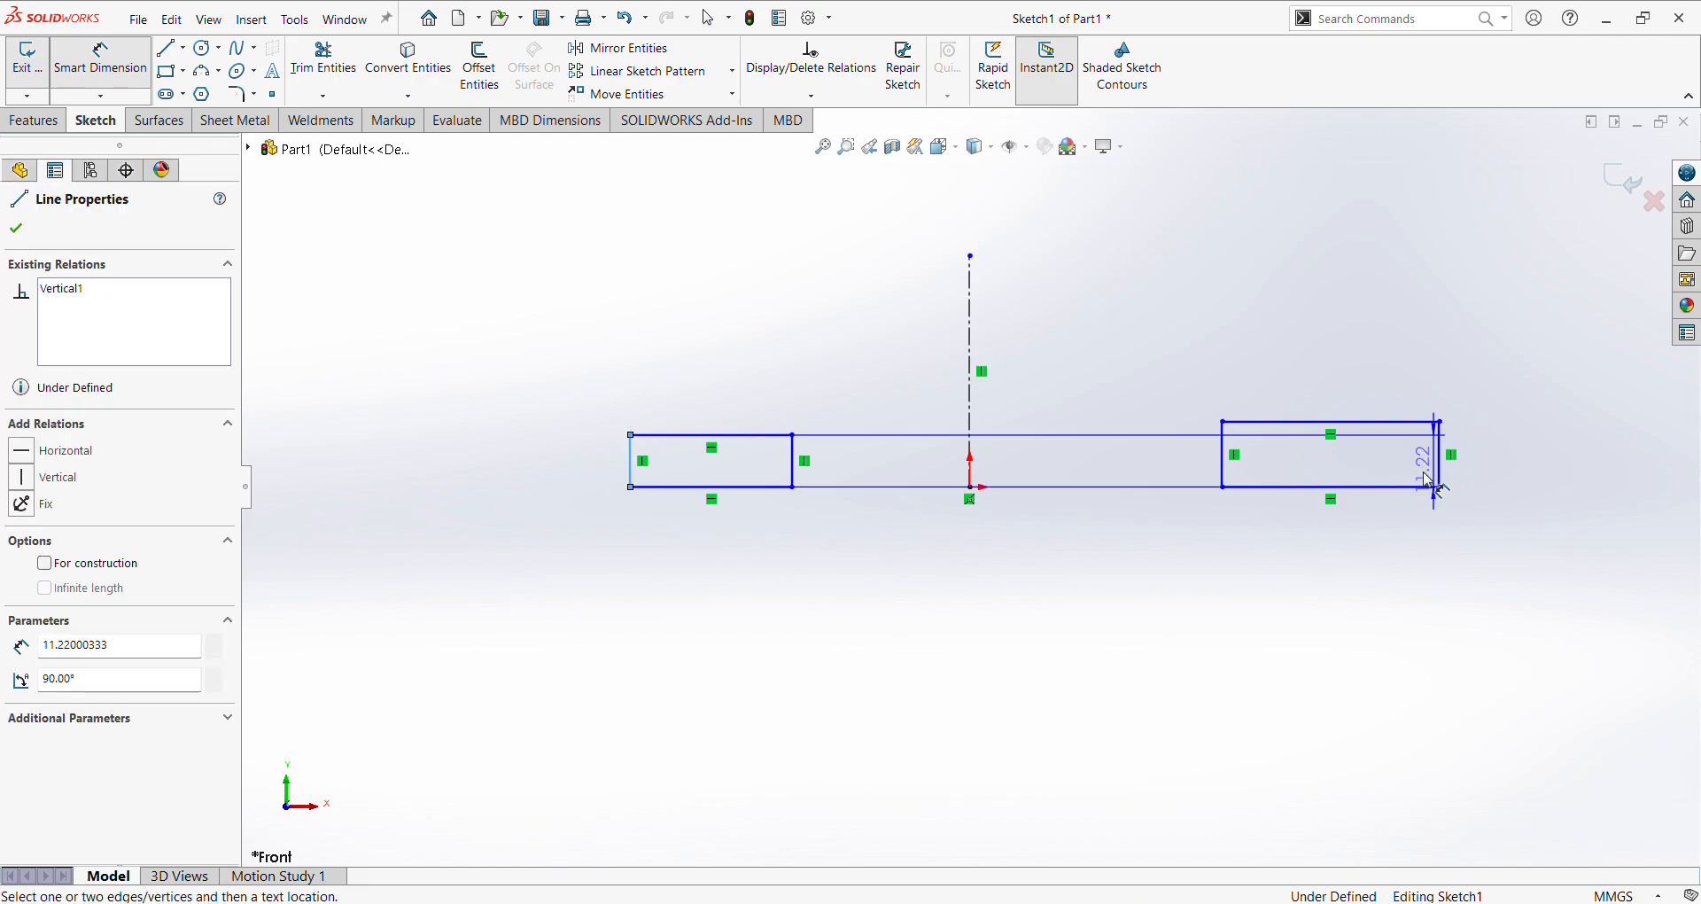
click(1433, 488)
click(1124, 644)
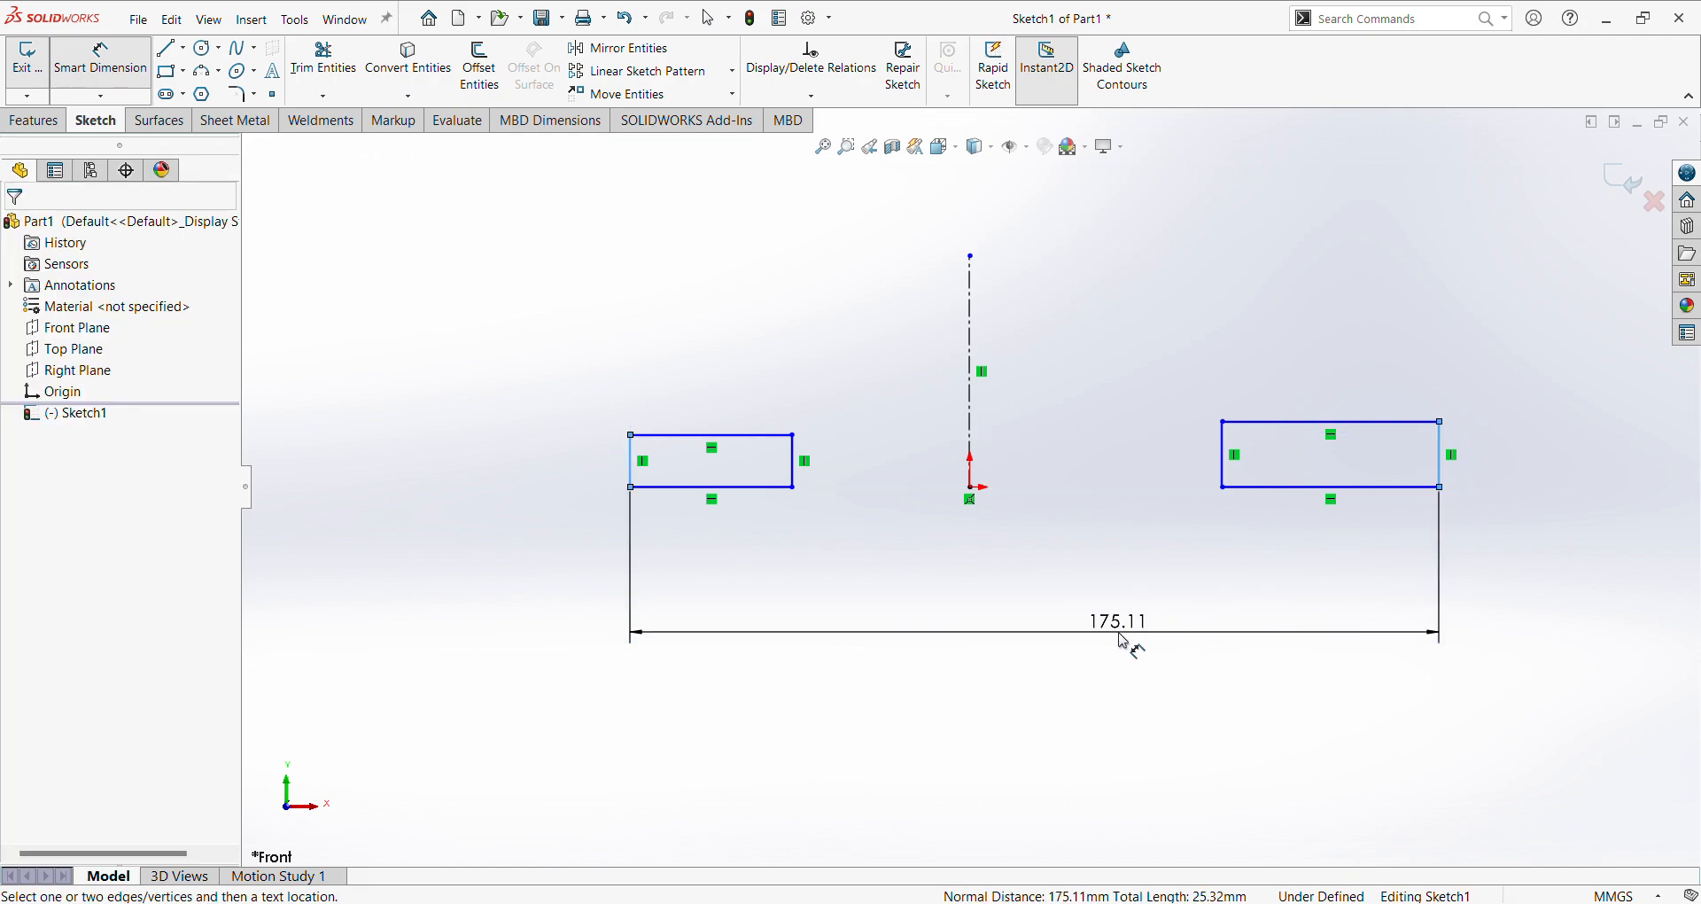
text(180)
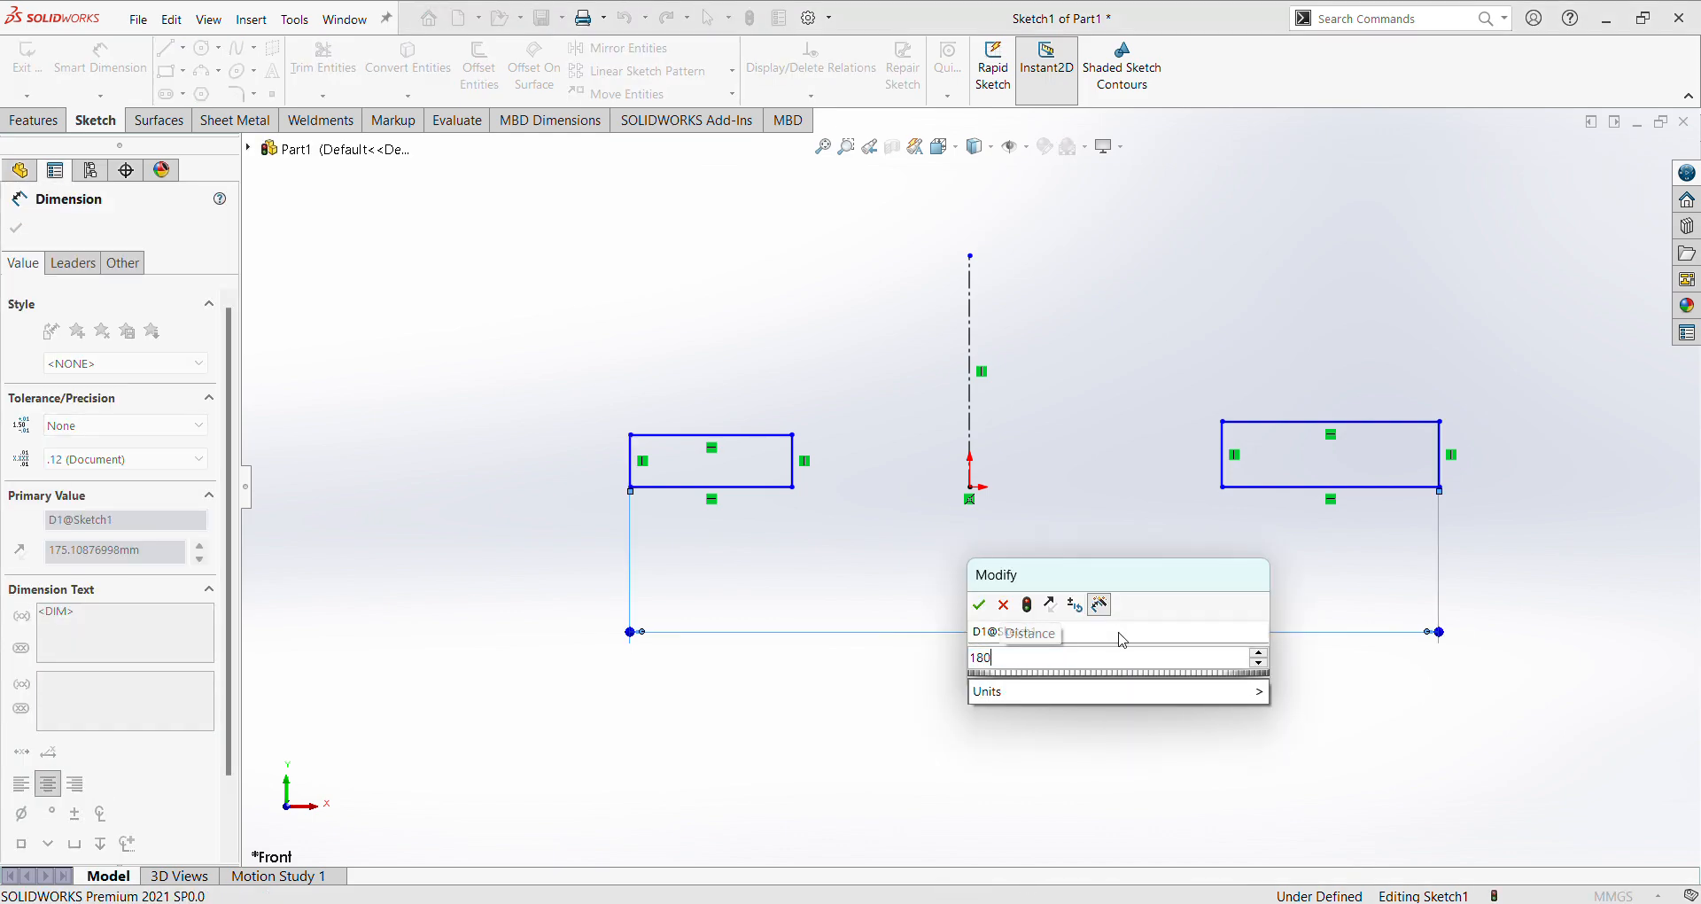
key(Return)
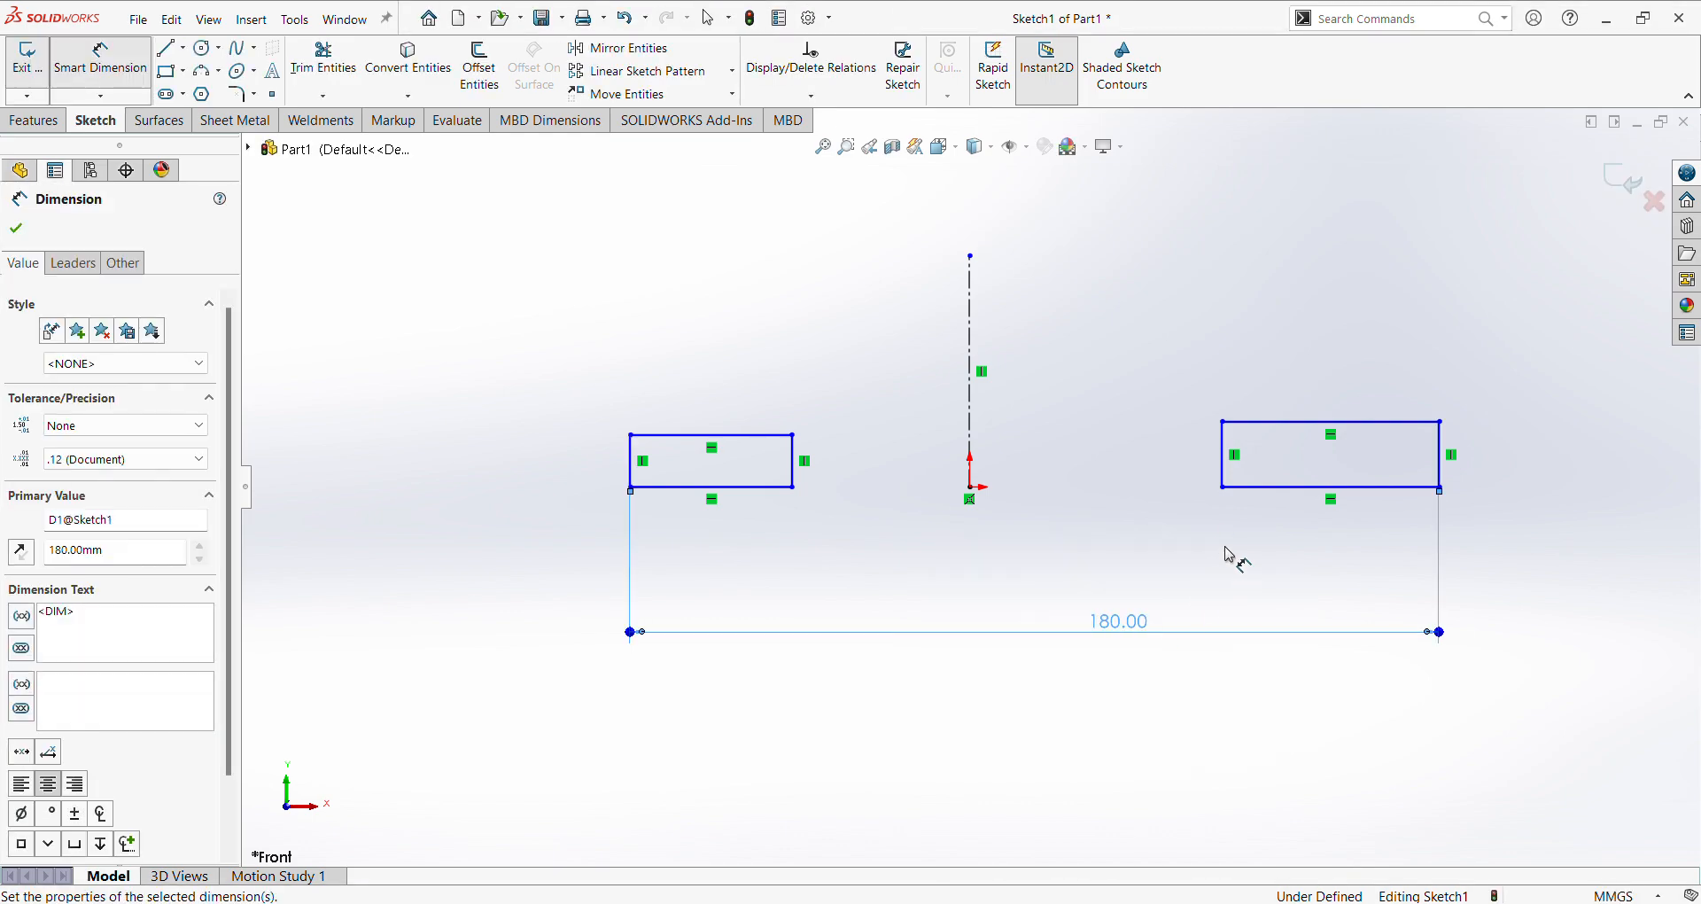
Dimension the width of both the right and the left rectangle as 50 mm.
click(1309, 424)
click(1305, 386)
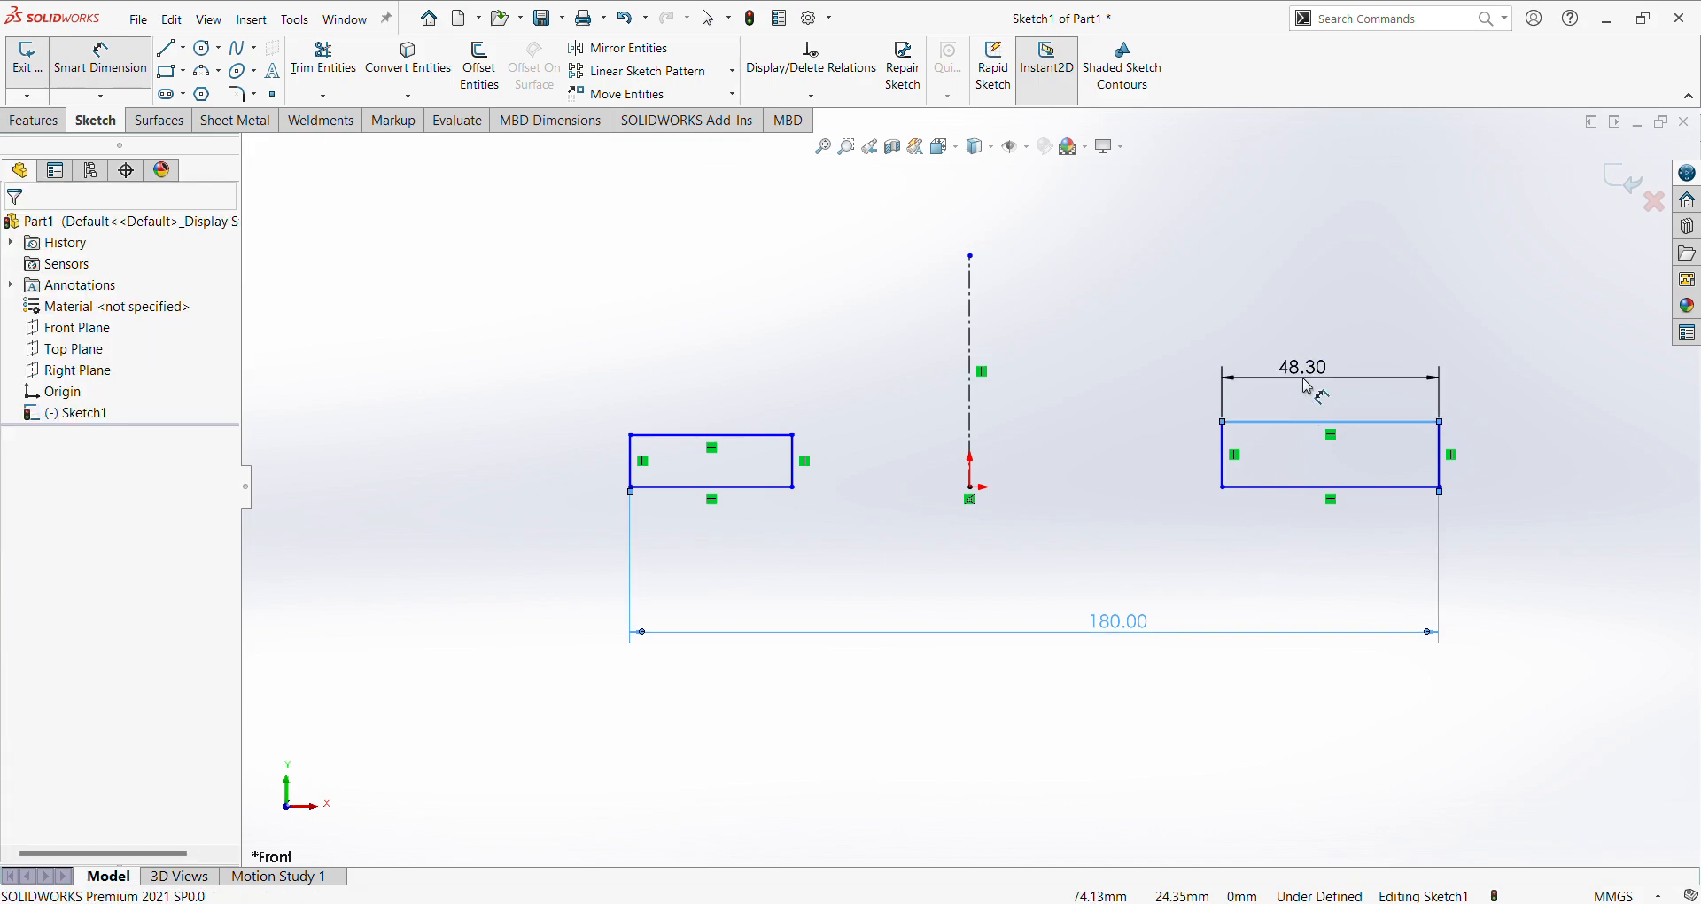
text(4)
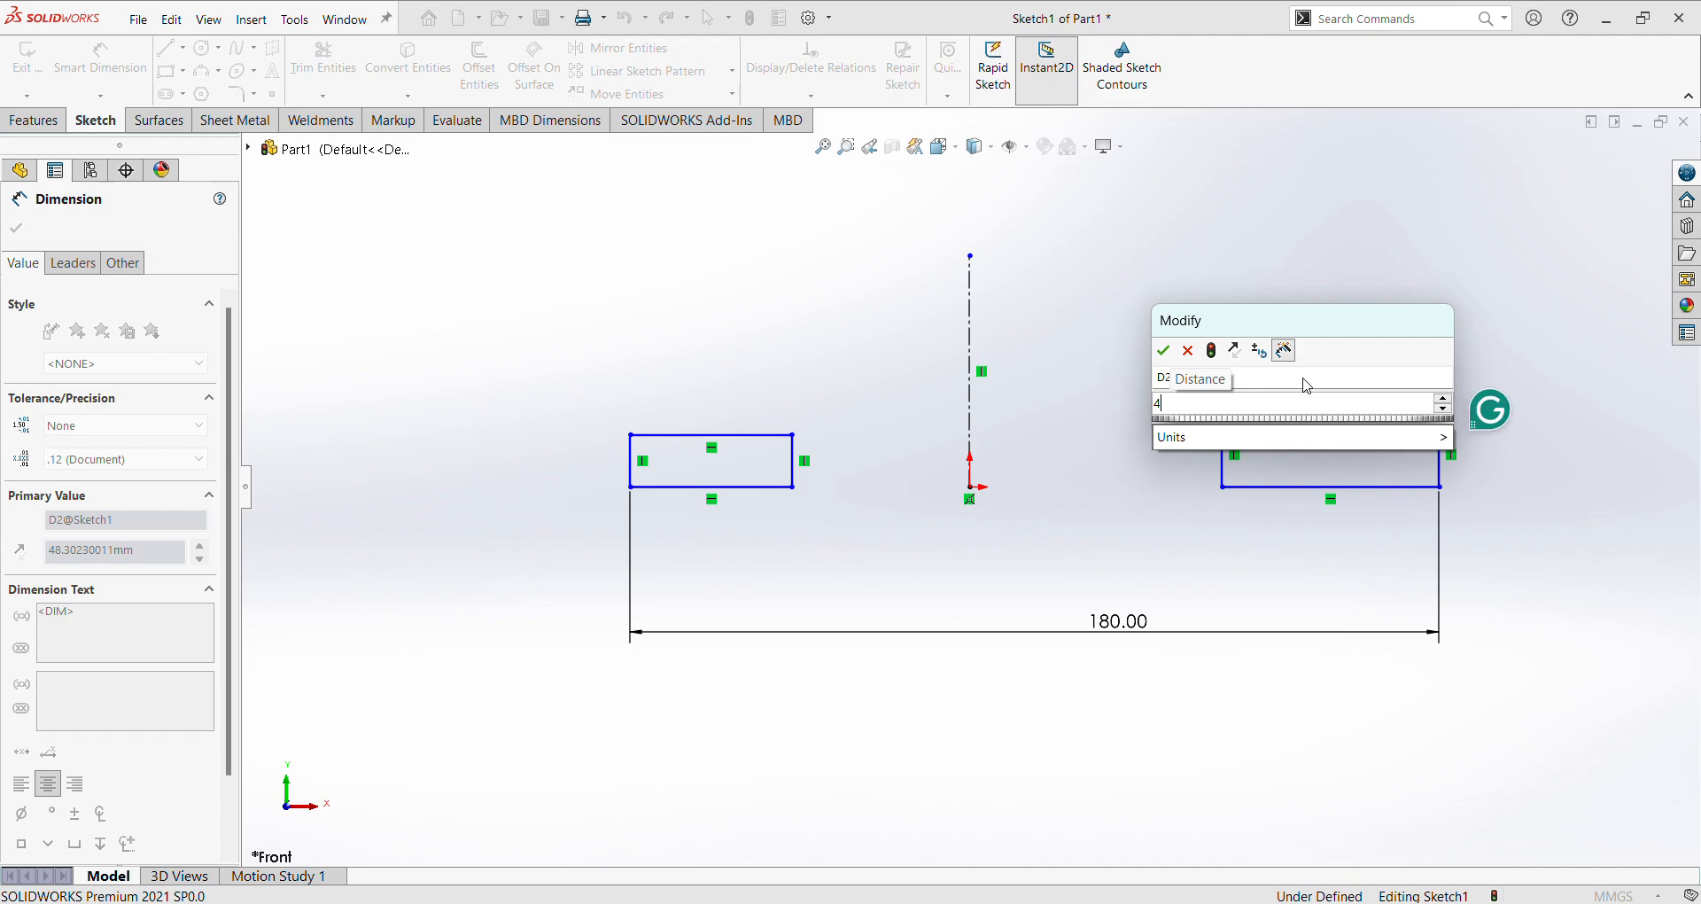
key(BackSpace)
text(50)
key(Return)
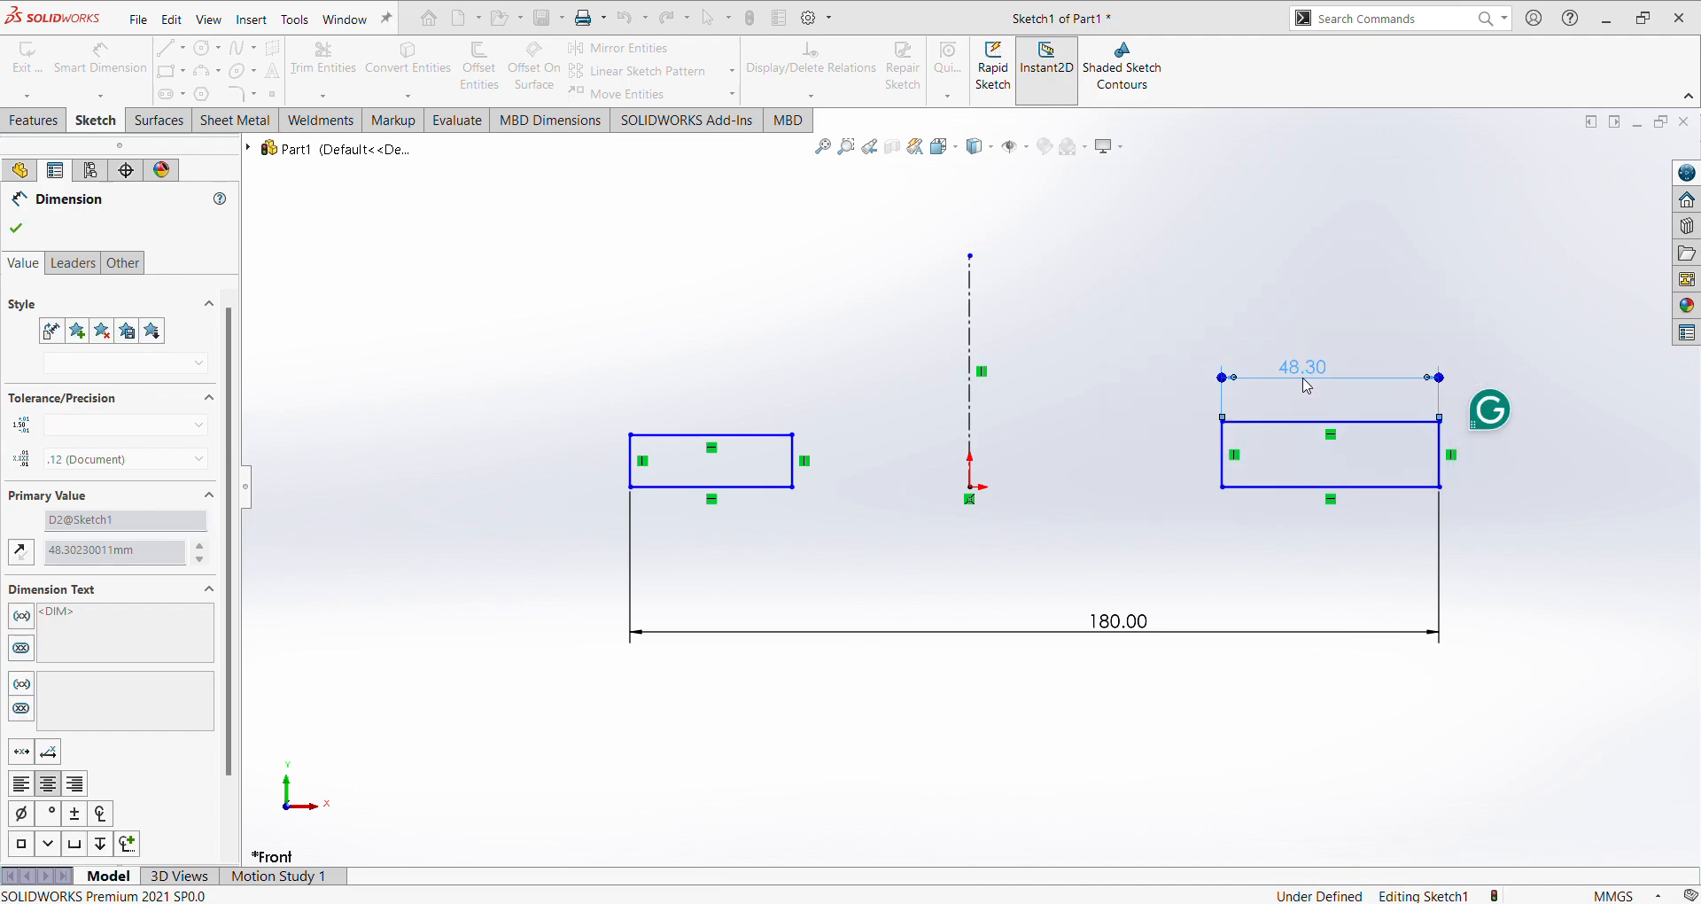
click(720, 435)
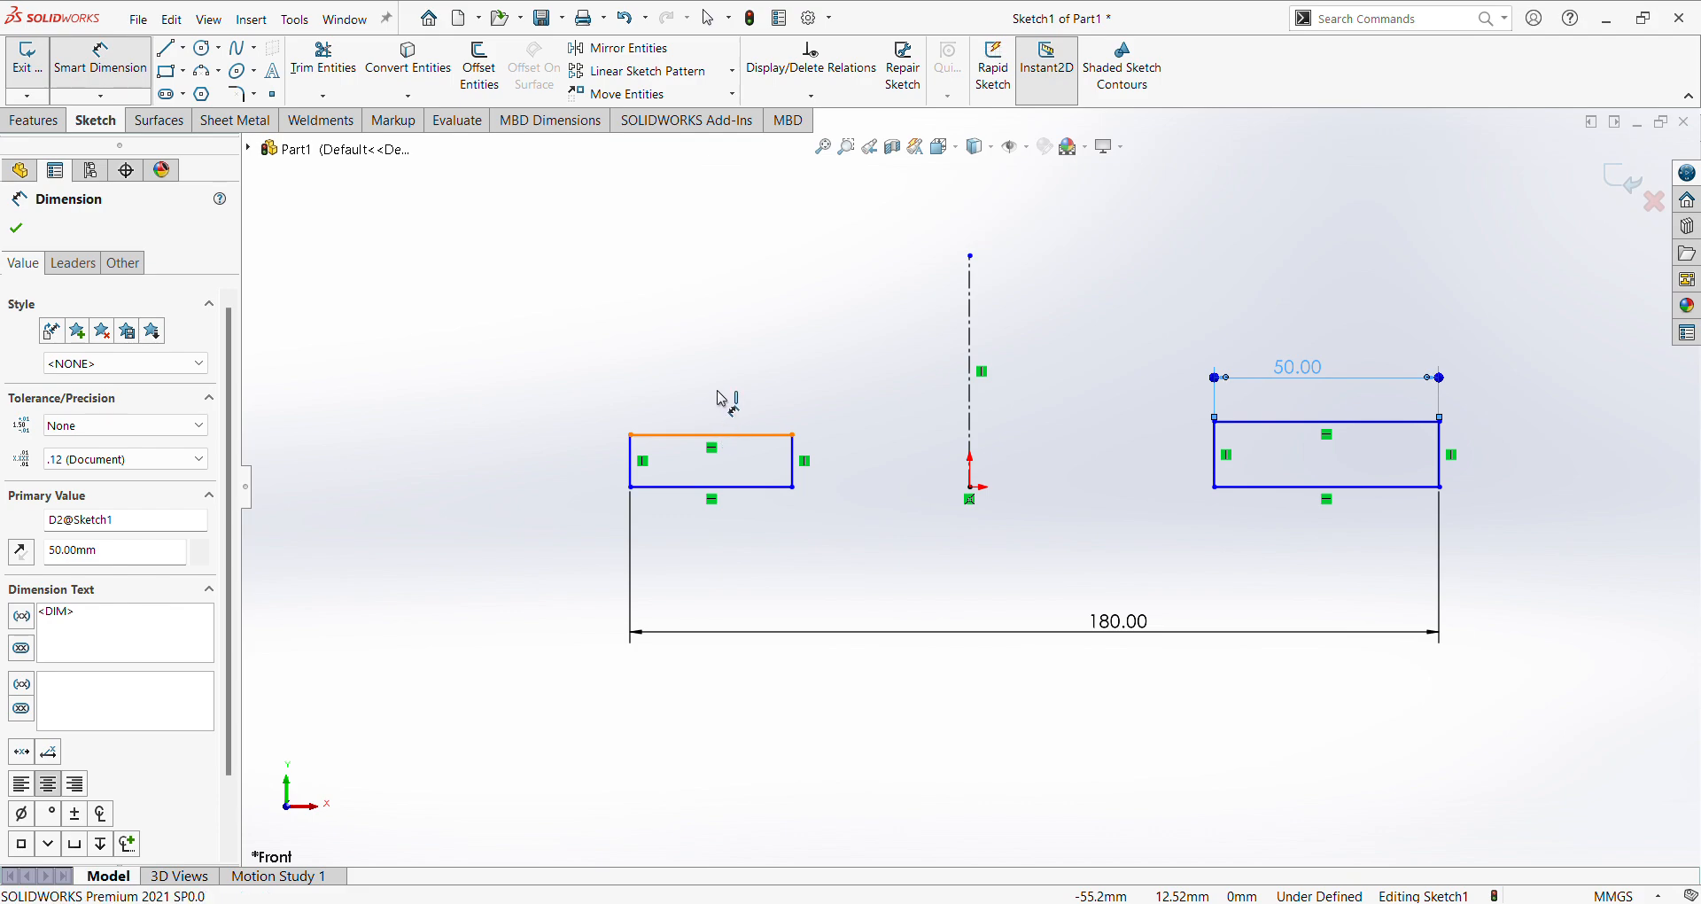
click(723, 393)
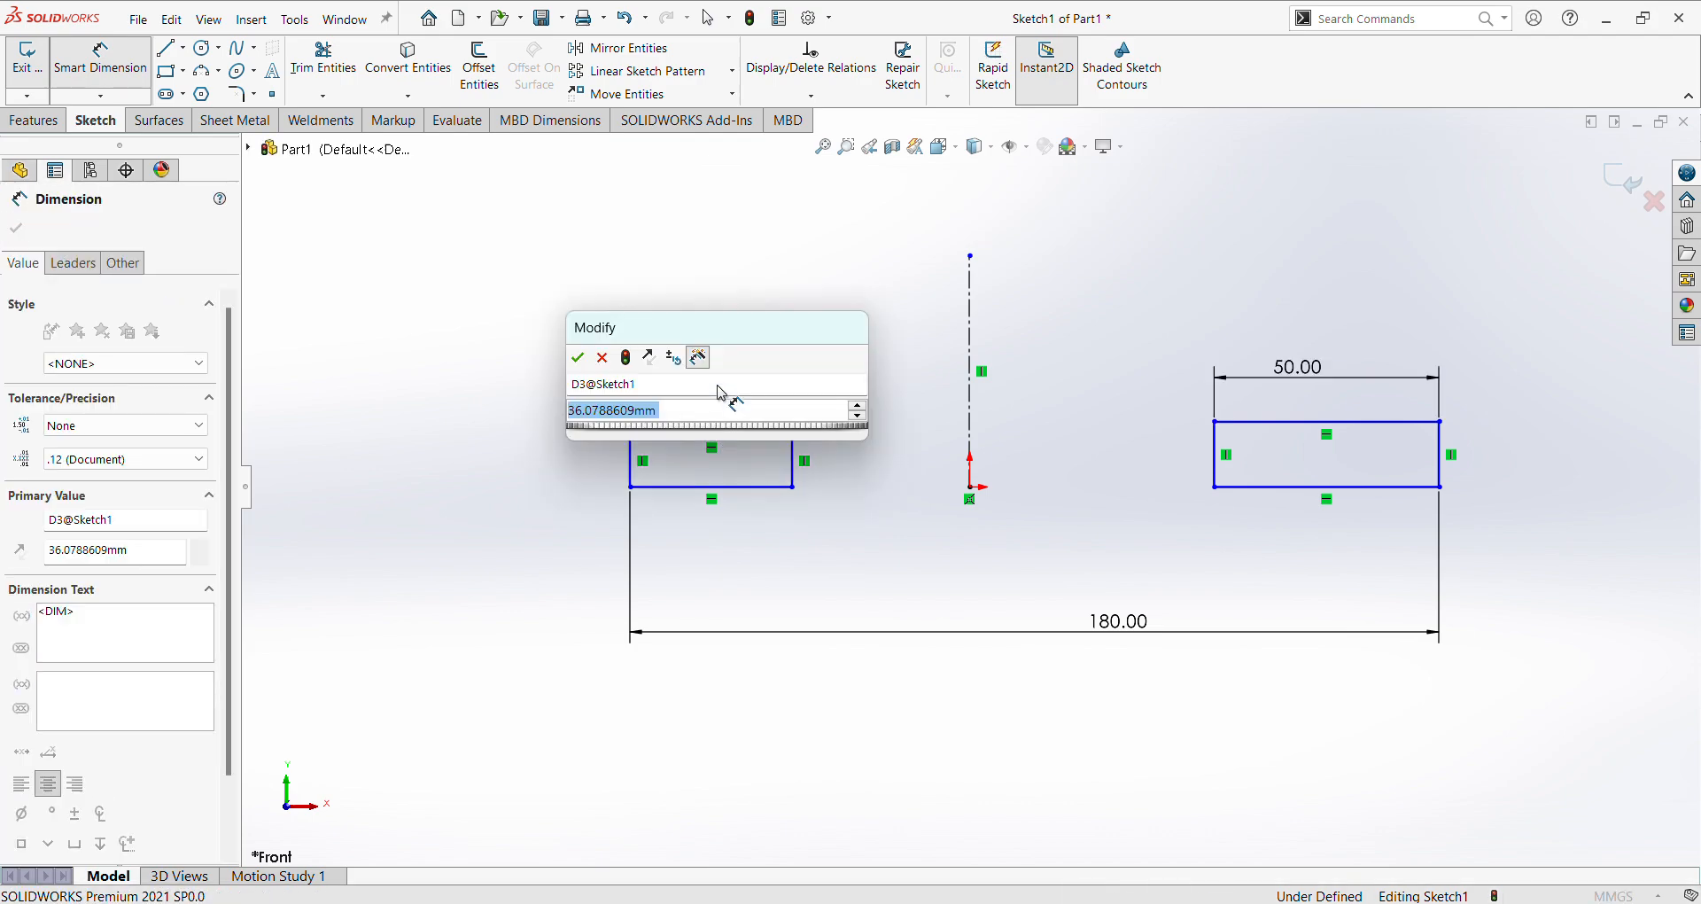
key(Return)
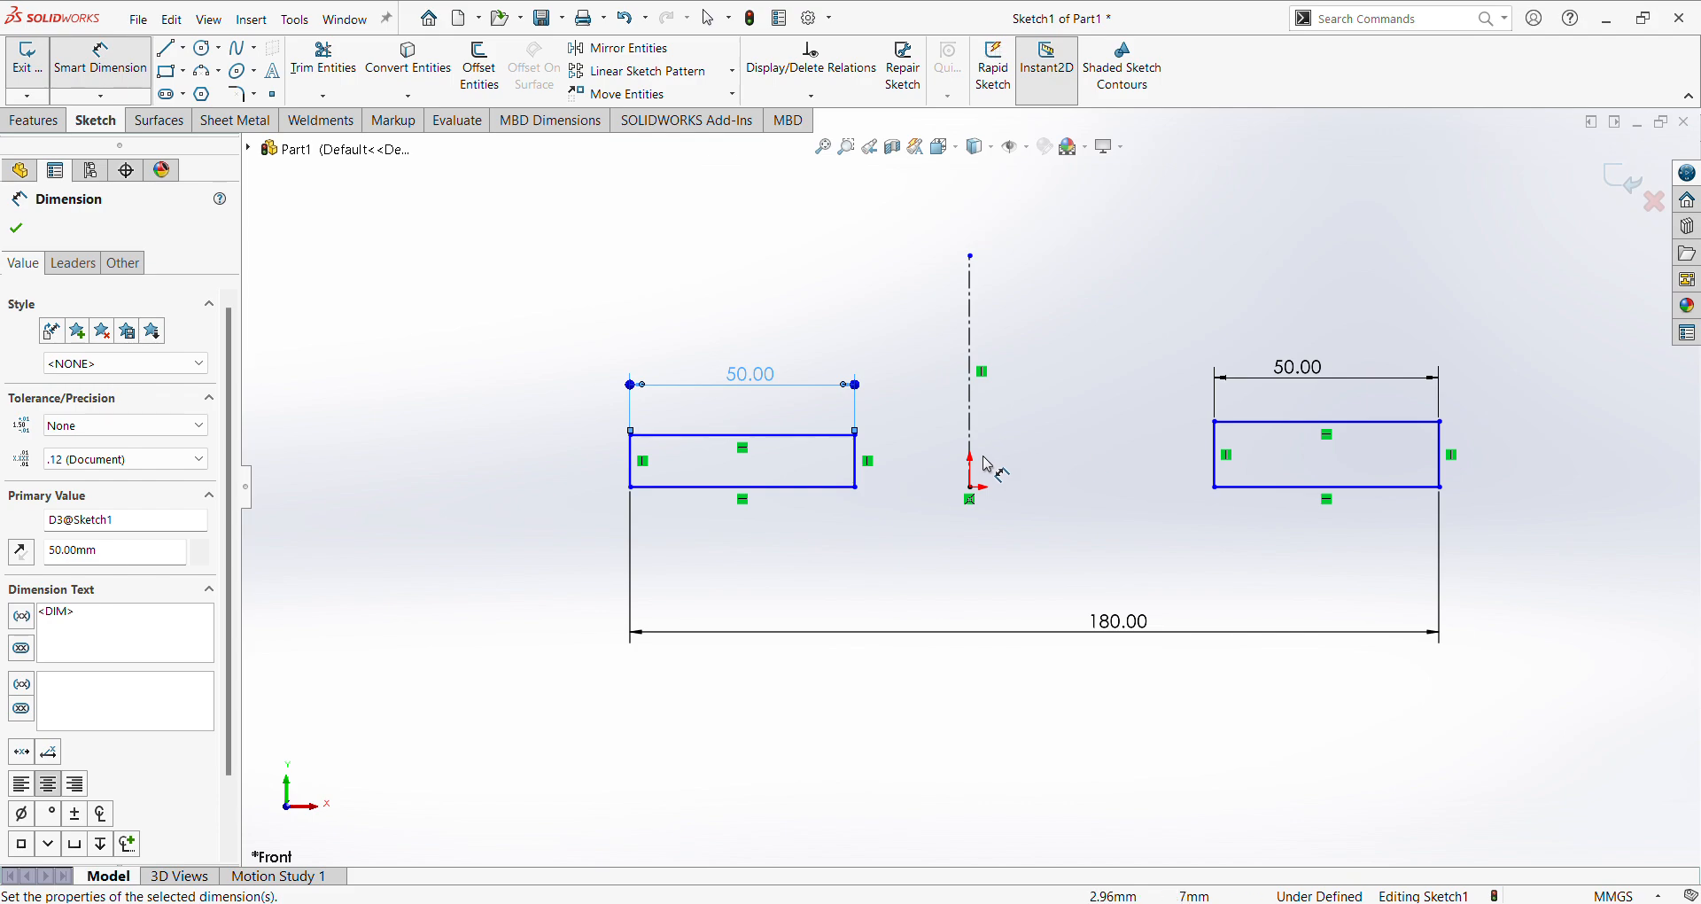
Dimension the right rectangle's height as 15 mm.
click(1439, 470)
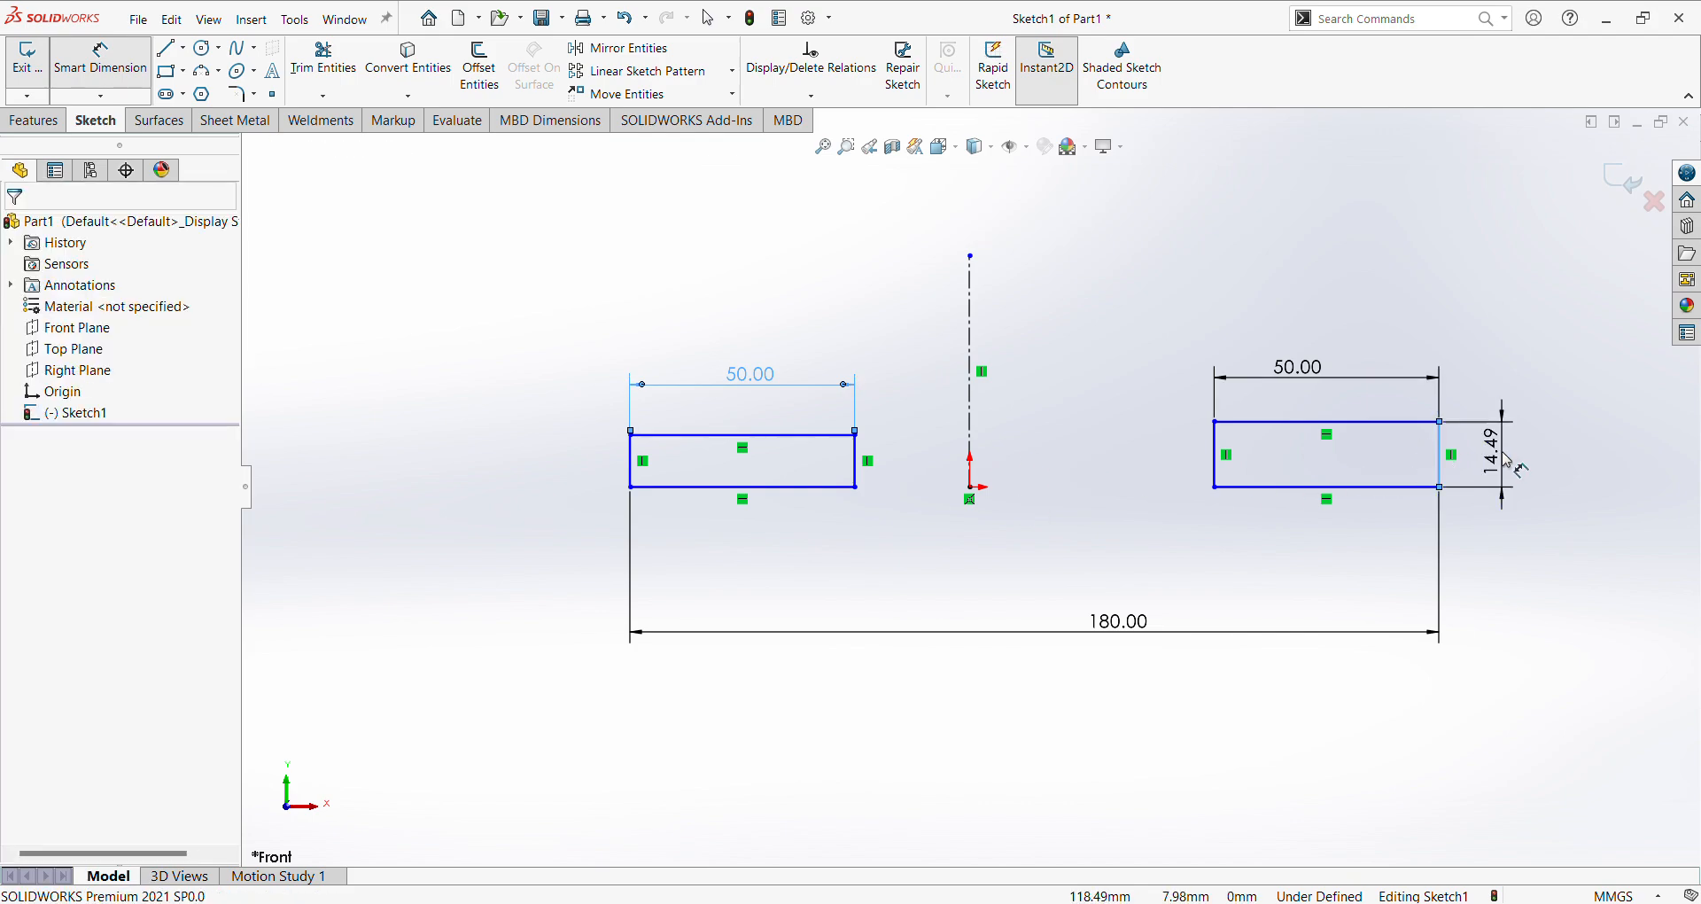
click(1506, 461)
key(Return)
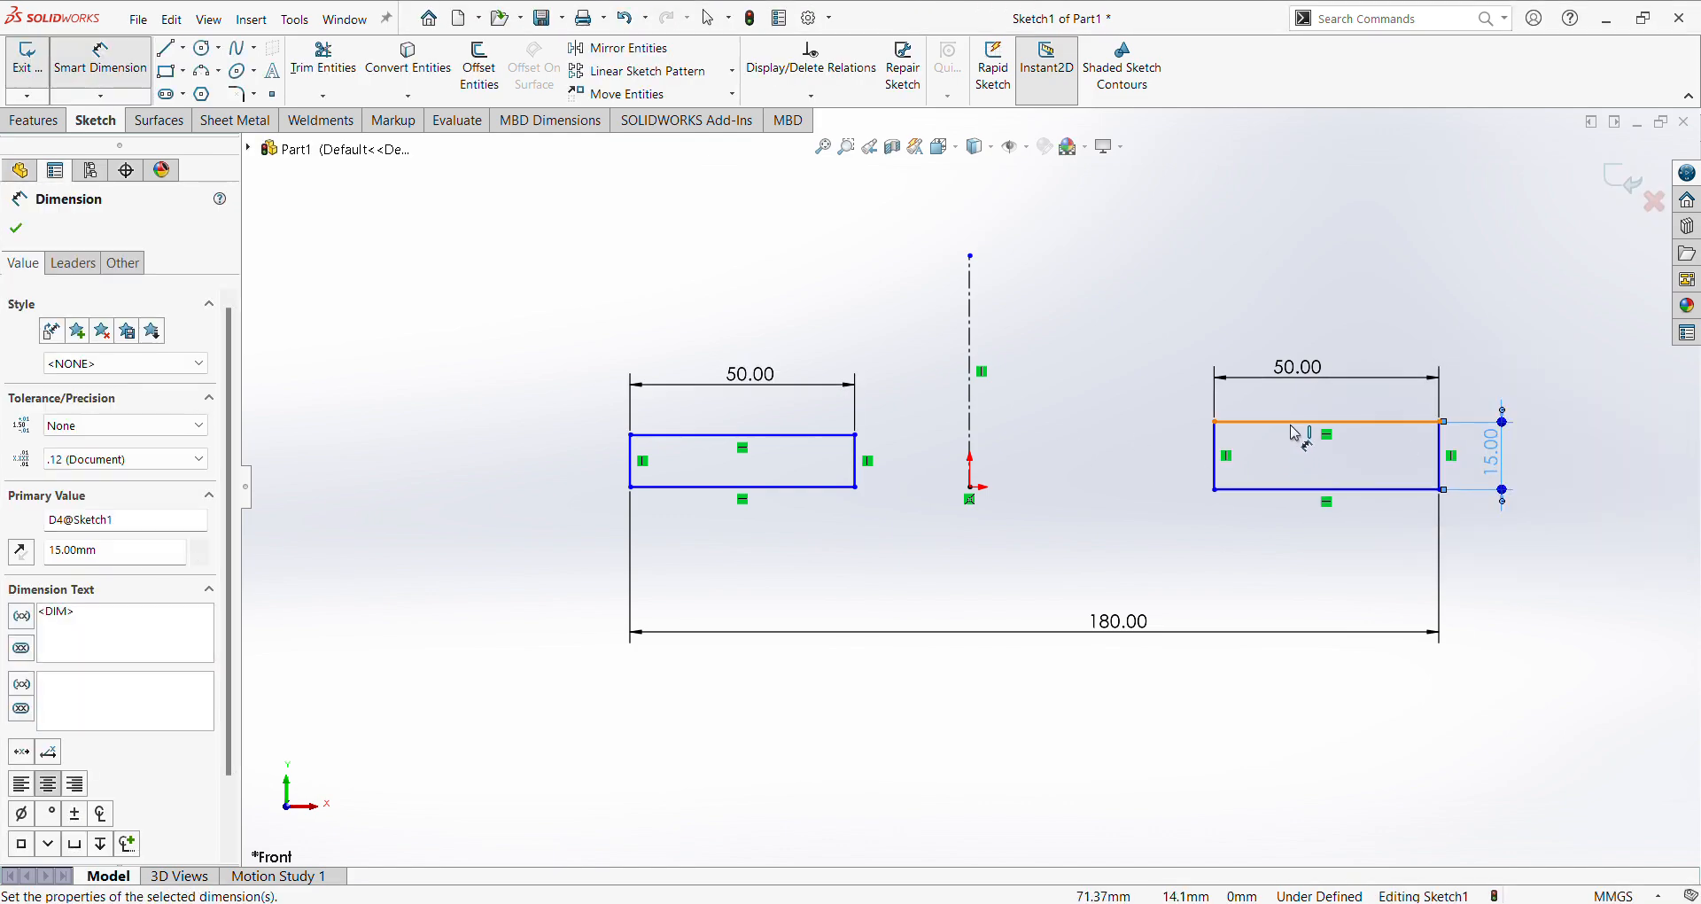
key(Escape)
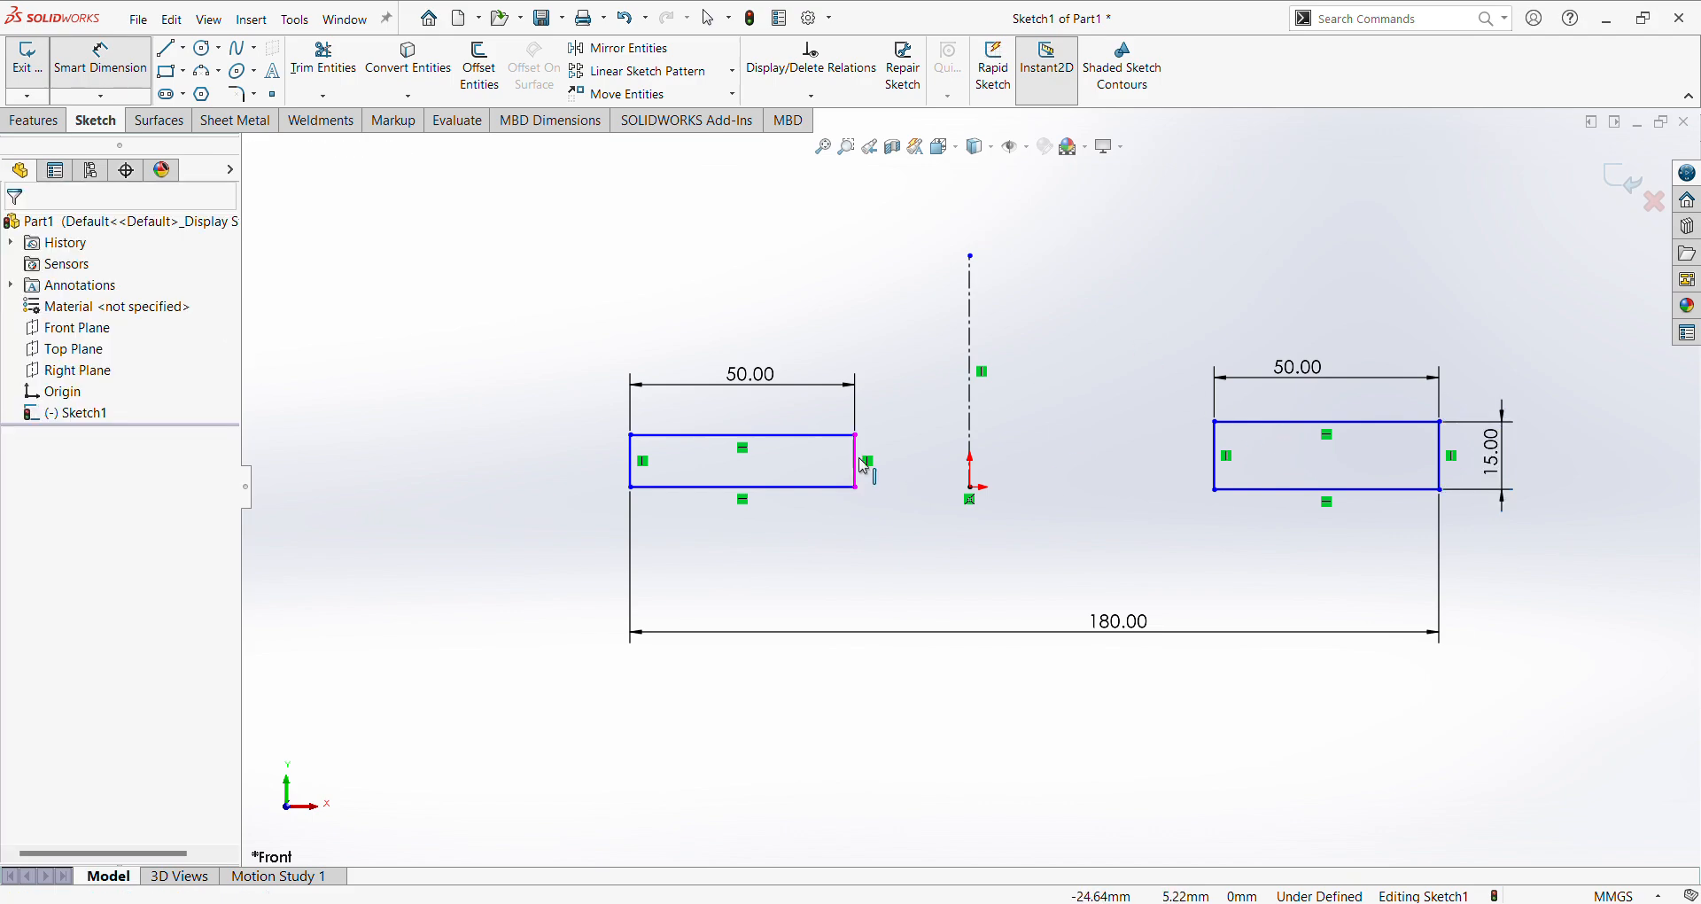
key(Escape)
Add horizontal relations between the rectangles' inner upper corners and between their inner lower corners.
click(855, 435)
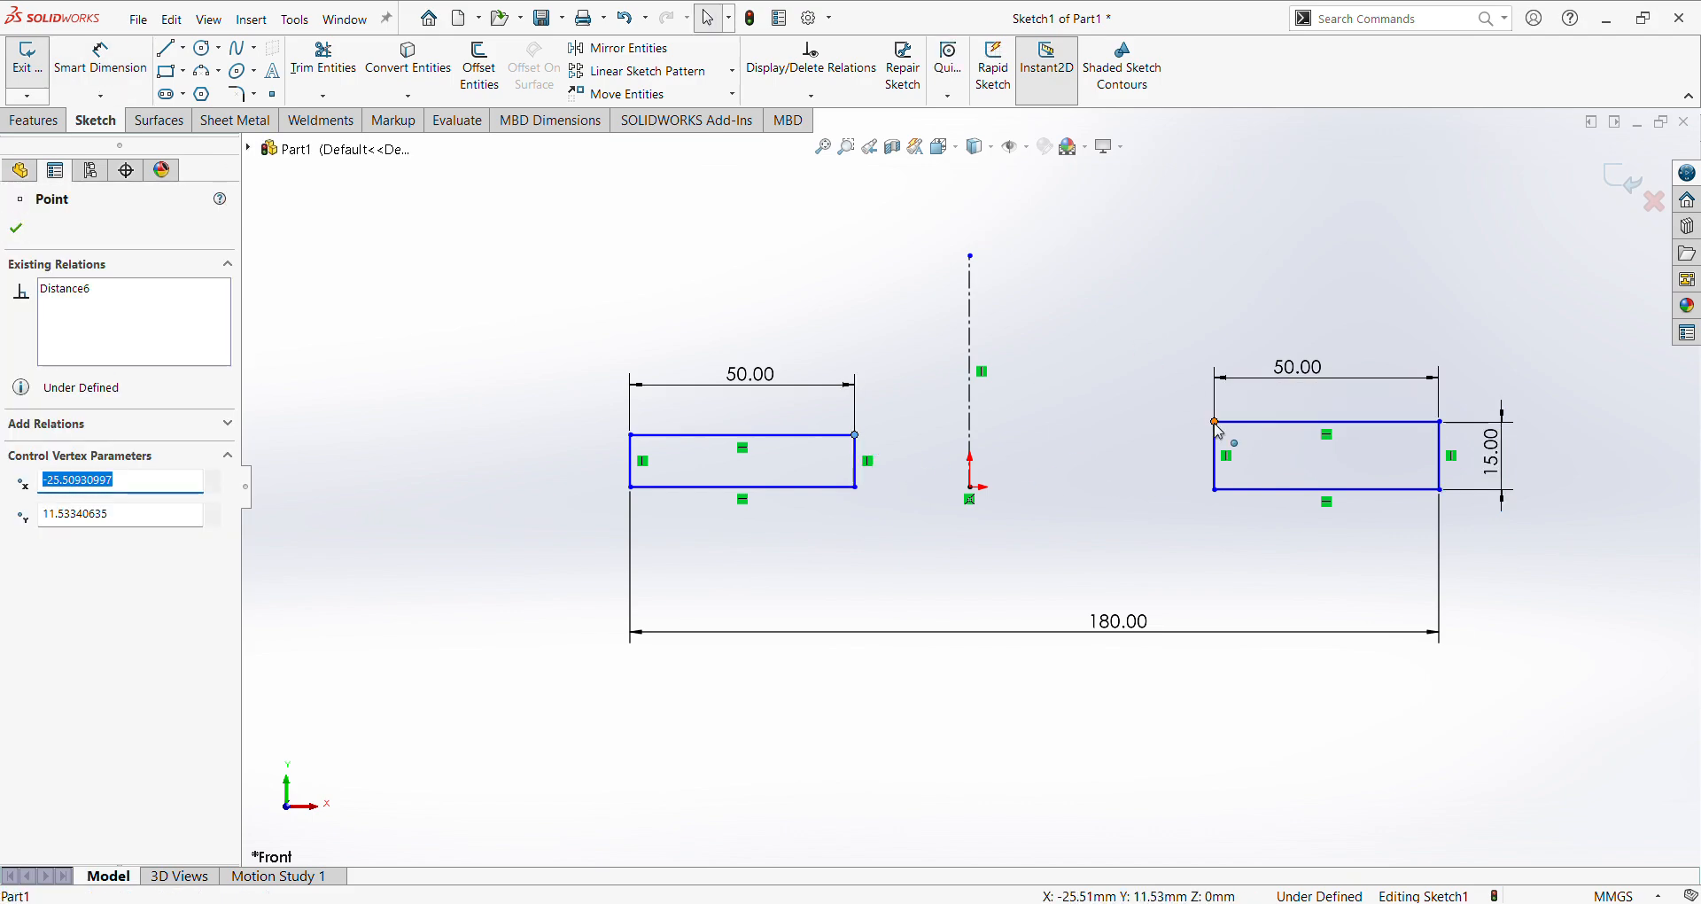
ctrl+click(1215, 422)
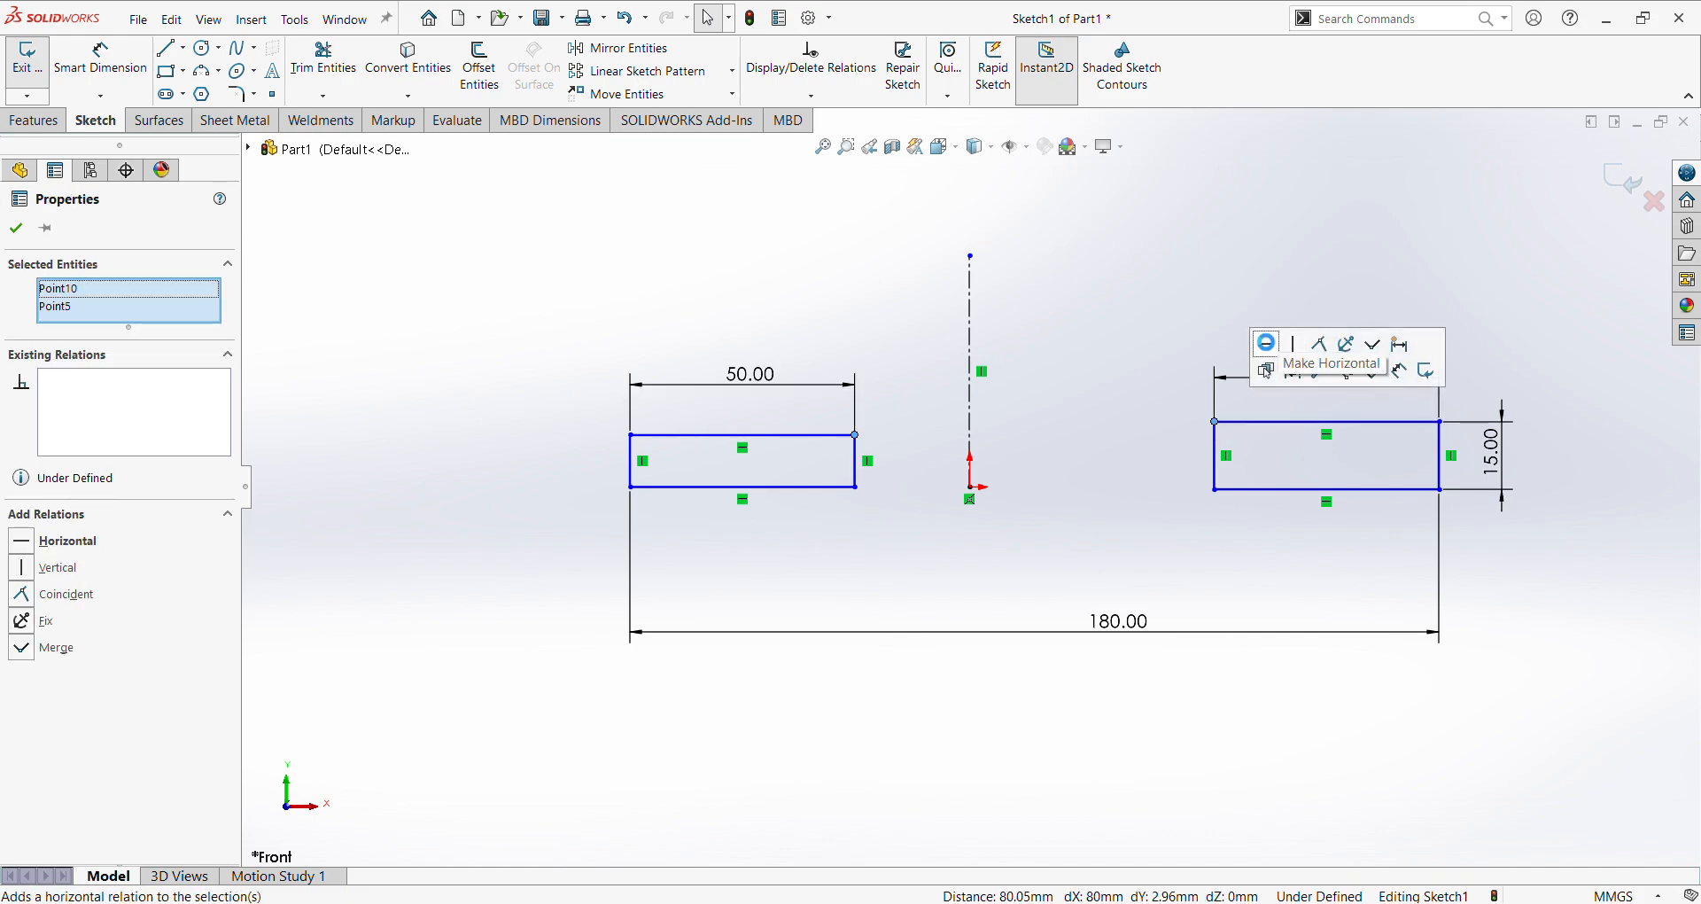
click(1267, 344)
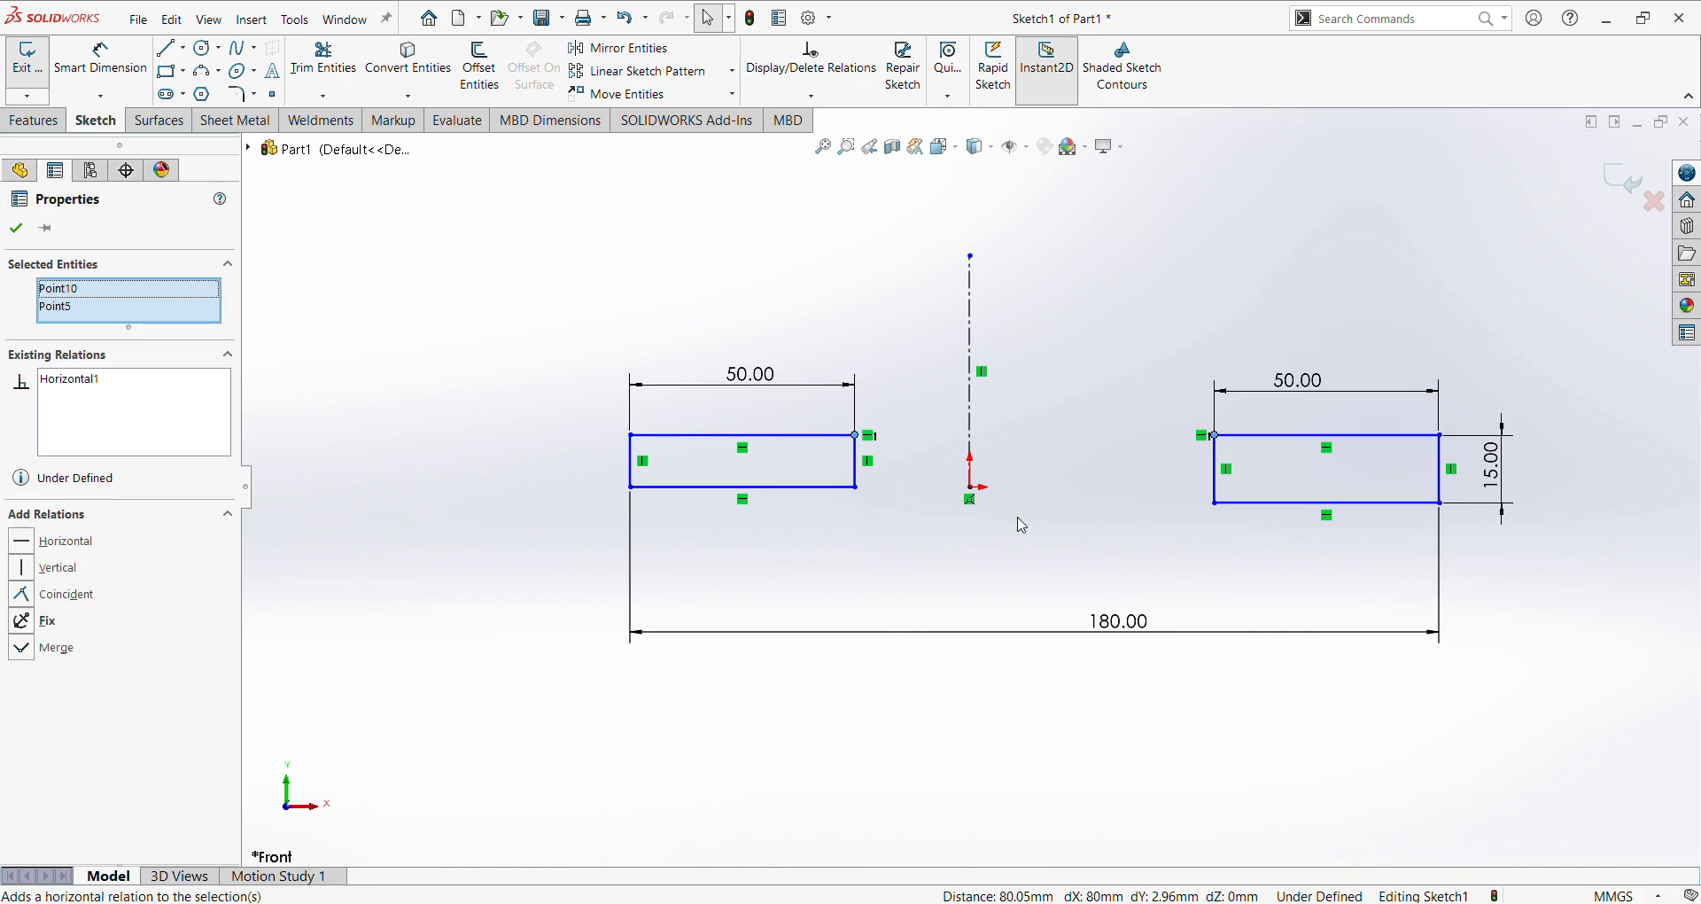
click(856, 488)
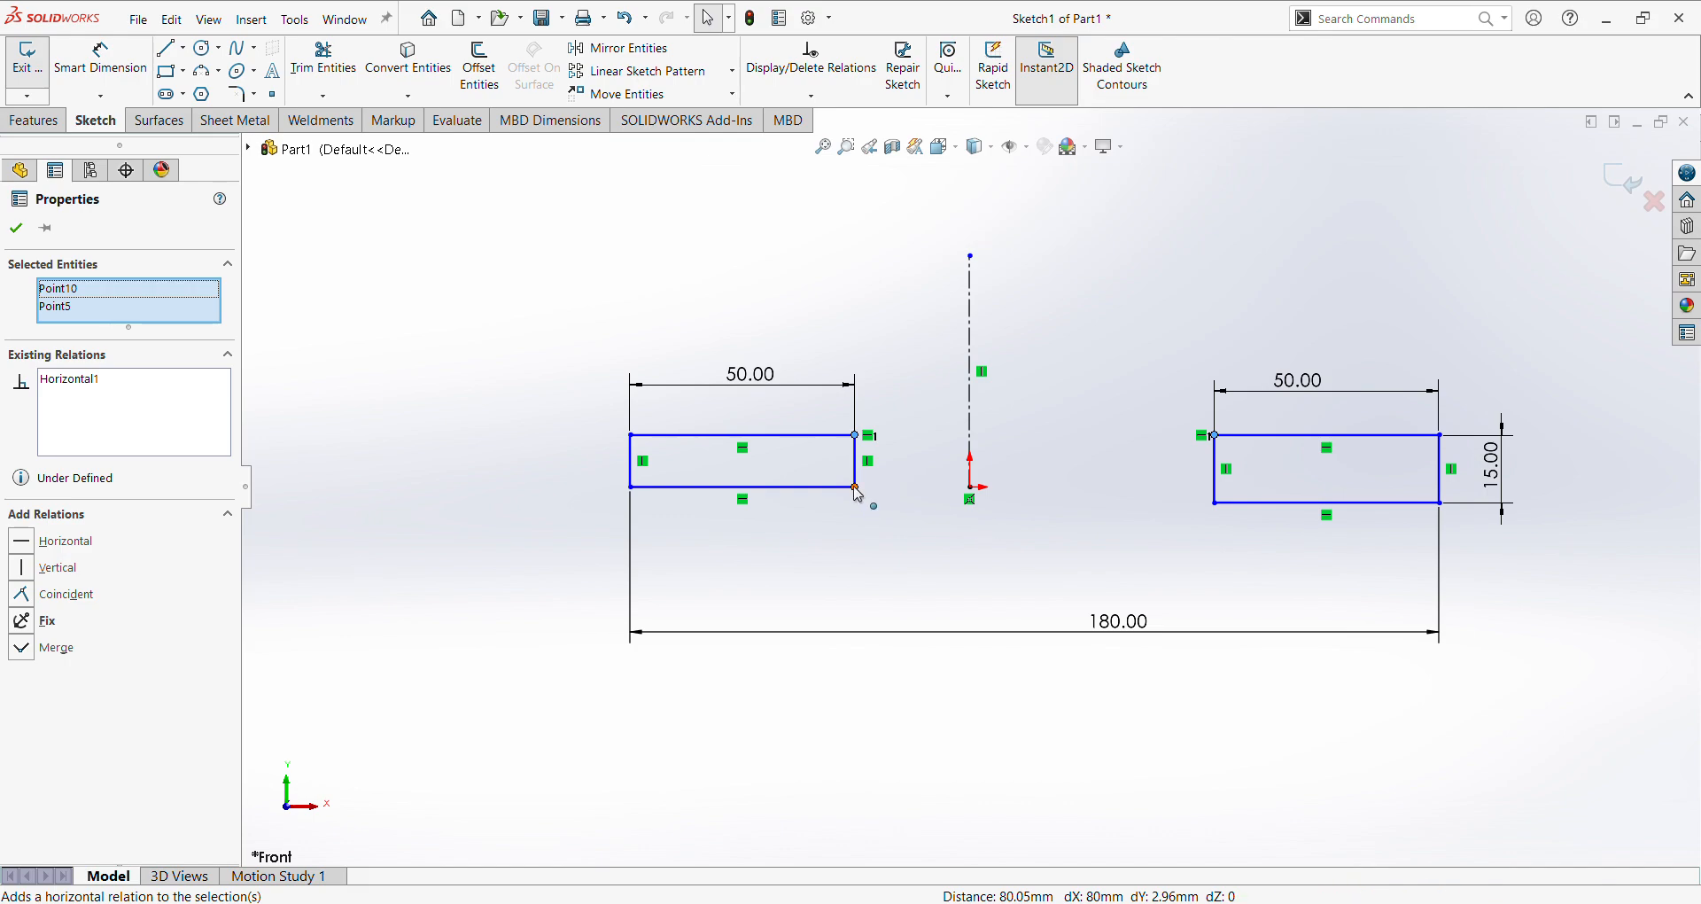
ctrl+click(1215, 504)
click(1267, 427)
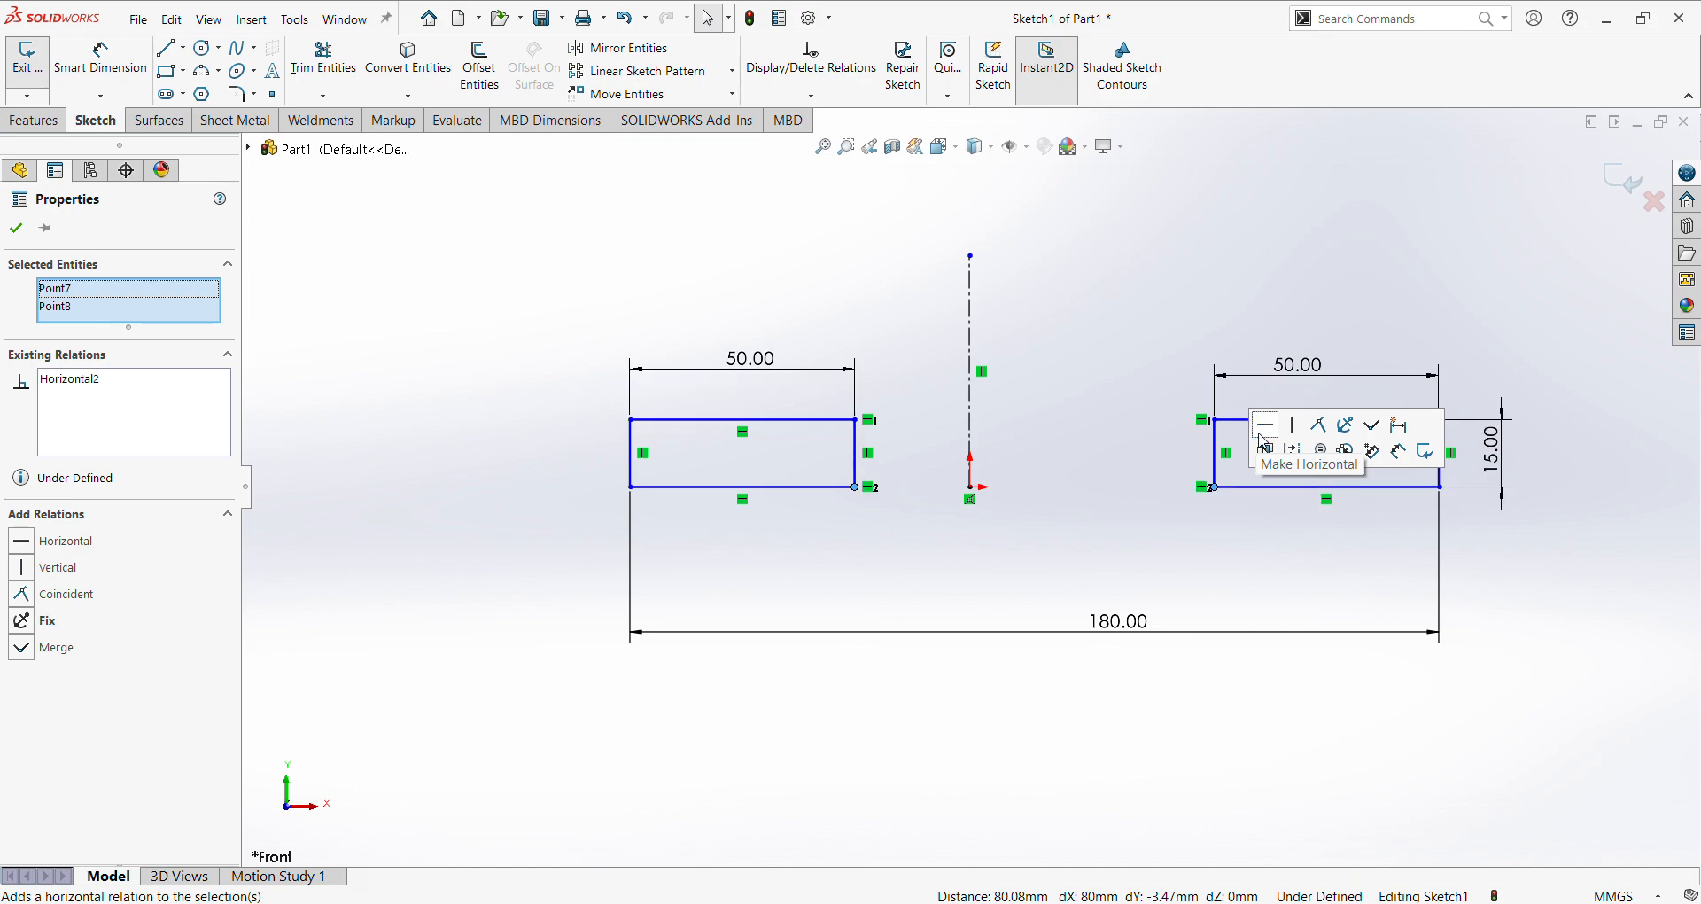
click(1126, 572)
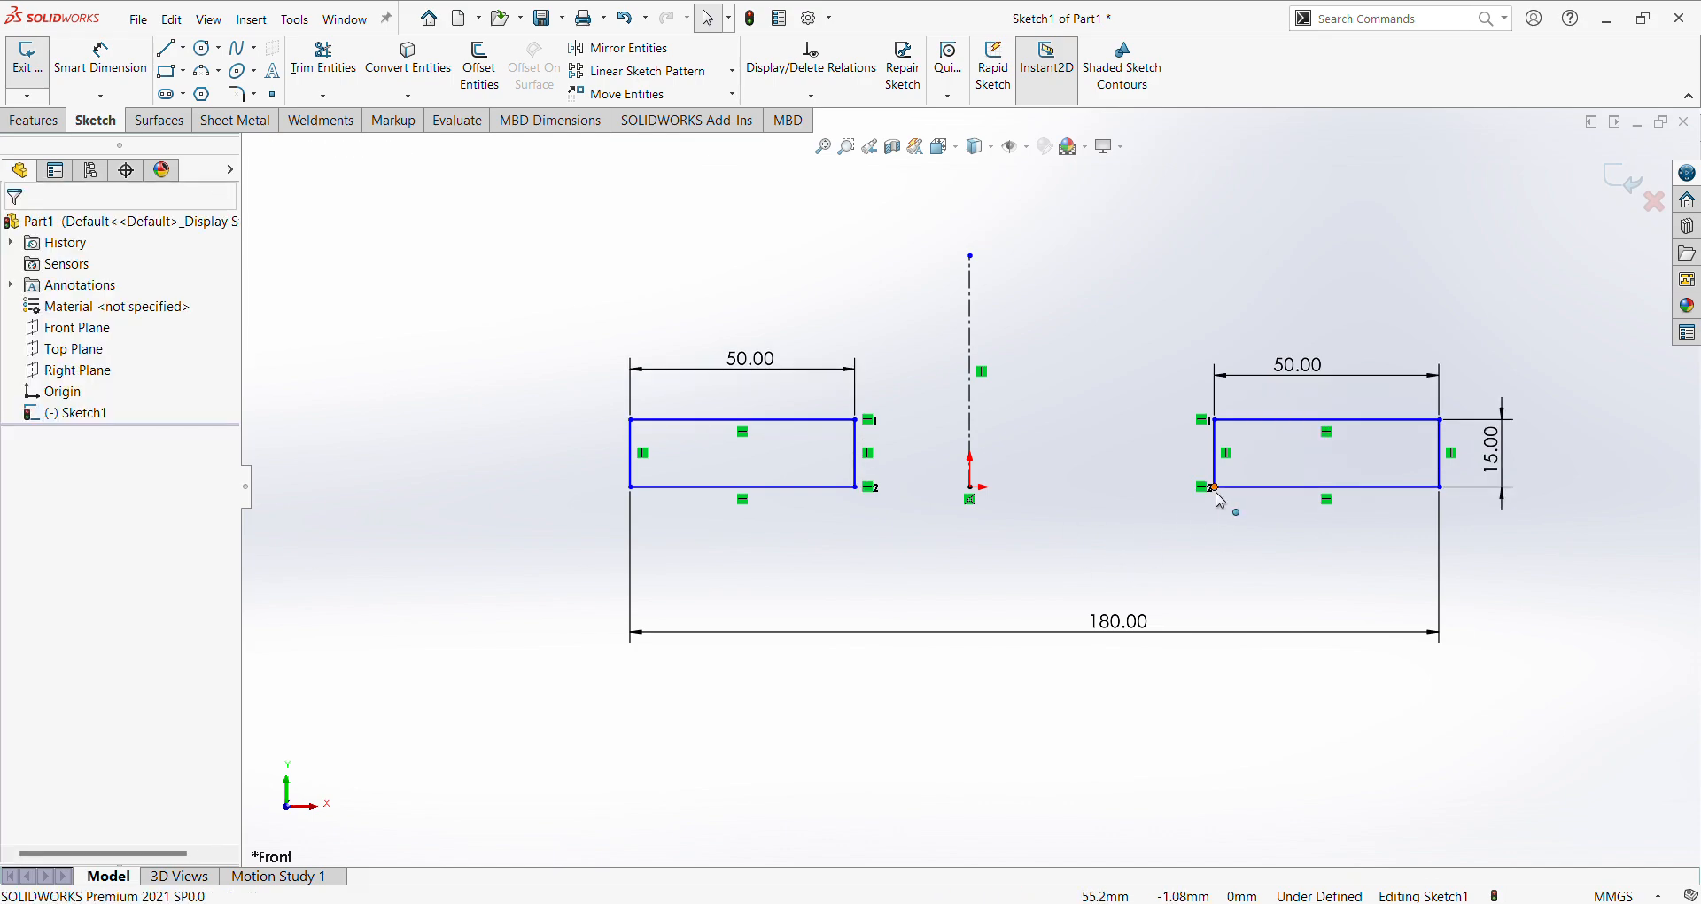
Add a horizontal relation between the right rectangle's inner lower corner and the origin.
click(1216, 490)
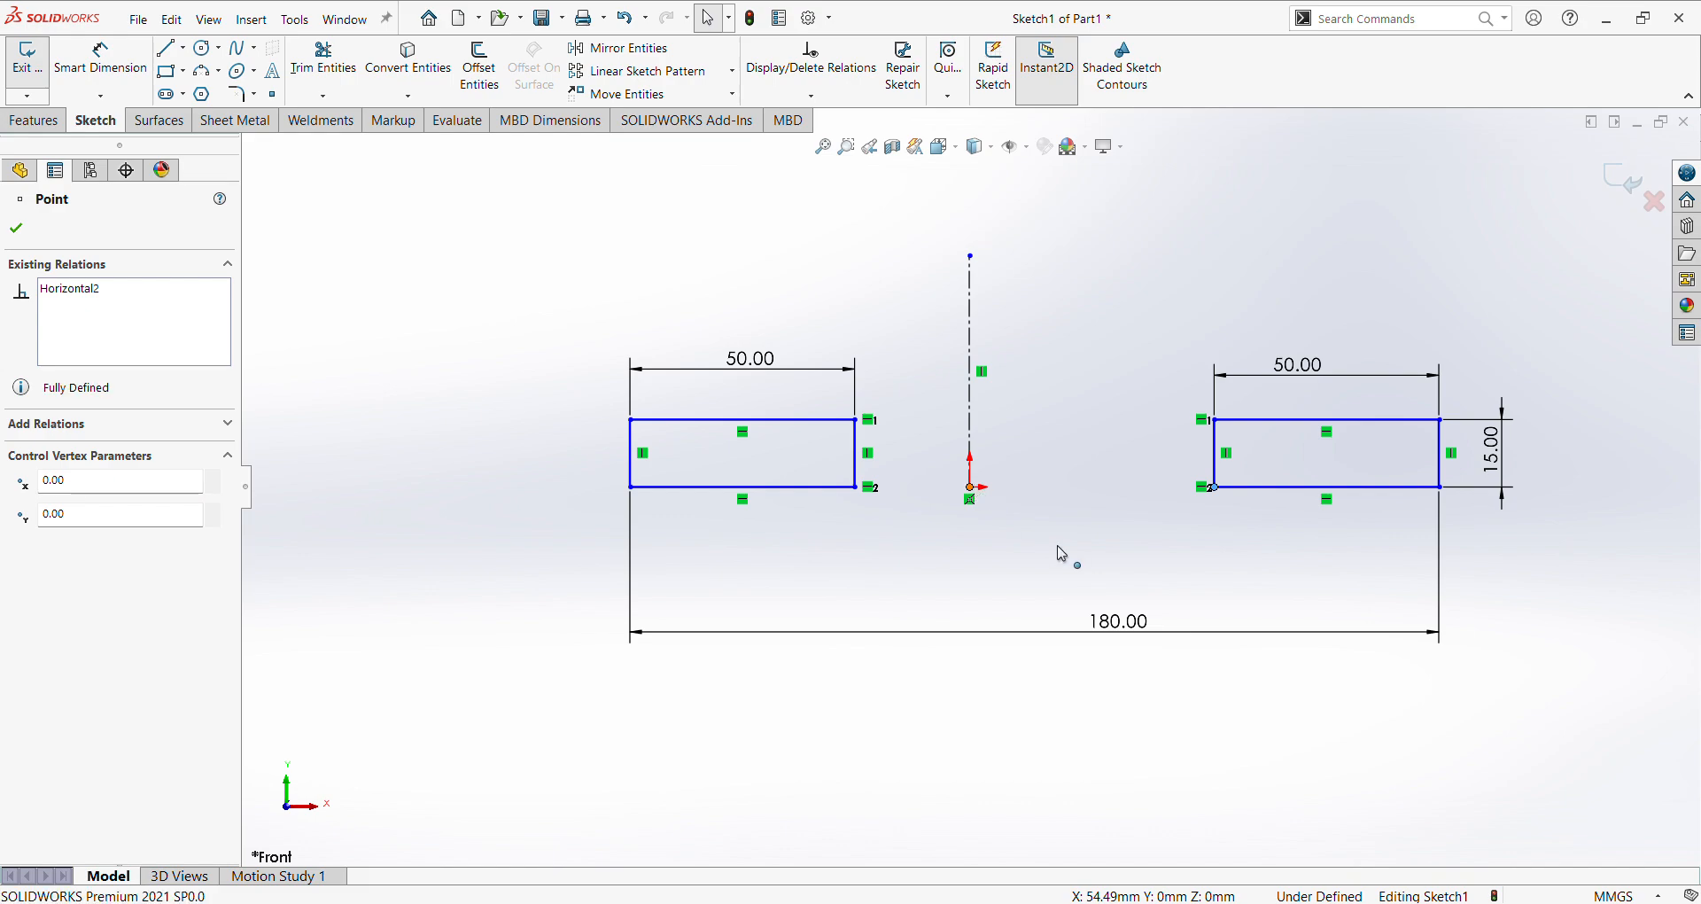
ctrl+click(971, 488)
click(1029, 410)
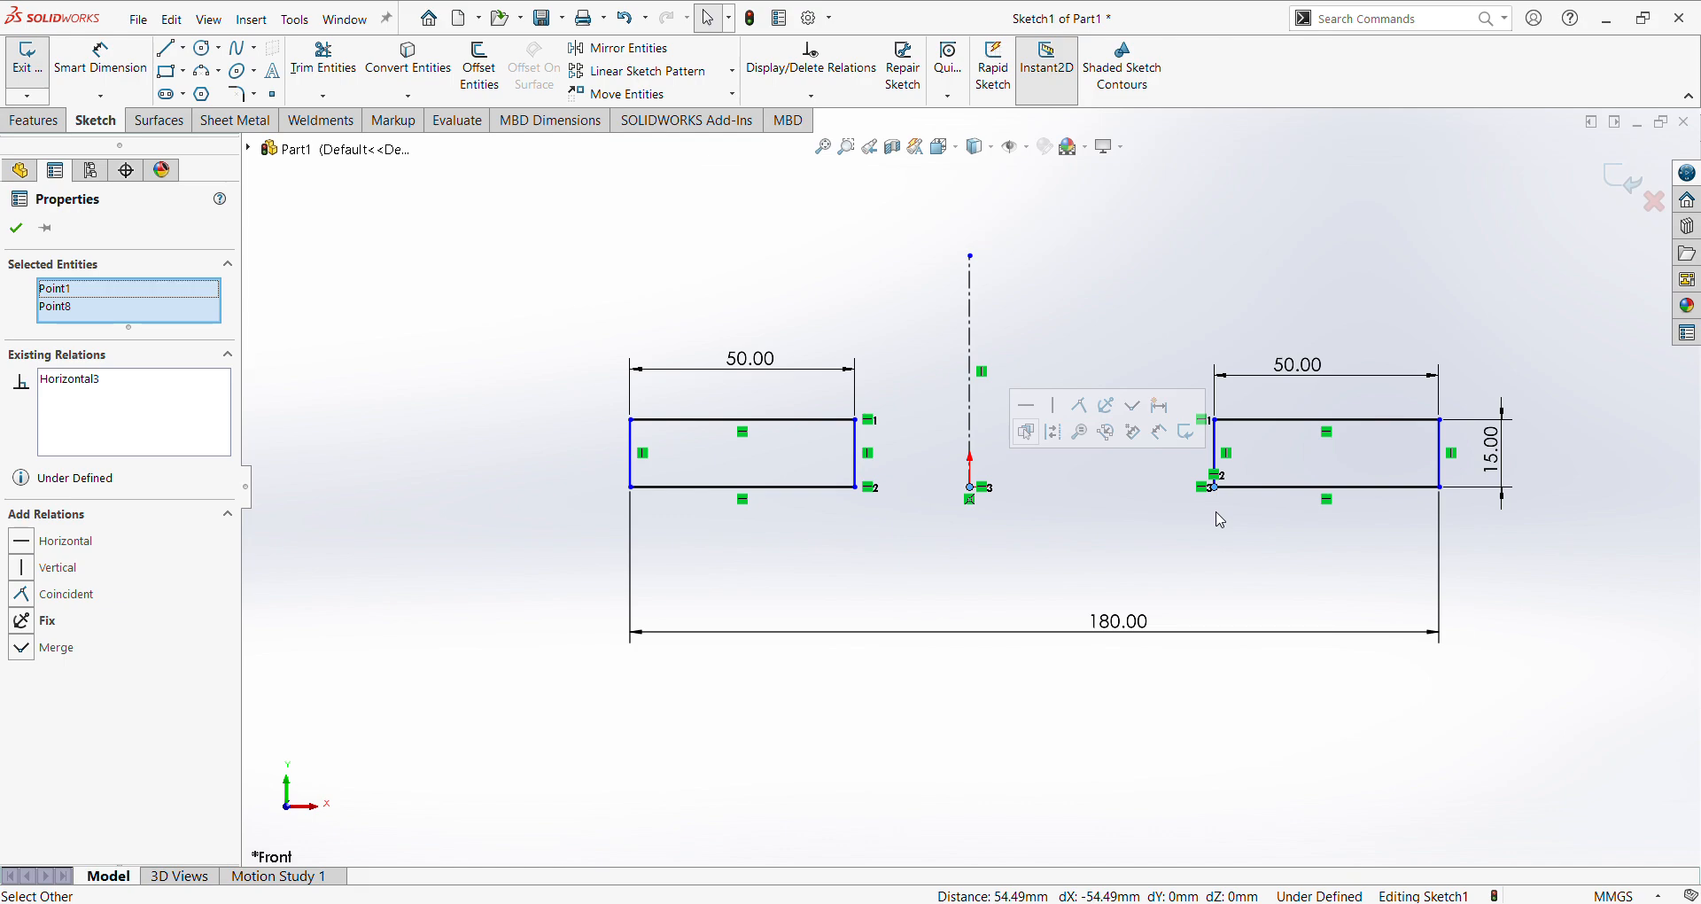
Make the inner vertical edges of the left and right rectangles symmetric about the vertical centerline.
click(902, 549)
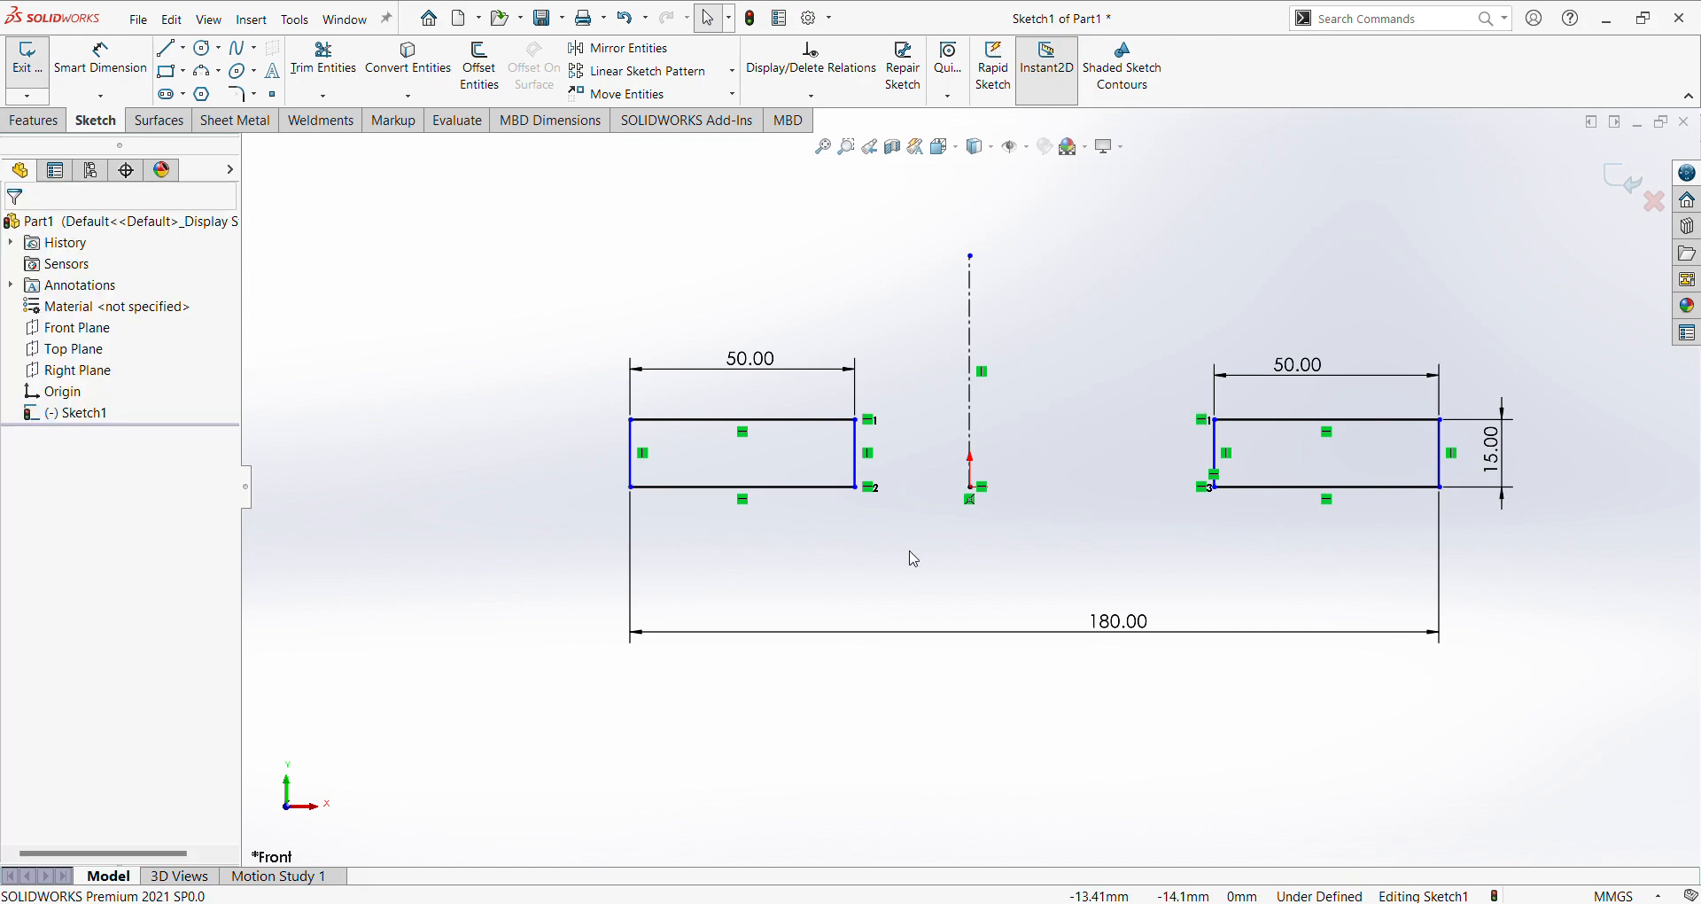
drag(914, 559, 848, 480)
click(910, 560)
click(864, 476)
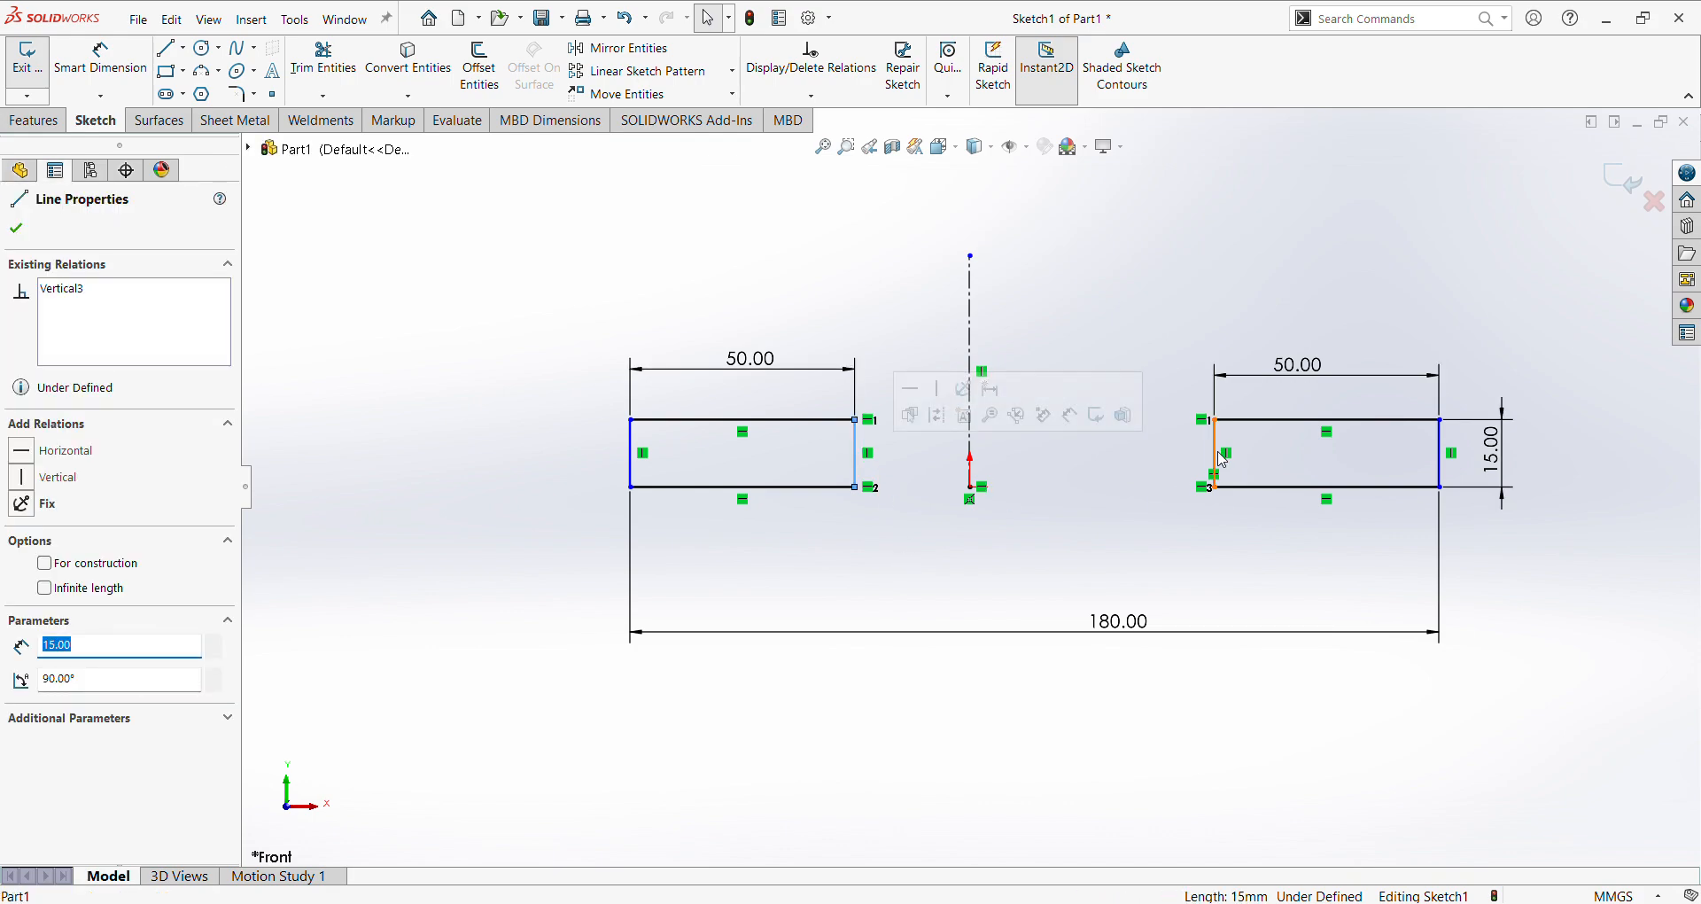
ctrl+click(1214, 460)
ctrl+click(971, 437)
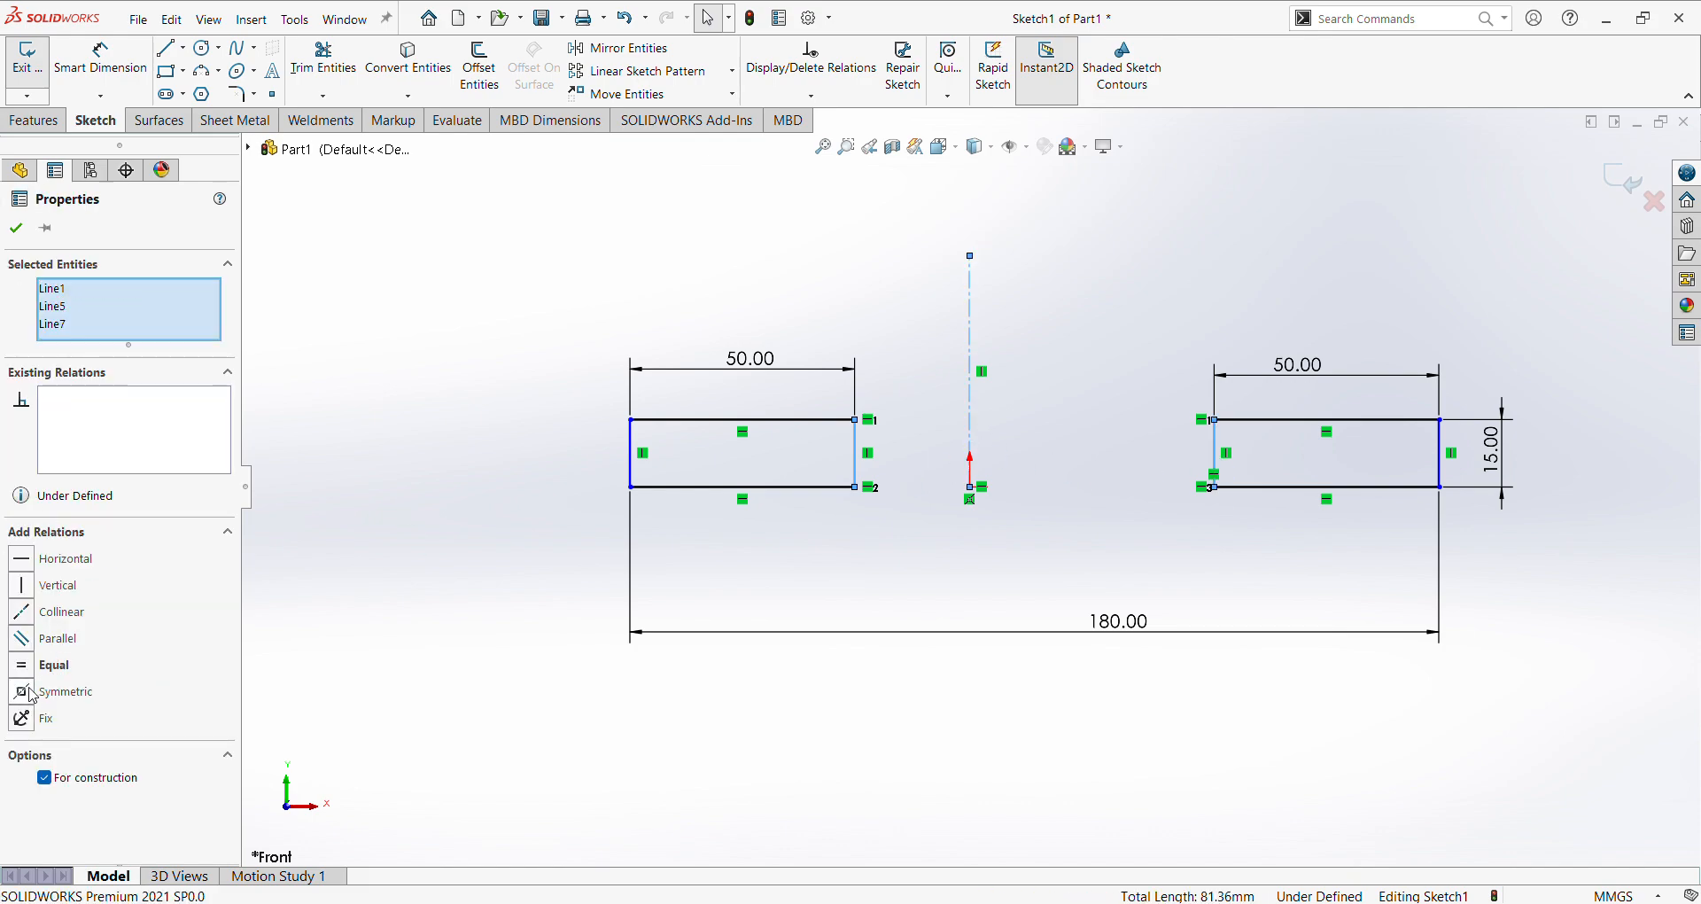
click(32, 693)
click(980, 560)
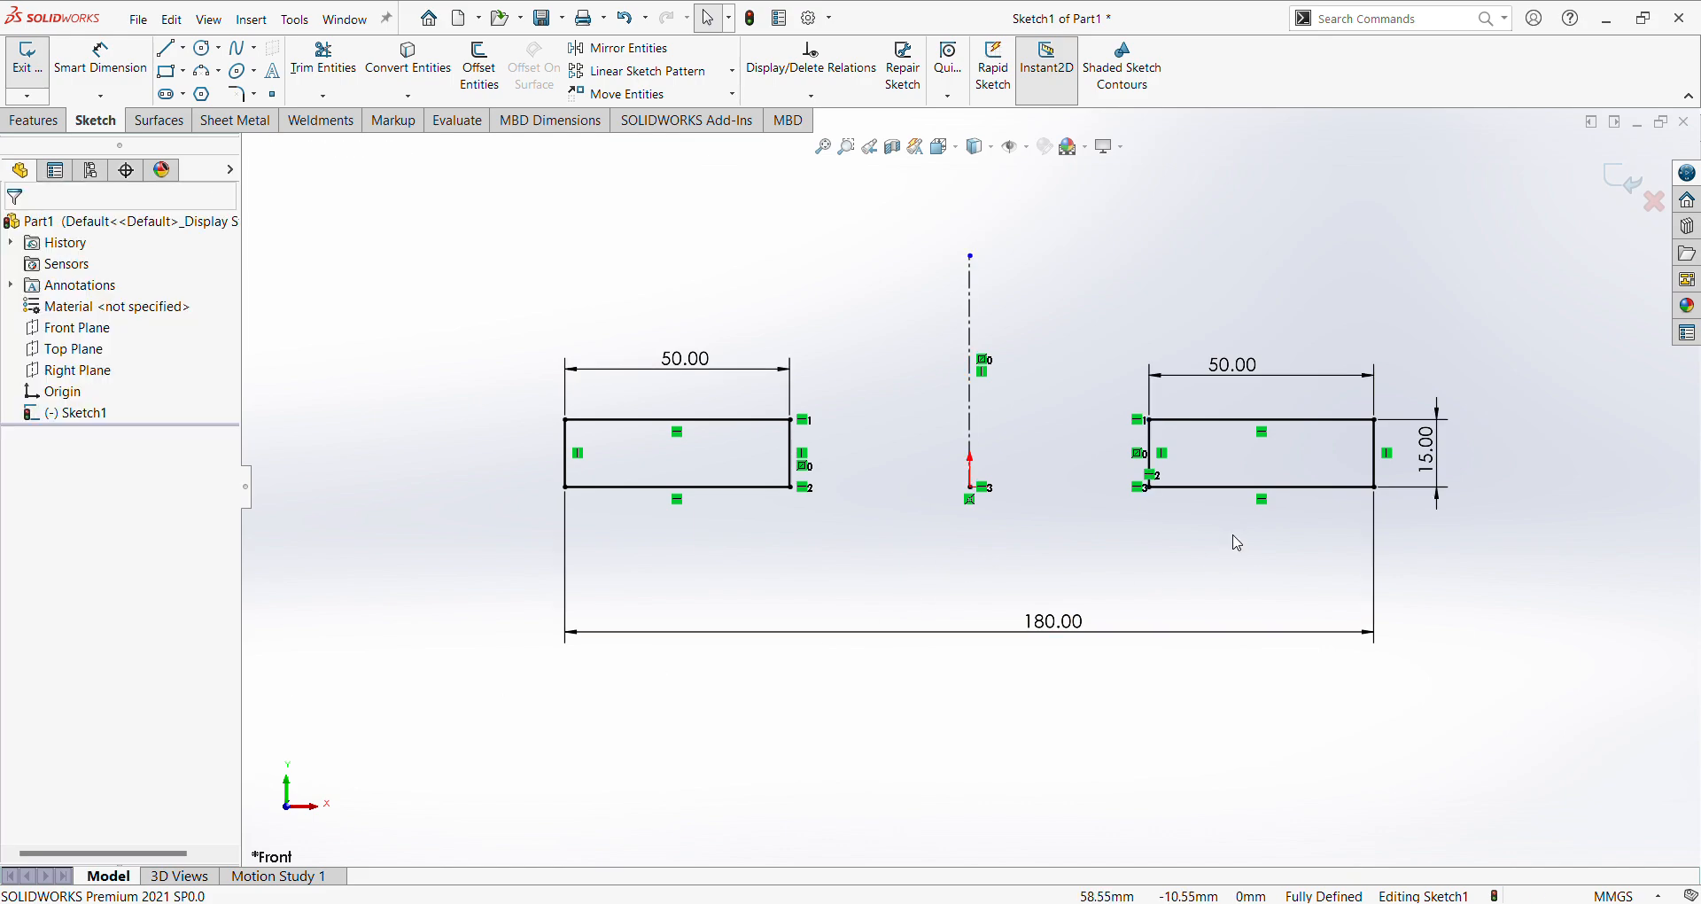
Sketch a three-line outer bridge outline about 98 mm wide and 45 mm high between the top edges of the two rectangles.
click(171, 51)
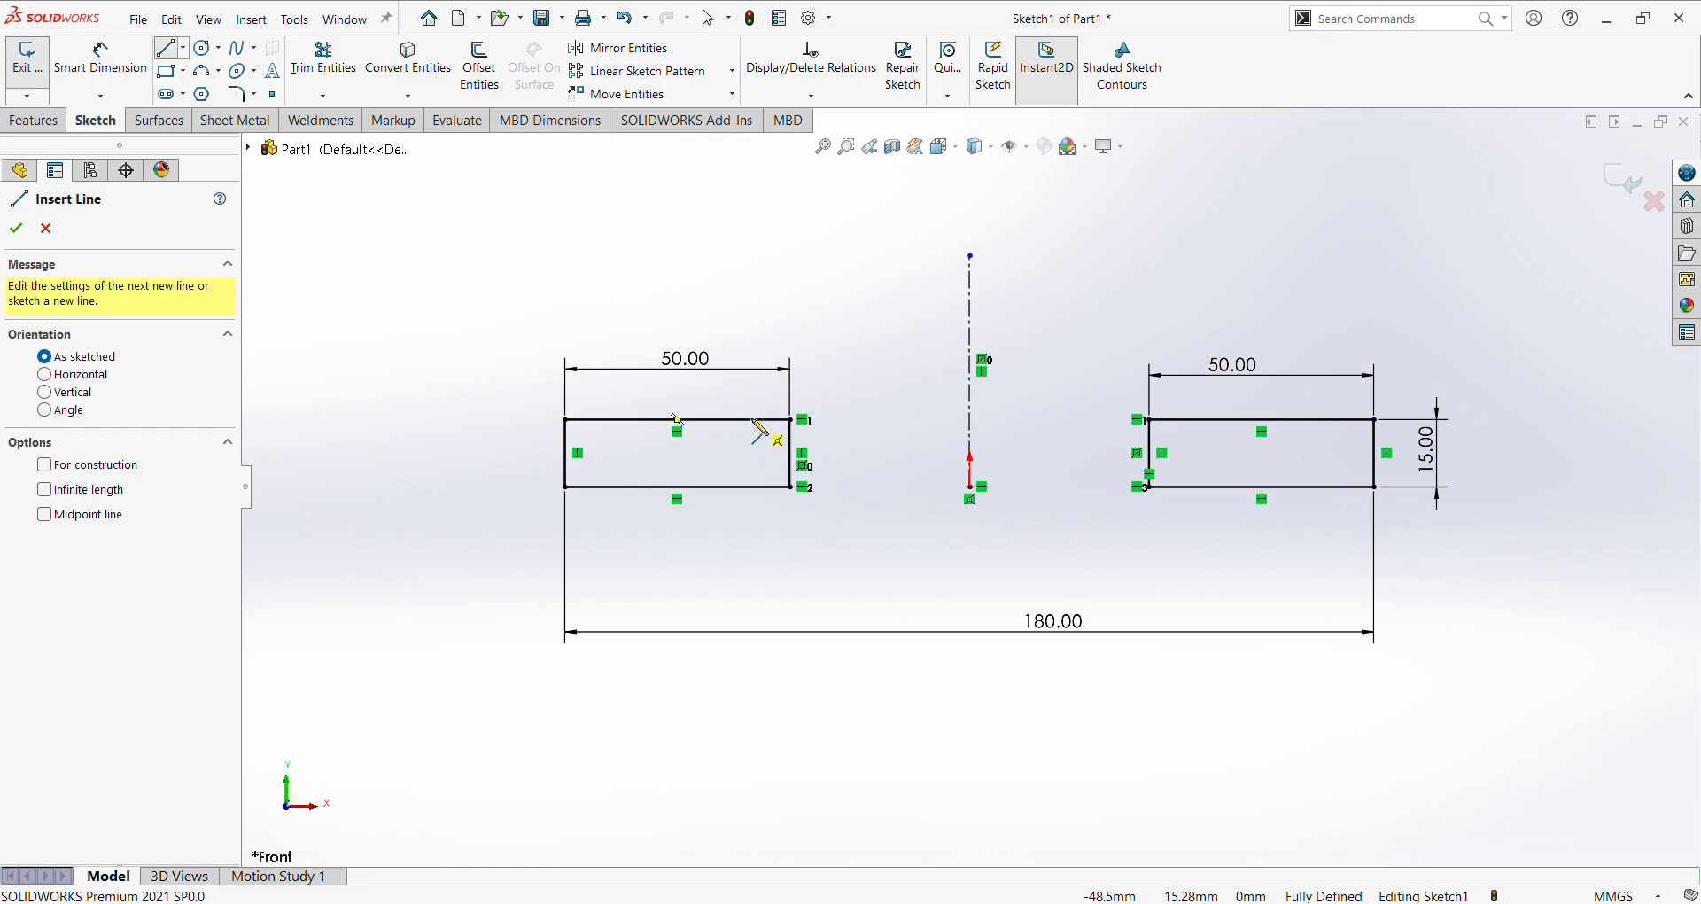
click(752, 420)
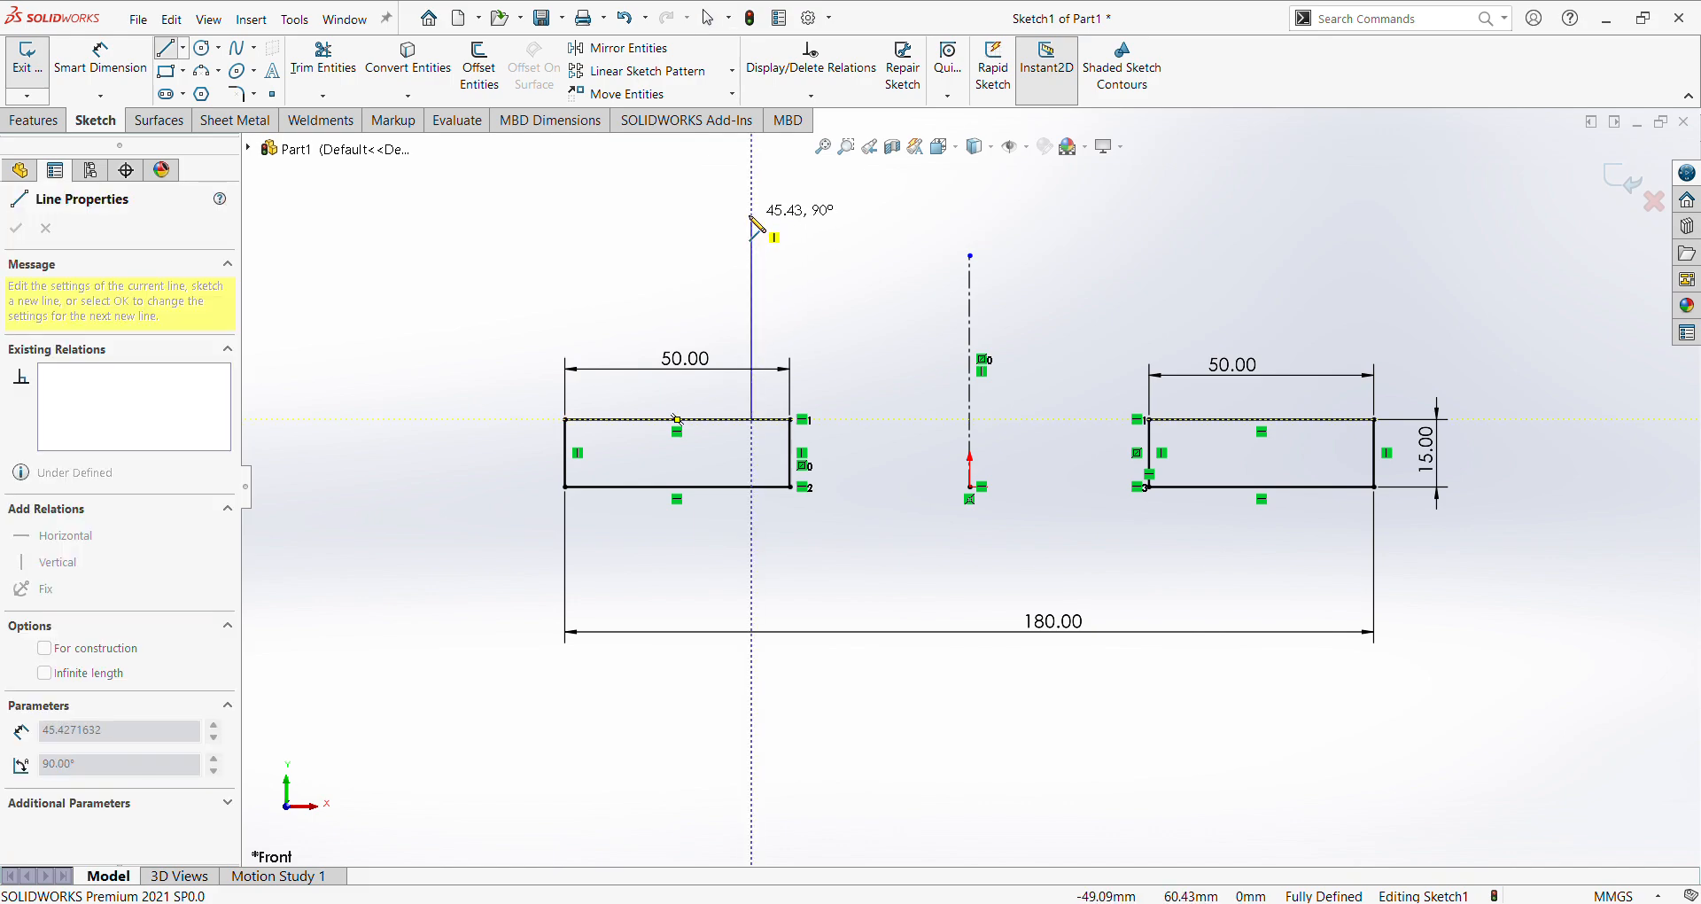
click(752, 216)
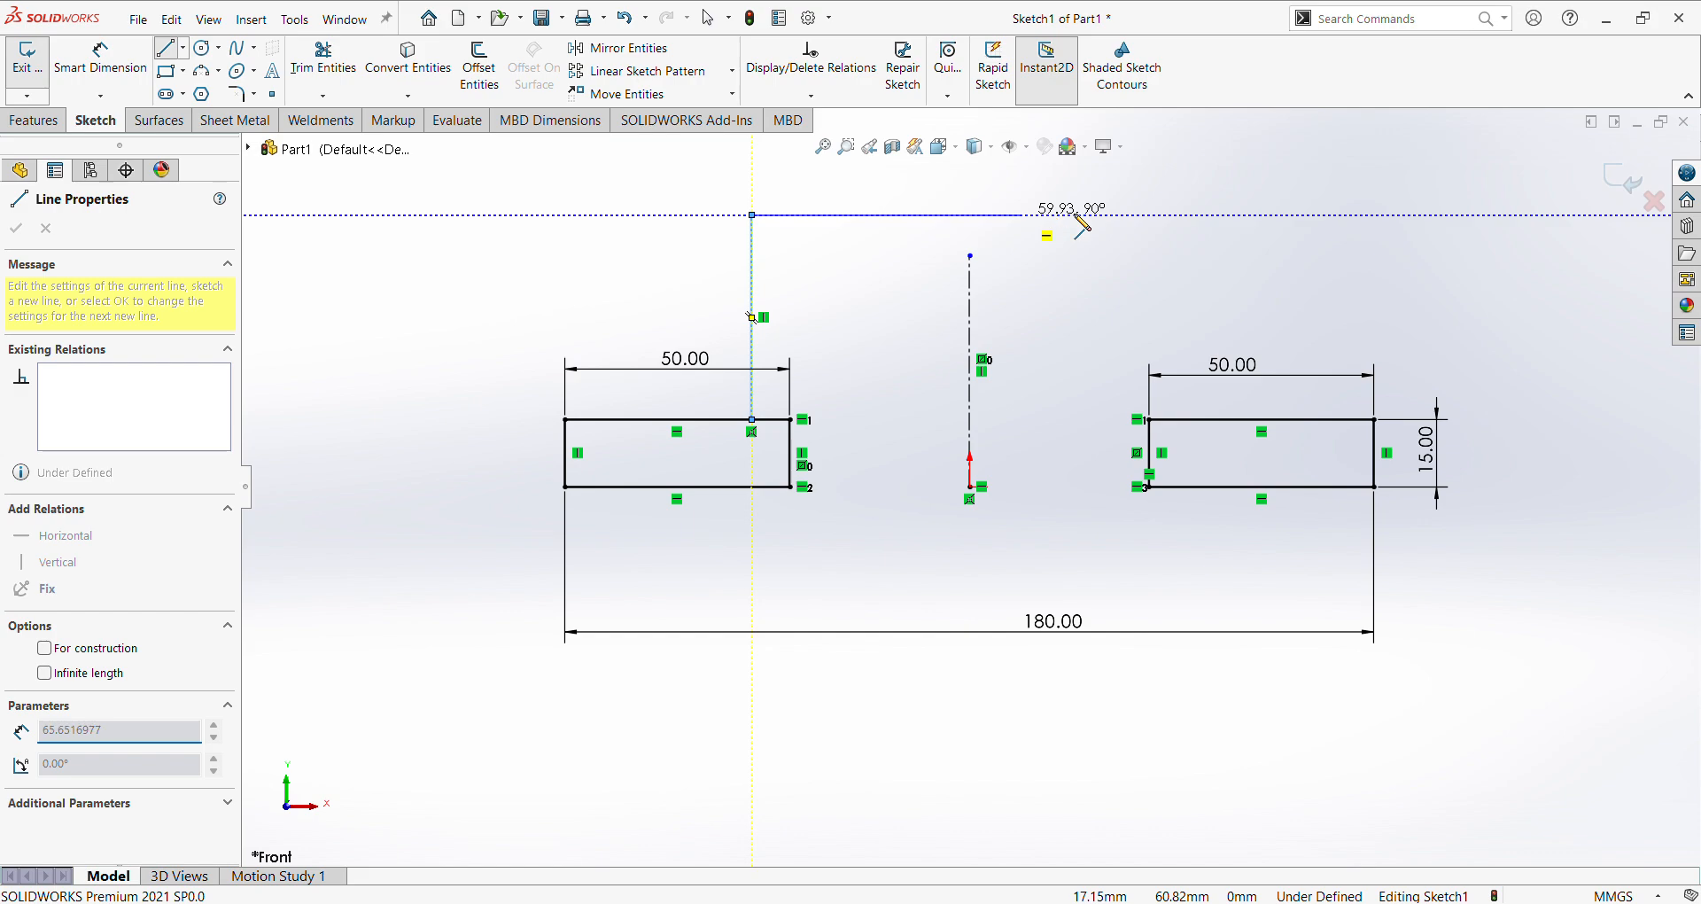
click(1194, 221)
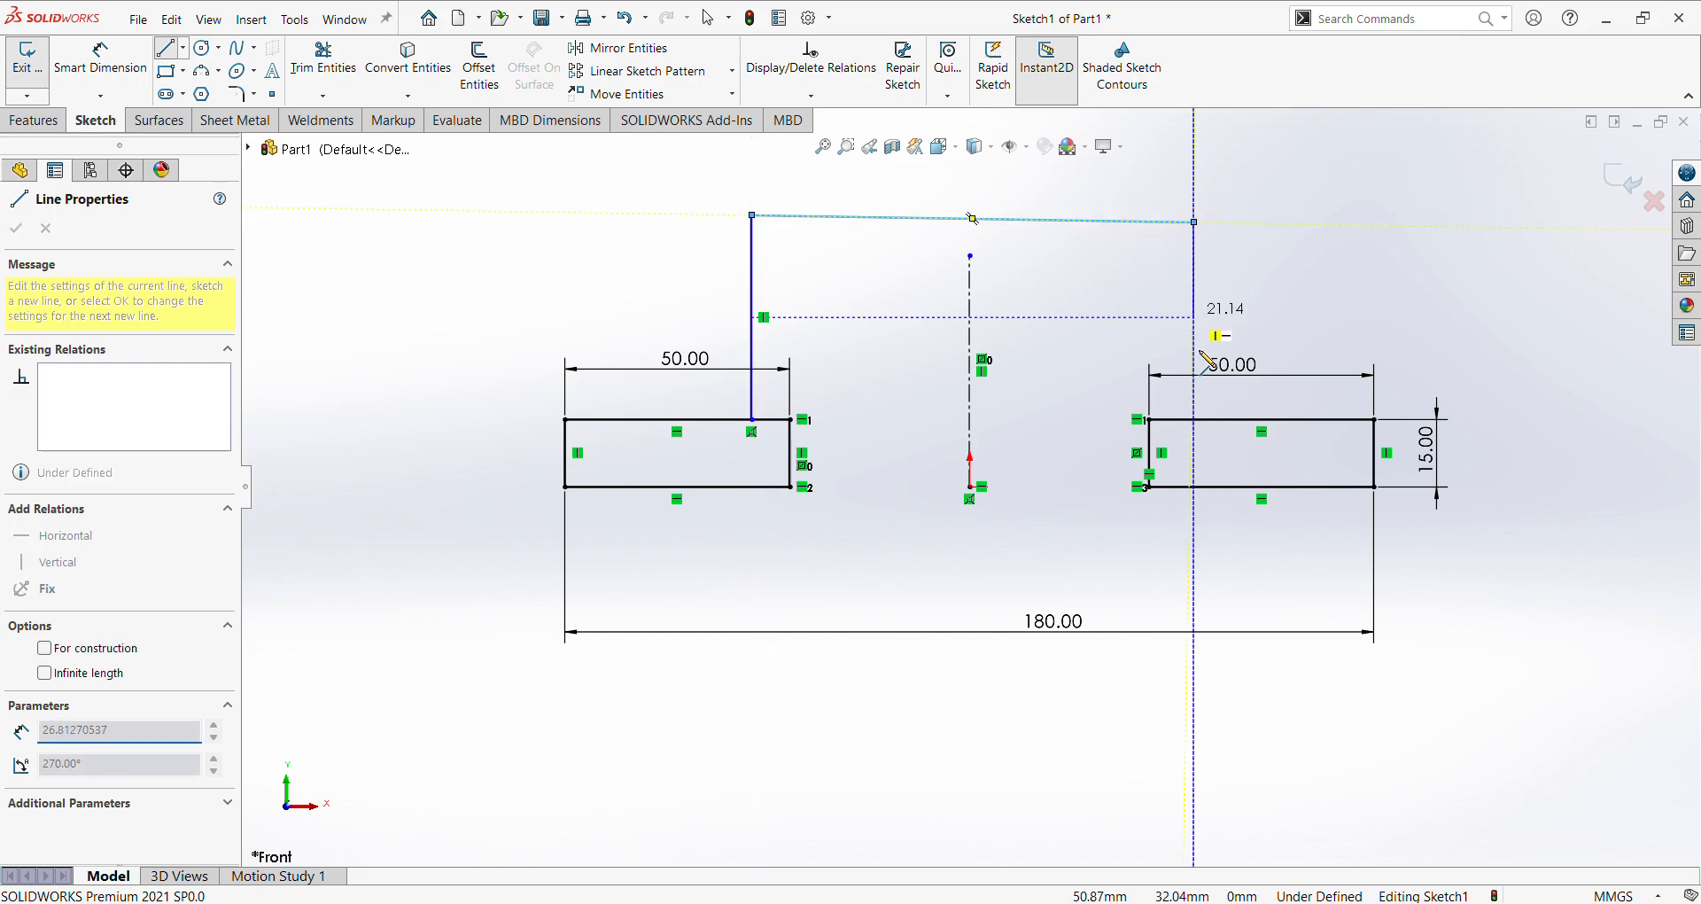
click(1194, 420)
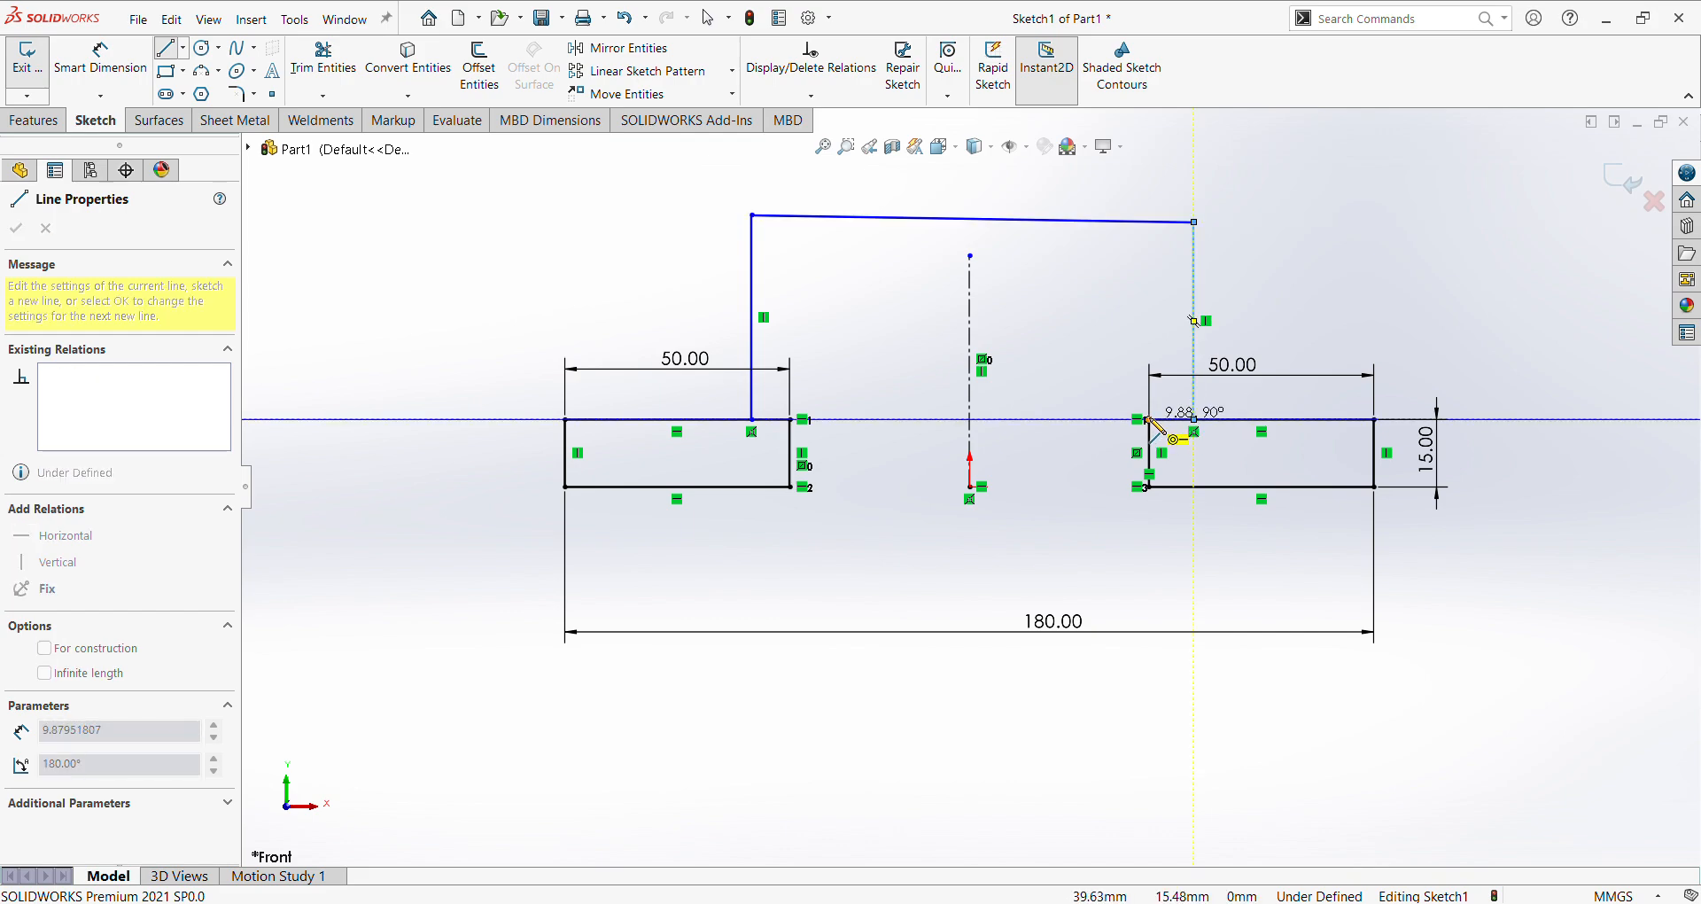
key(Escape)
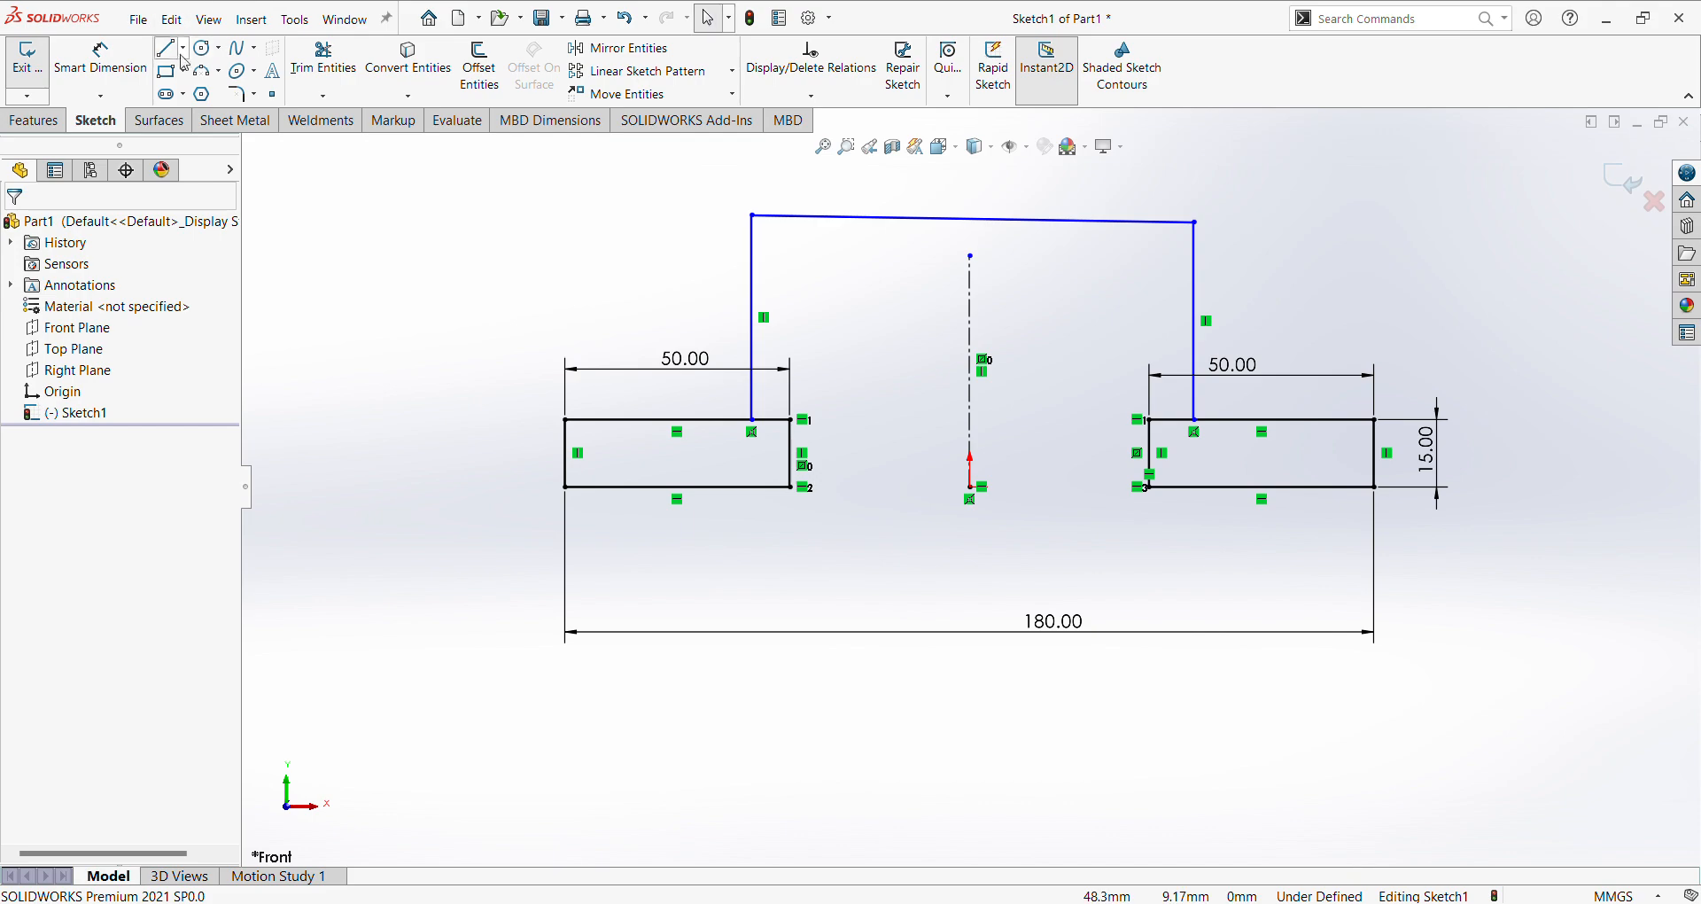
Sketch a three-line inner bridge outline 80 mm wide and about 39 mm high between the rectangles' inner upper corners.
click(171, 55)
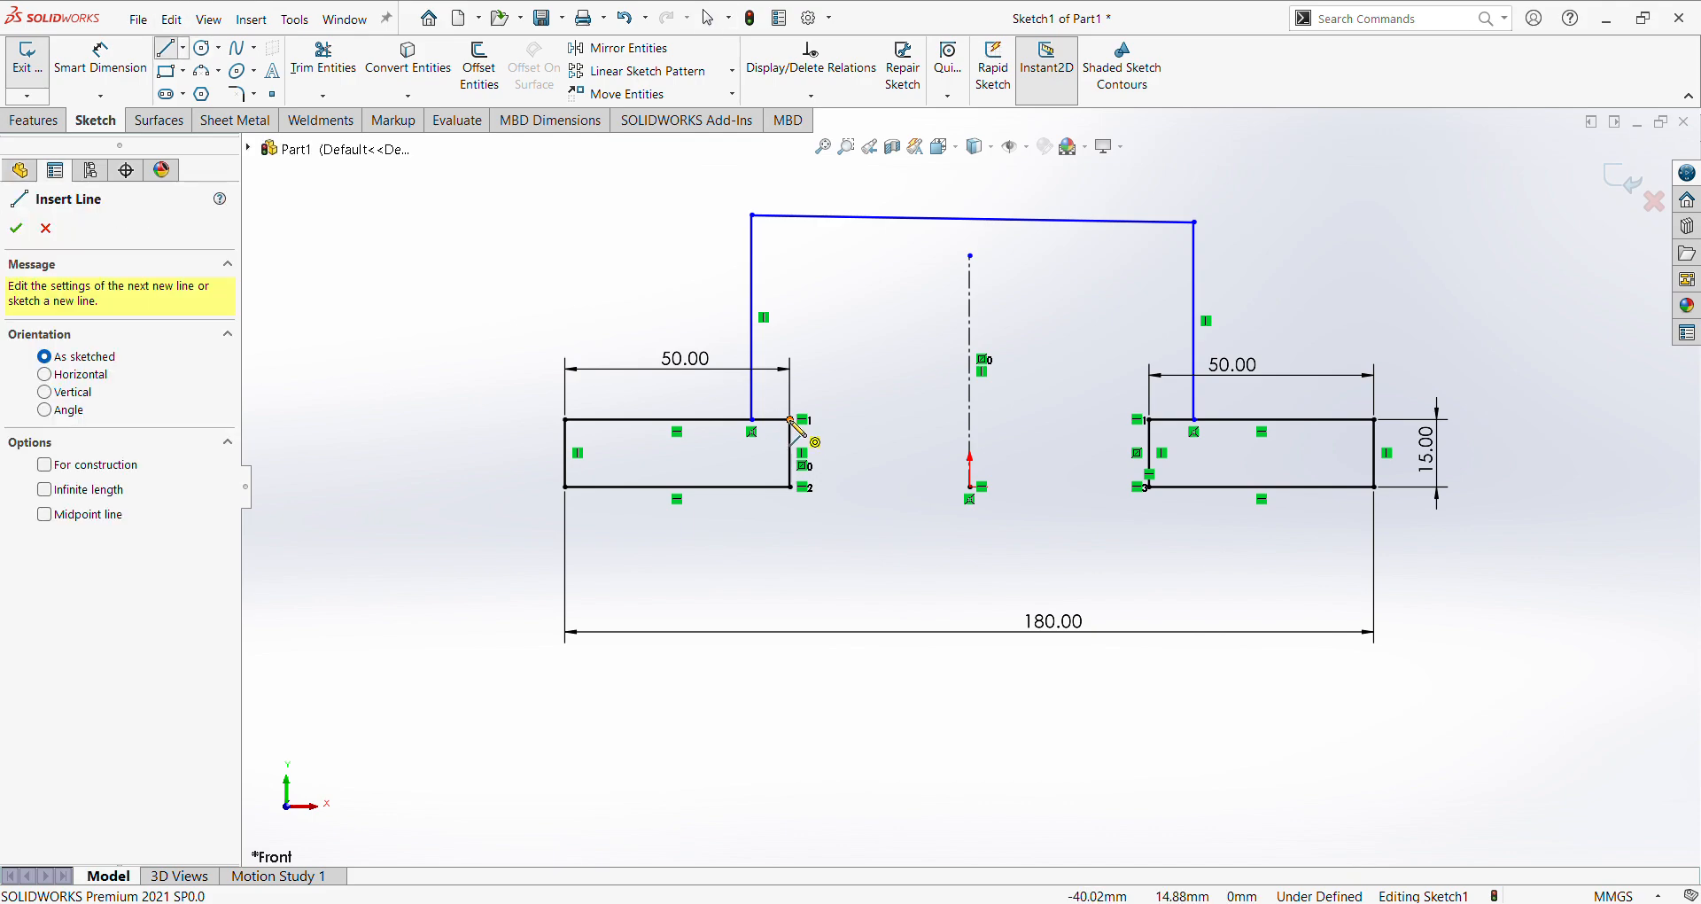
click(791, 420)
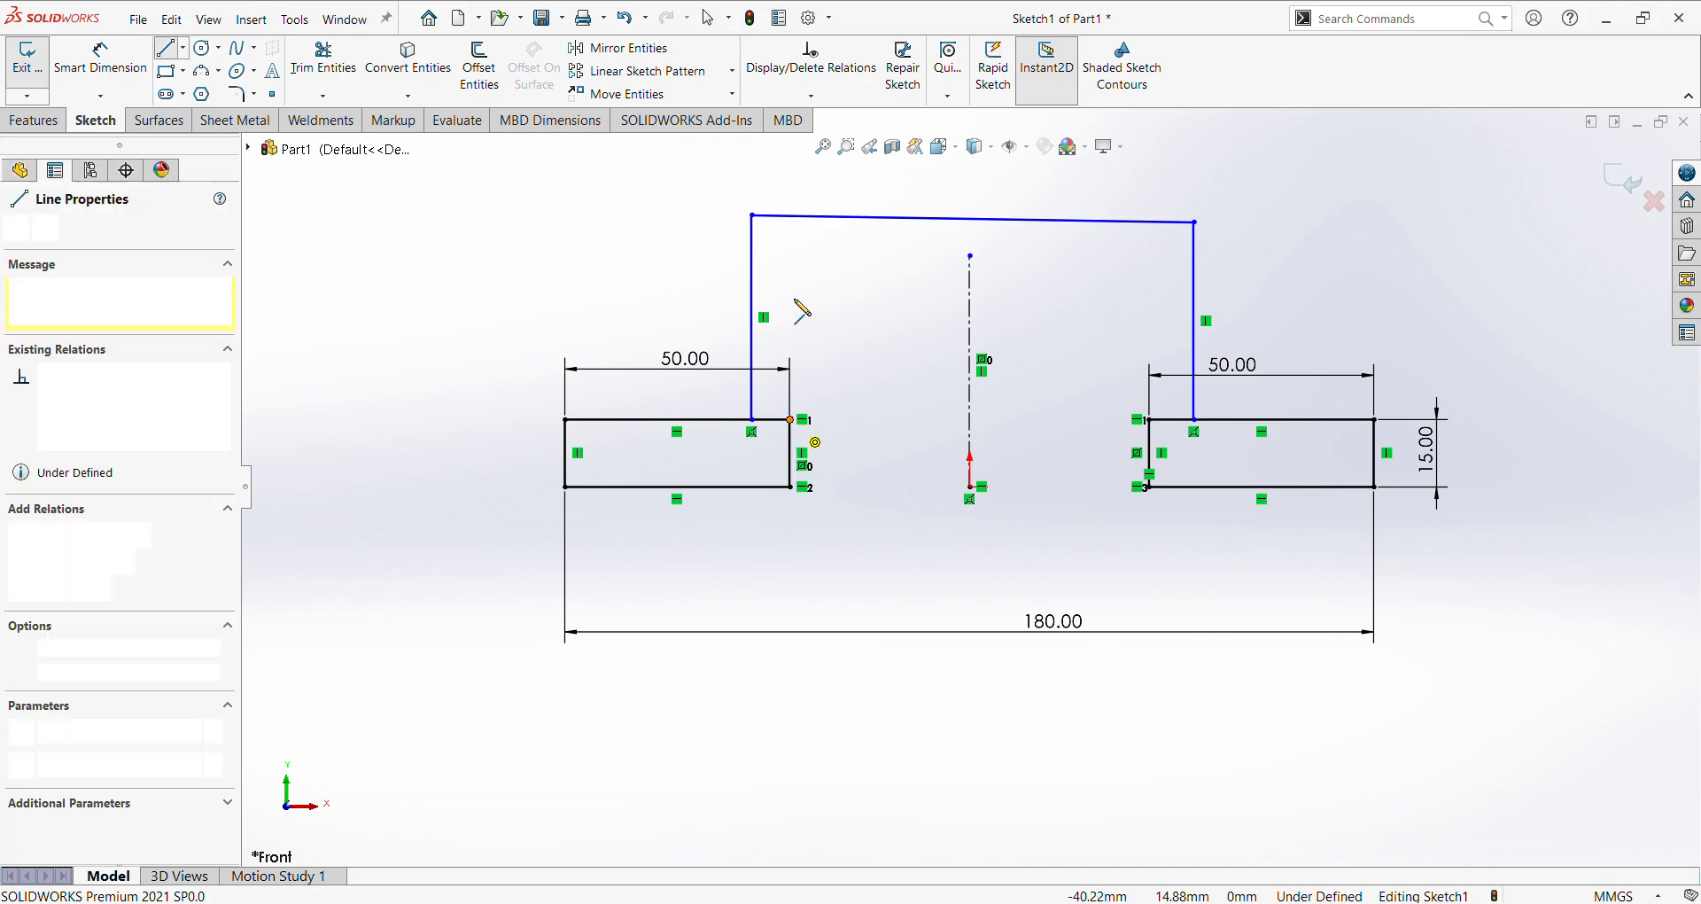
click(790, 243)
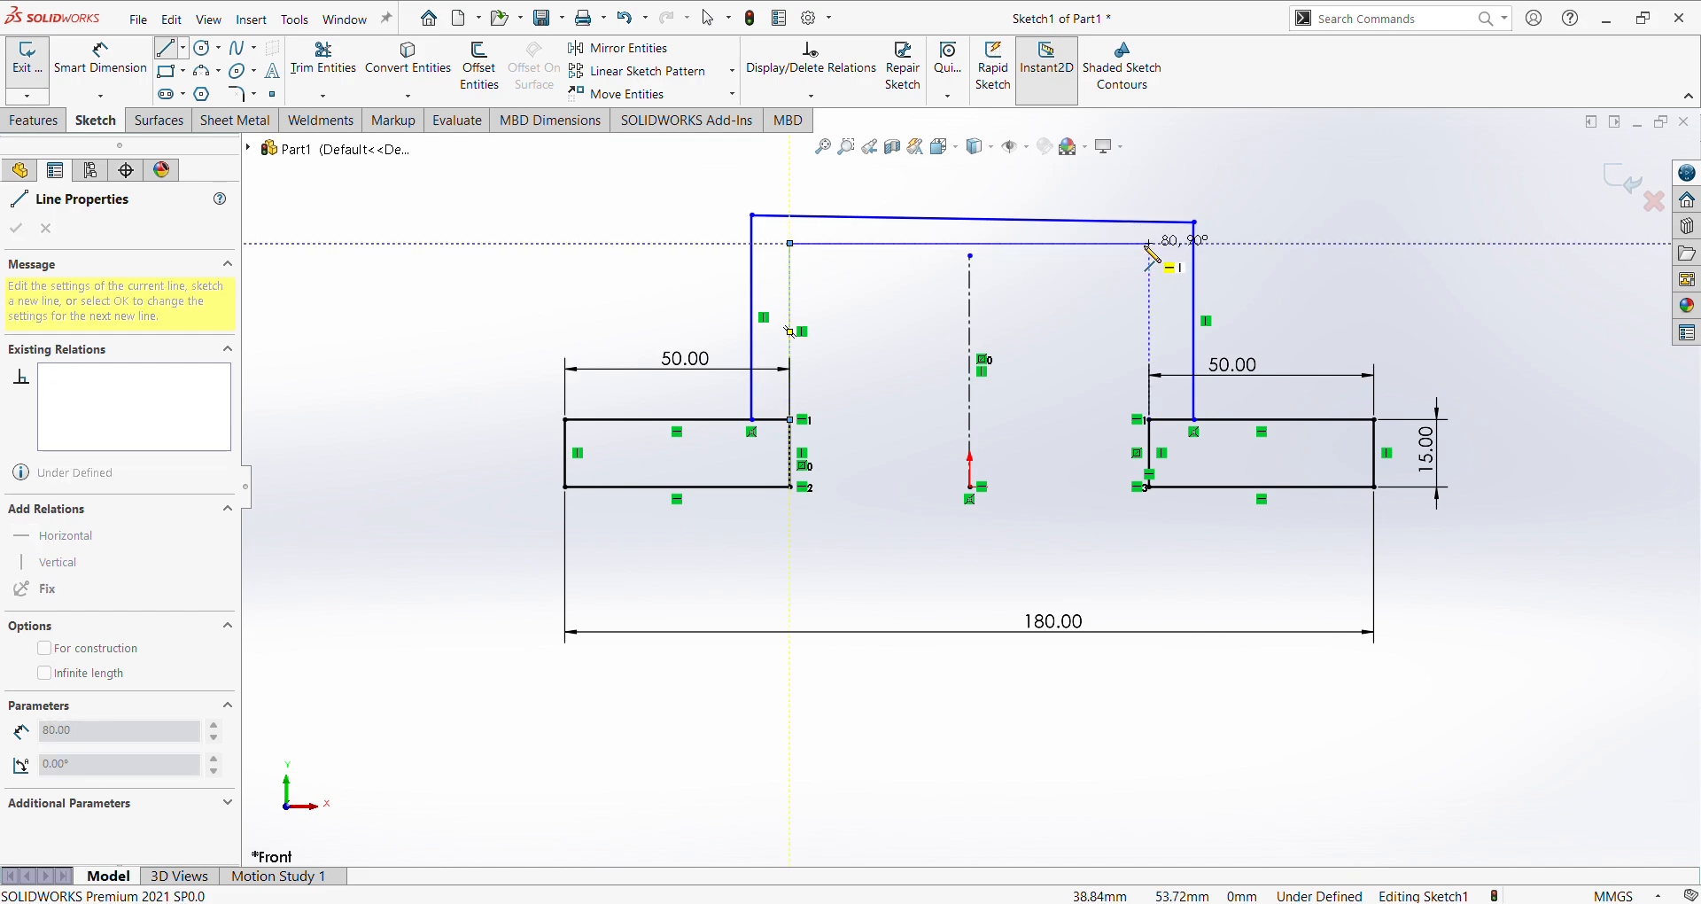
click(1149, 242)
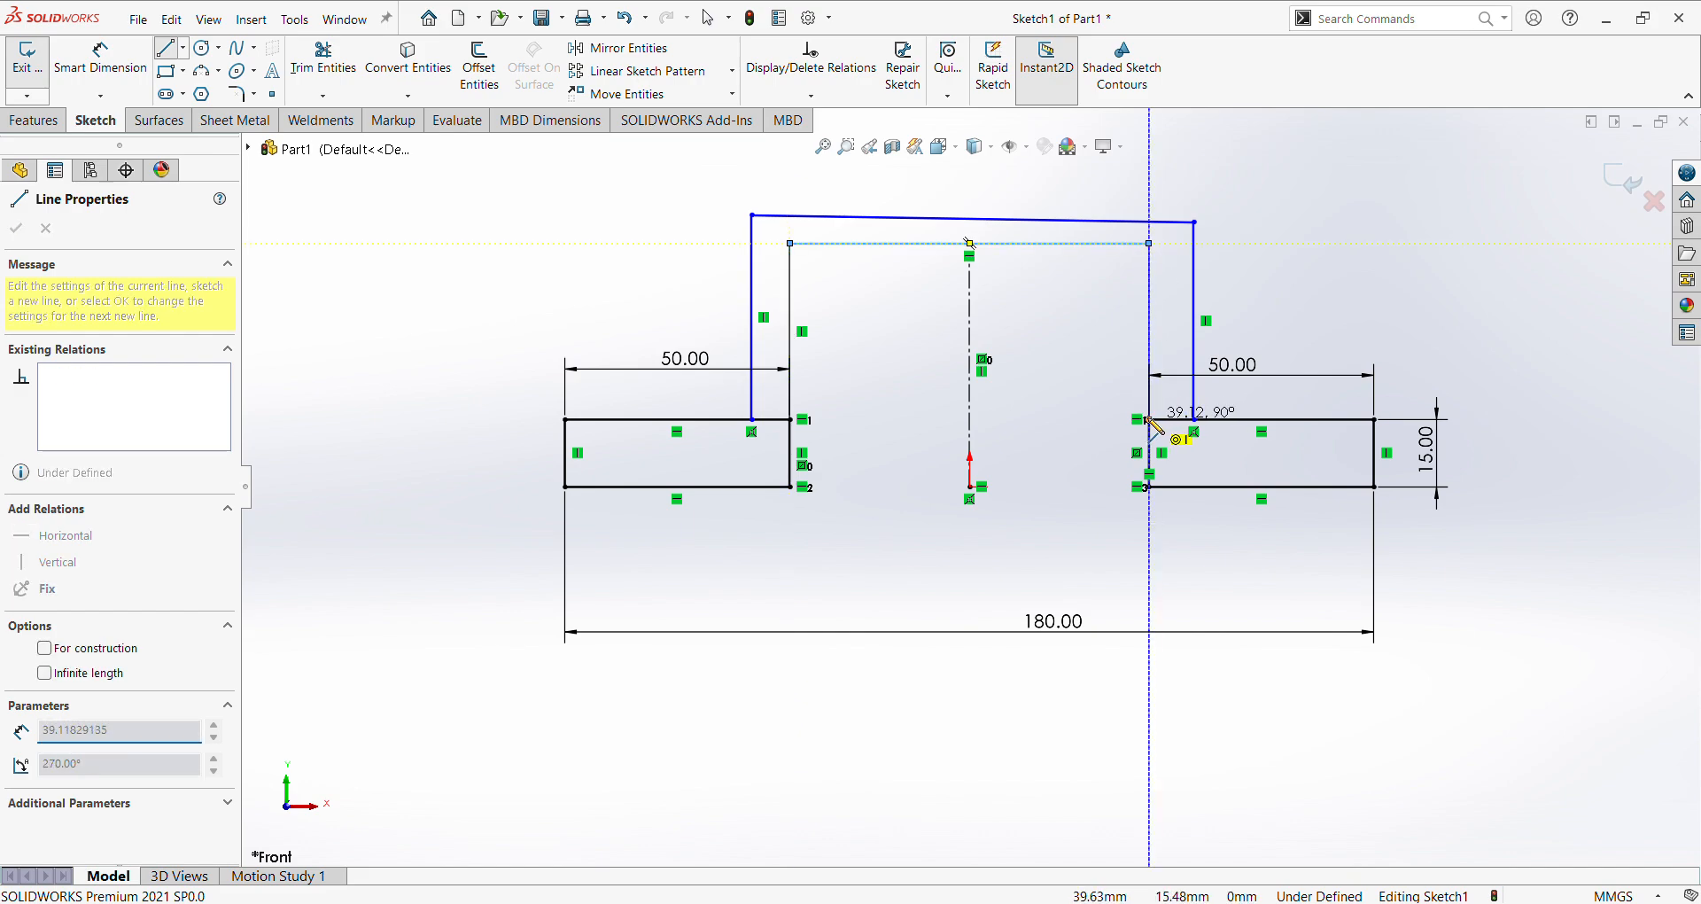
click(1149, 419)
key(Escape)
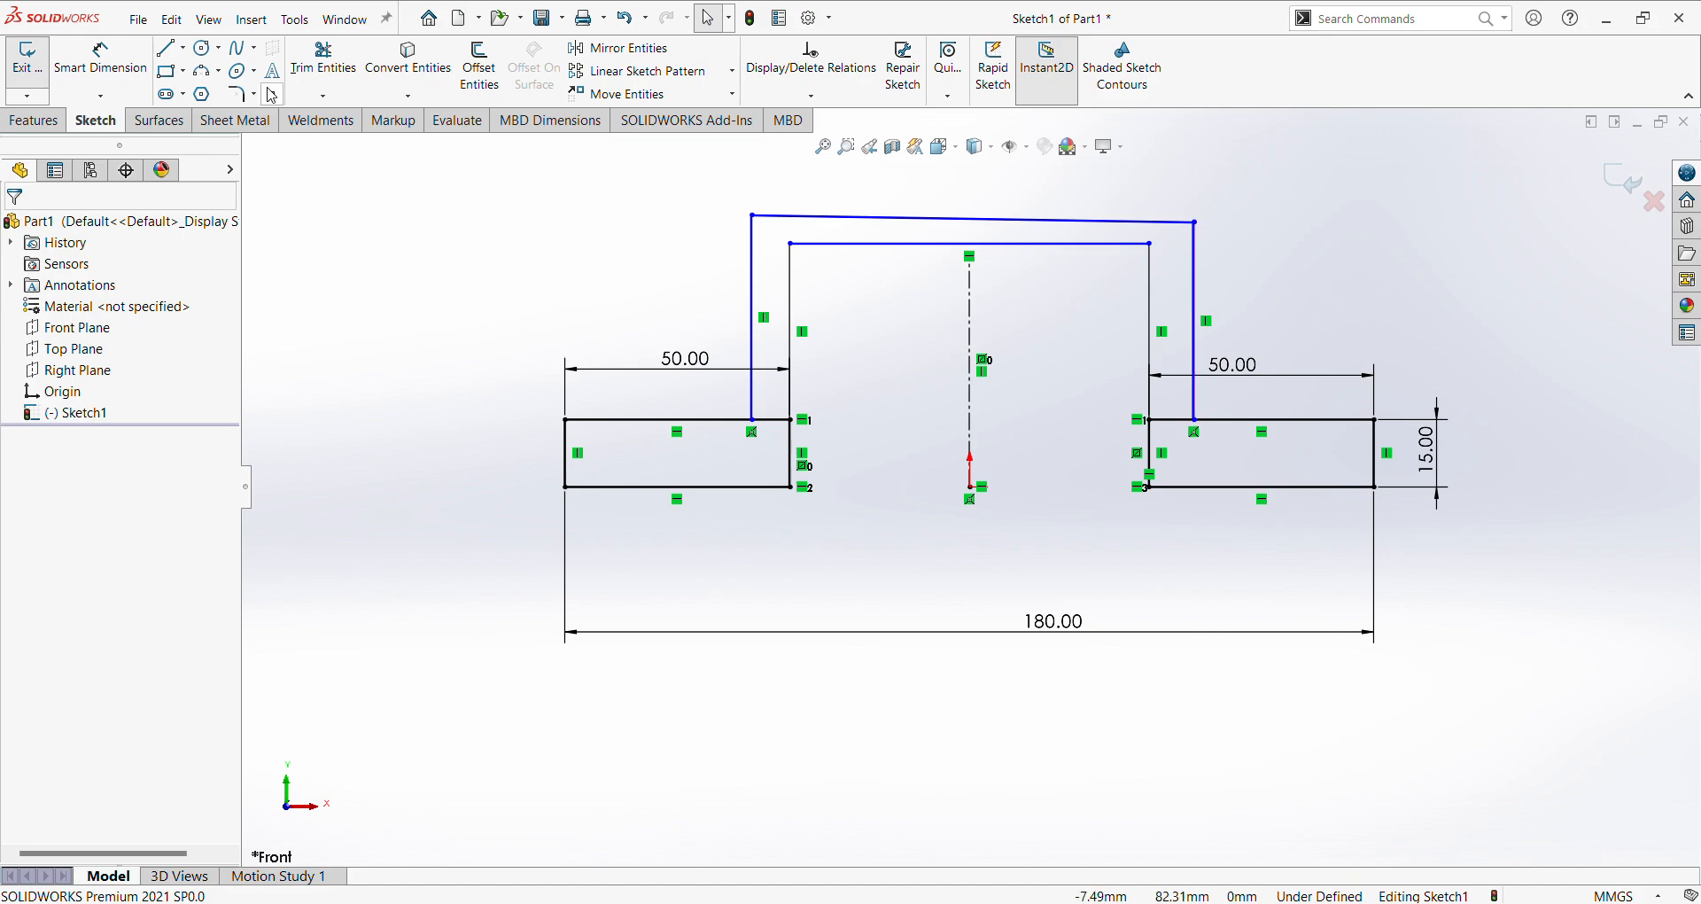
Dimension the spacing between the bridge's right inner and outer vertical lines as 10 mm.
click(86, 59)
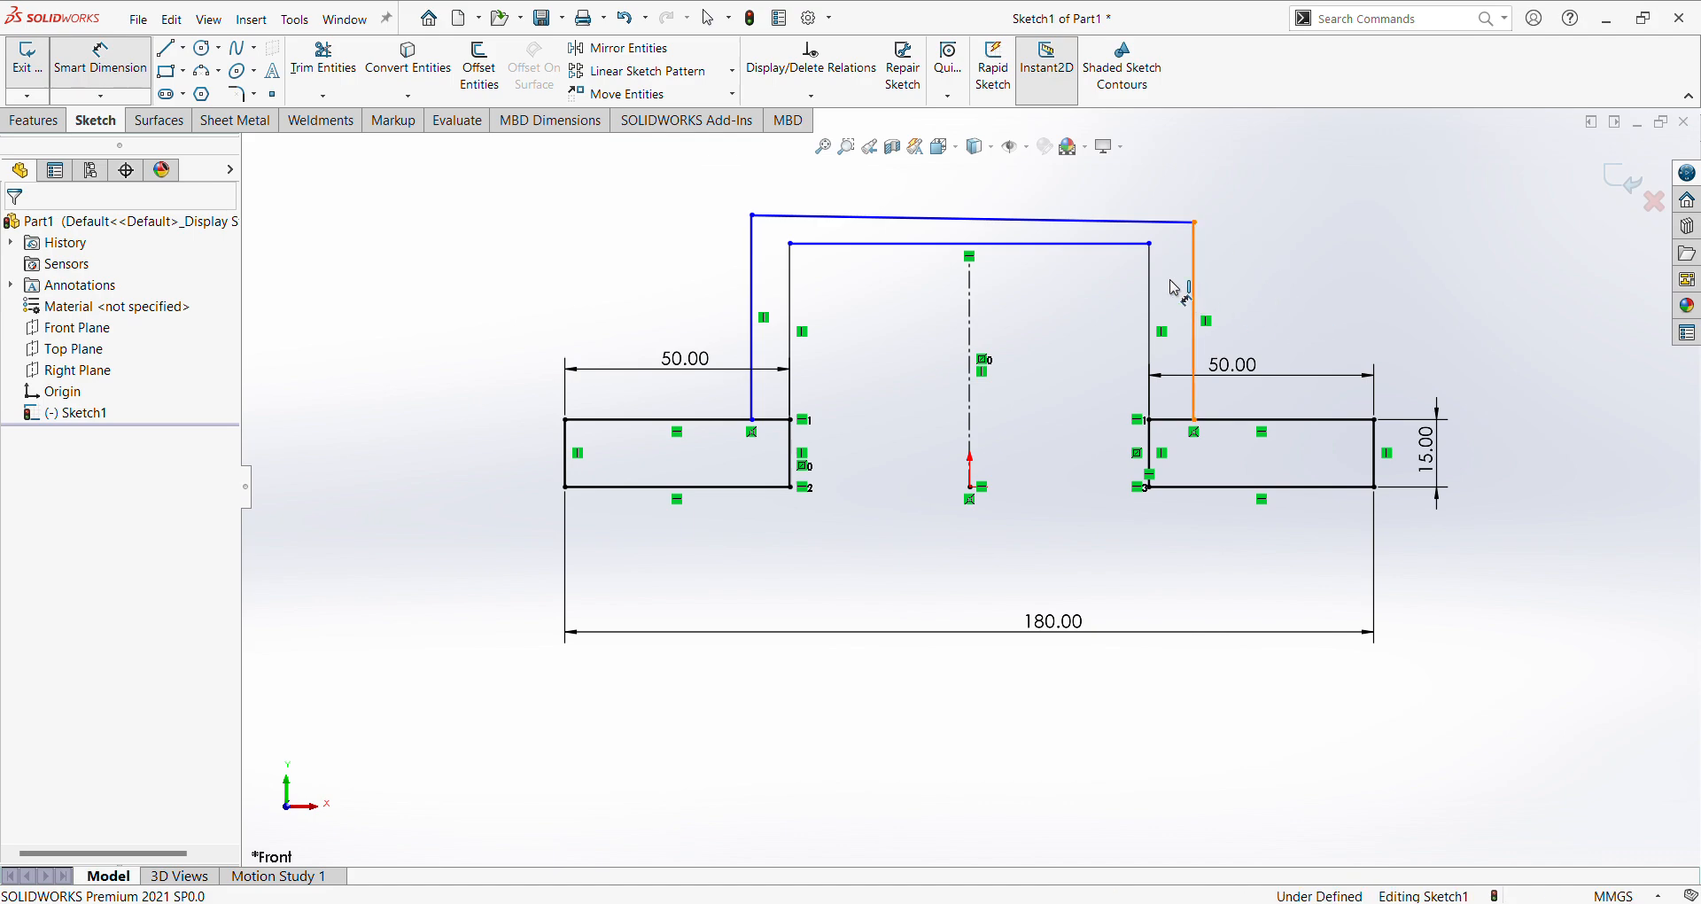
click(1172, 283)
click(1151, 273)
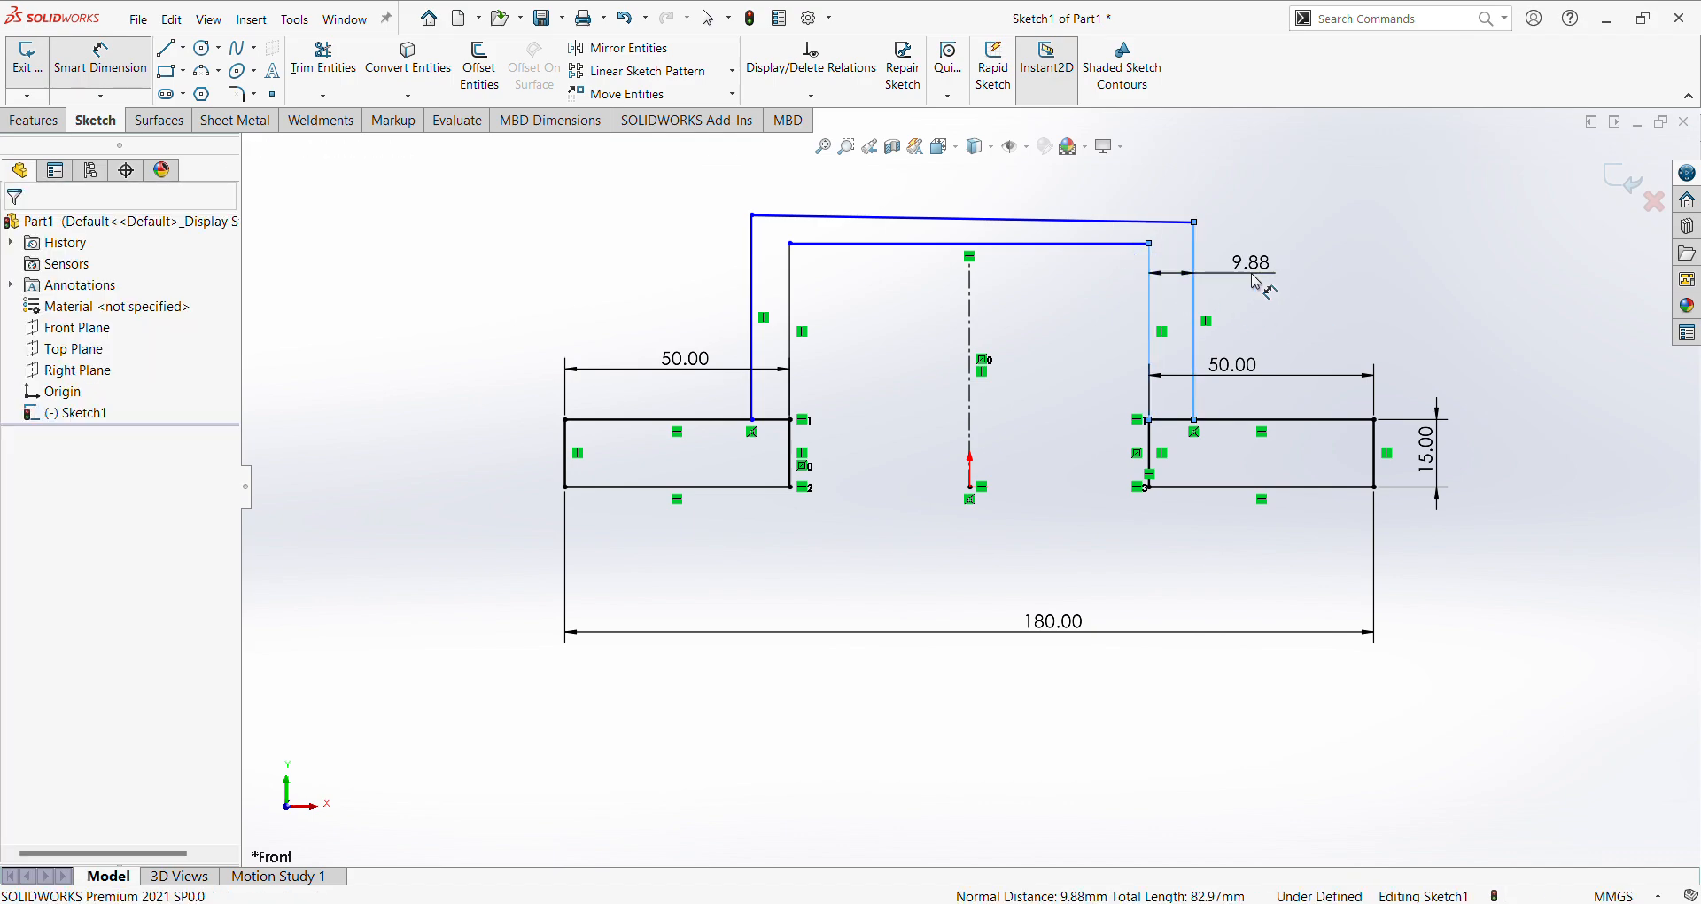
click(1256, 282)
text(10)
key(Return)
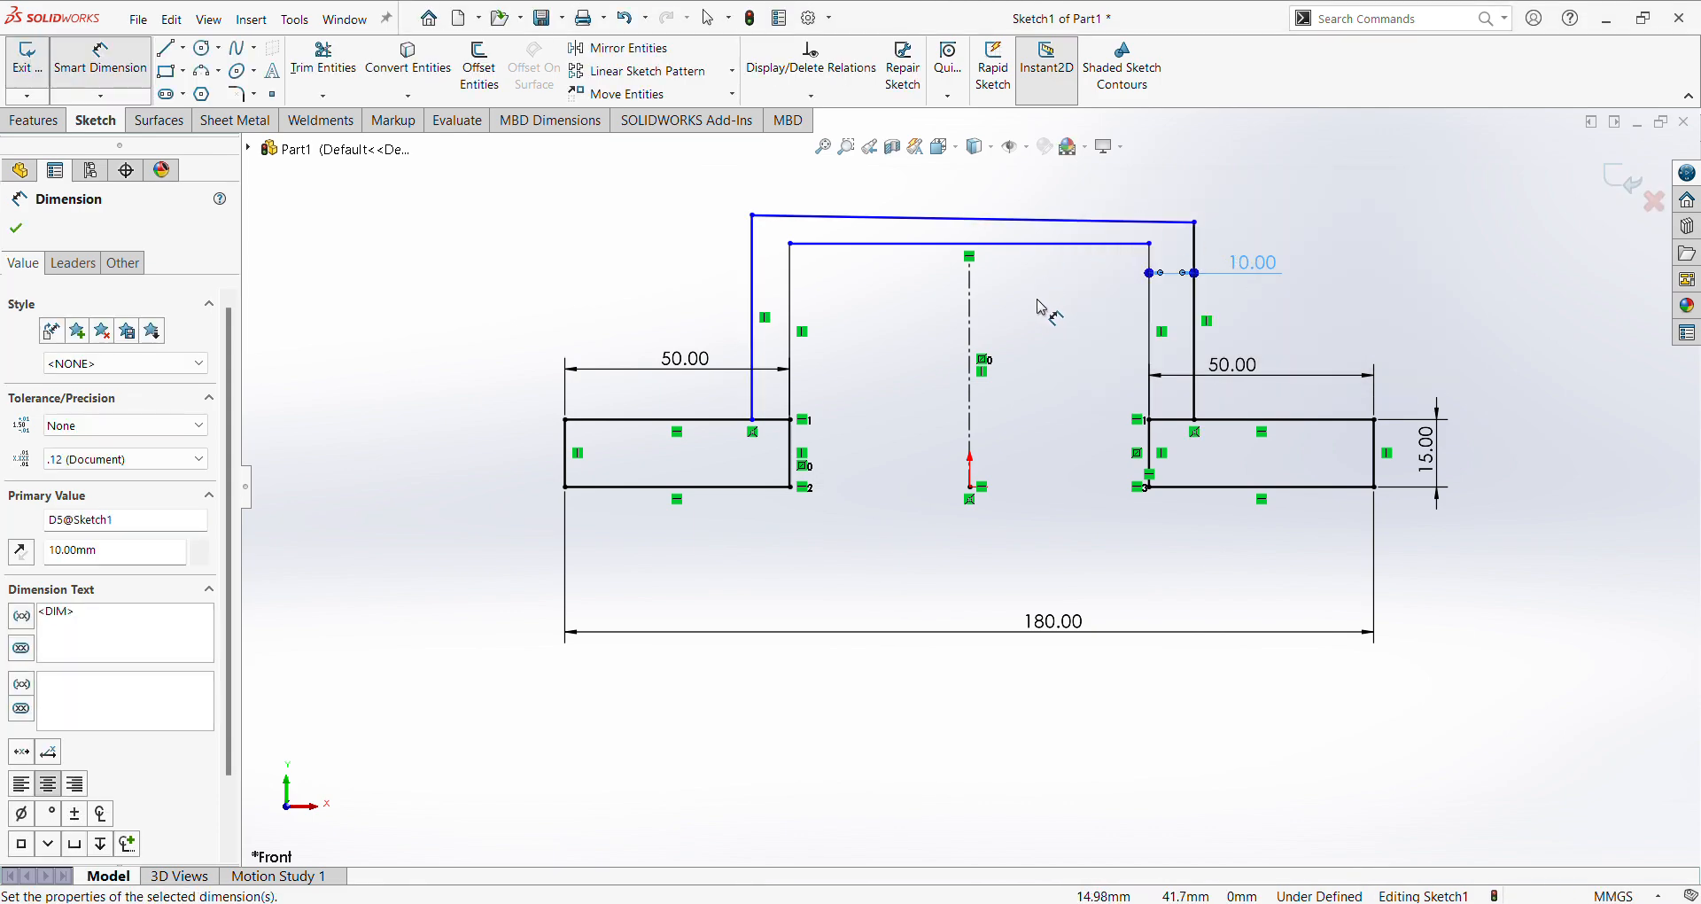
key(Escape)
key(Escape)
Apply horizontal relations to the bridge's inner and outer top lines.
click(1055, 244)
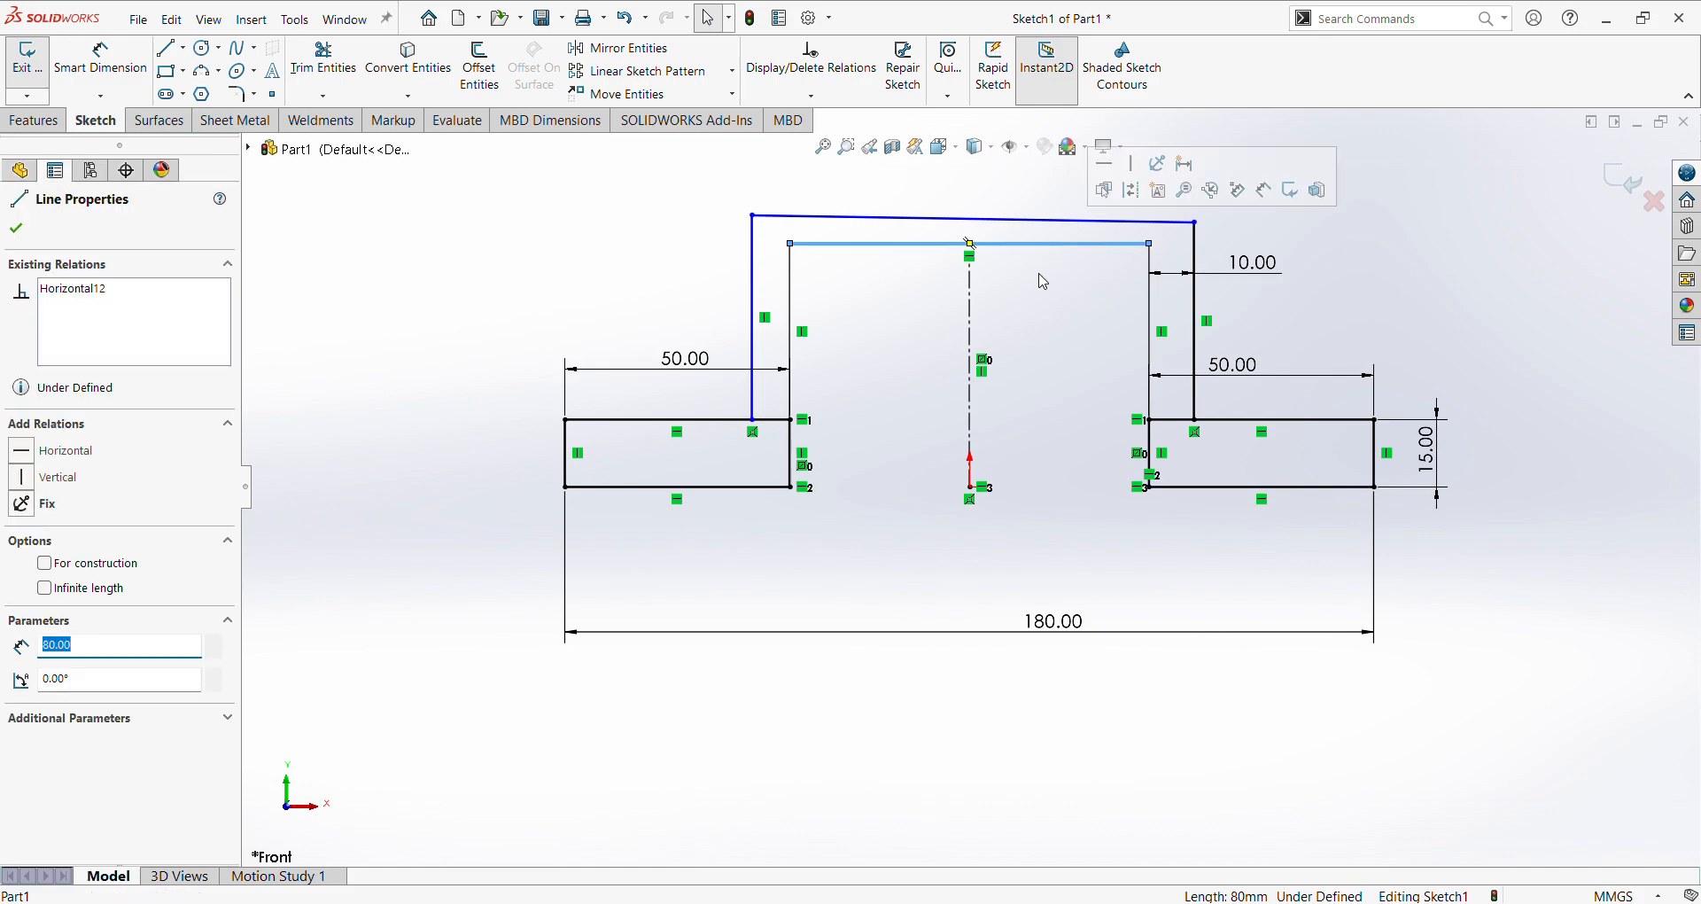
click(24, 452)
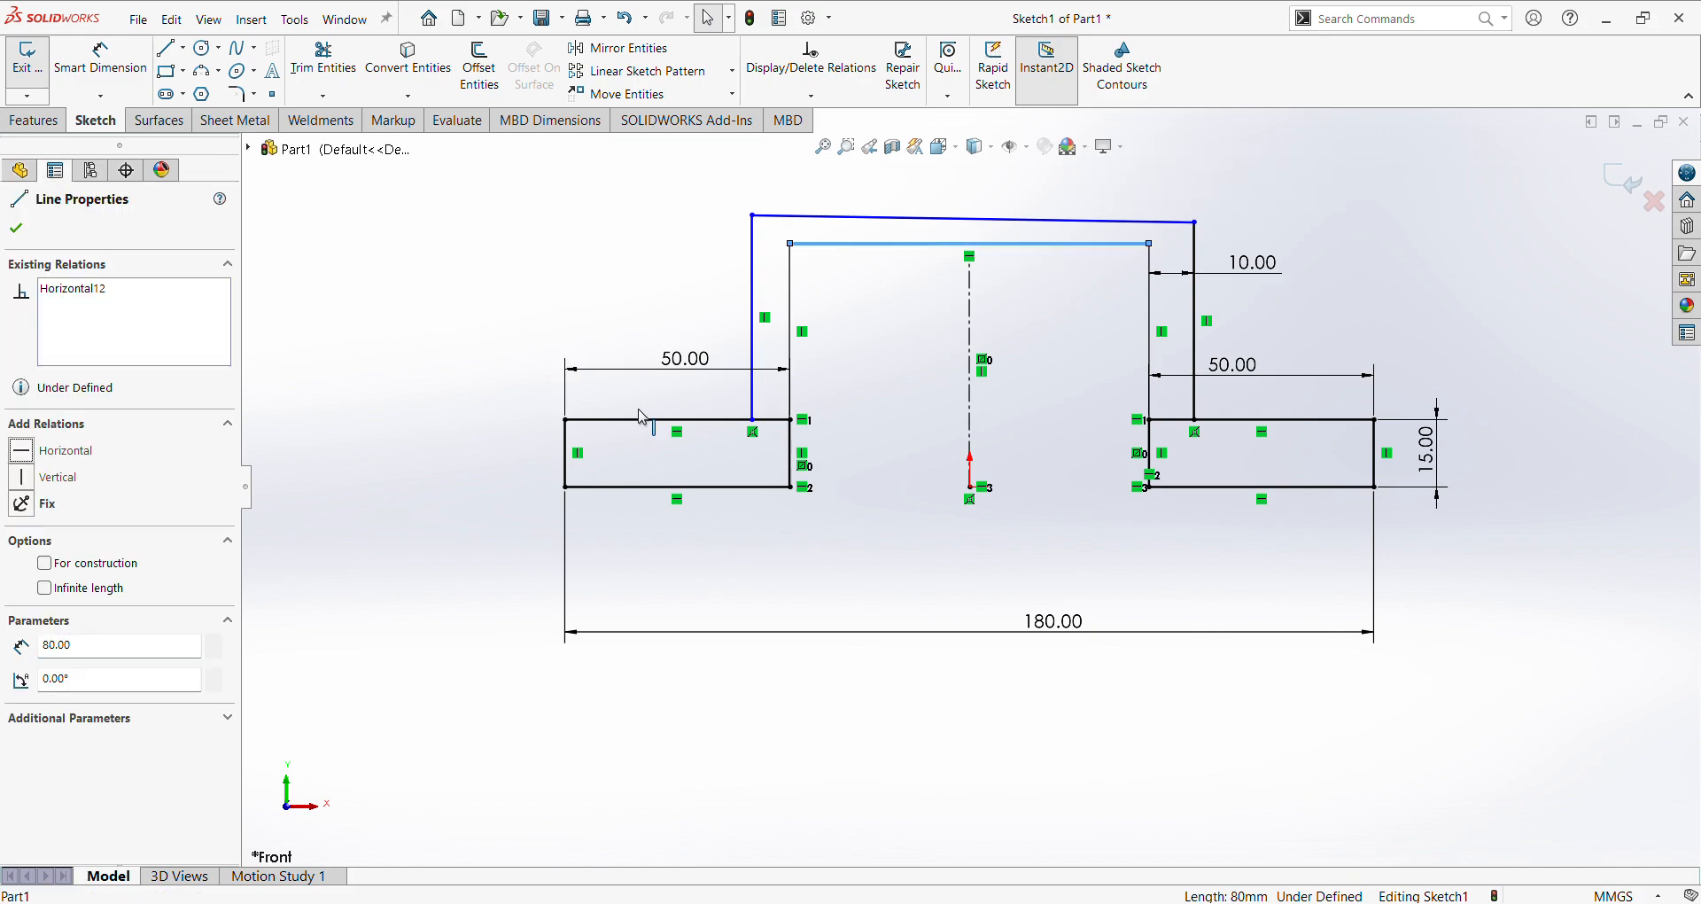
click(1041, 304)
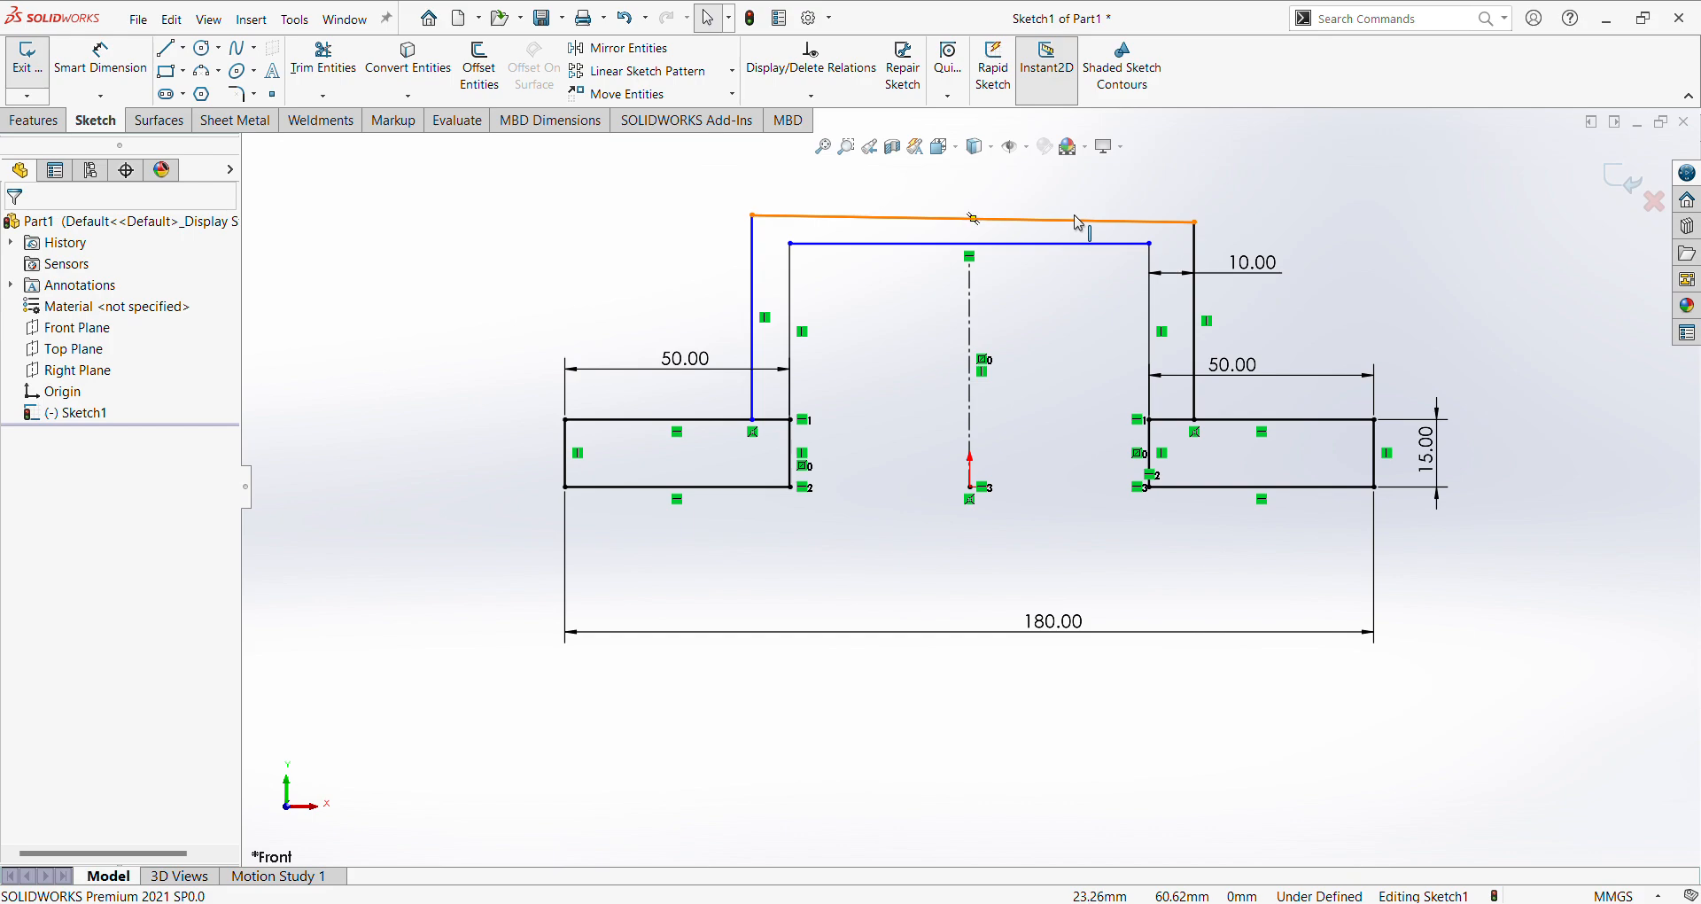
click(1078, 222)
click(22, 452)
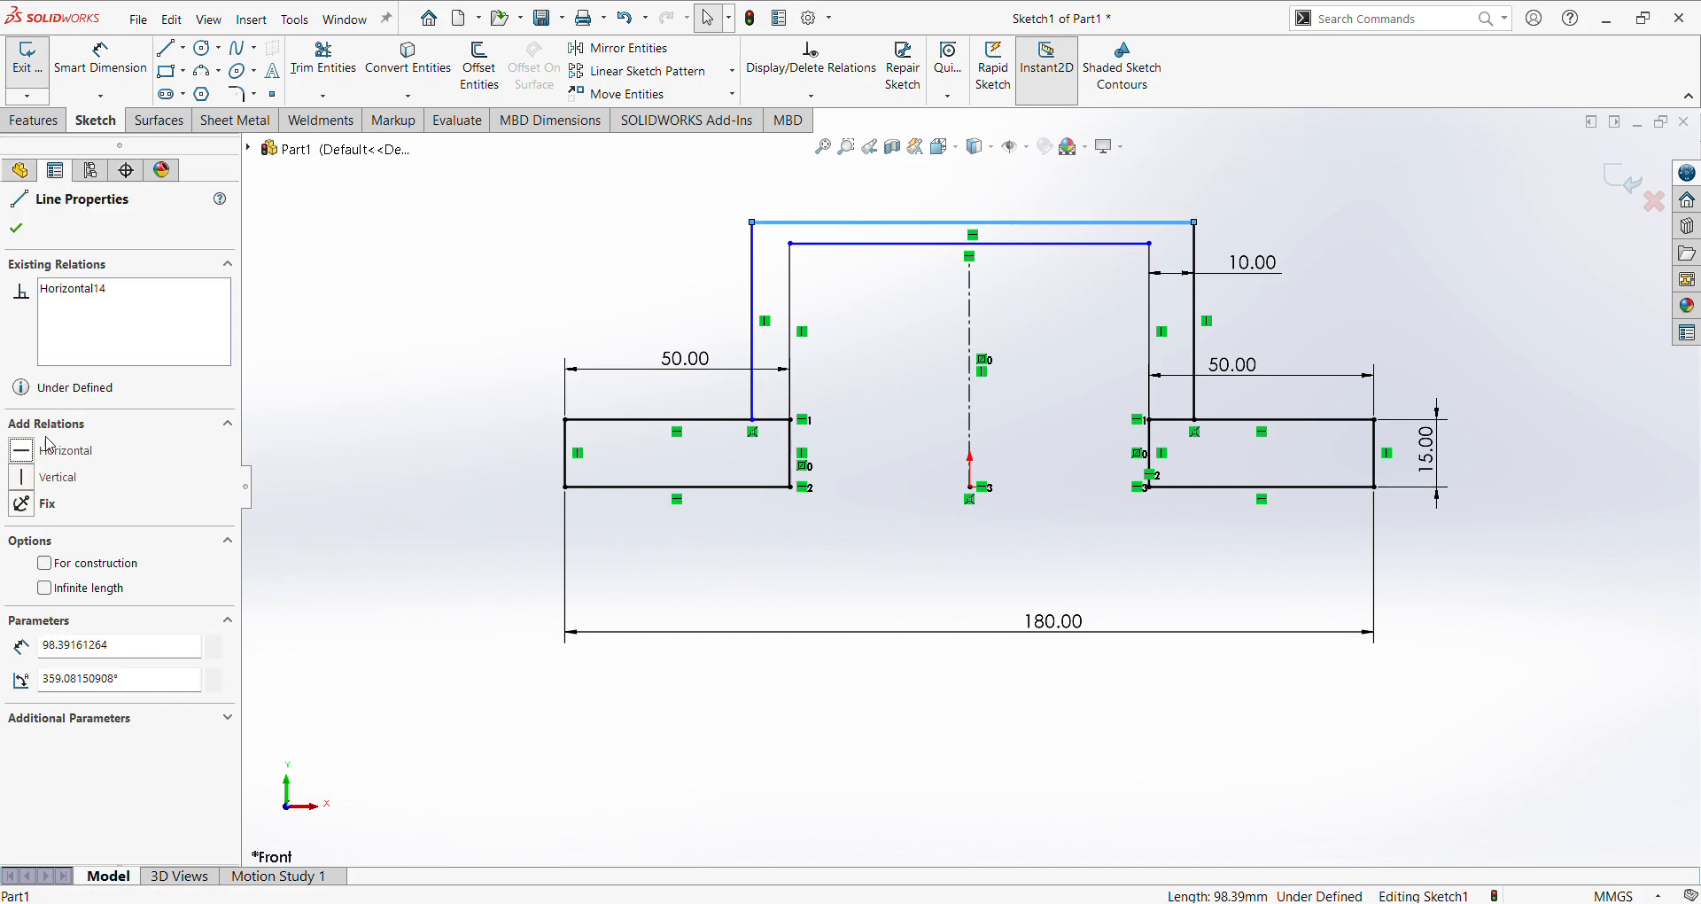
click(470, 272)
Dimension the spacing between the bridge's inner and outer top lines as 10 mm.
scroll(808, 277, down, 1)
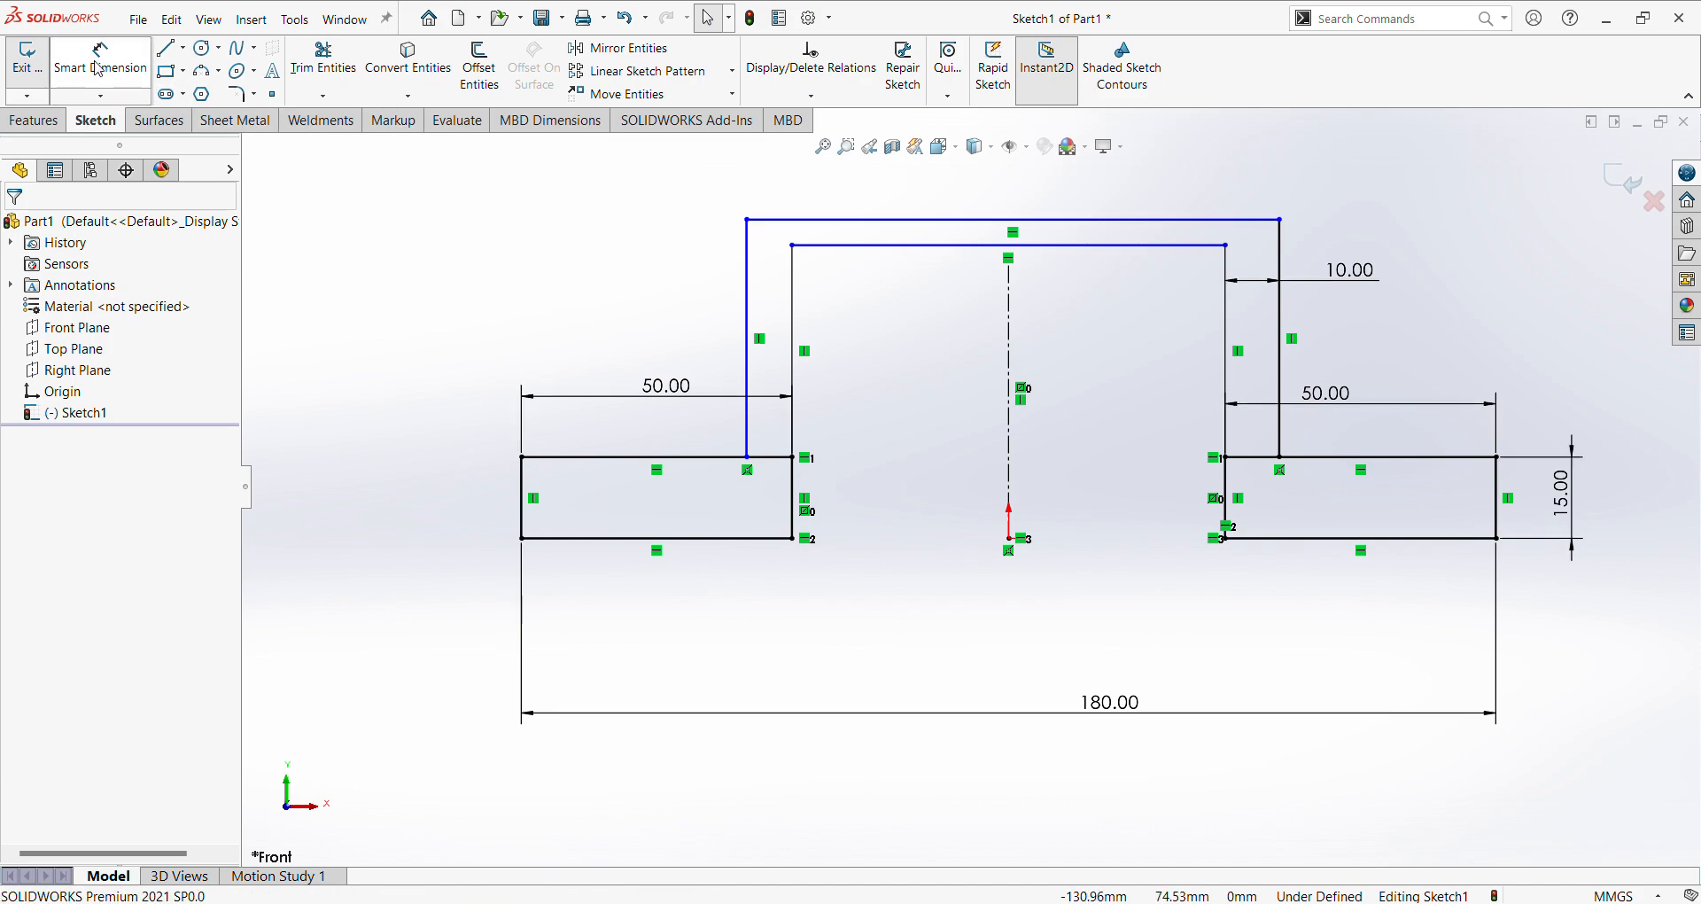
click(124, 62)
click(899, 245)
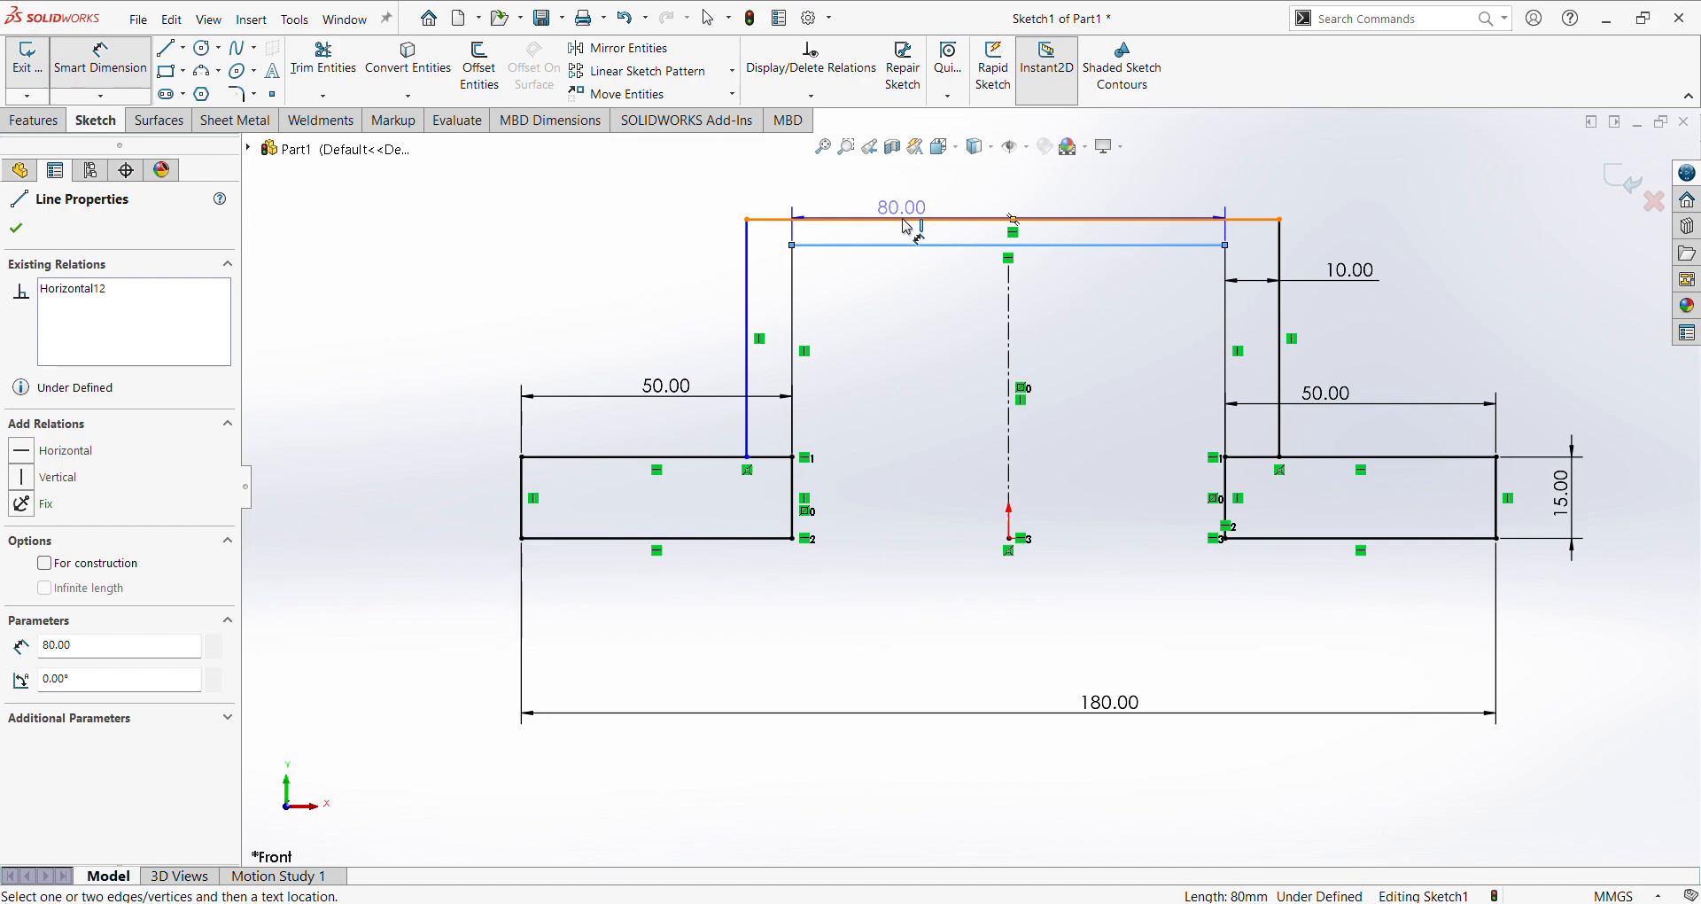
click(907, 220)
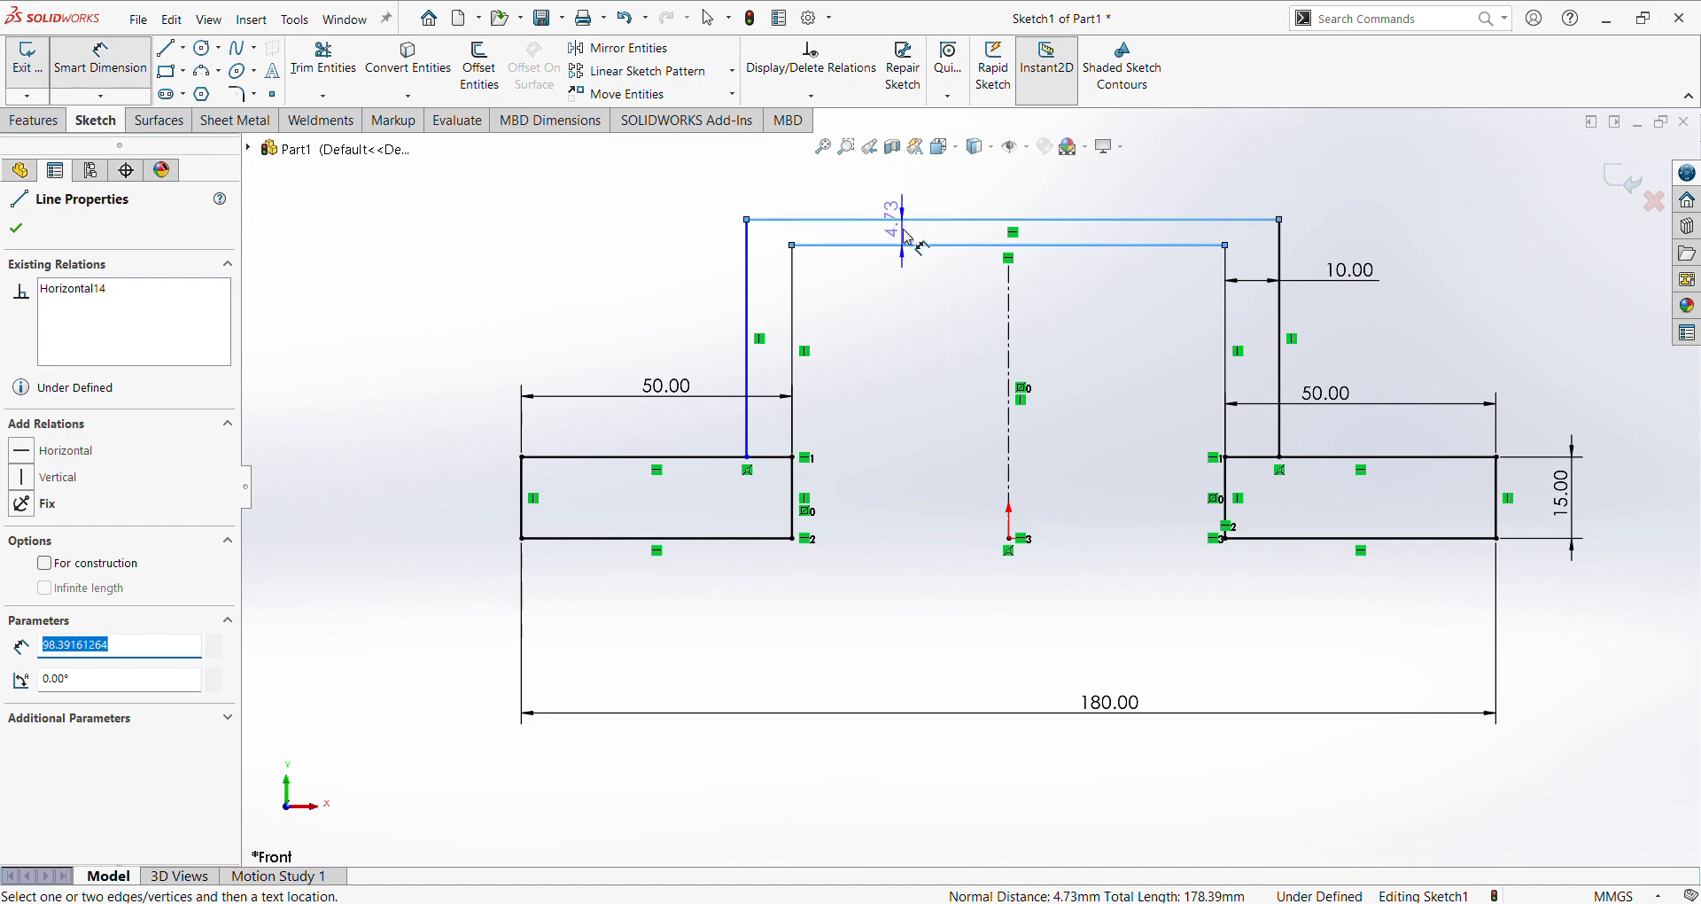
click(913, 301)
text(10)
key(Return)
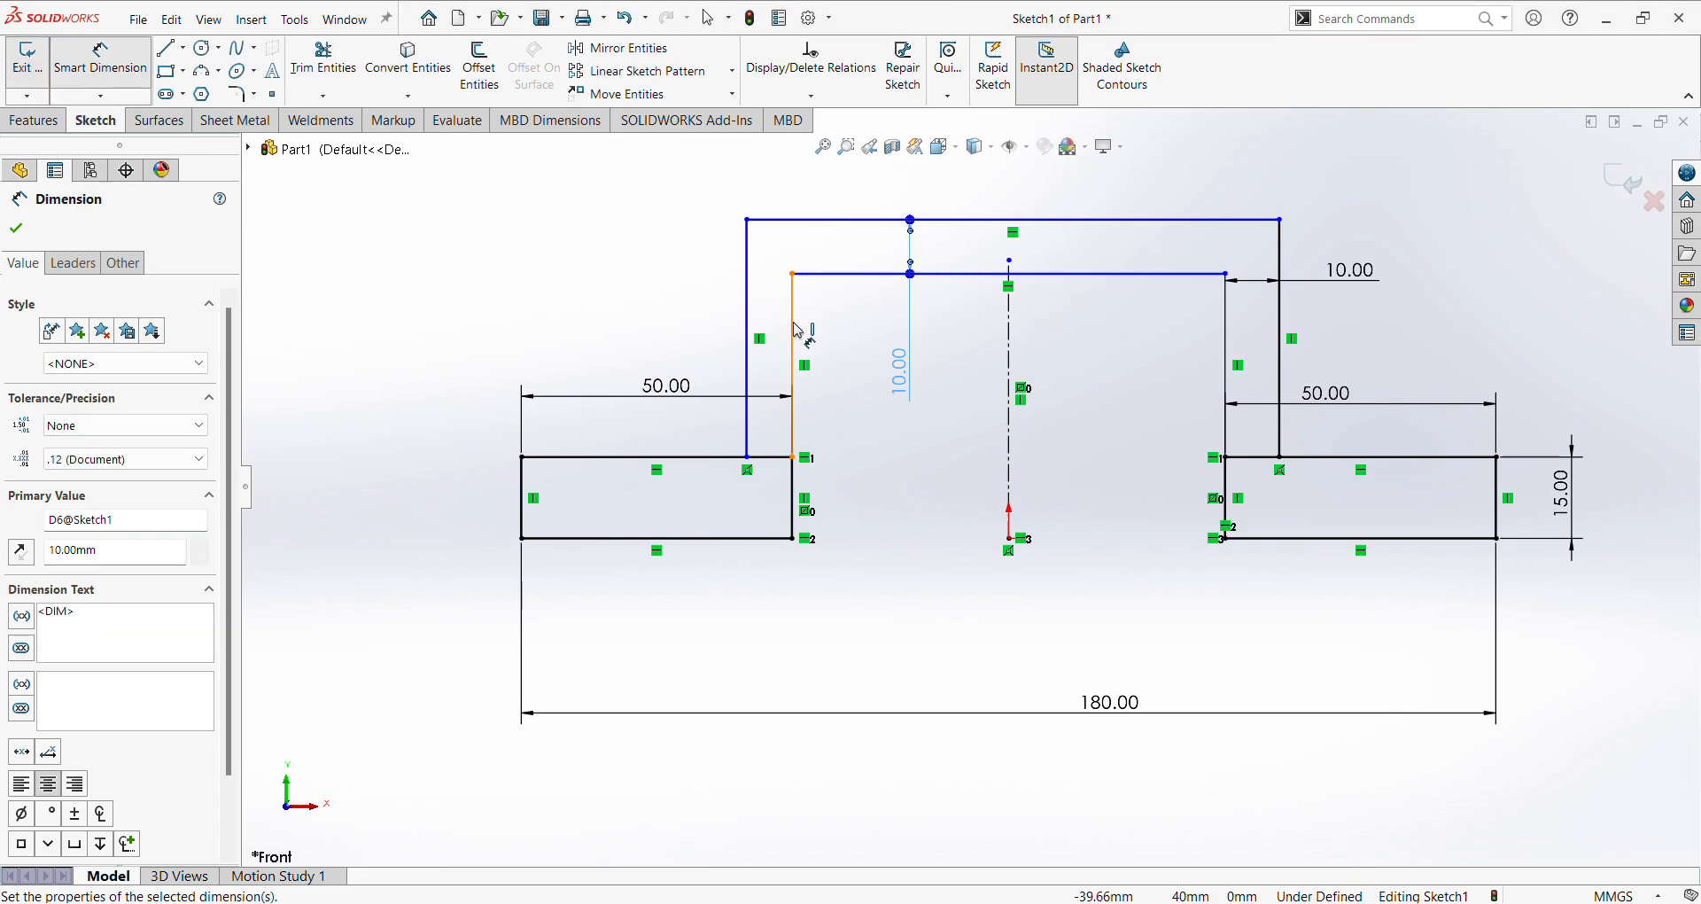
Dimension the spacing between the bridge's left inner and outer vertical lines as 10 mm.
click(746, 344)
click(792, 354)
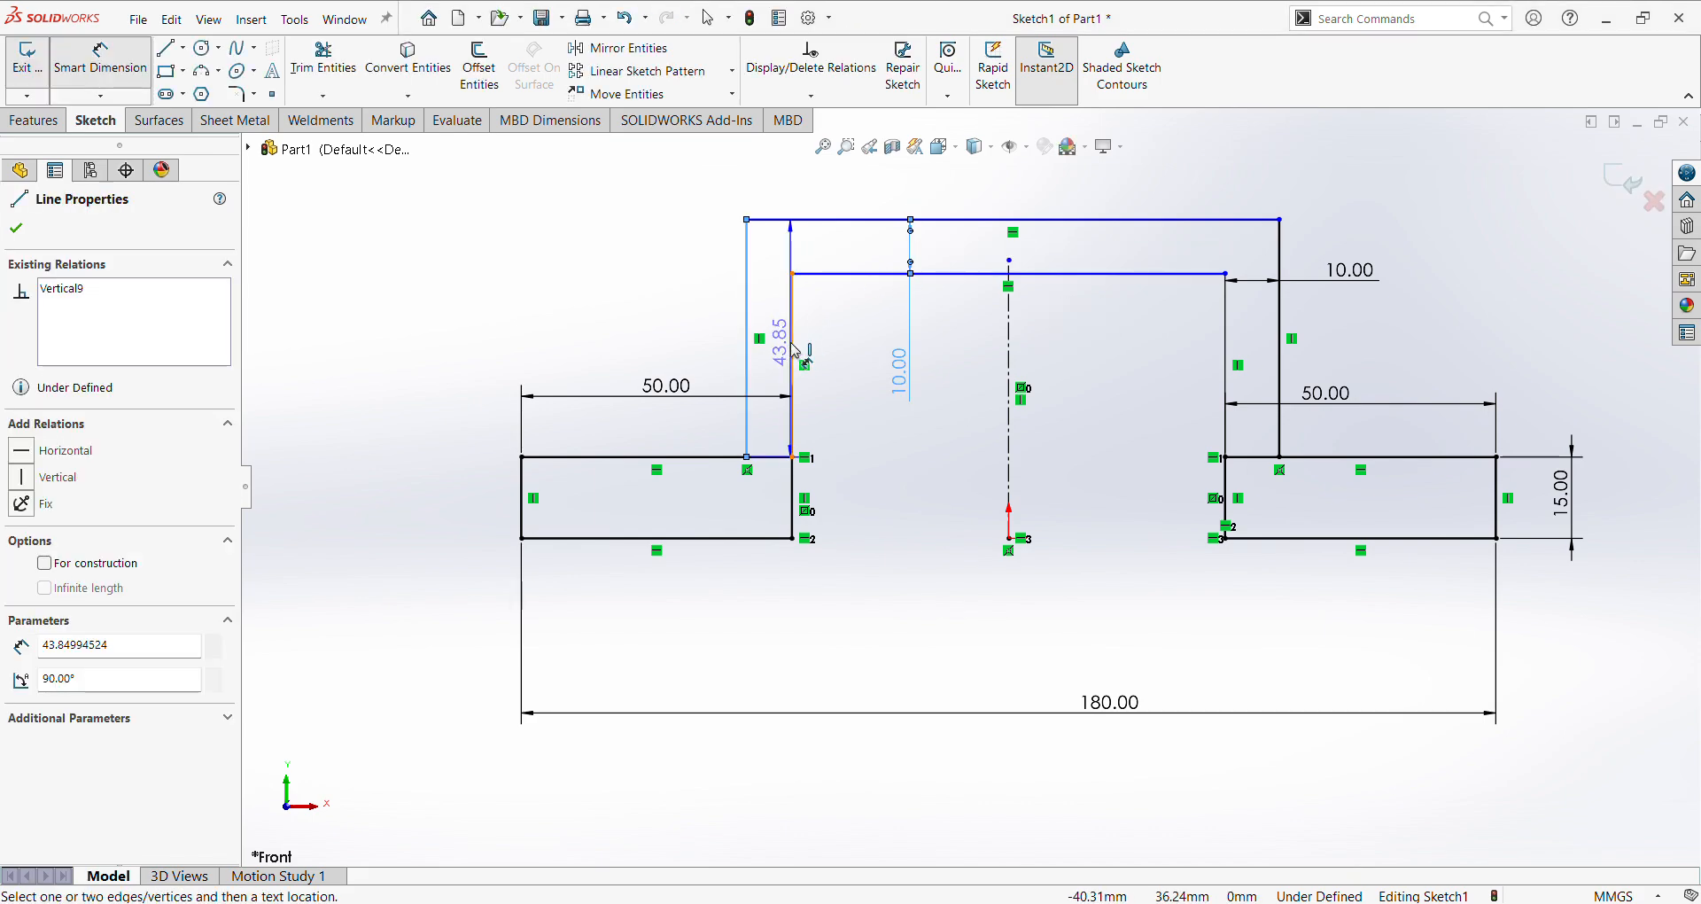
click(849, 357)
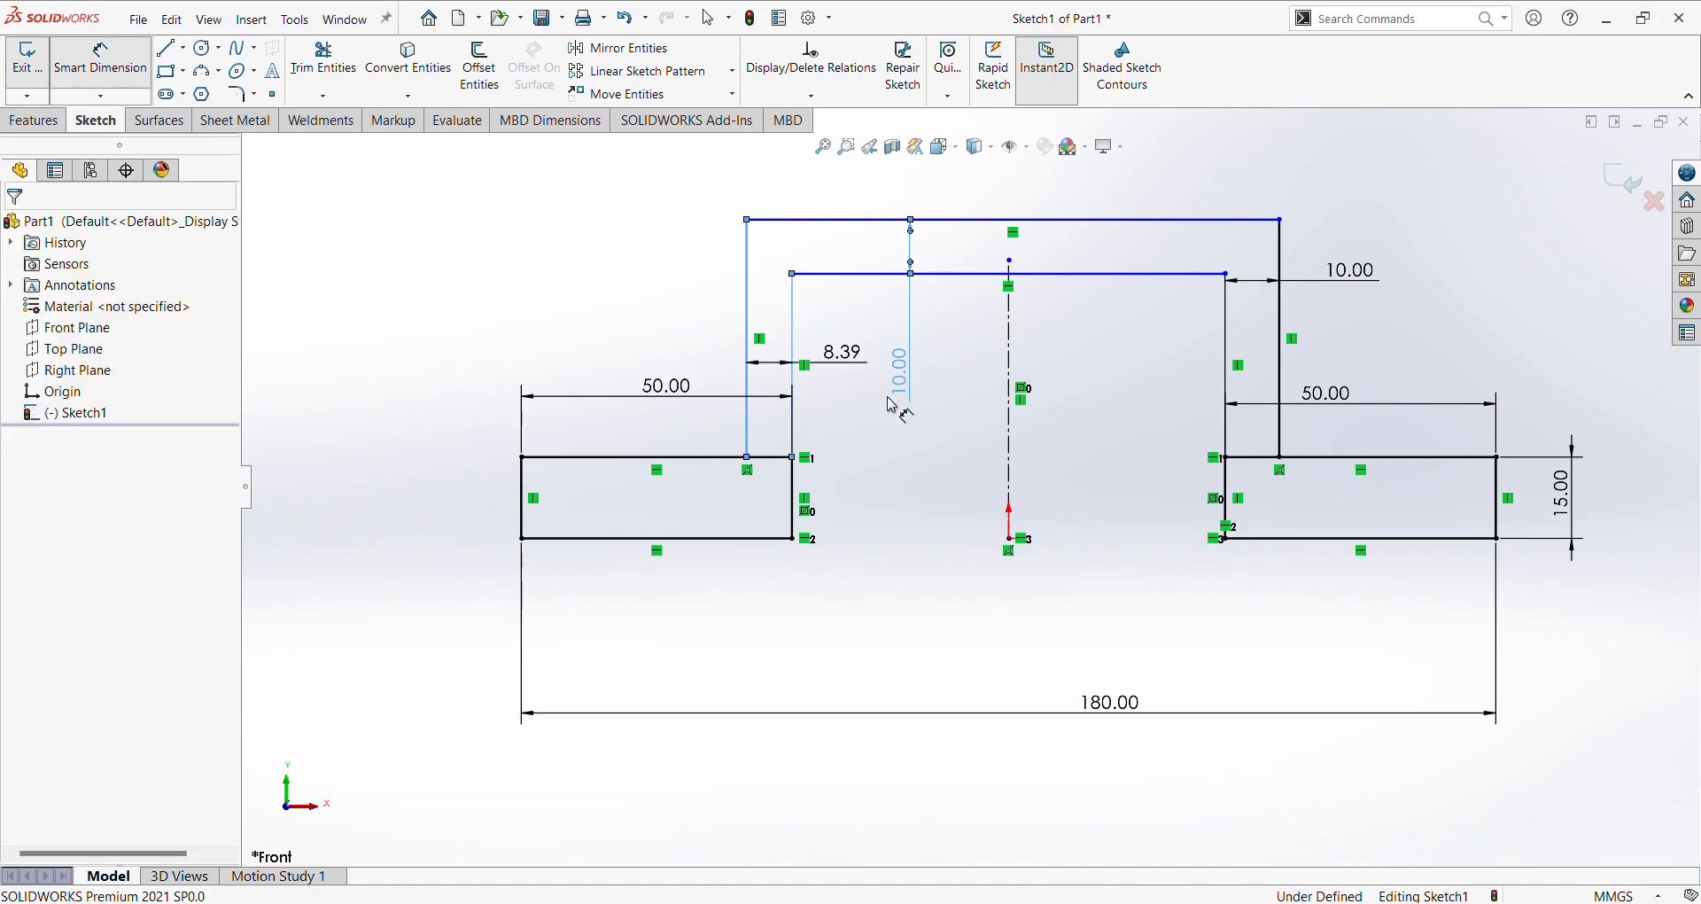
text(10)
key(Return)
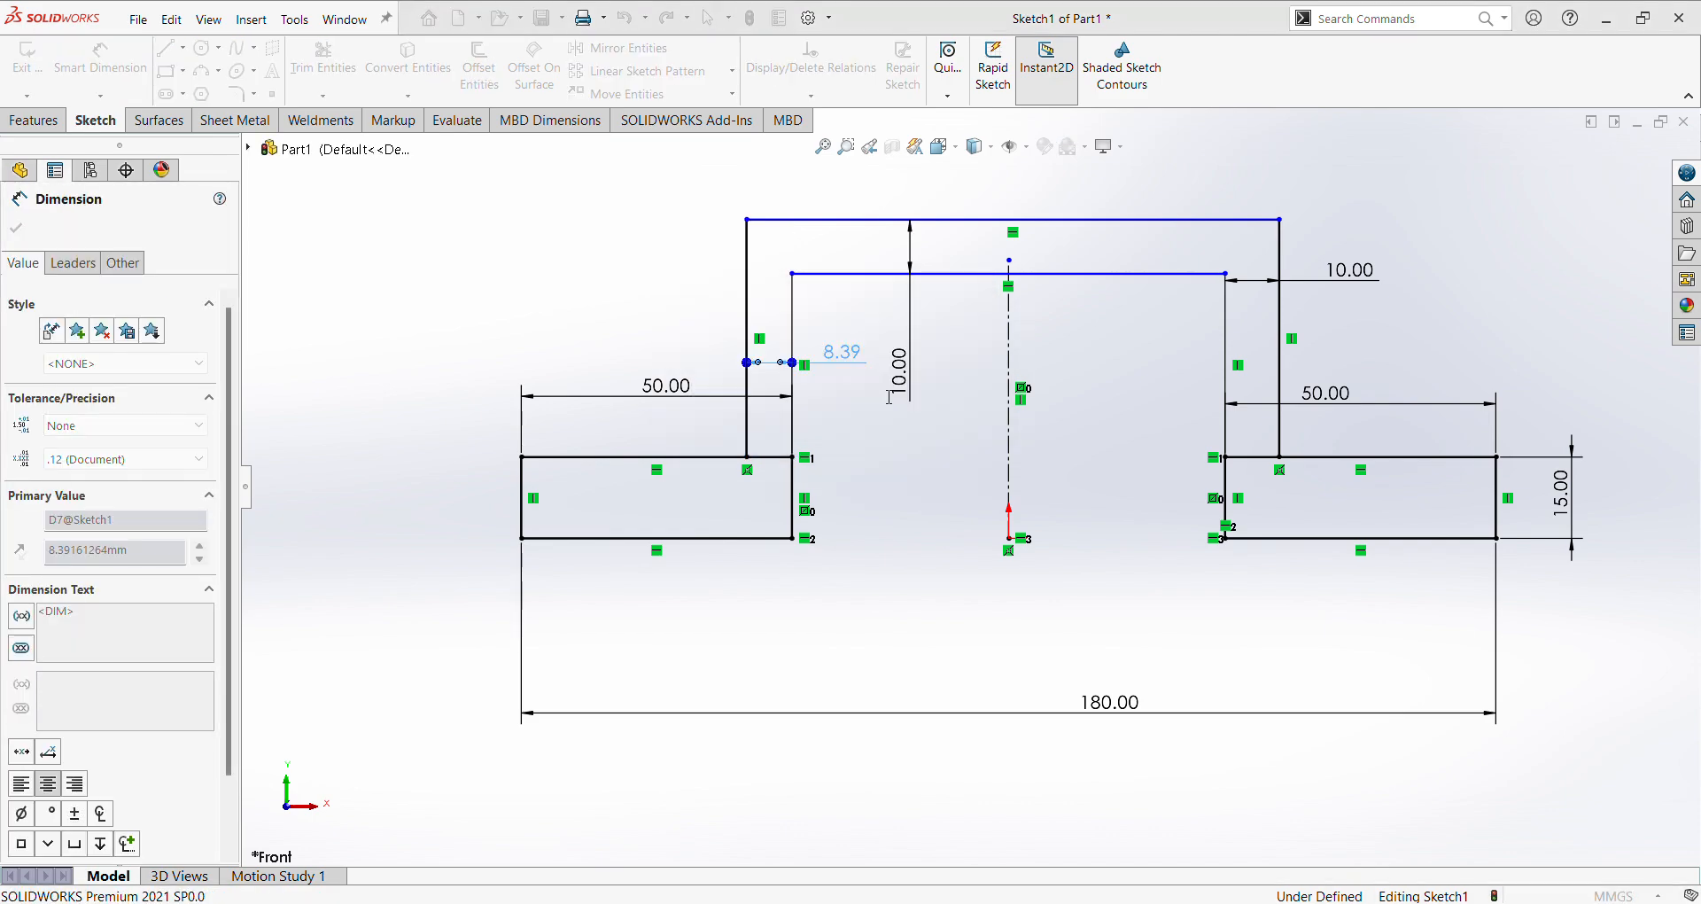
Dimension the height from the right rectangle's top edge to the bridge's outer top line as 50 mm.
click(1362, 458)
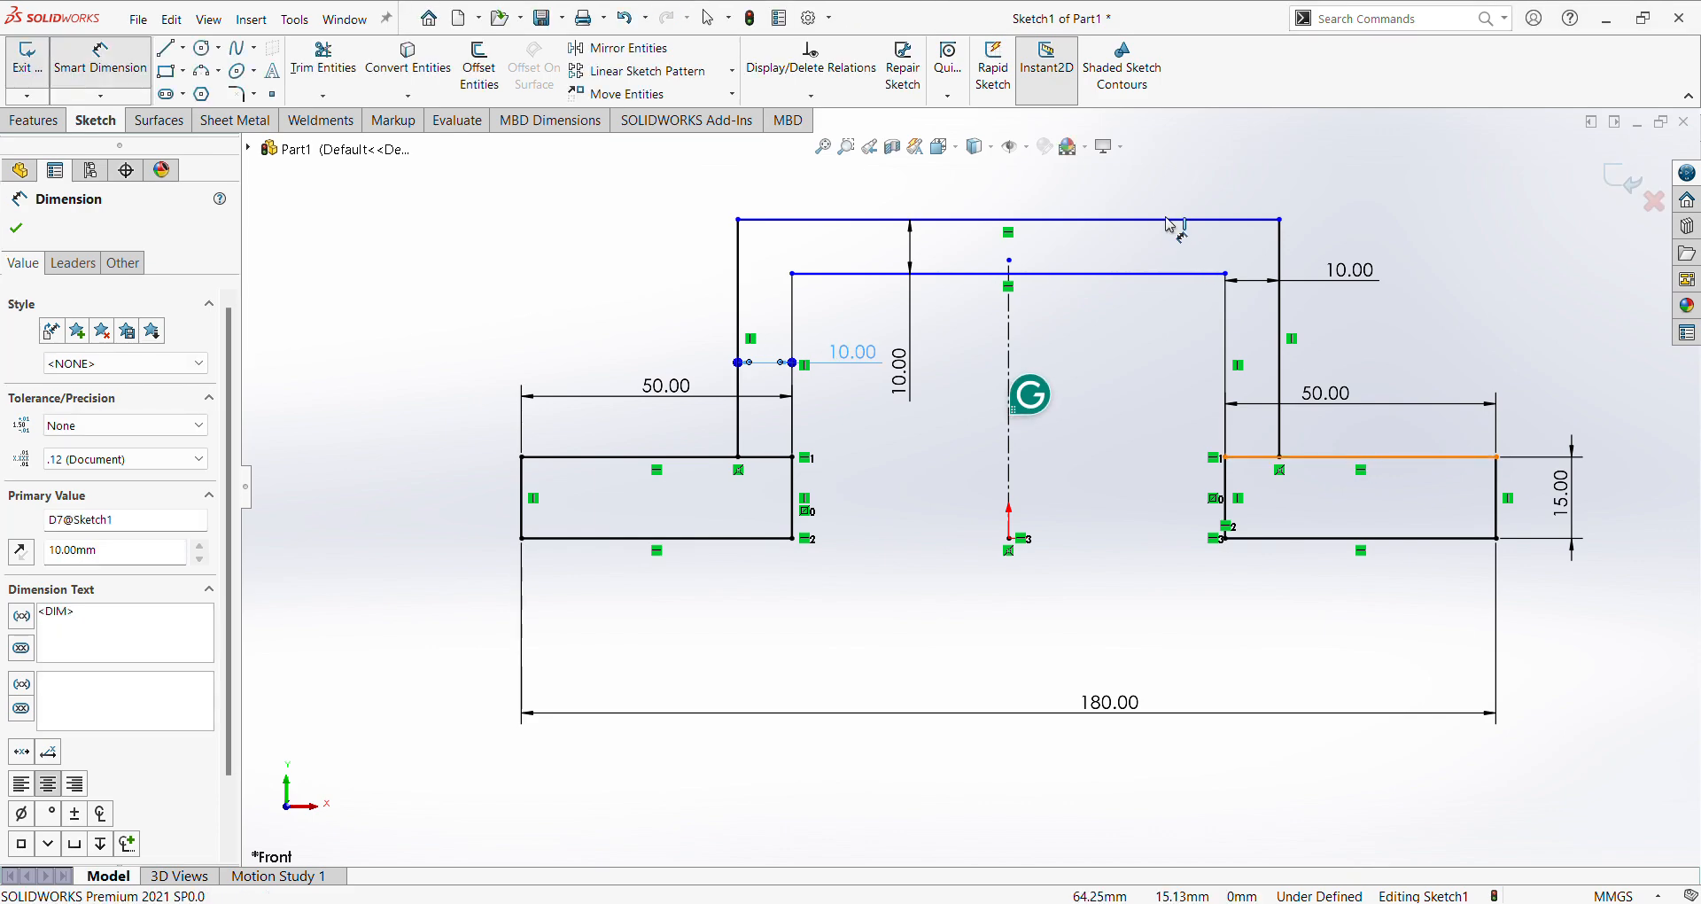
click(1171, 223)
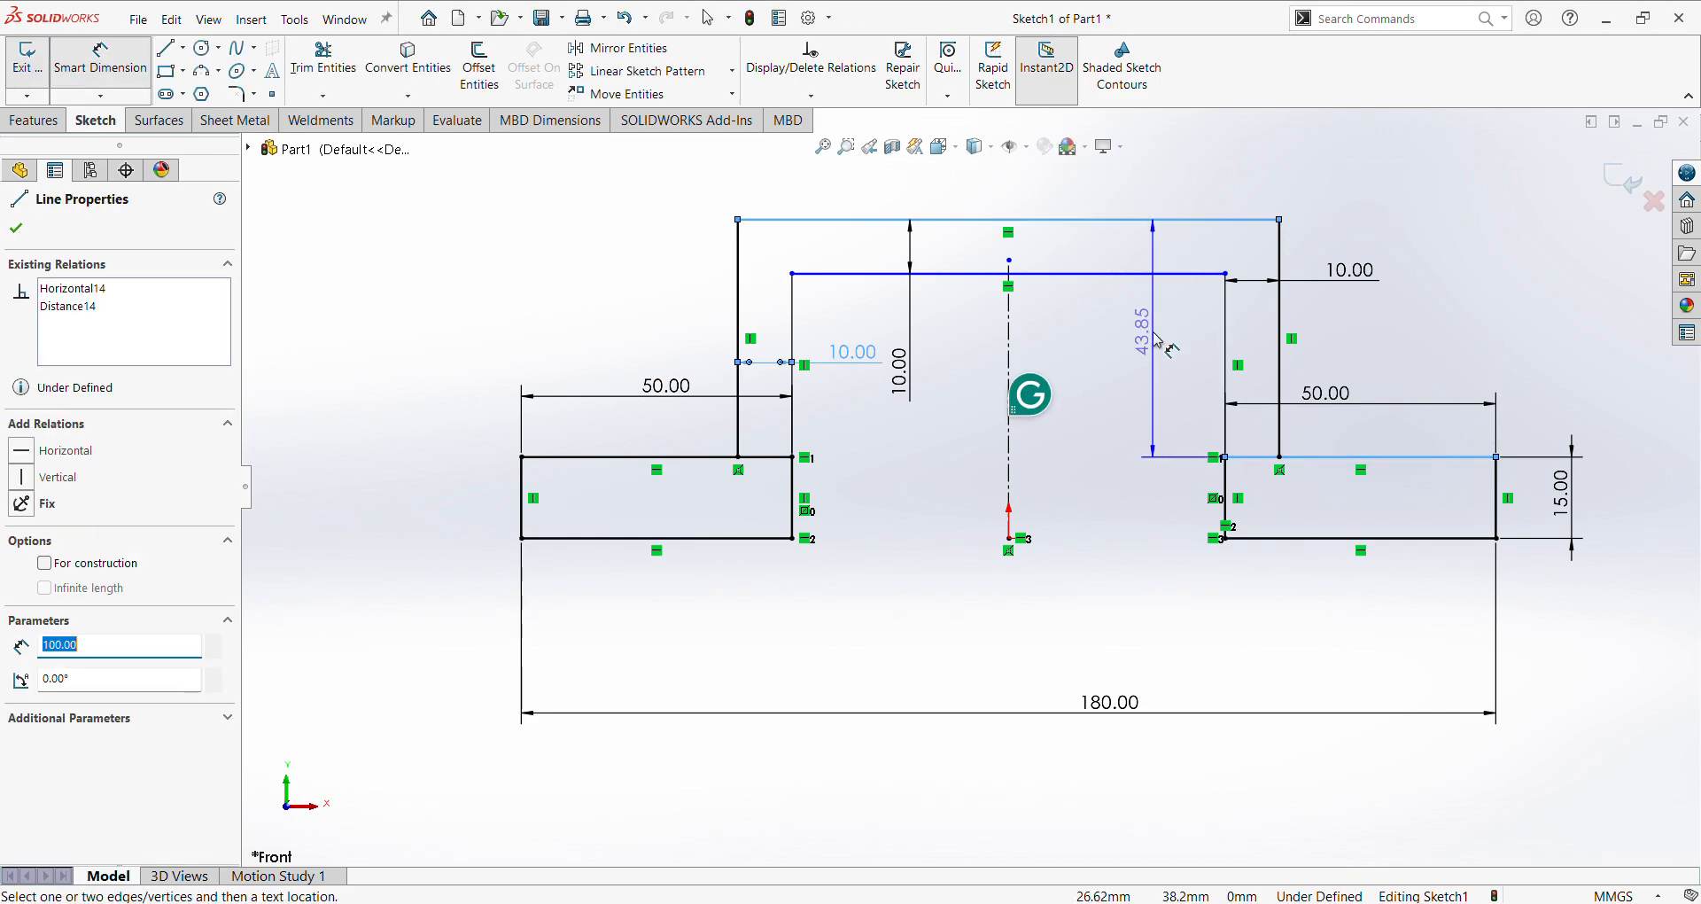
click(1159, 341)
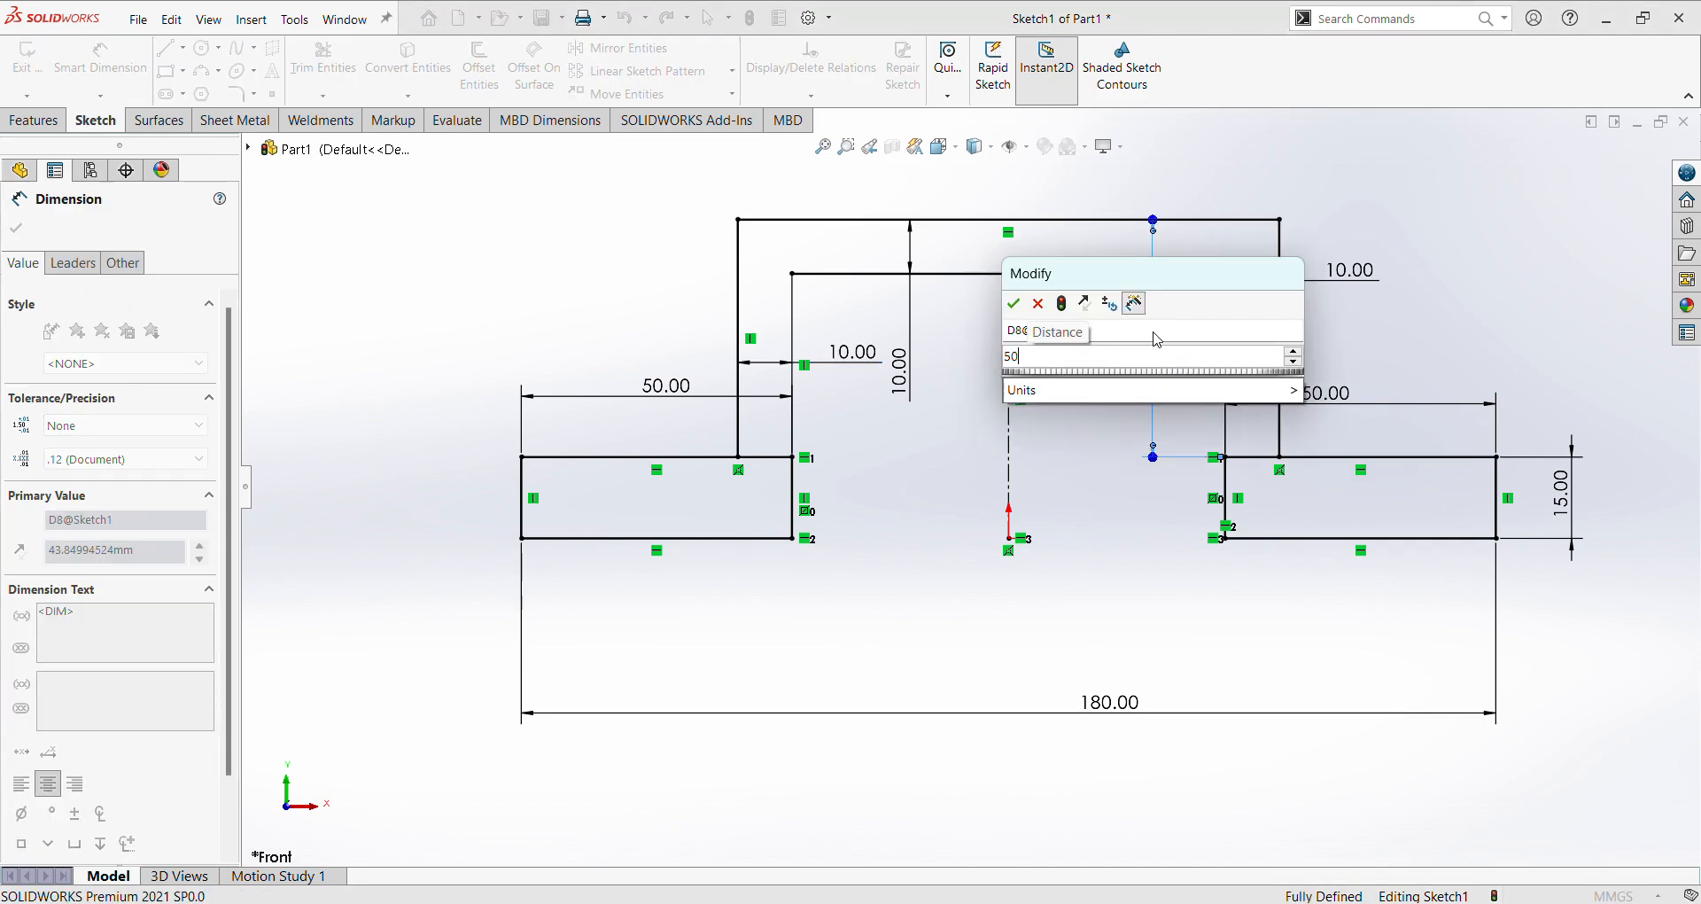
key(Return)
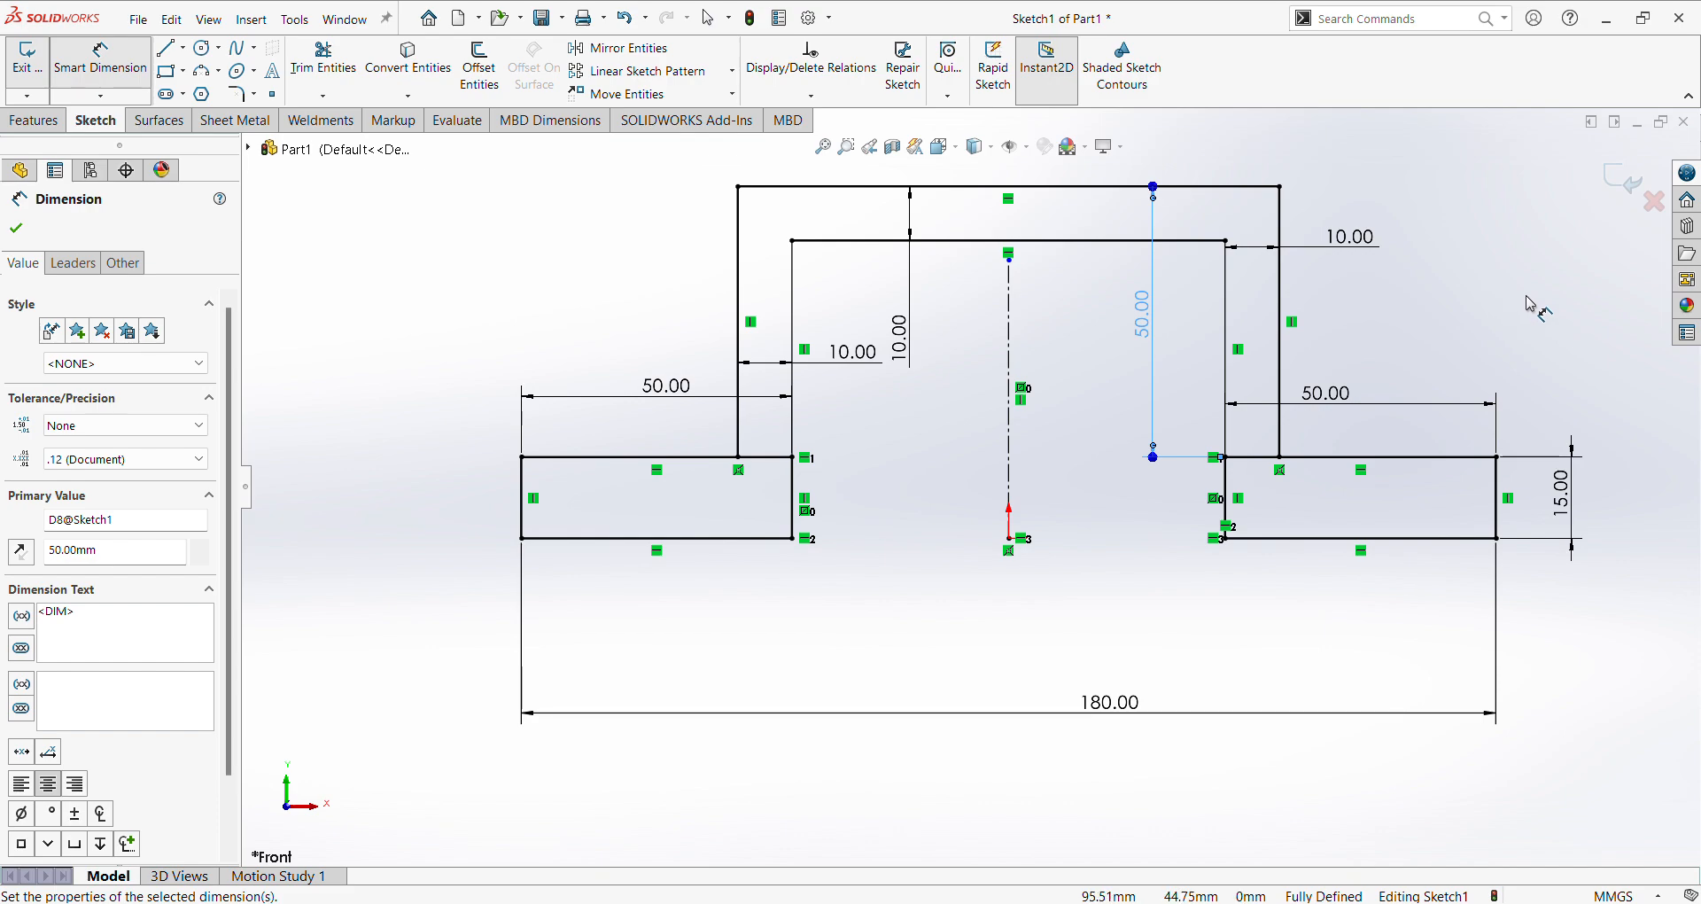
click(1425, 334)
scroll(1174, 213, down, 2)
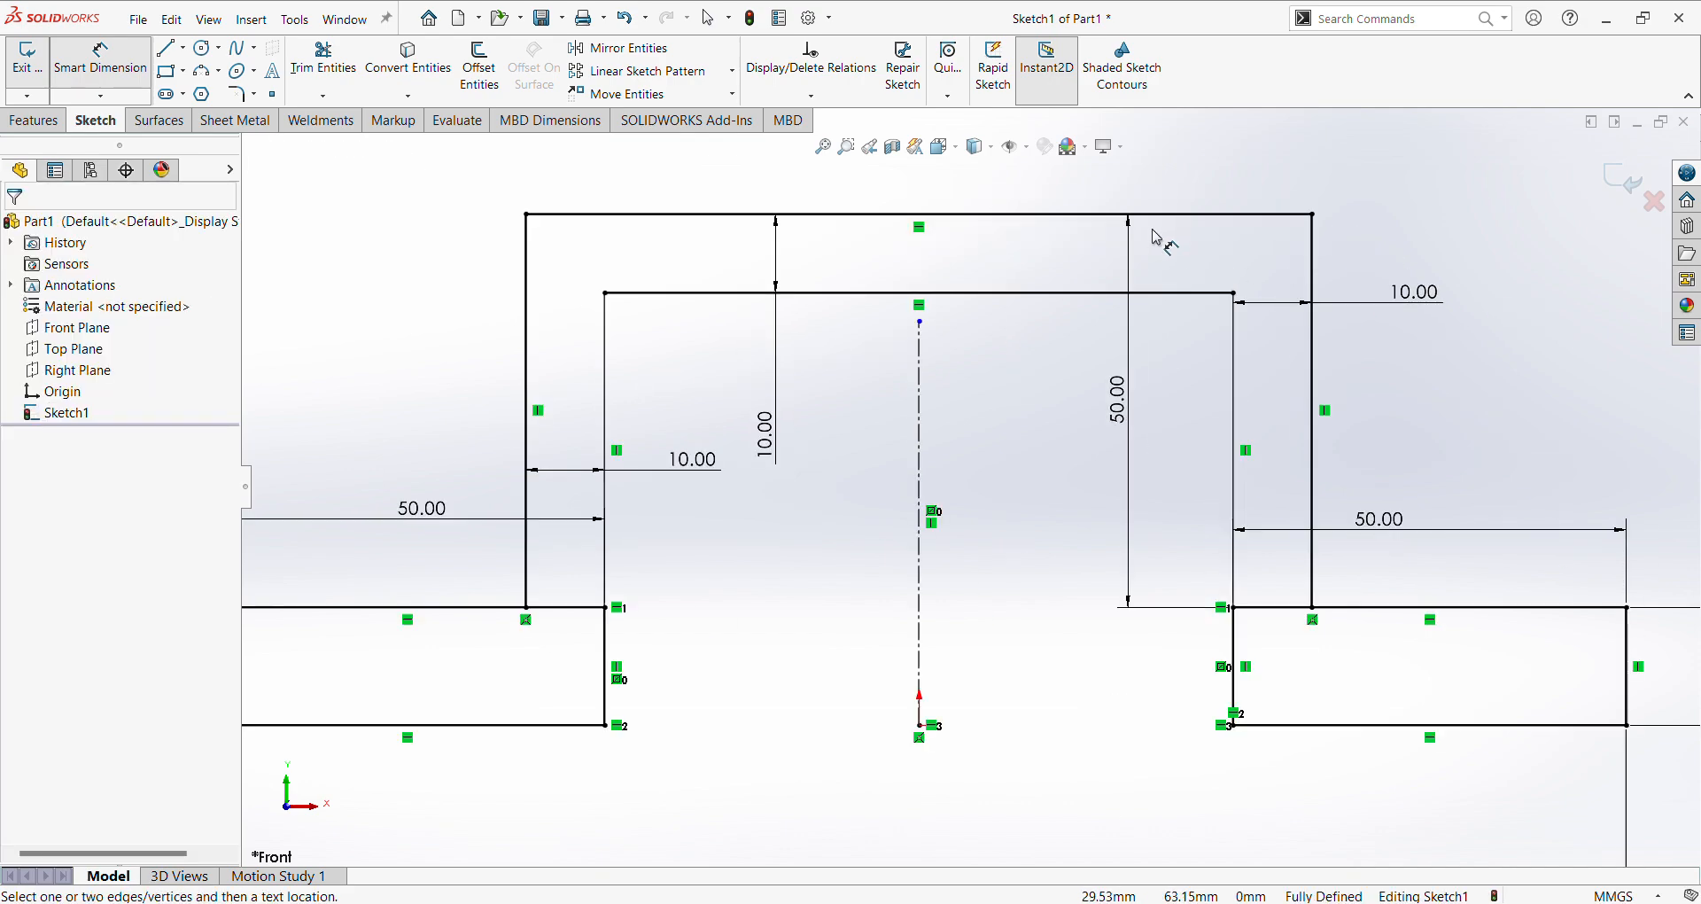
scroll(1223, 311, up, 2)
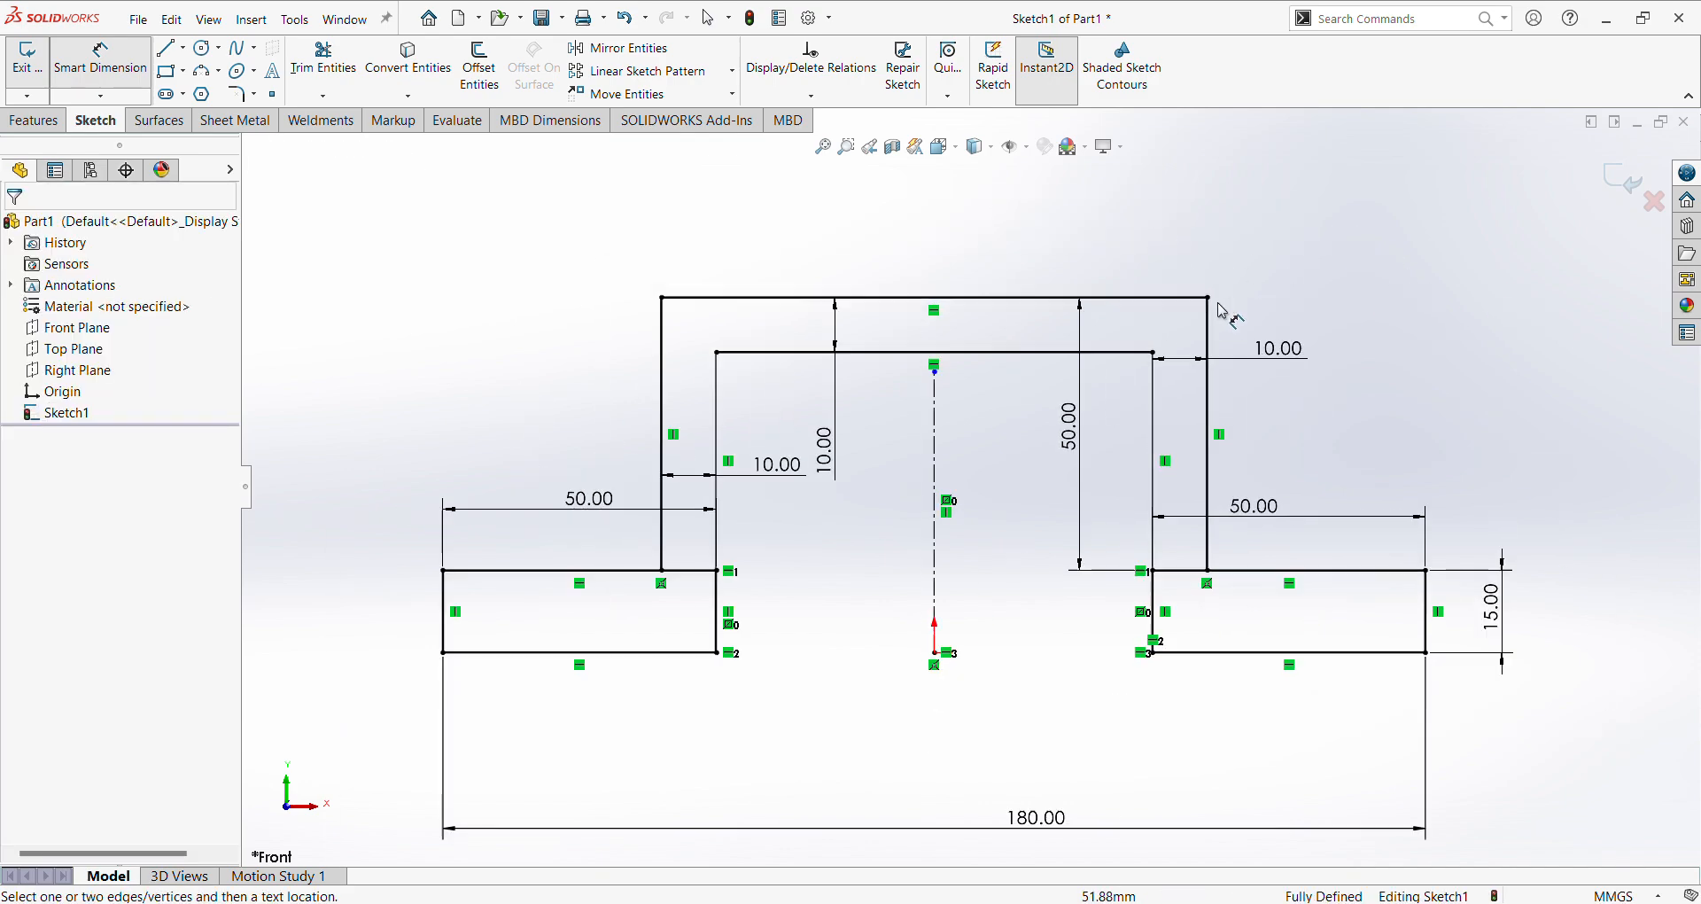
Round both inner corners of the bridge profile with 5 mm sketch fillets.
click(241, 94)
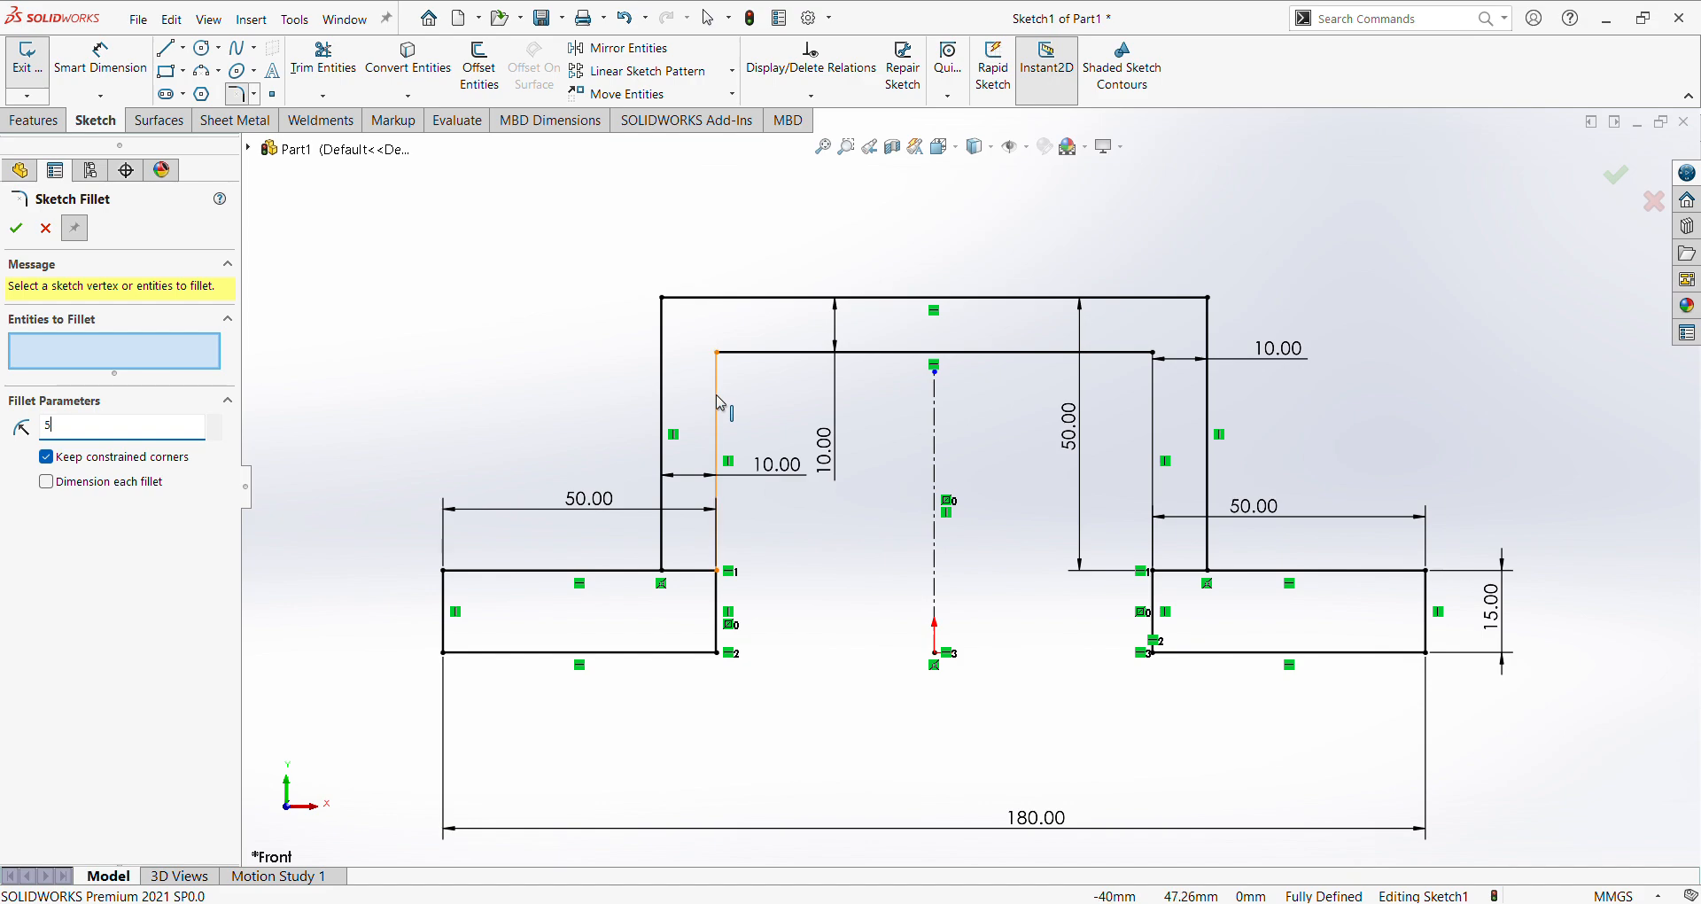
click(747, 354)
click(753, 357)
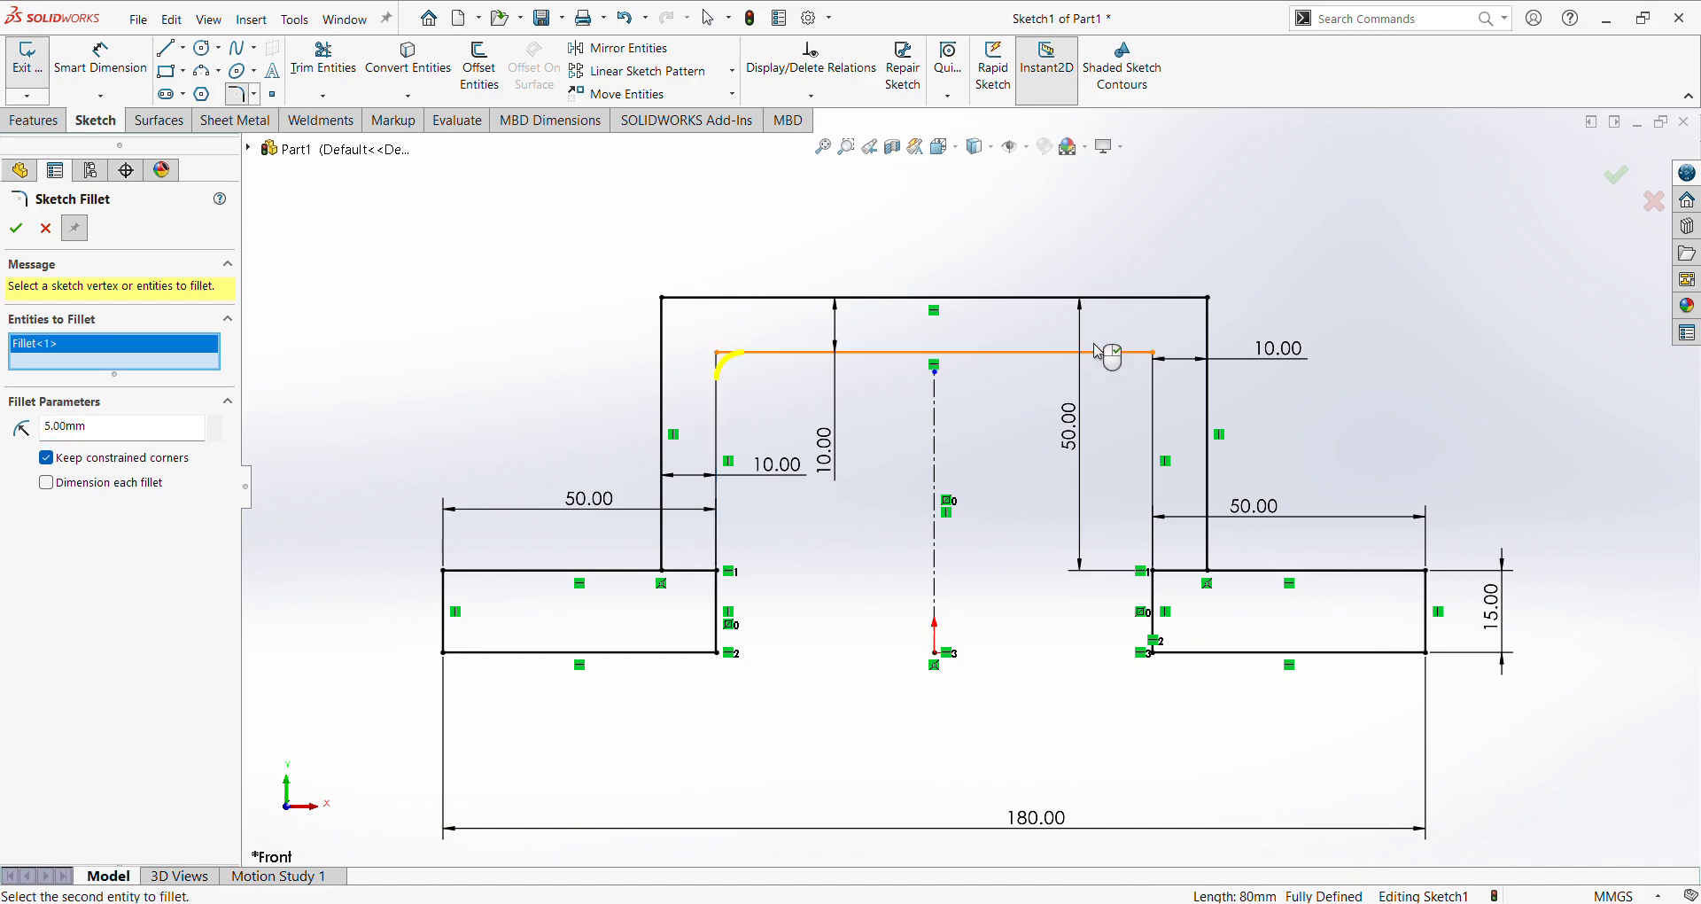
click(1153, 397)
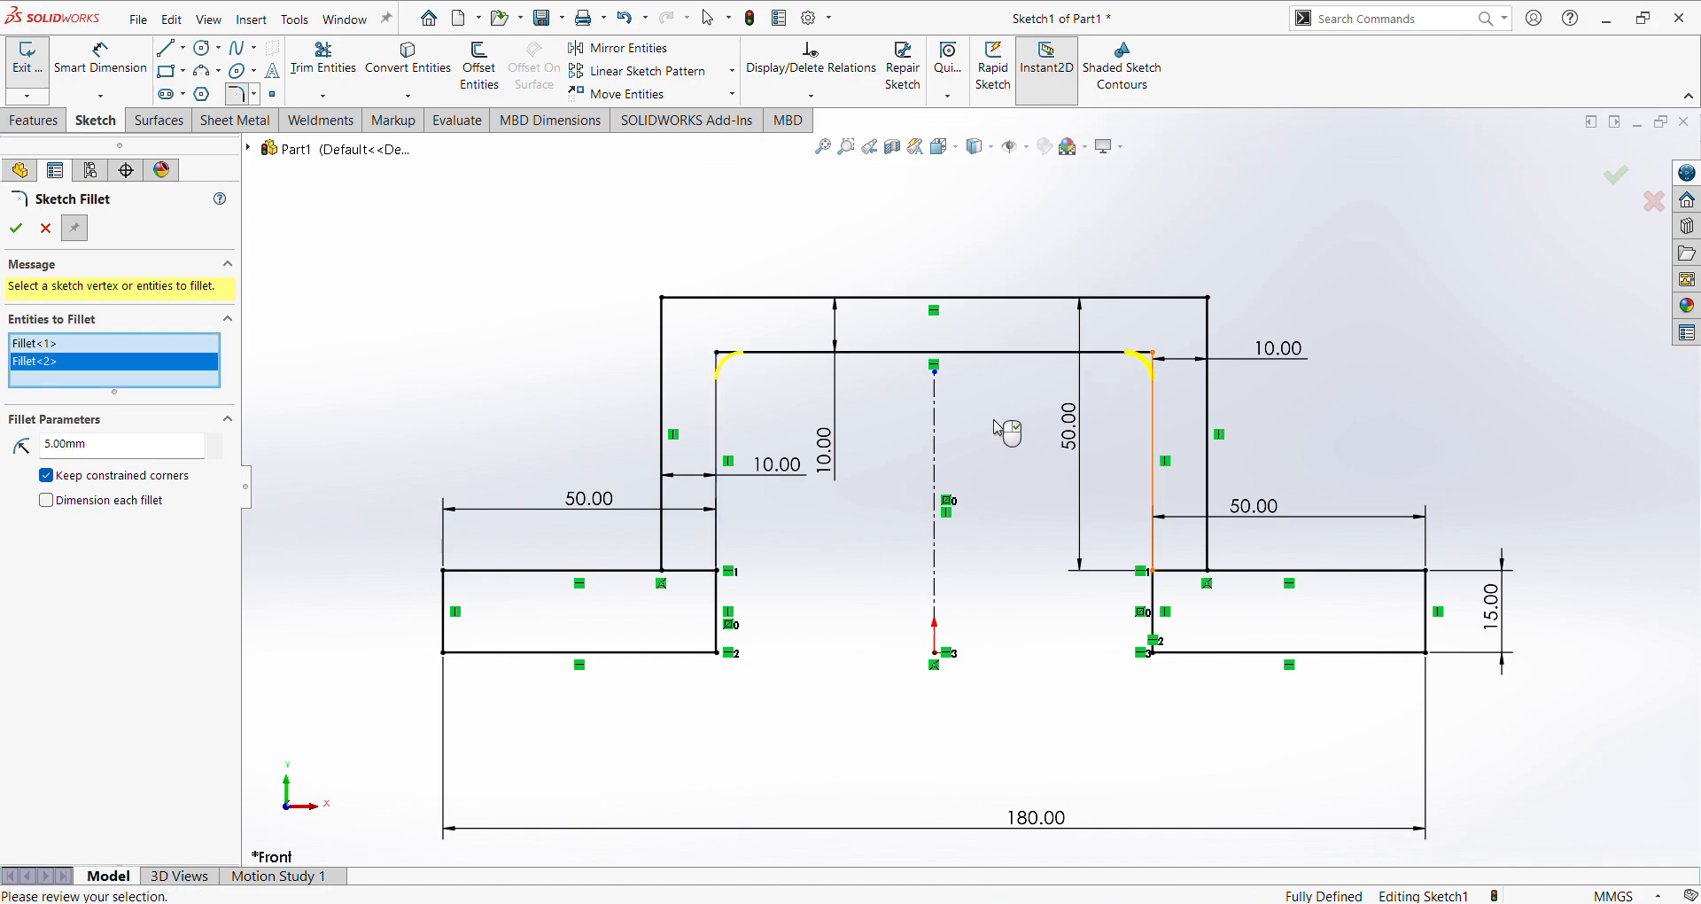
click(16, 229)
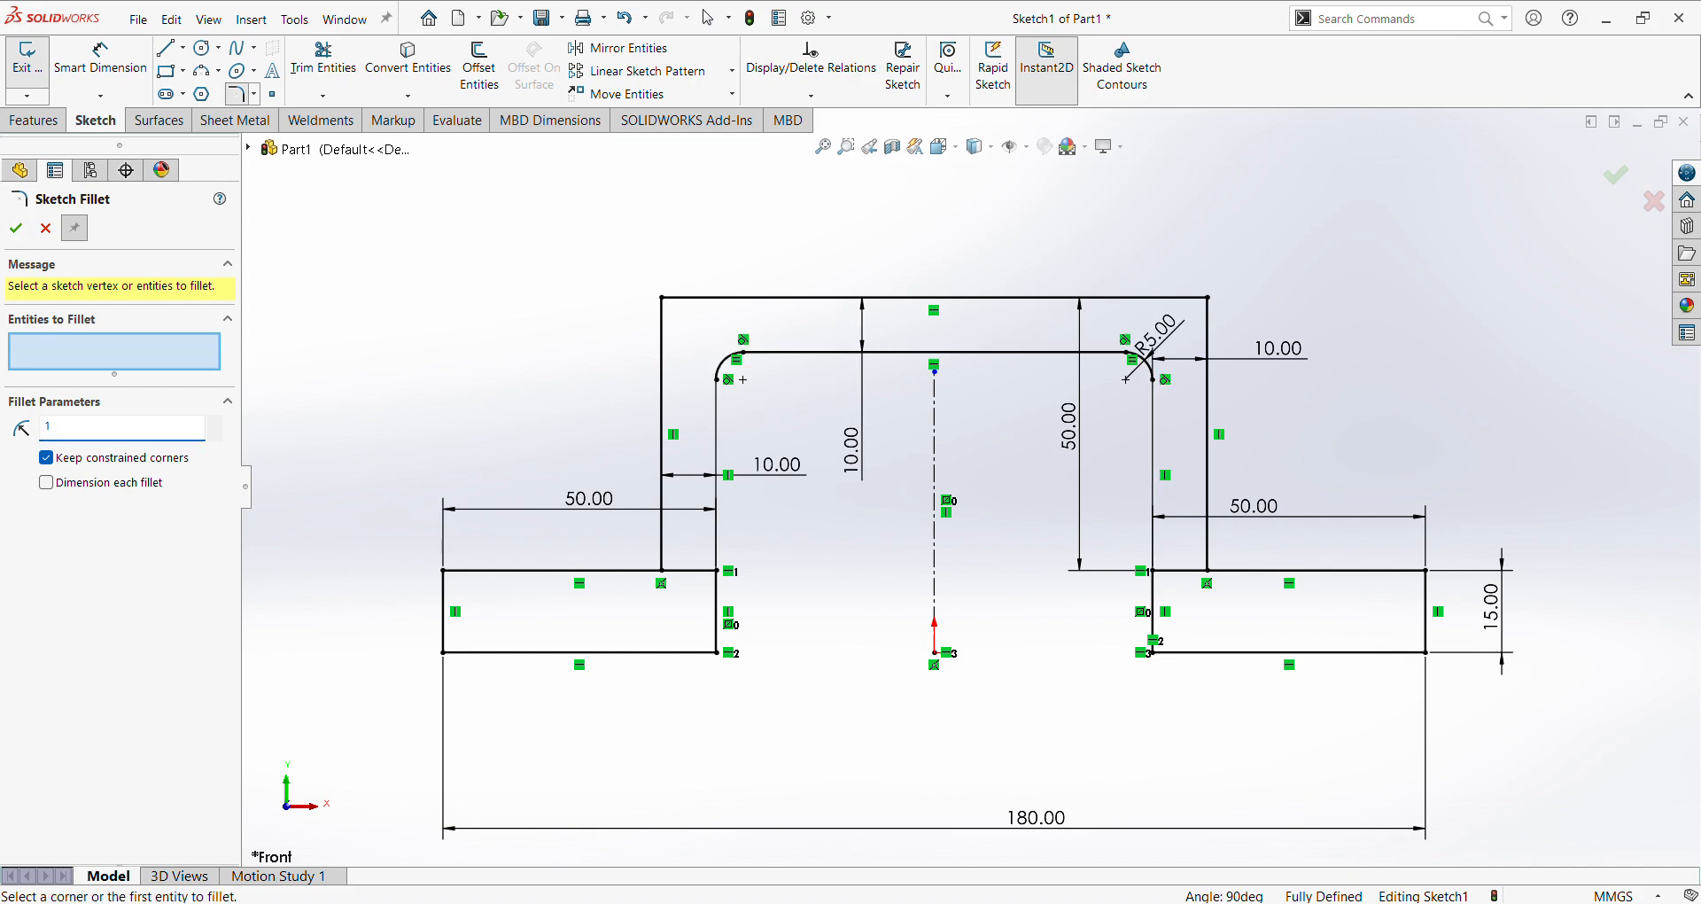
Round both outer corners of the bridge profile with 15 mm sketch fillets and finish the fillet command.
click(663, 354)
click(748, 300)
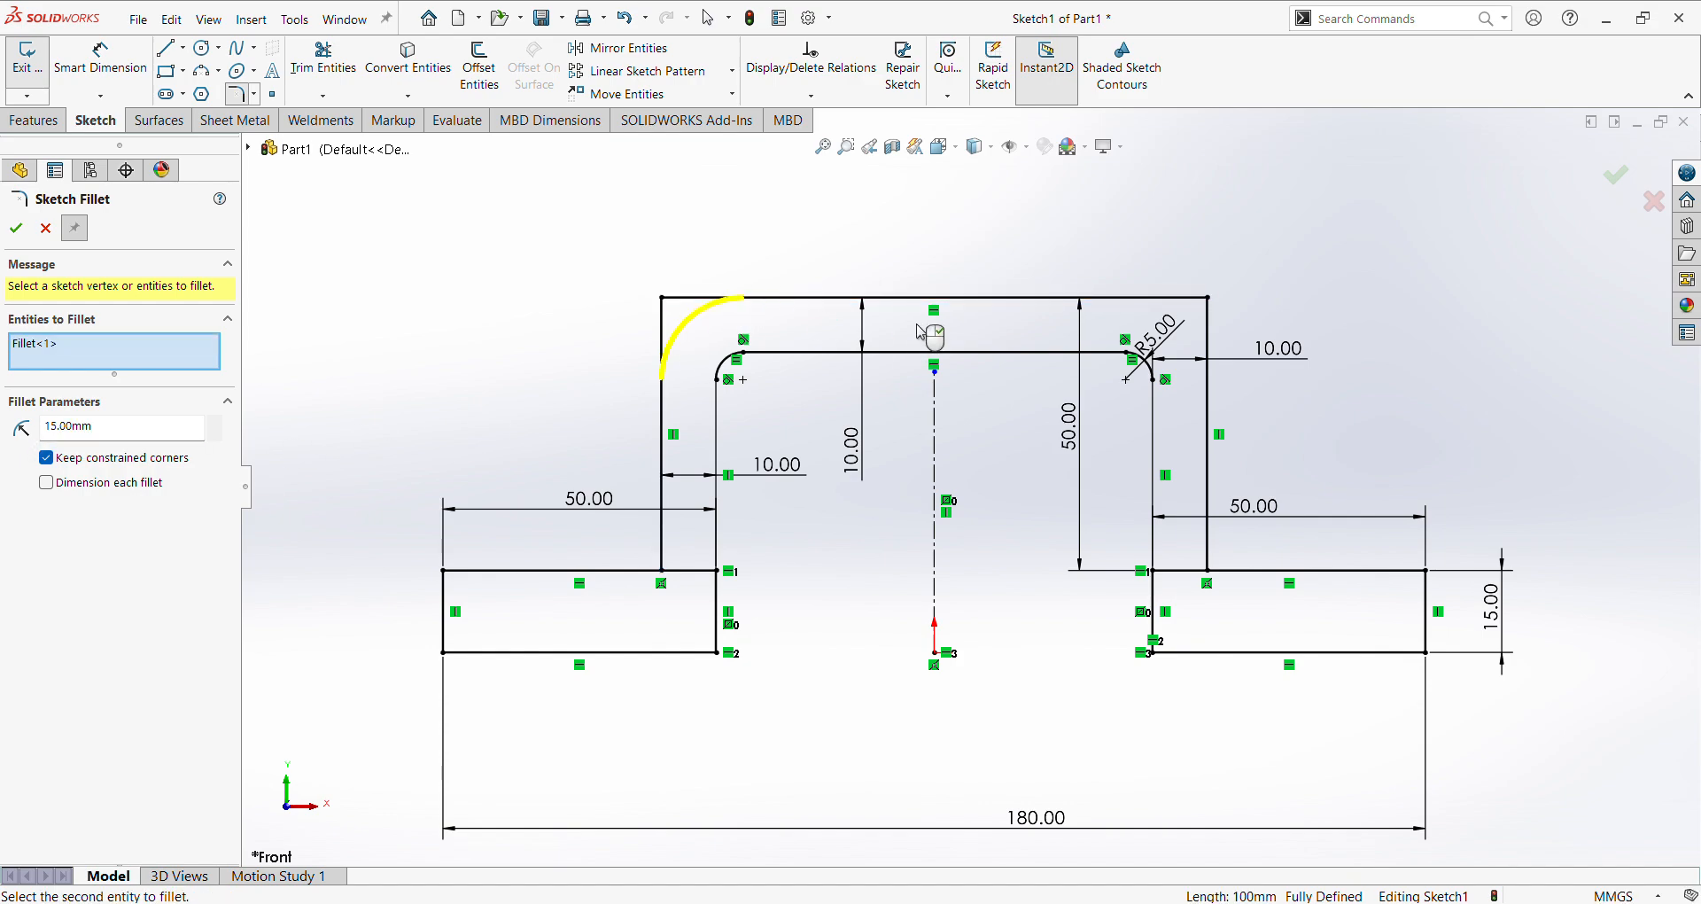
click(1143, 298)
click(1208, 349)
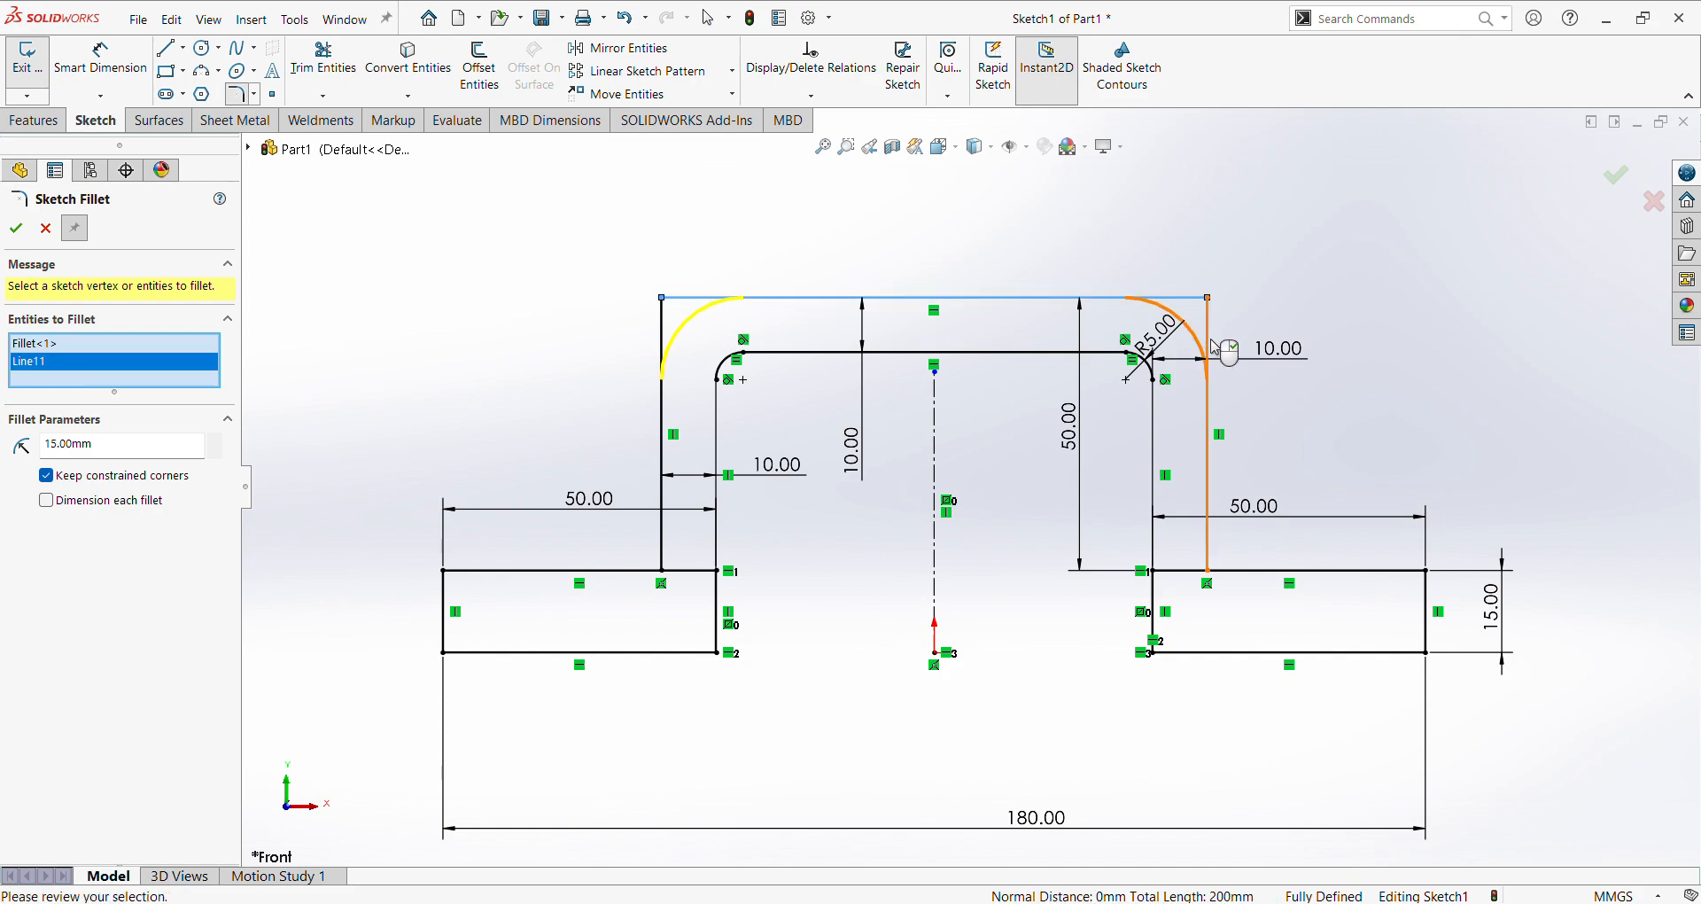
click(16, 228)
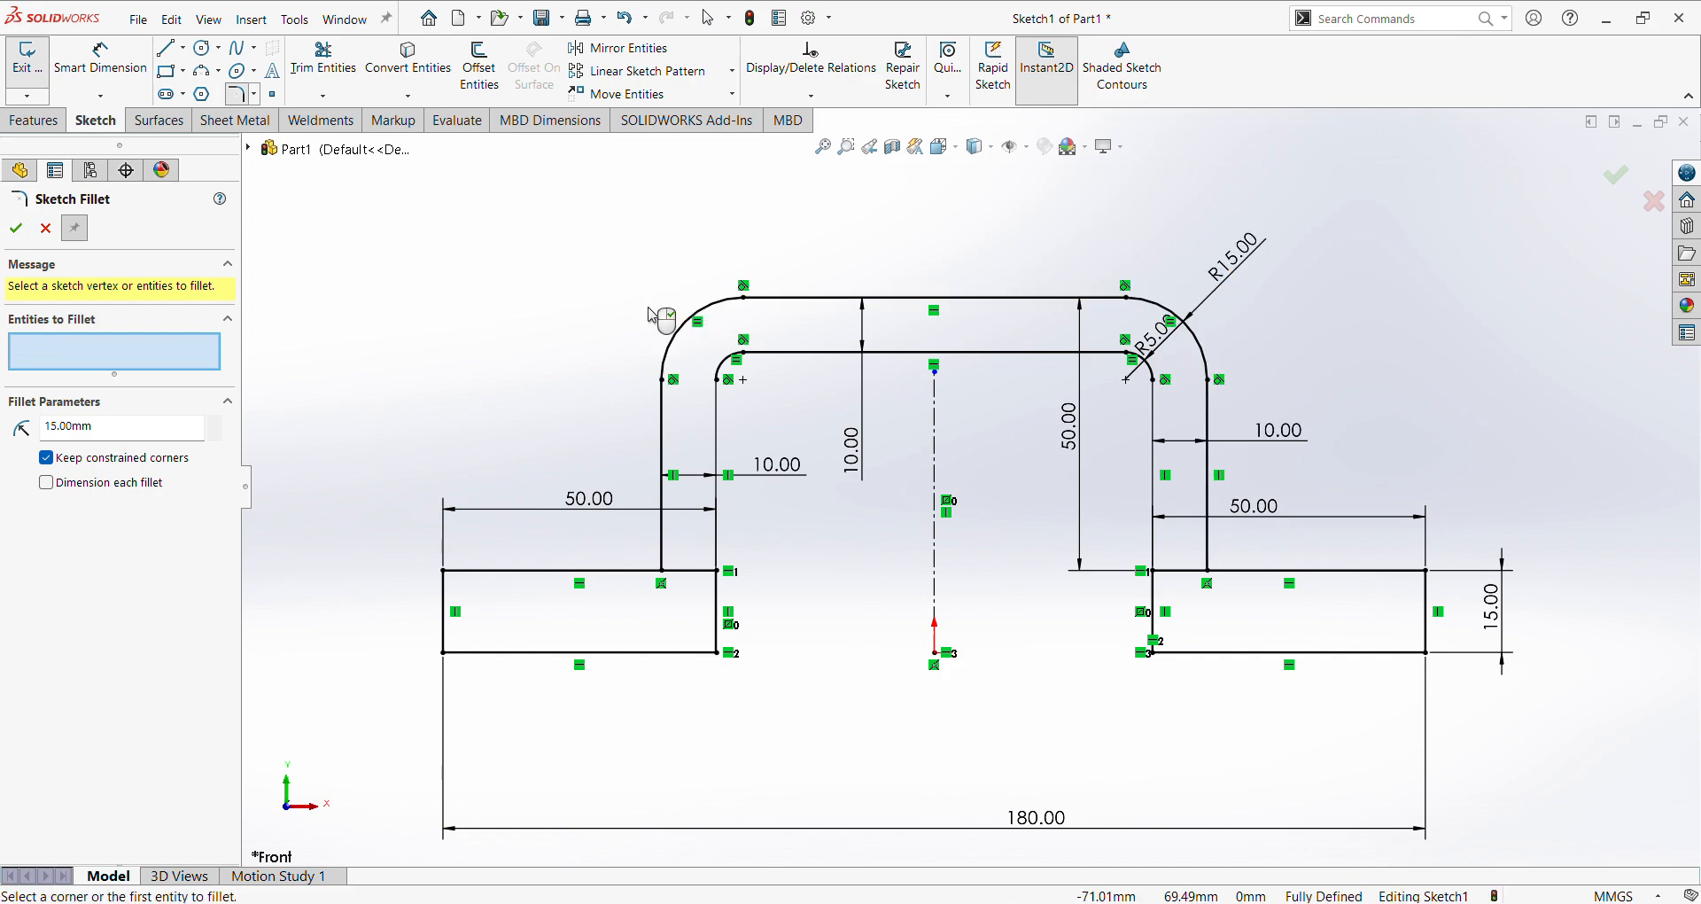
click(1610, 177)
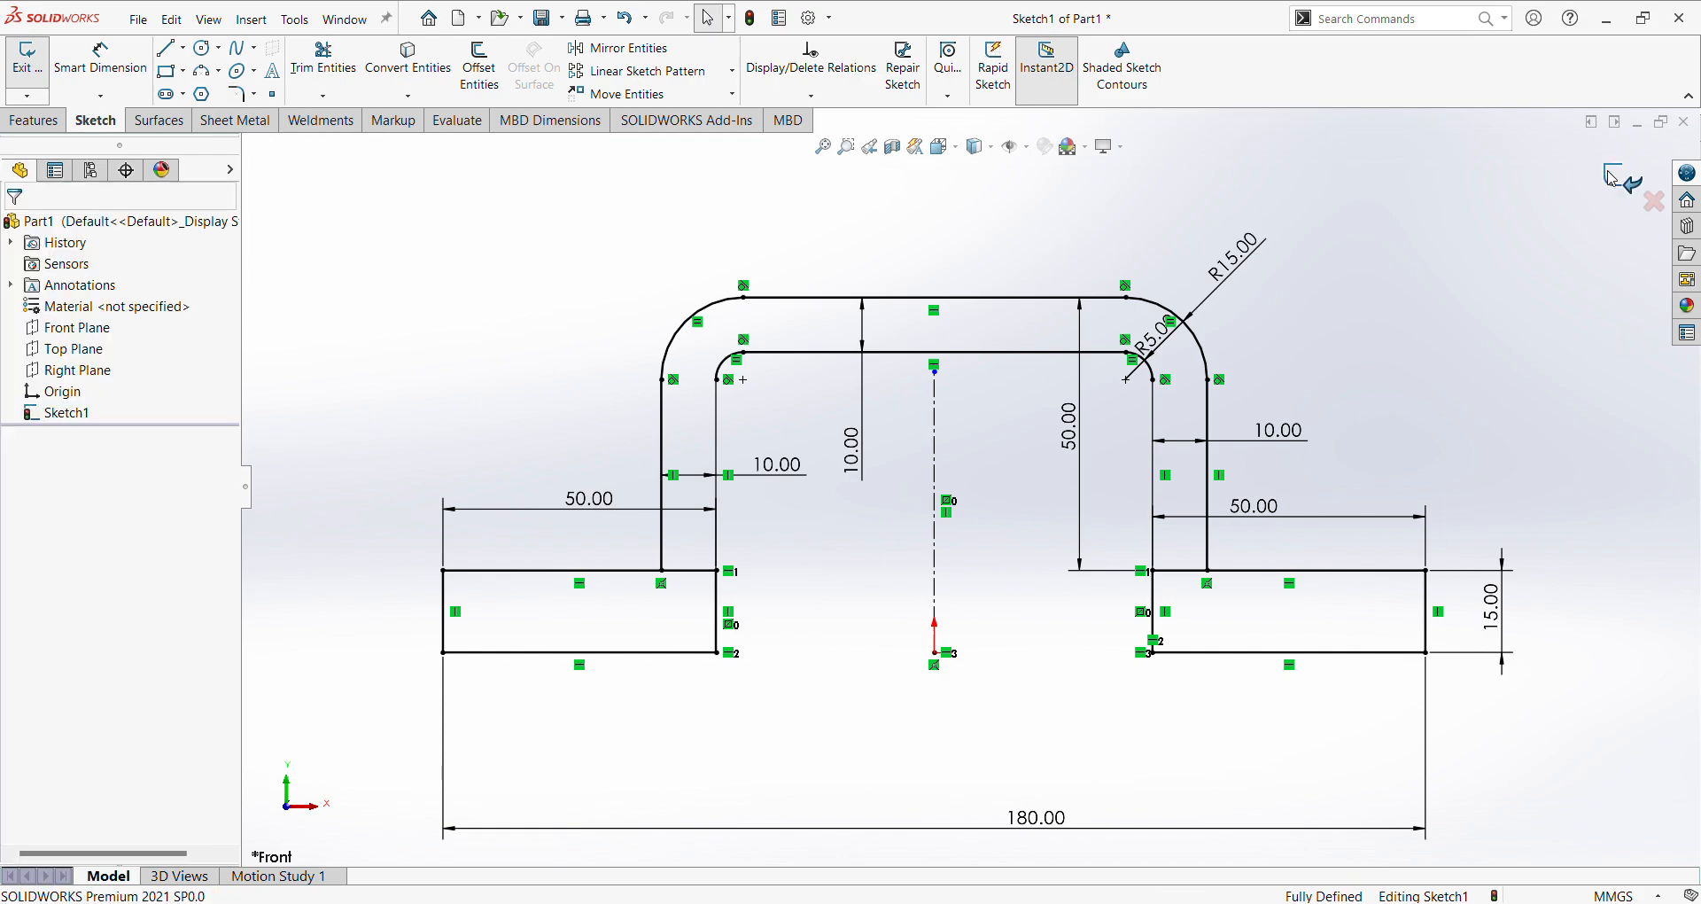
Exit the sketch and extrude the two base rectangles with a Mid Plane depth of 60 mm.
click(1633, 192)
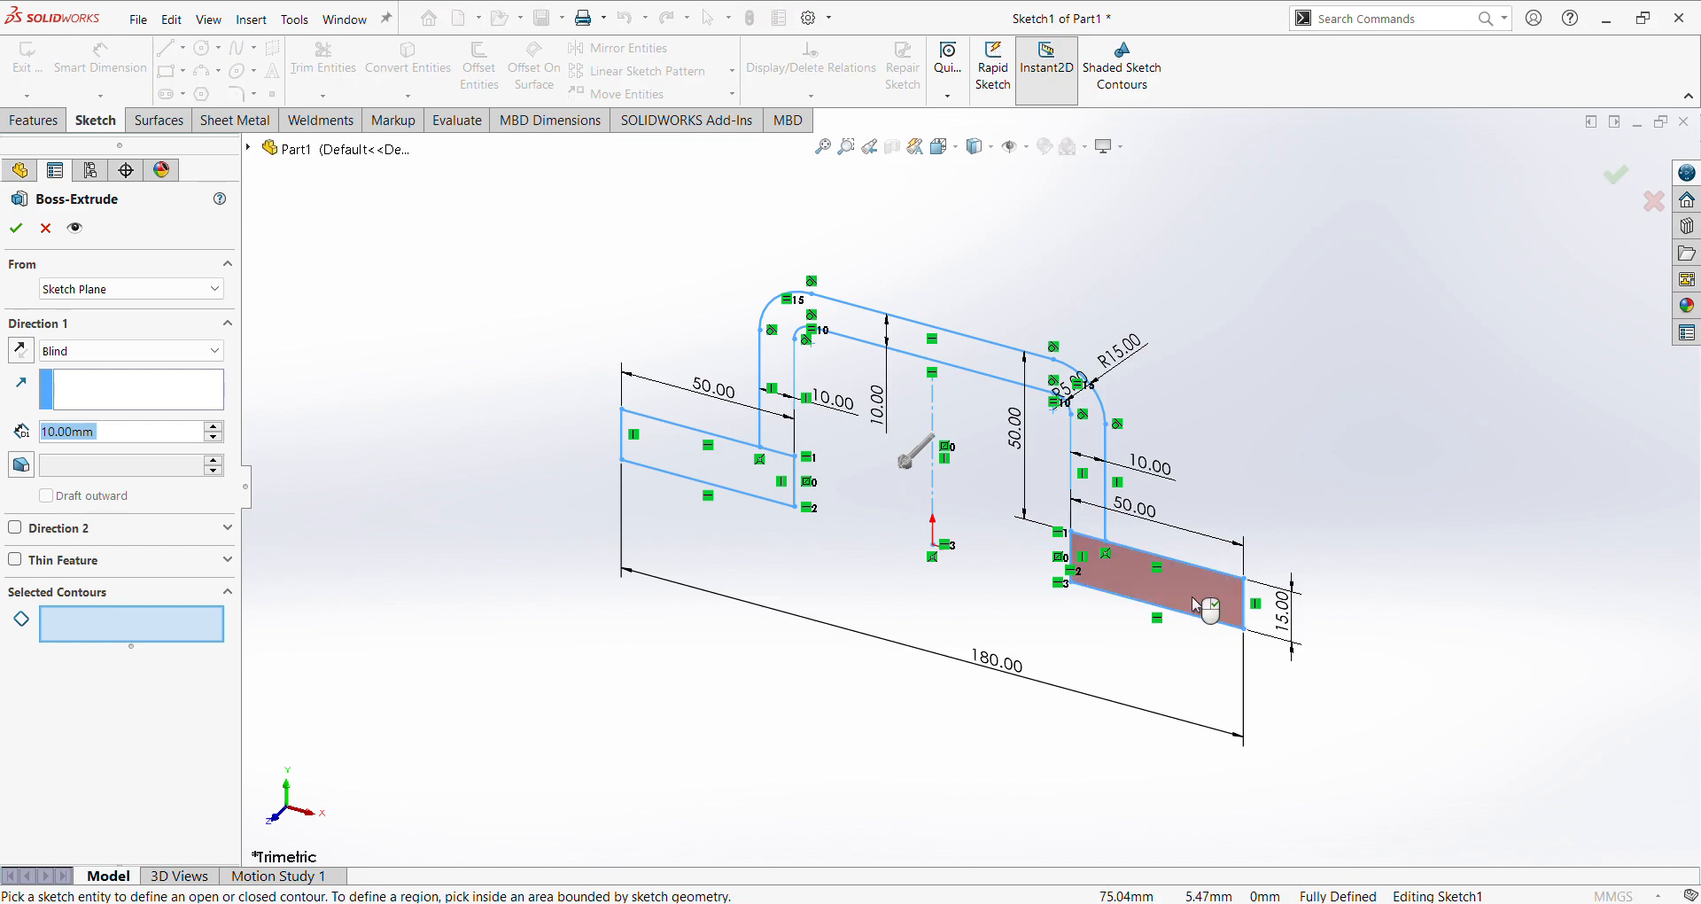
click(1201, 599)
click(717, 474)
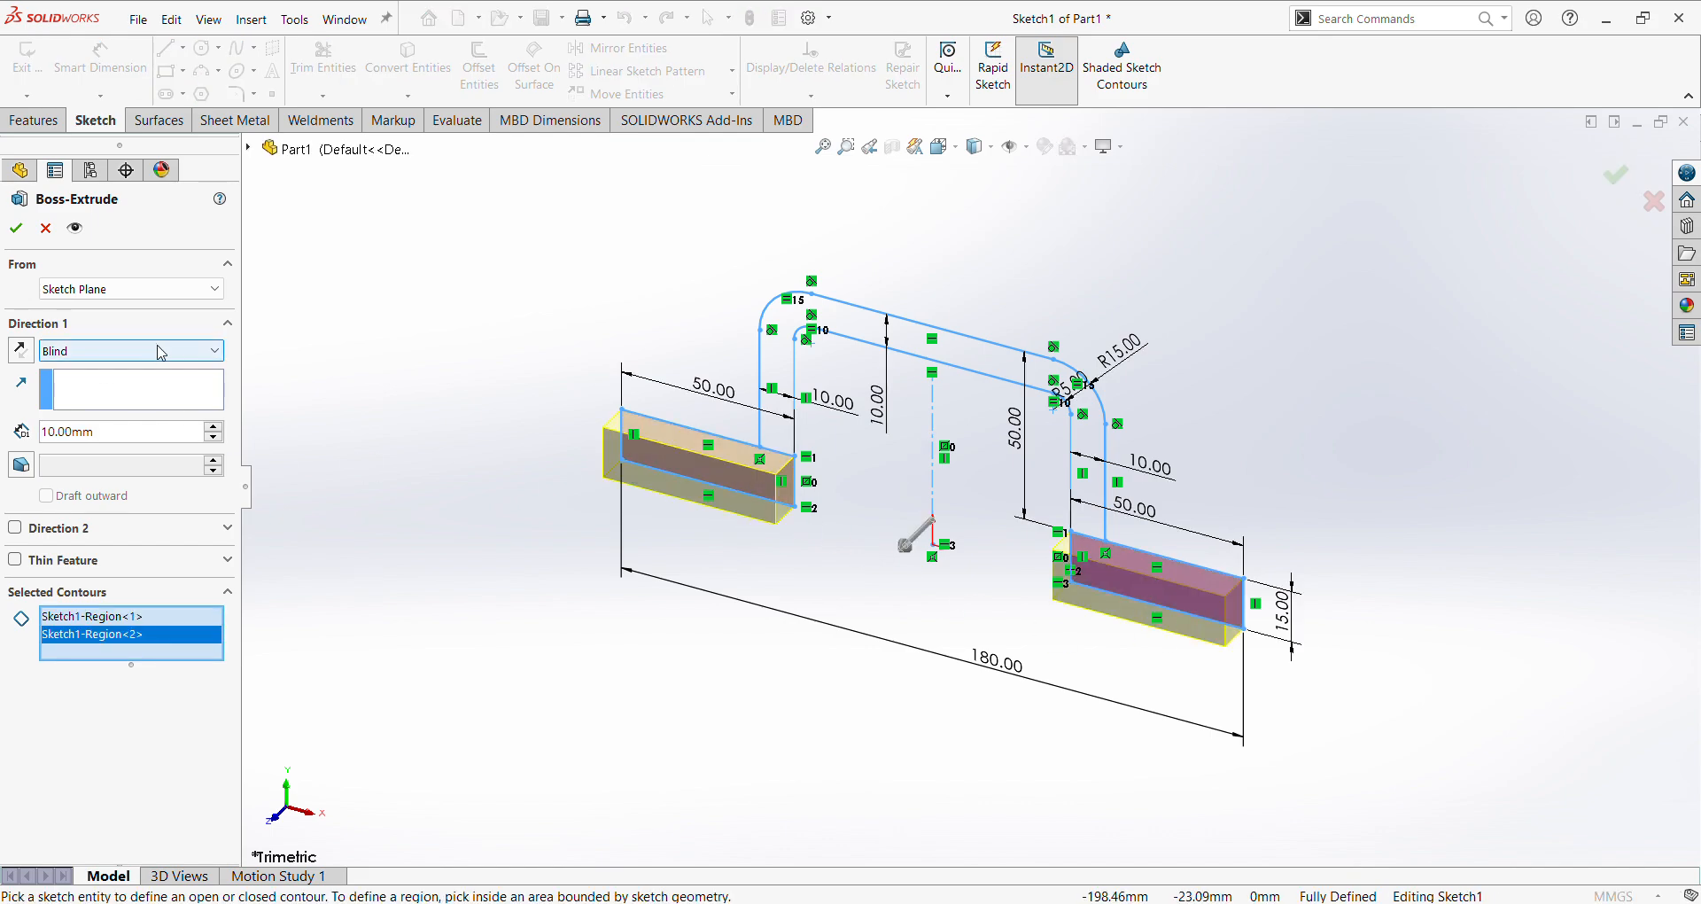
click(210, 350)
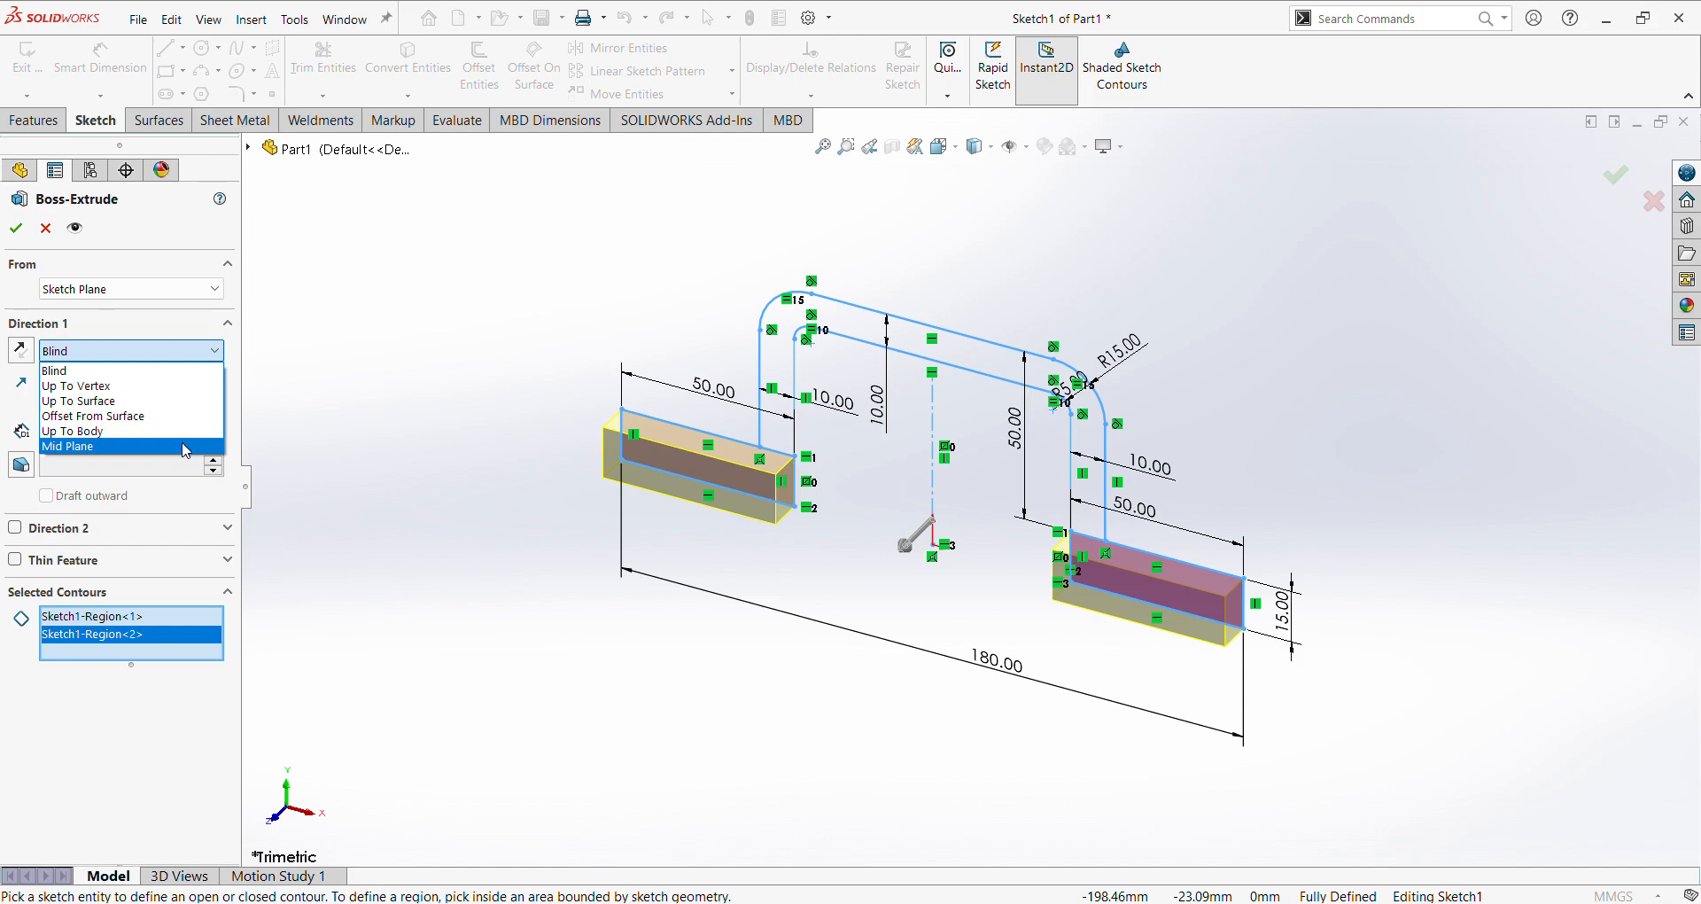
click(185, 445)
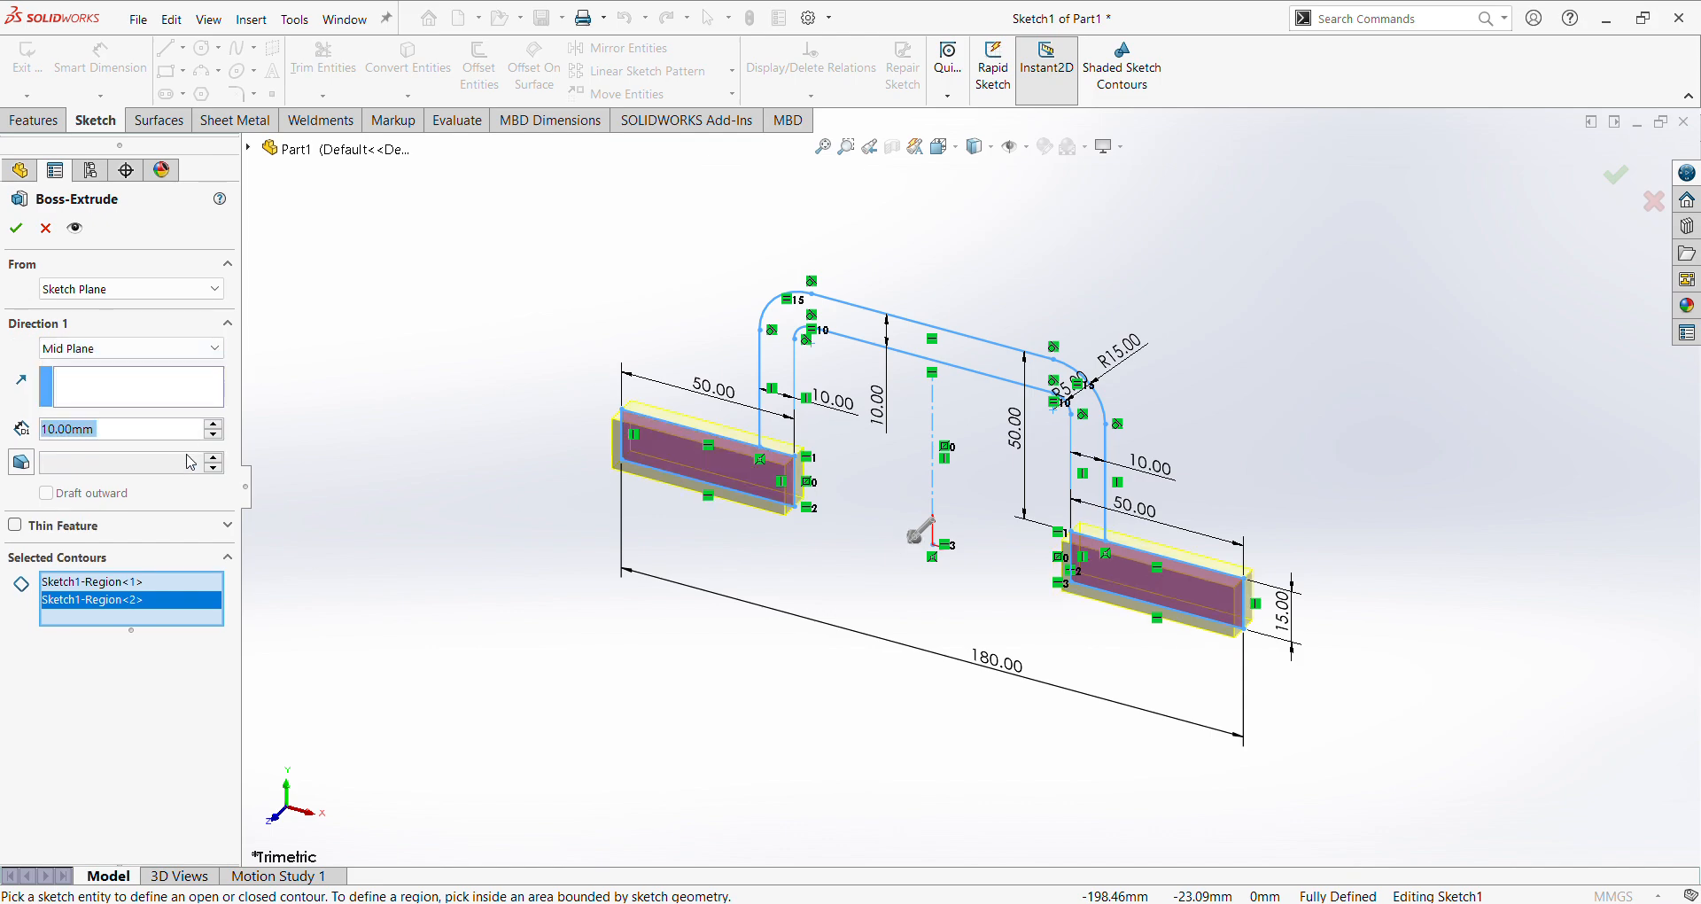
text(60)
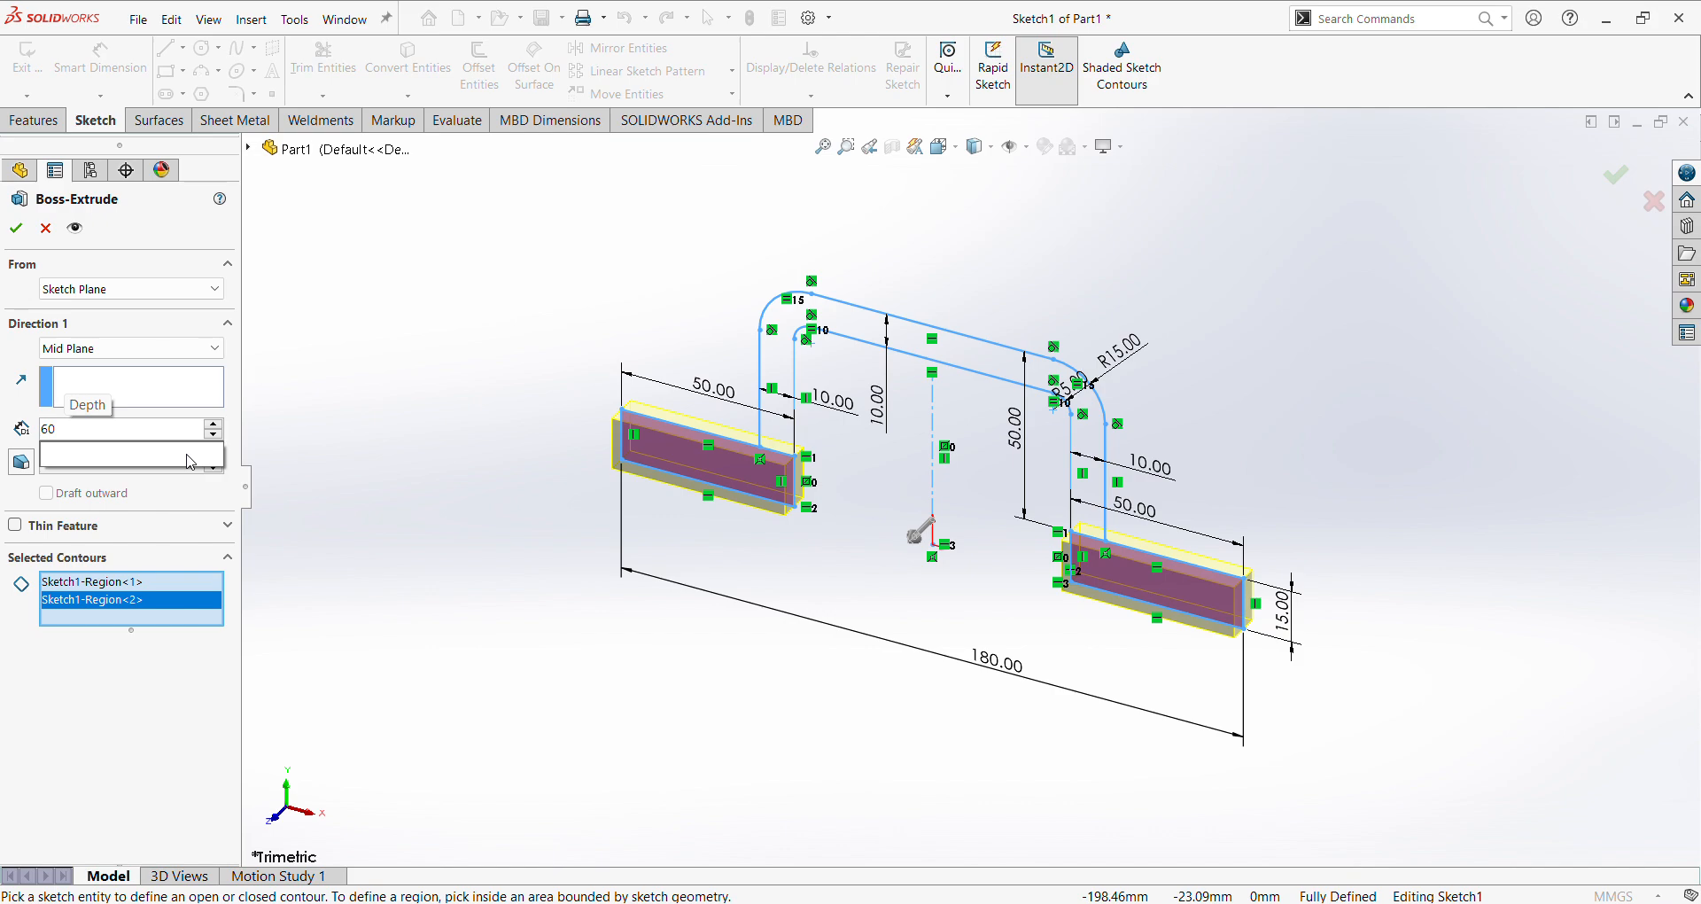
key(Return)
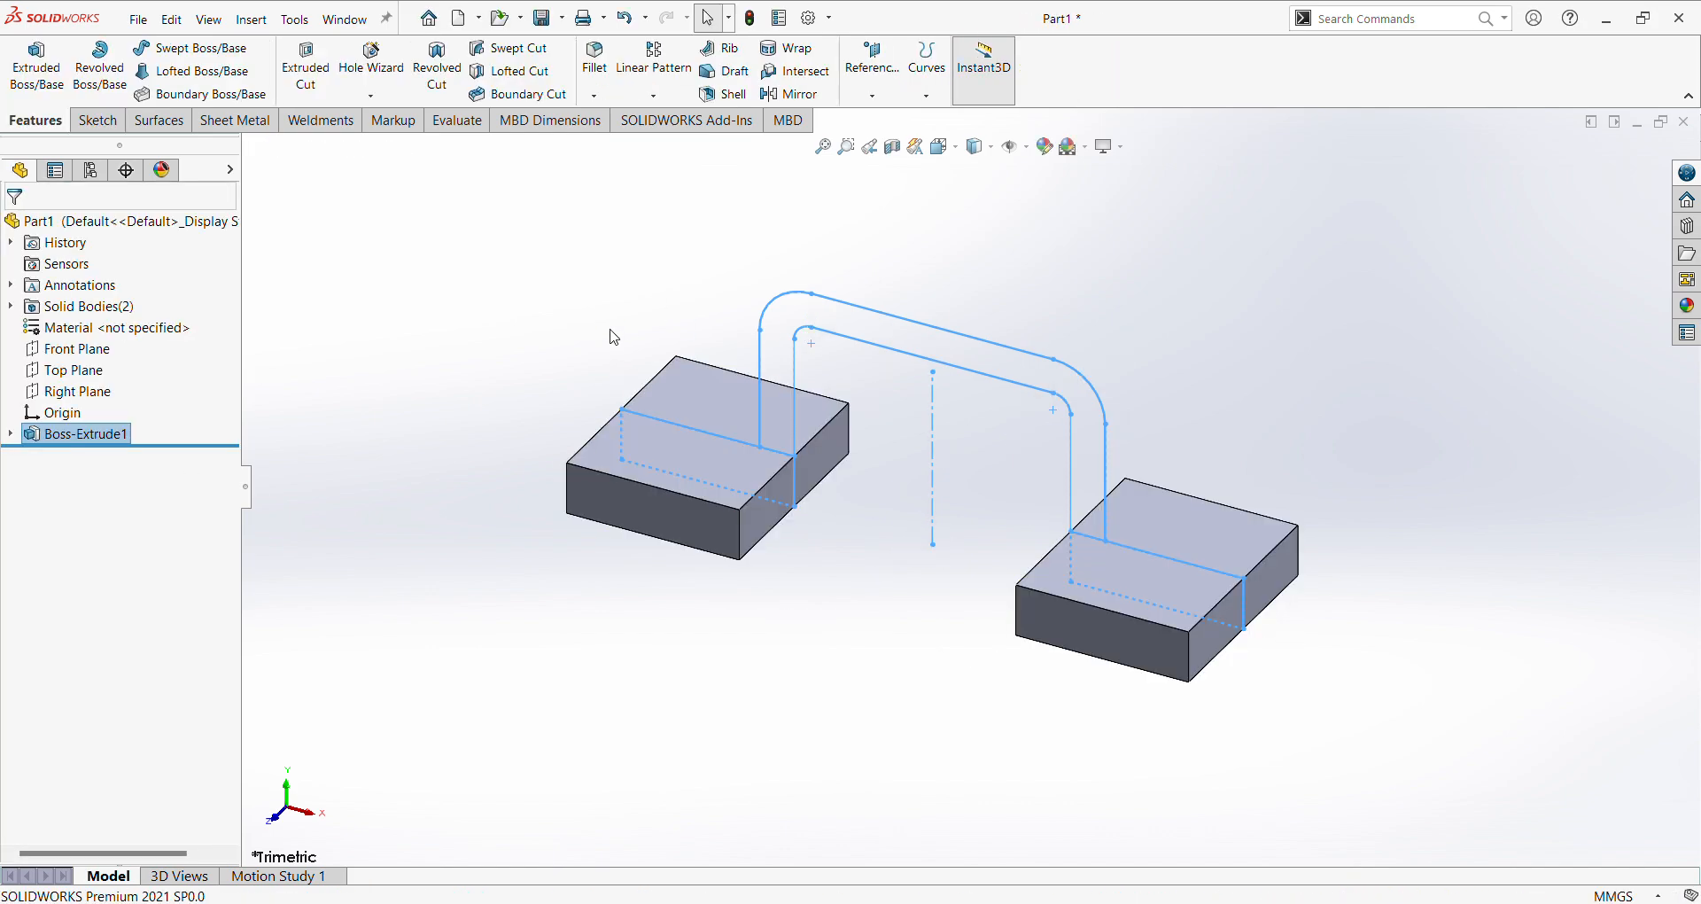
Reuse the same sketch to extrude the bridge profile with a Mid Plane depth of 70 mm, merged with the bases.
click(10, 434)
click(78, 454)
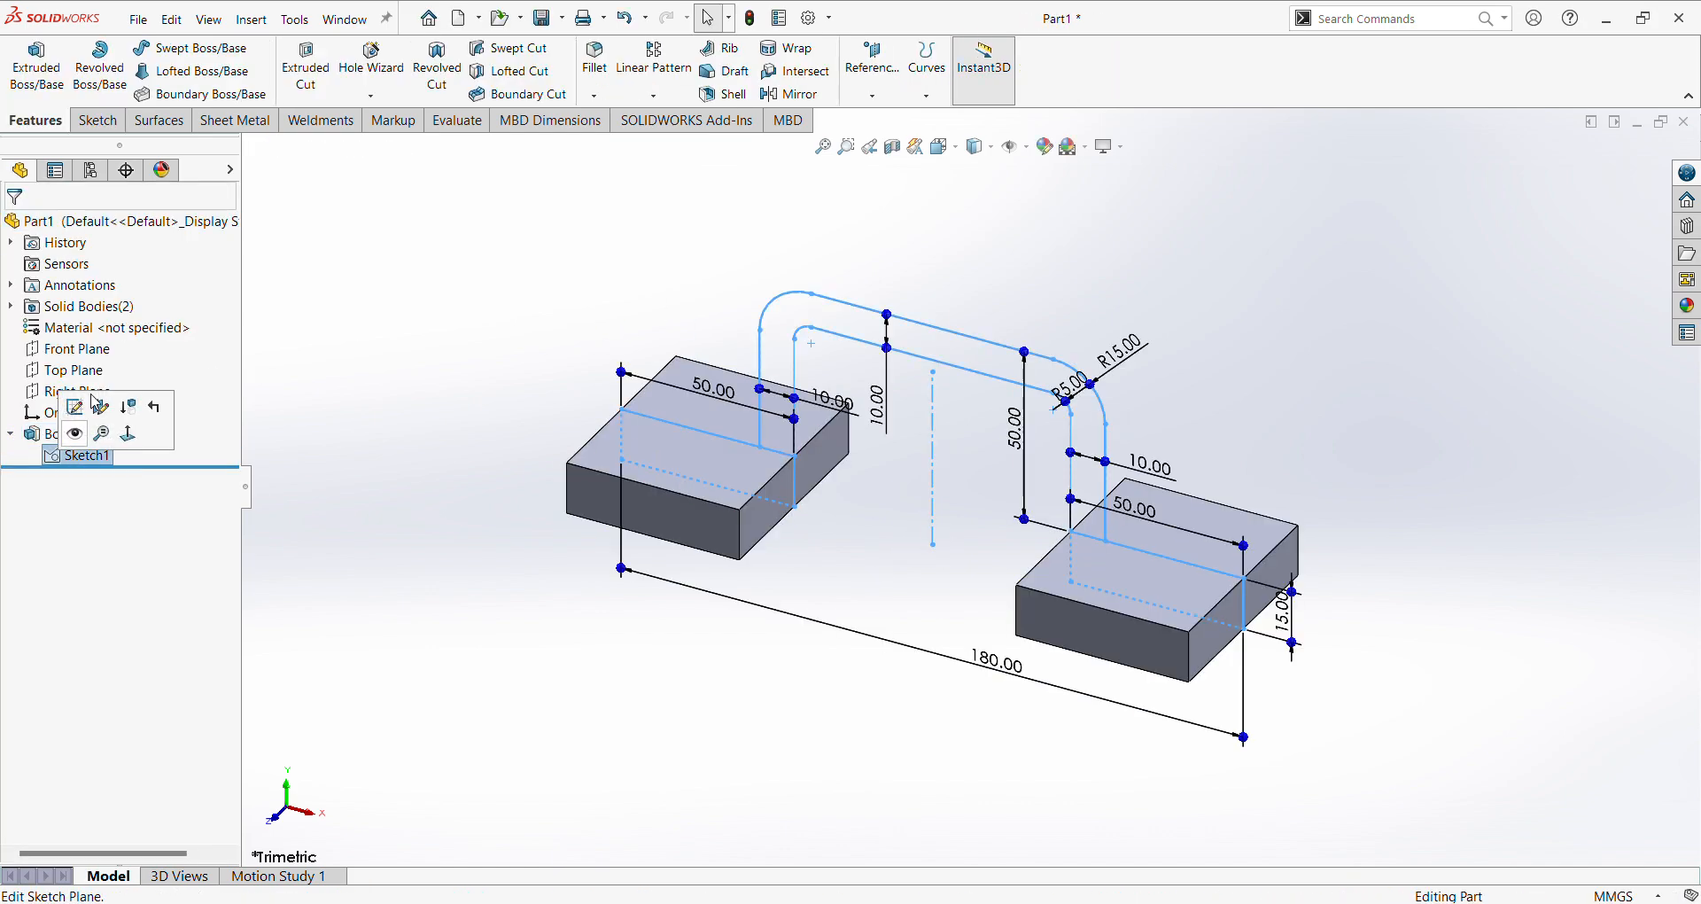
click(31, 58)
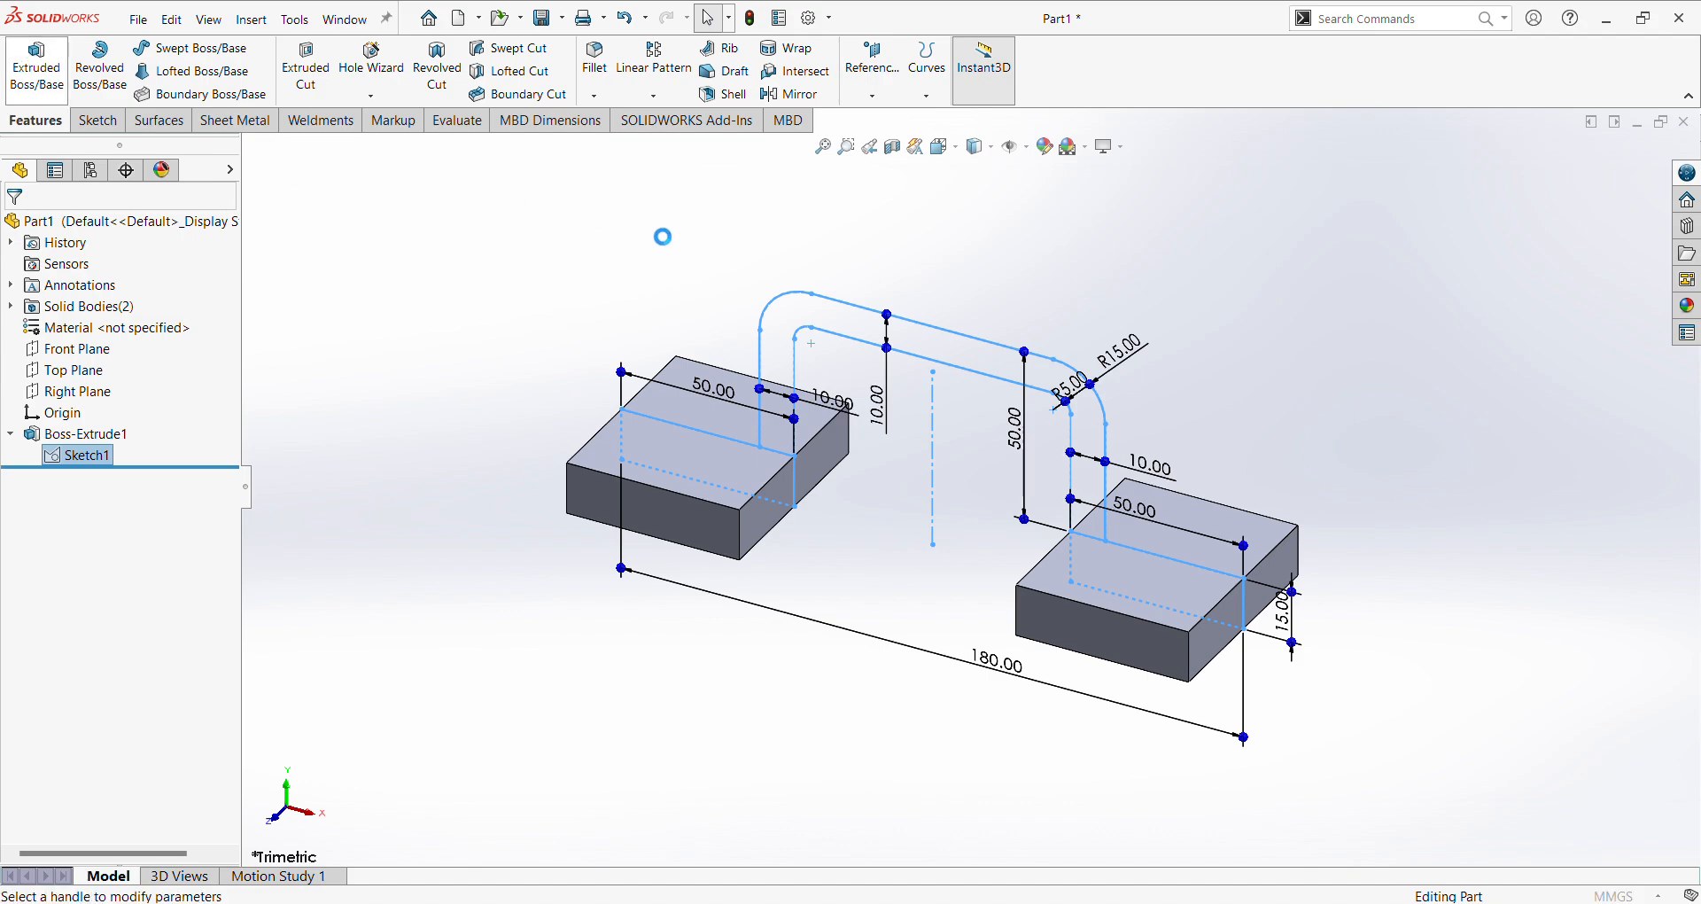
click(810, 324)
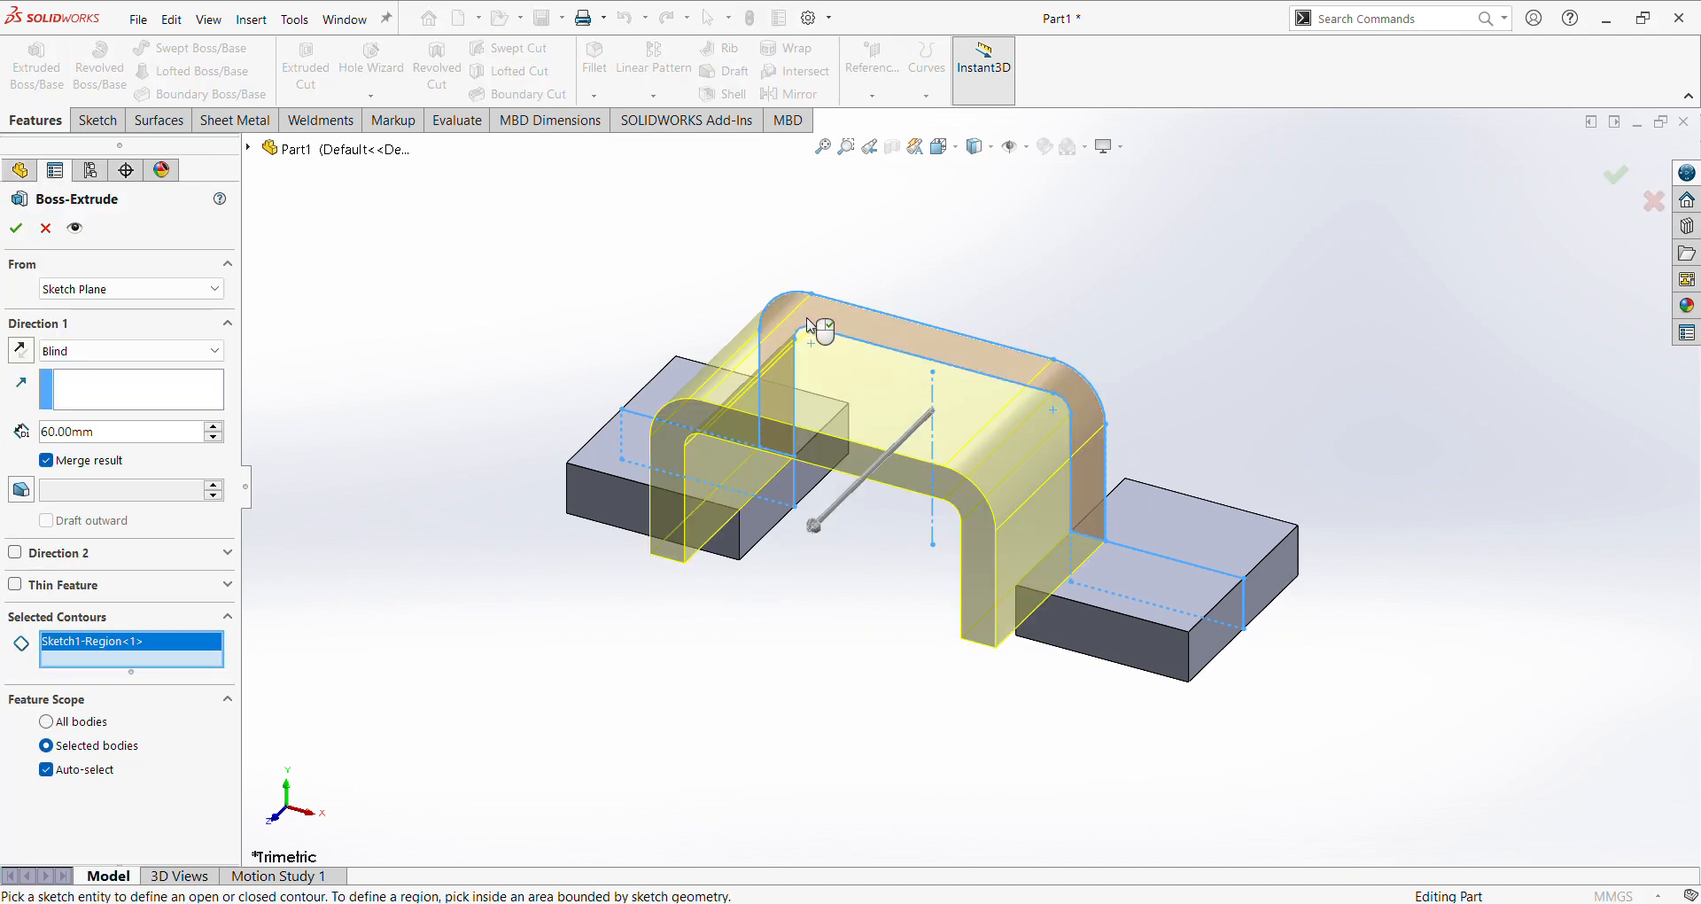
click(186, 350)
click(179, 465)
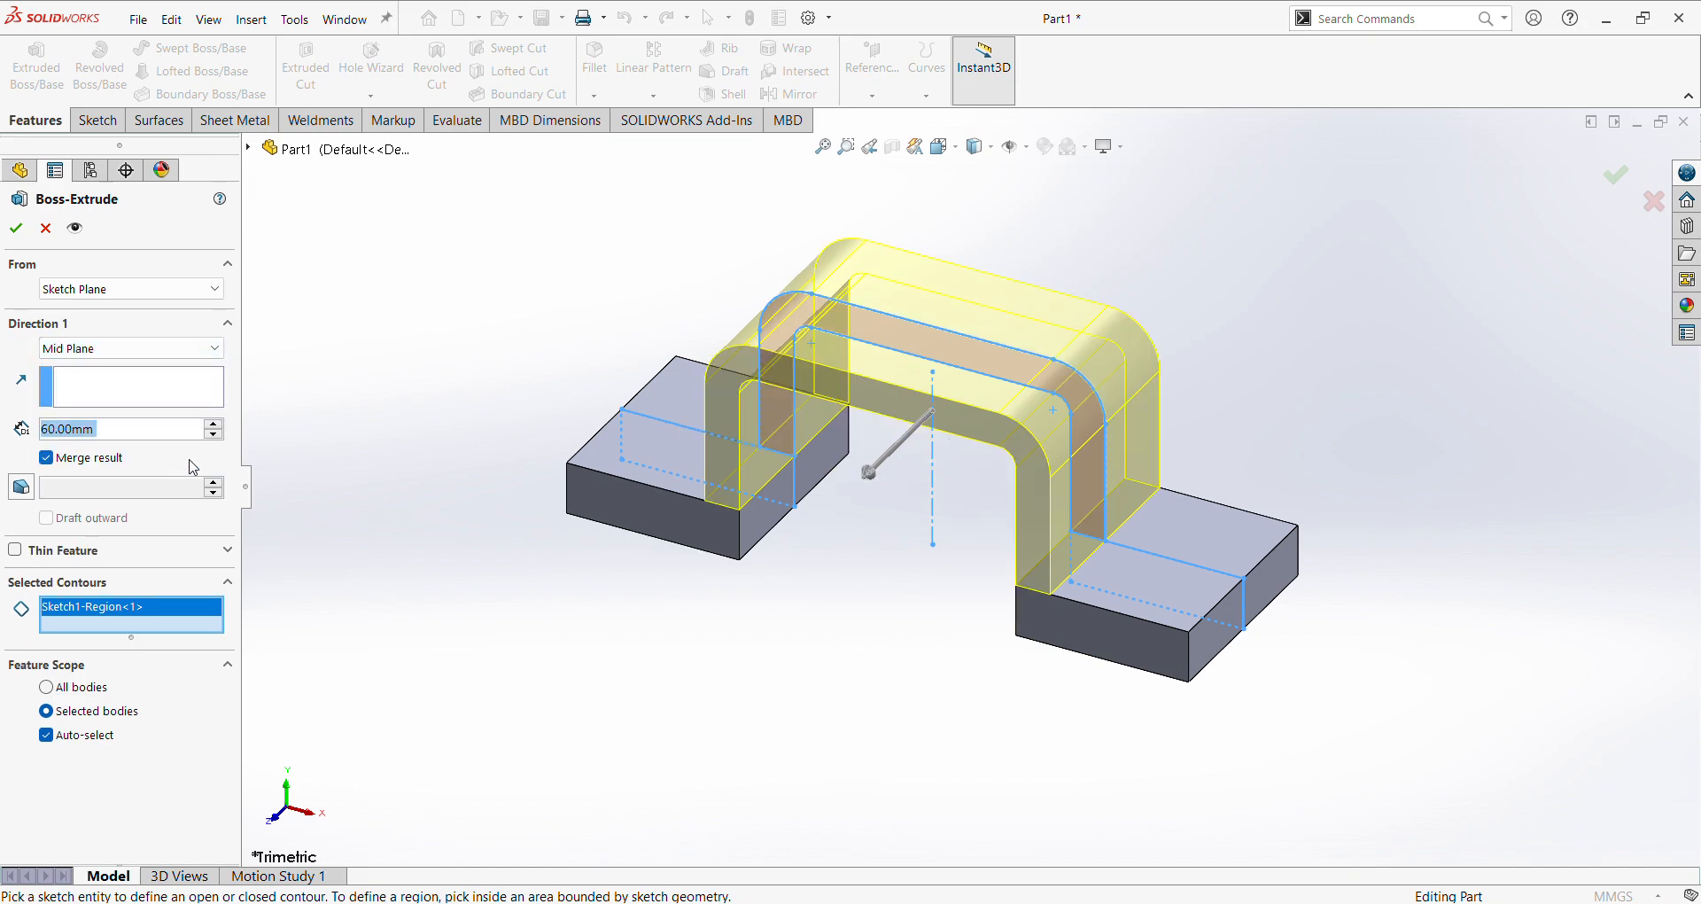
text(70)
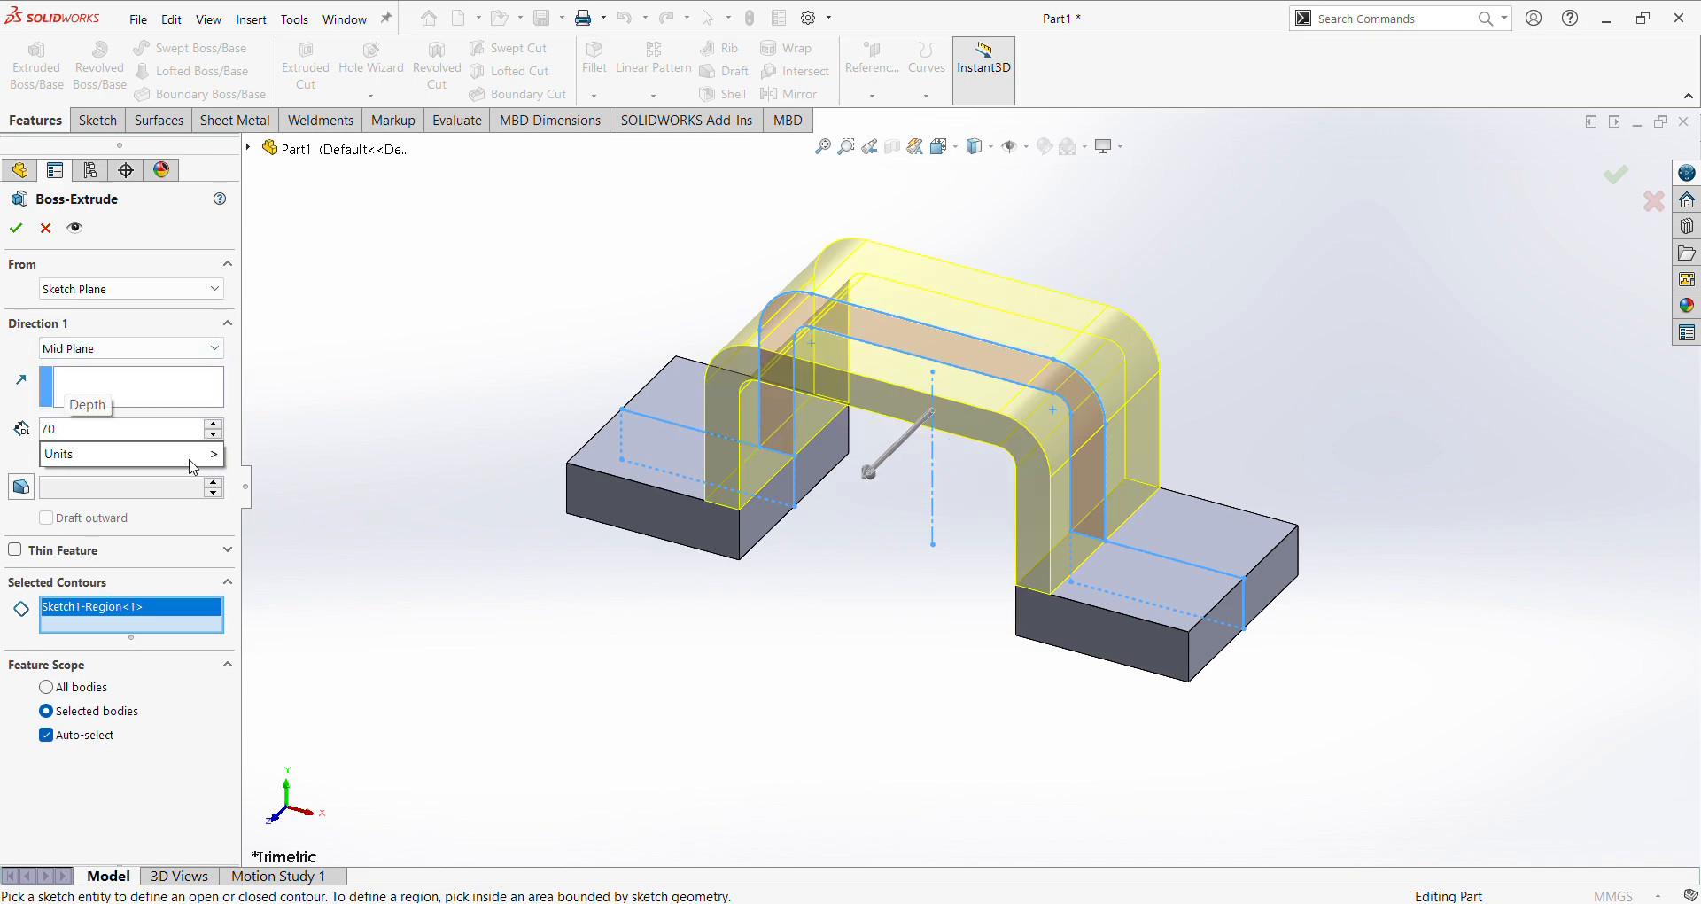
key(Return)
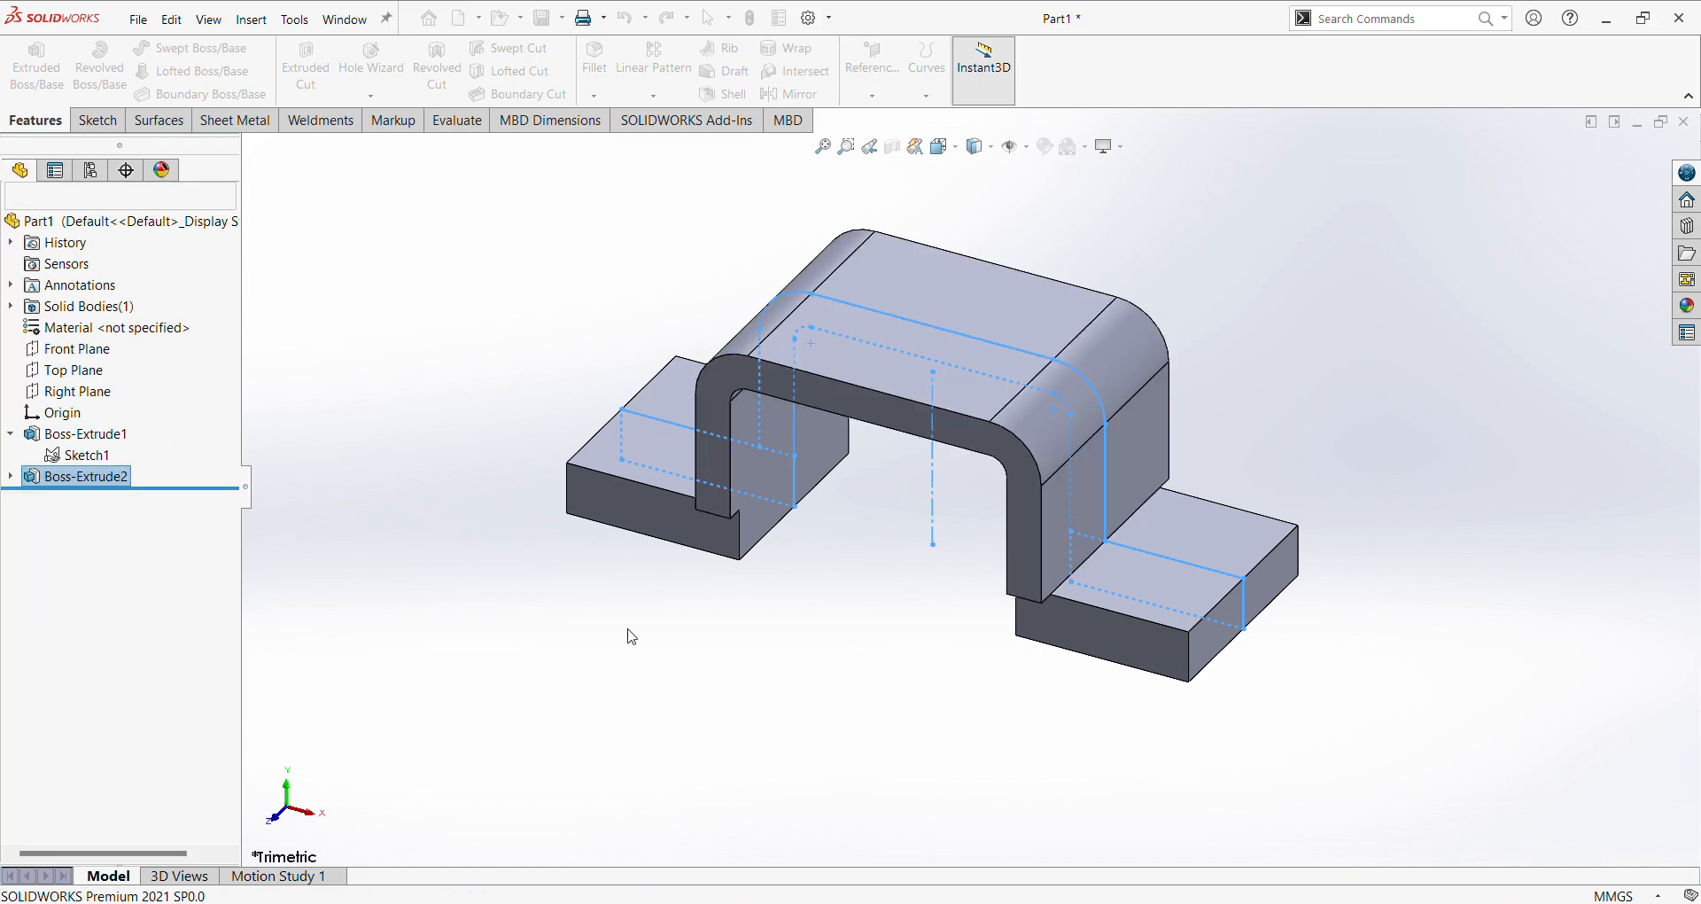
click(1378, 439)
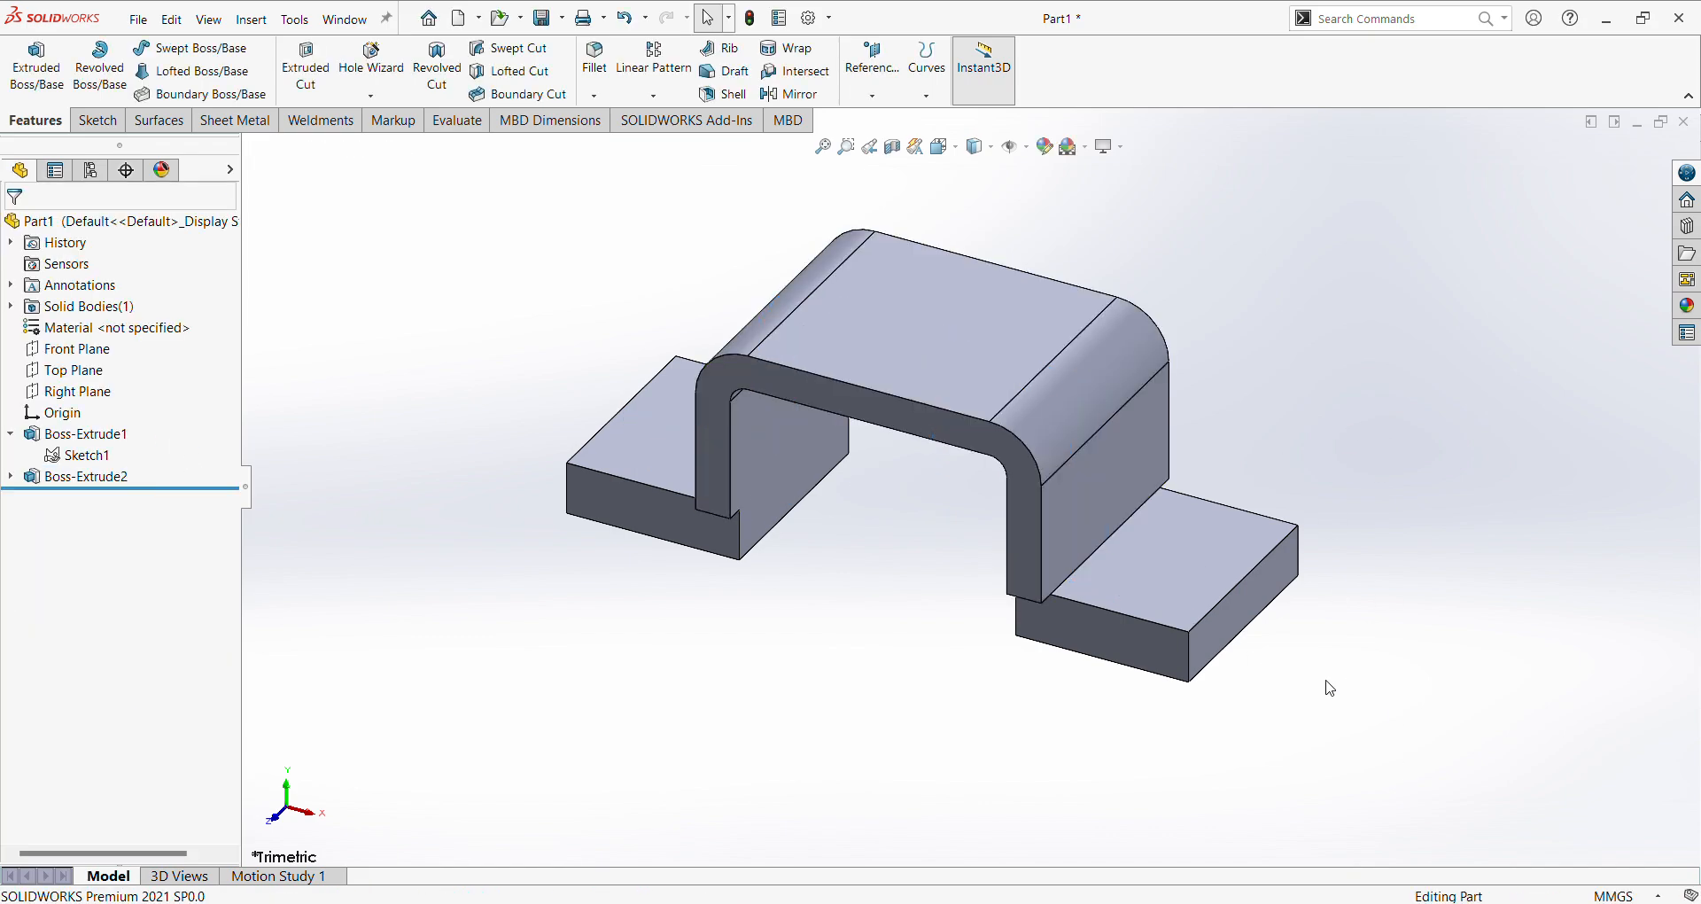
Edit the base blocks' extrusion and set its depth to 90 mm.
mouse_move(1330, 687)
middle_down()
mouse_move(1253, 688)
mouse_move(1348, 683)
middle_up()
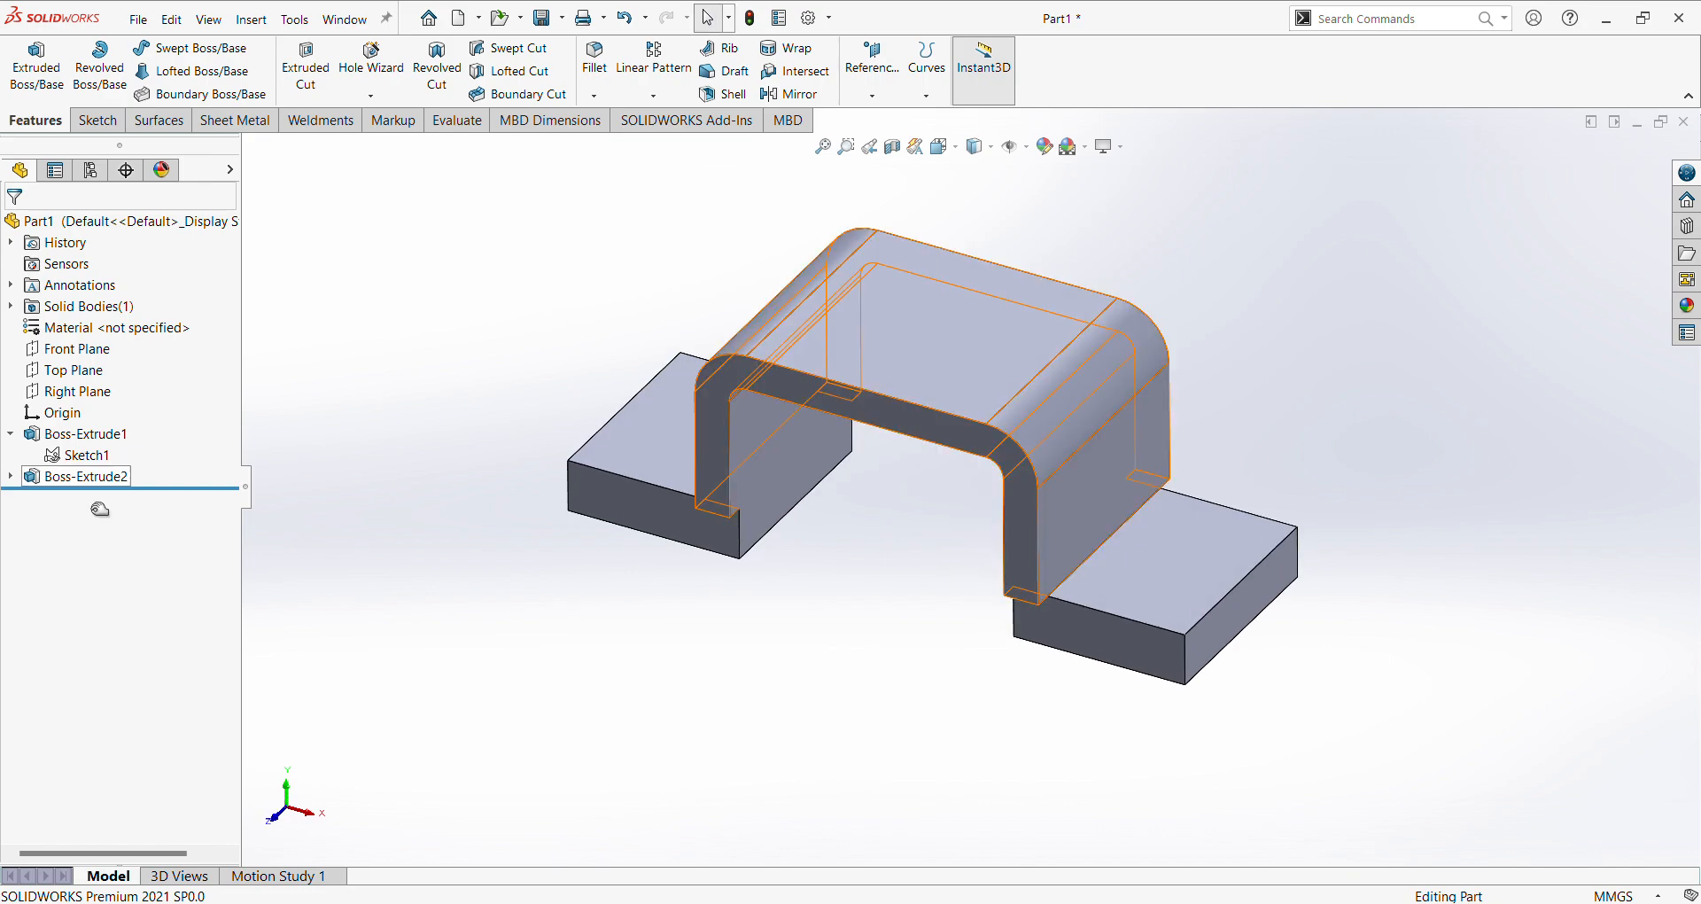
right_click(108, 434)
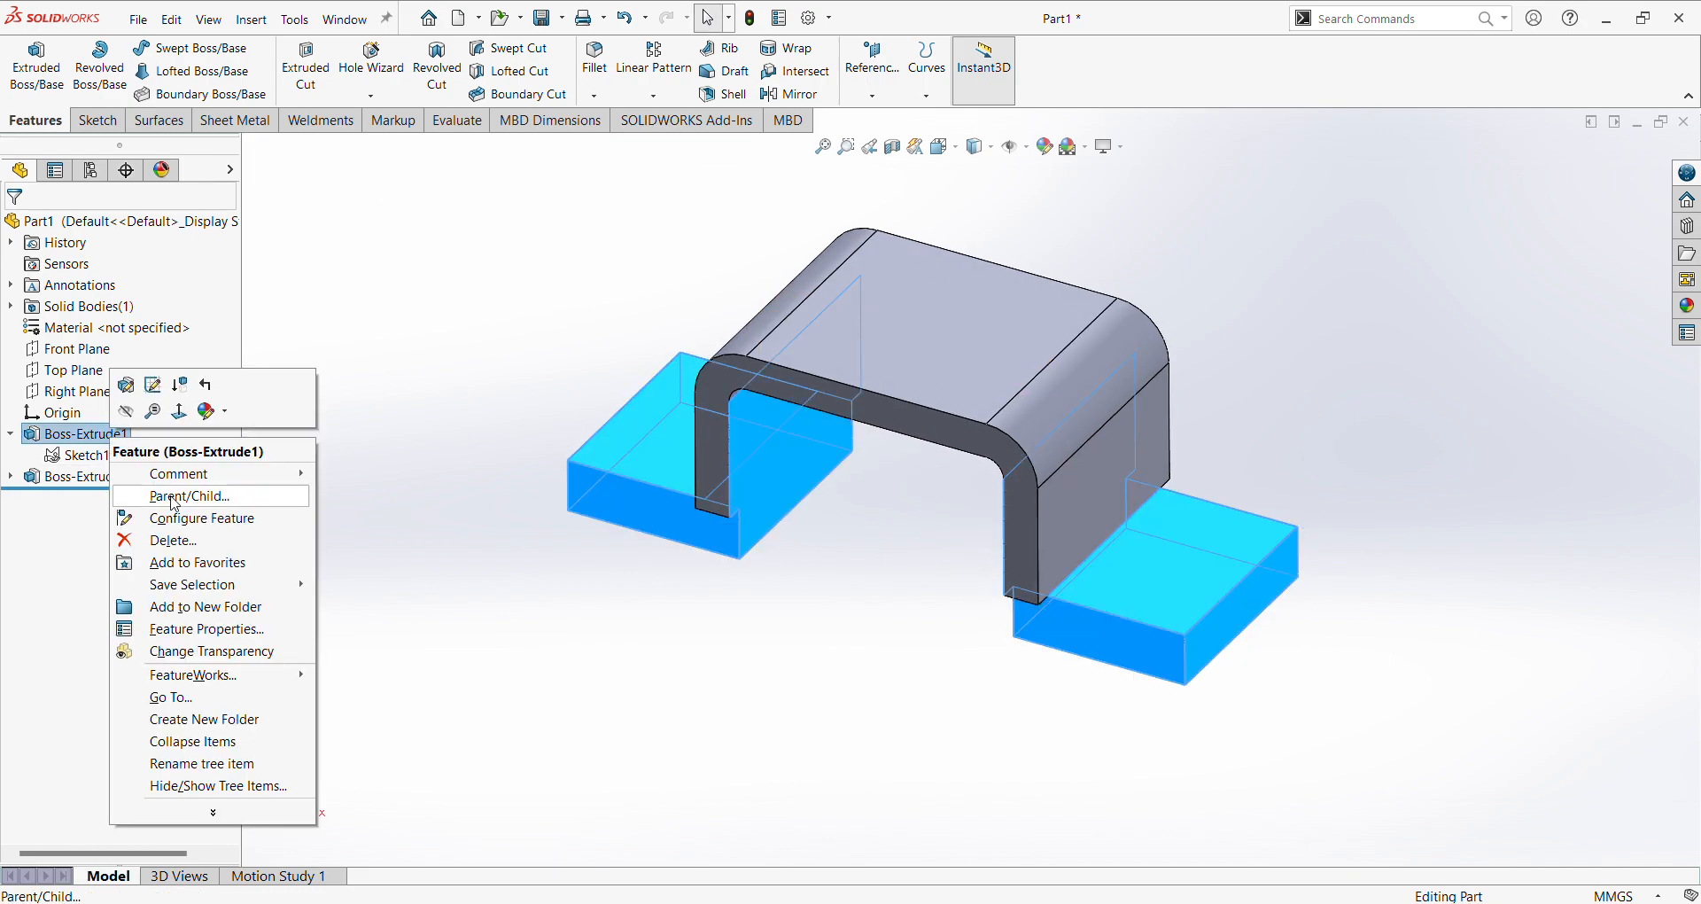
click(136, 387)
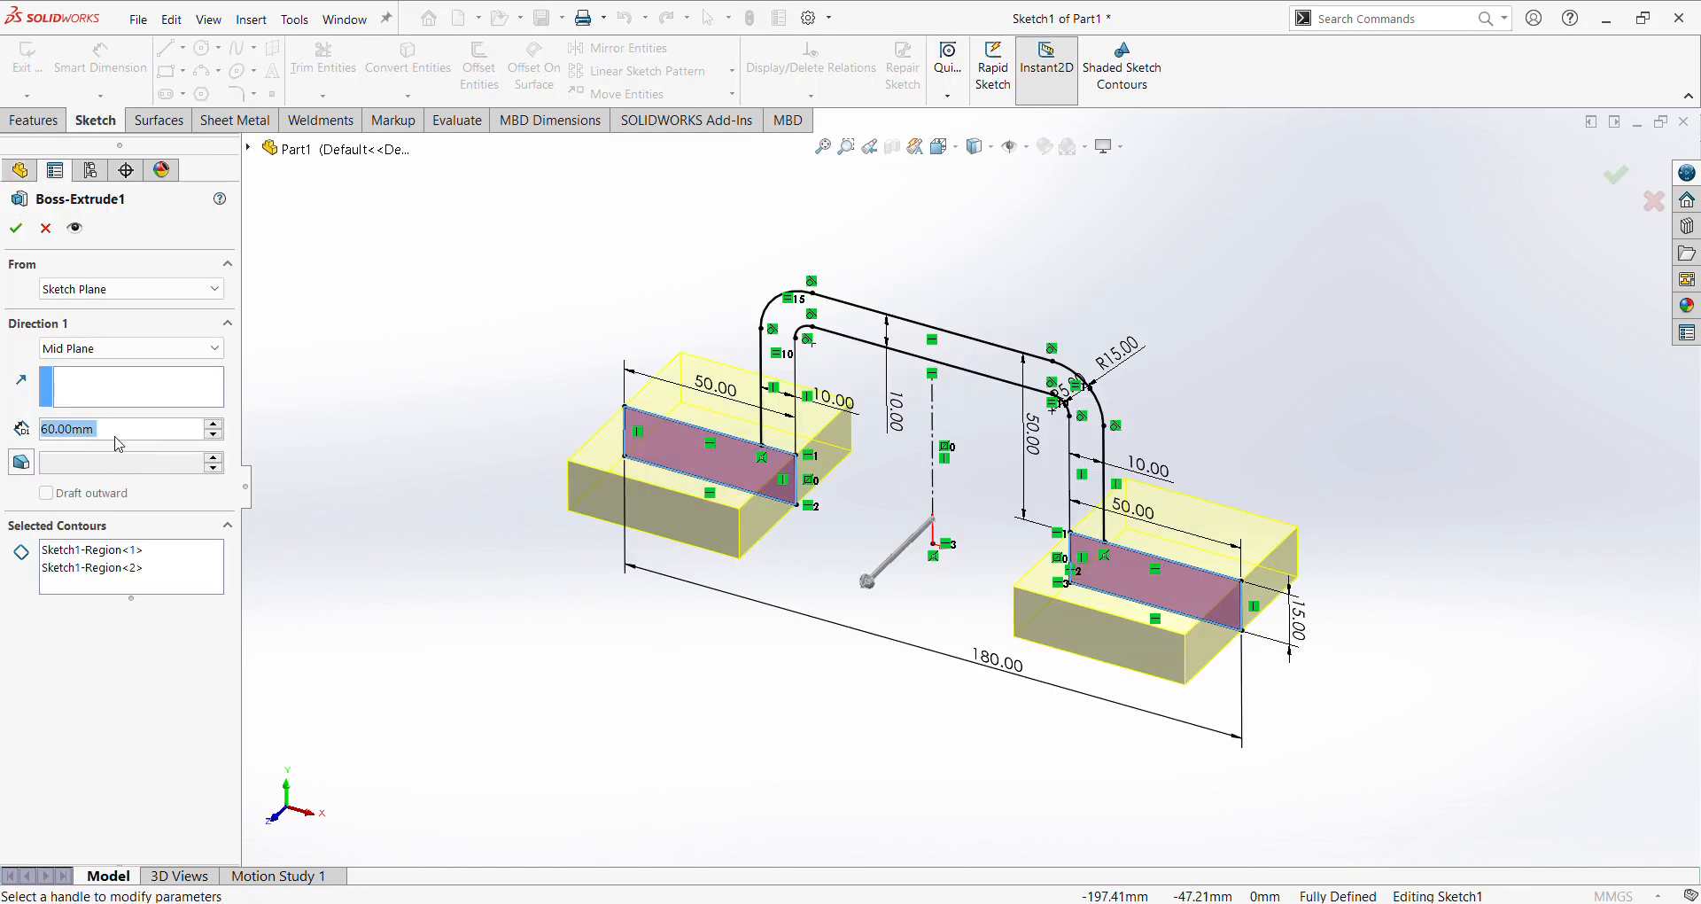
text(90)
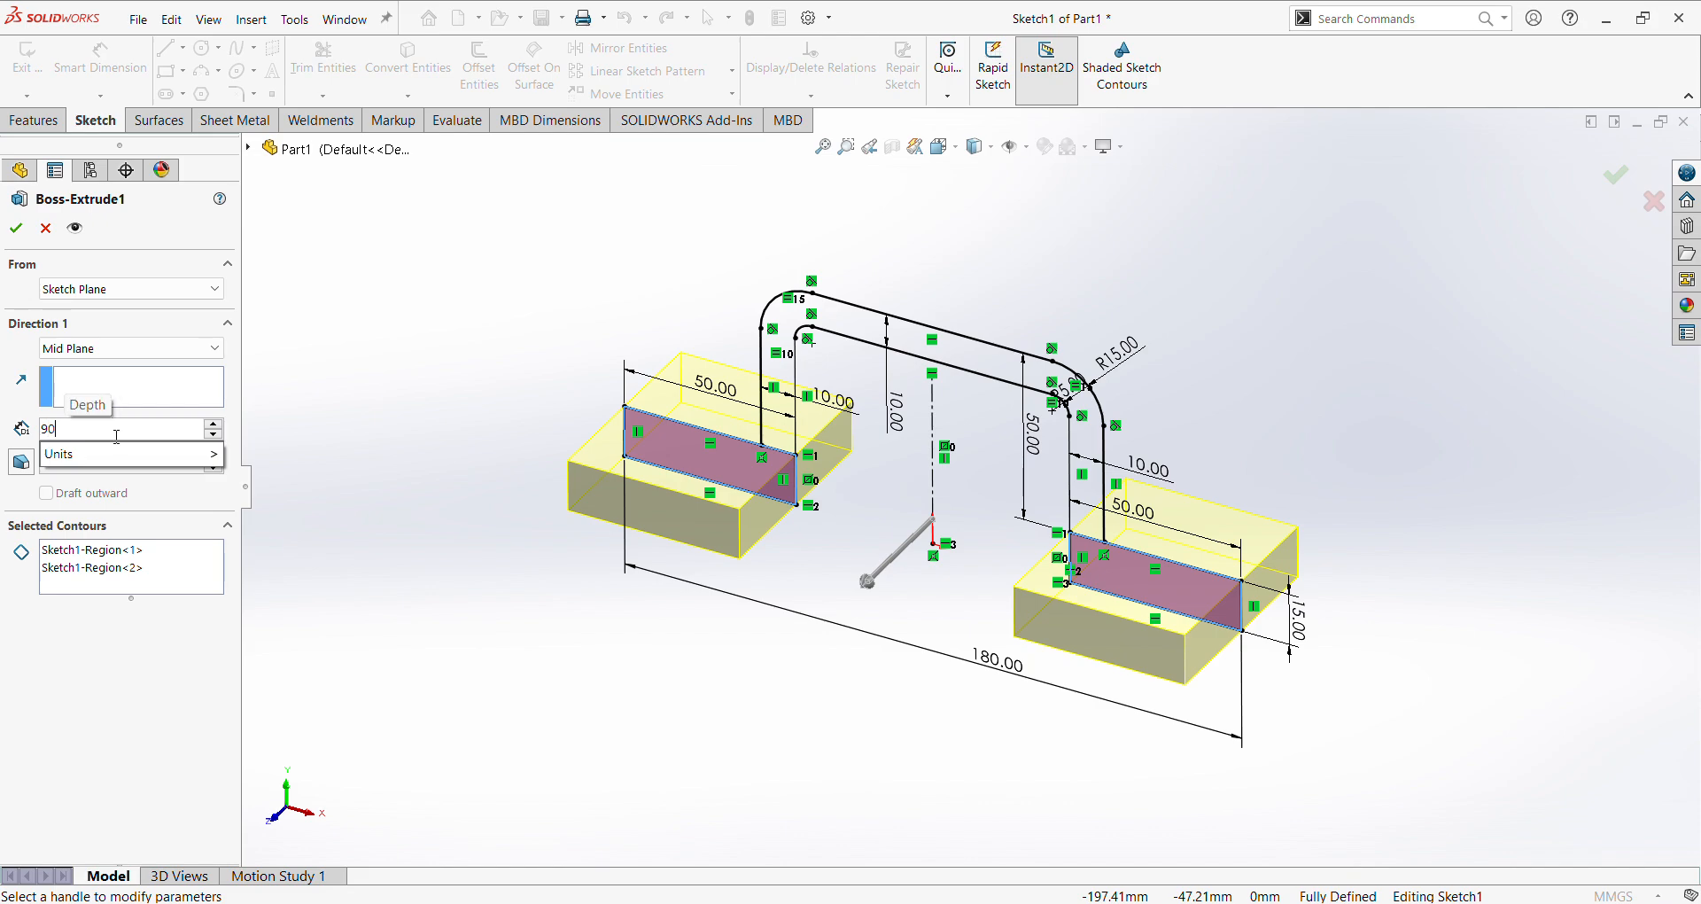
key(Return)
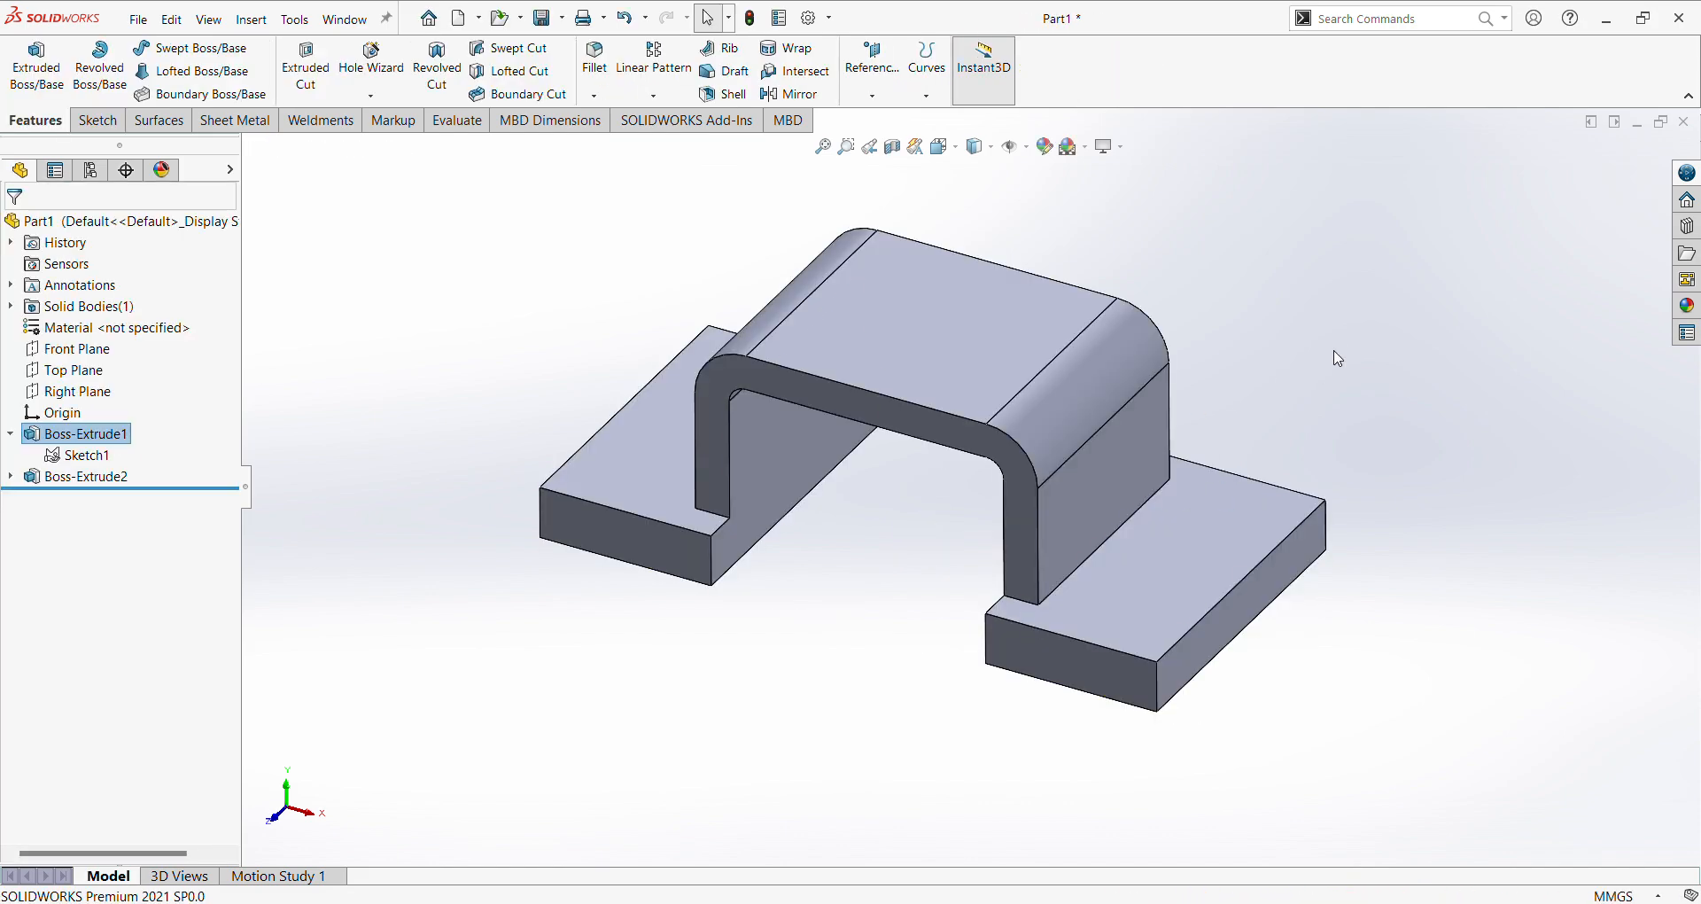
Start a new sketch on the bridge's flat top face, viewed normal to it.
middle_drag(1185, 736, 1040, 683)
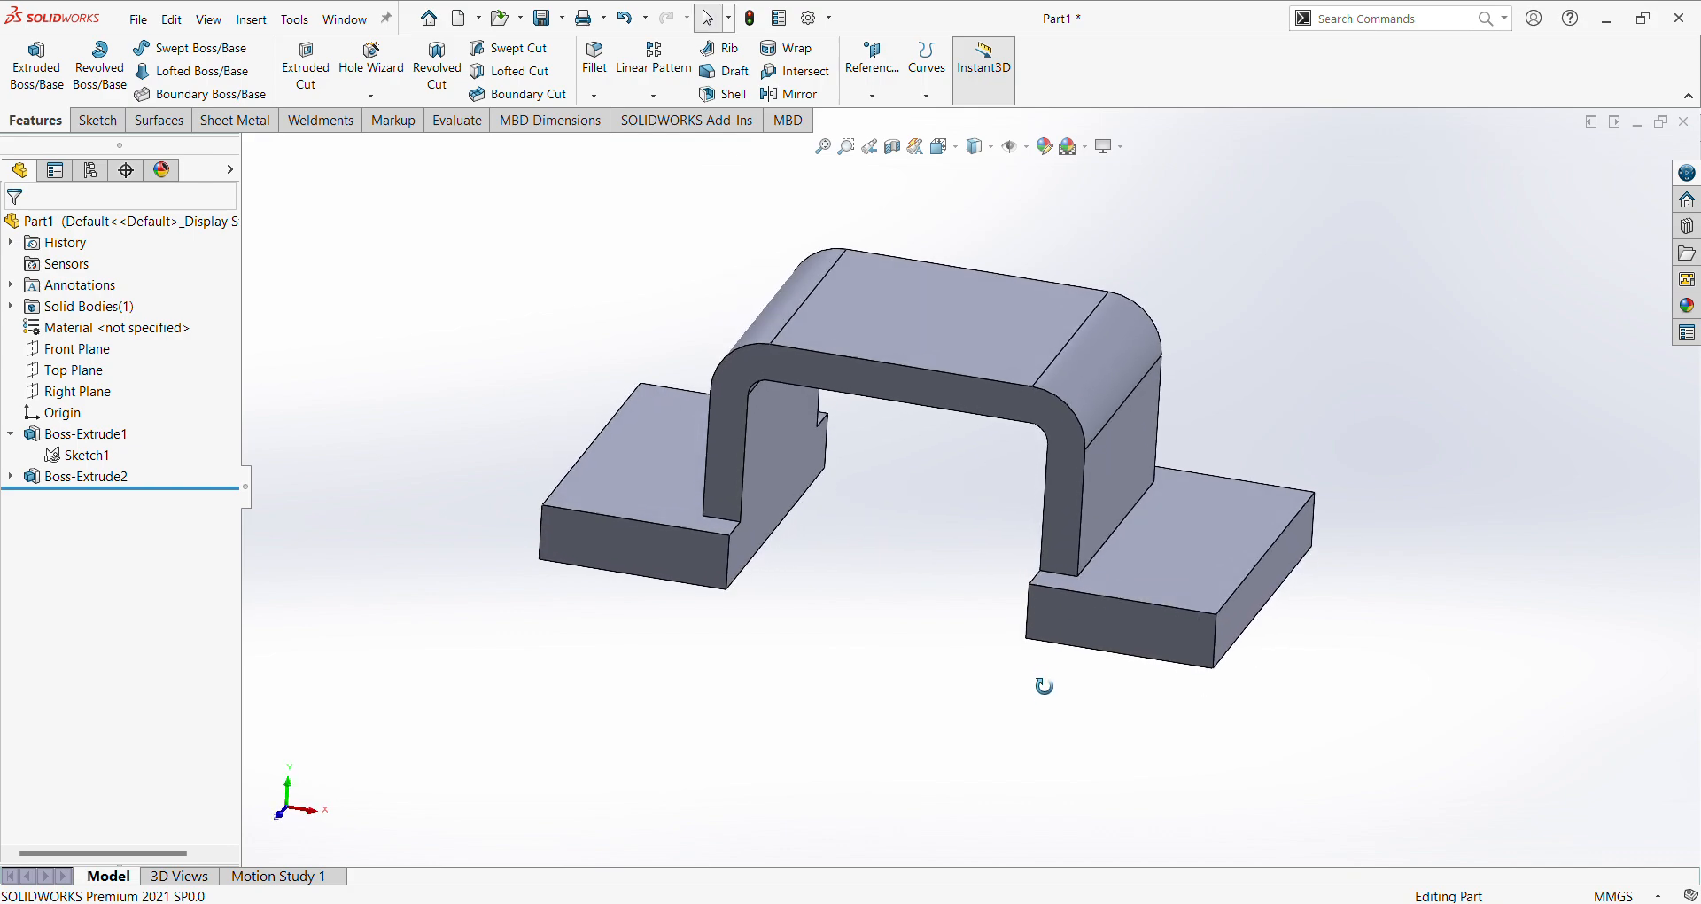
click(973, 337)
click(1051, 255)
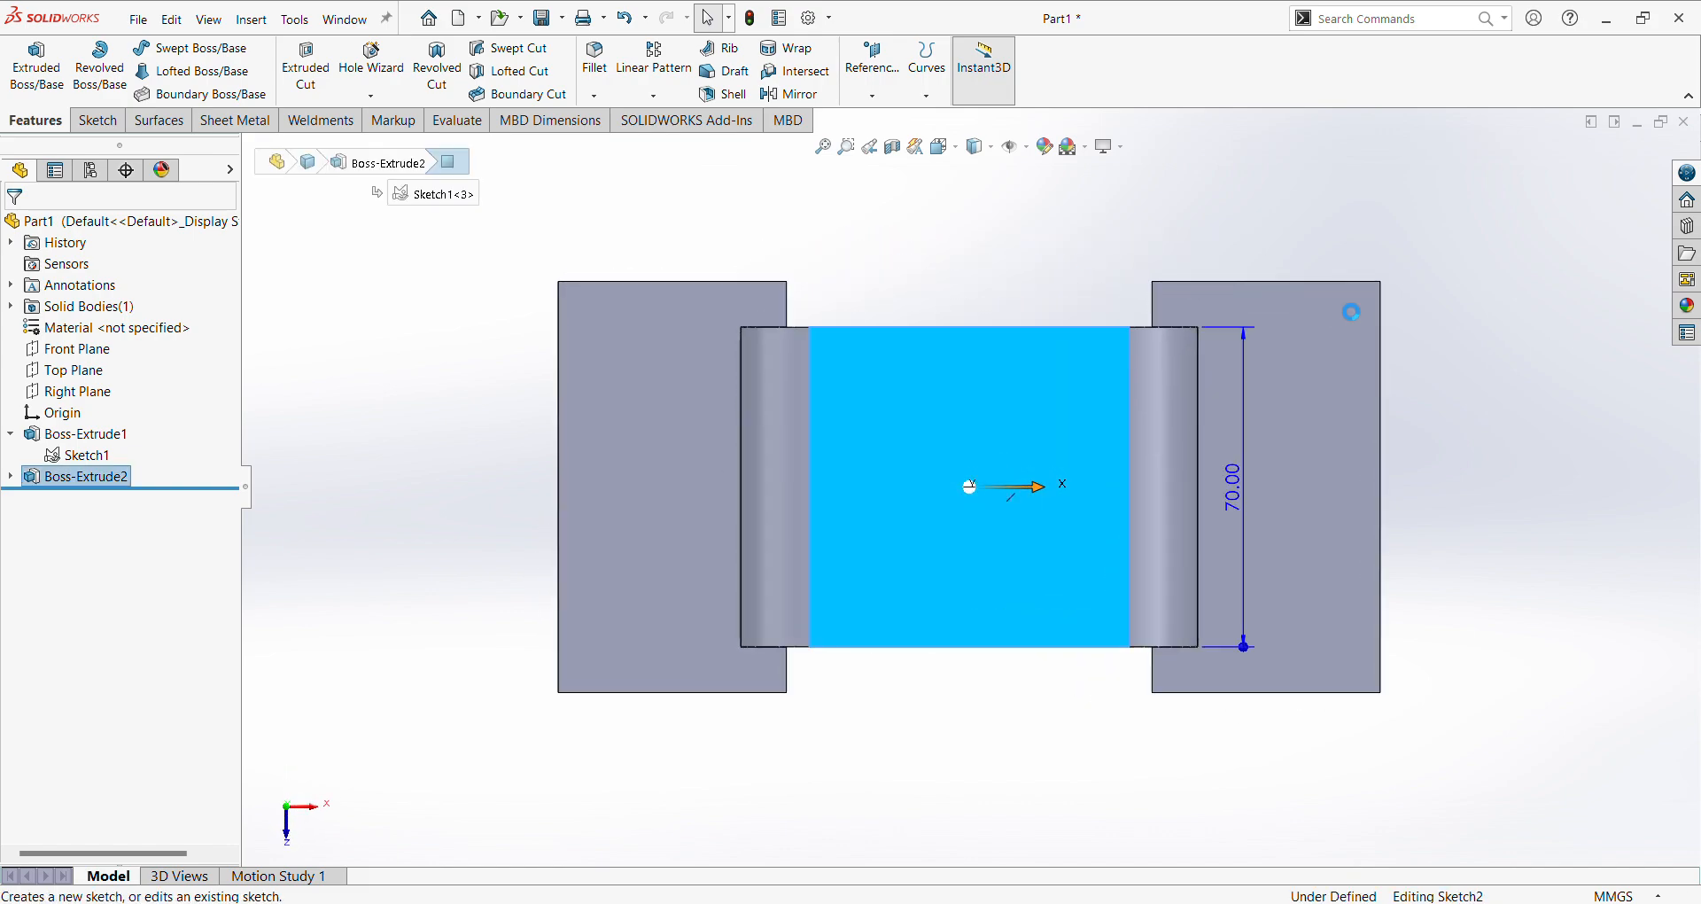
click(1293, 211)
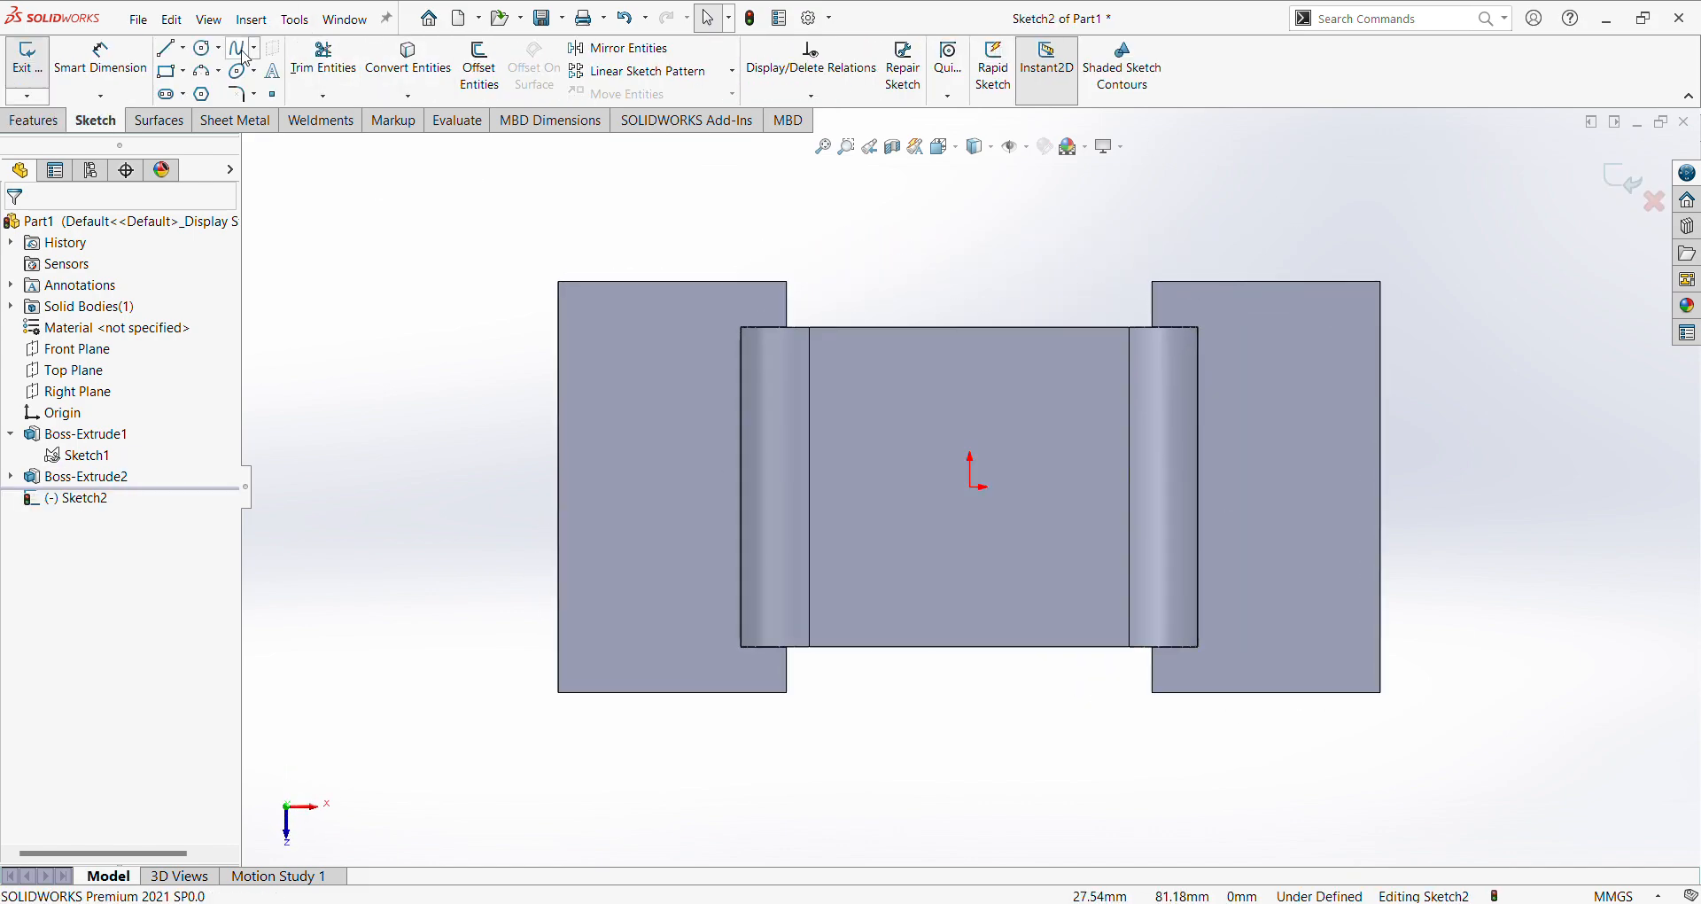
Sketch two concentric circles centred on the origin, with radii of about 17 mm and 10 mm.
click(205, 49)
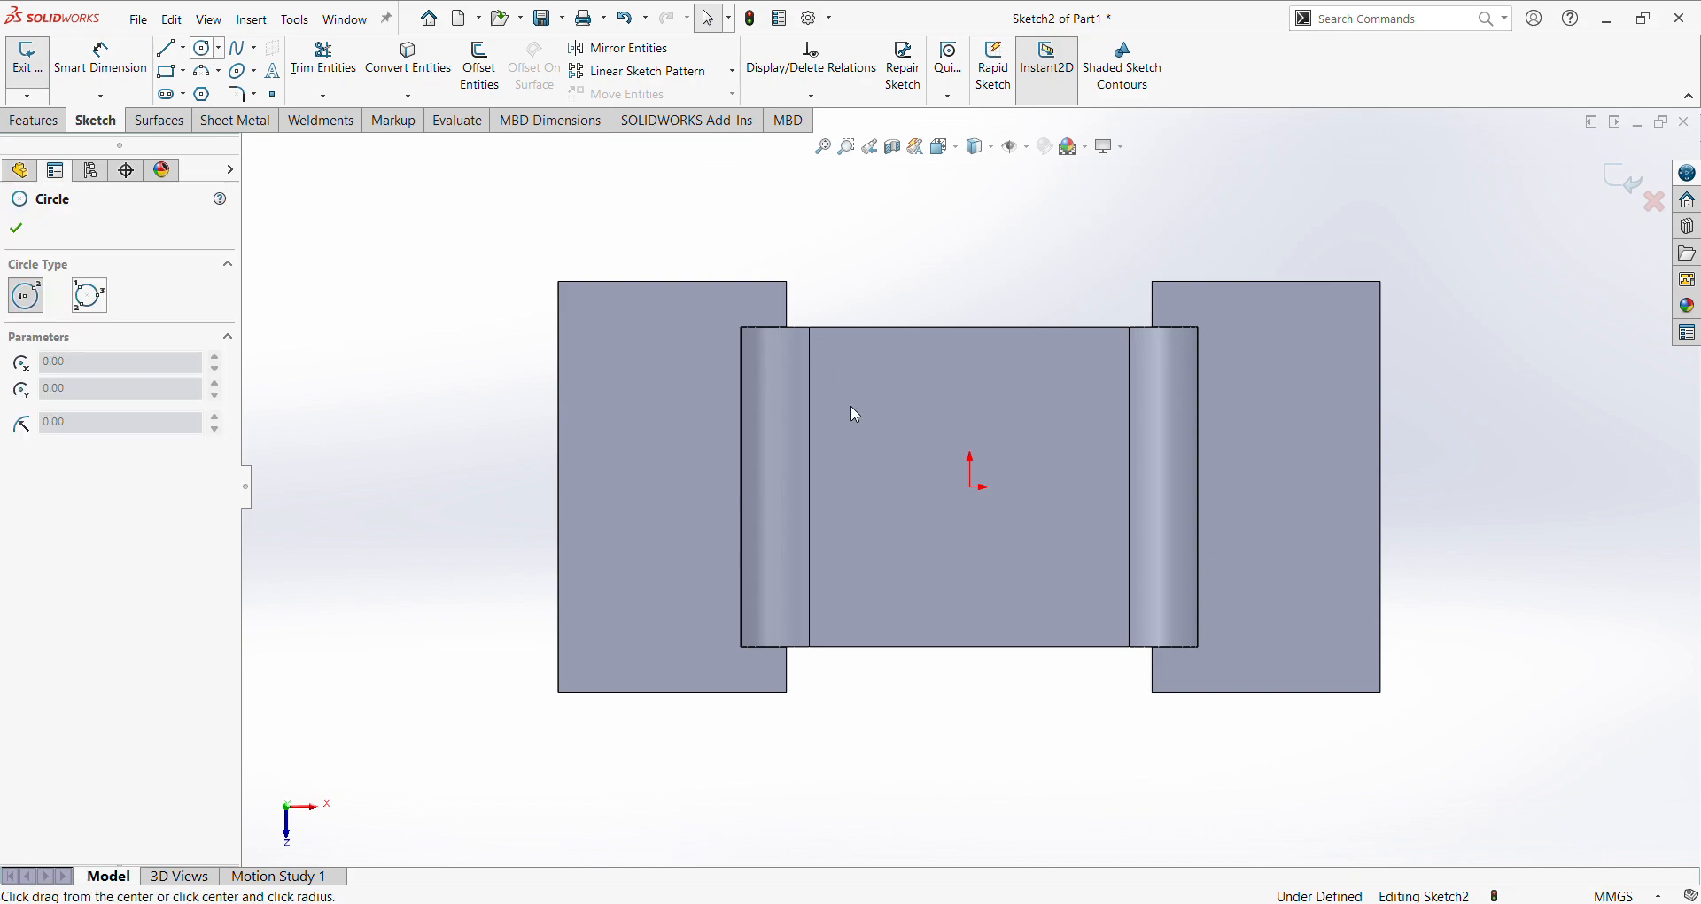
click(972, 487)
click(1028, 544)
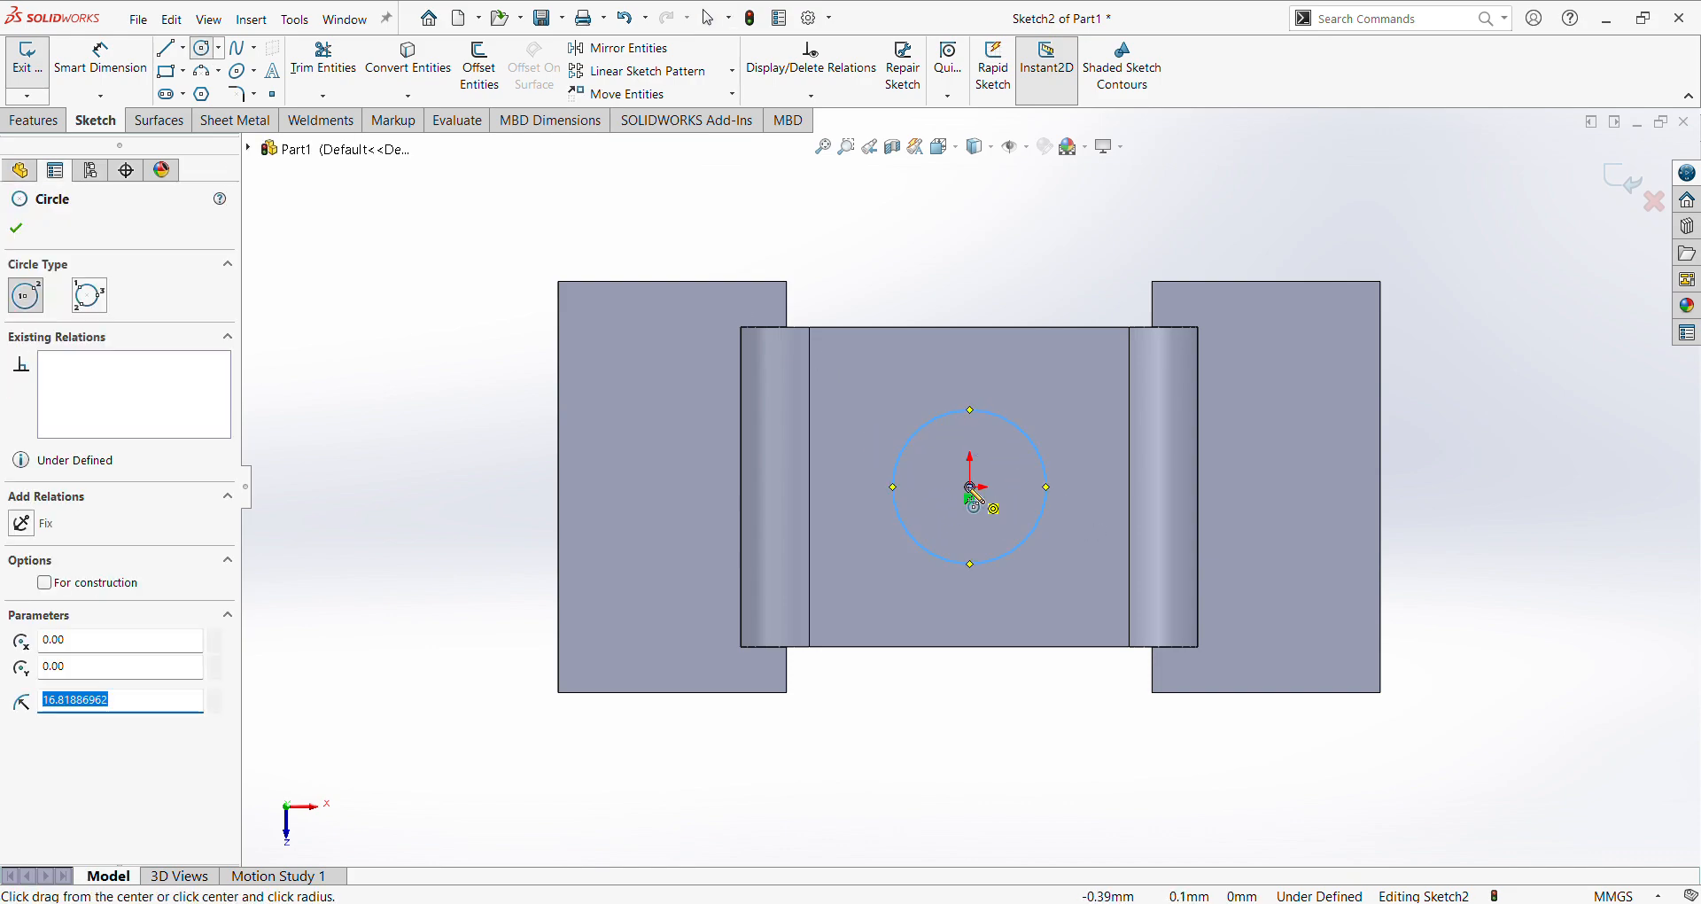
click(971, 487)
click(1018, 498)
Dimension the outer circle's diameter as 50 mm.
right_click(880, 228)
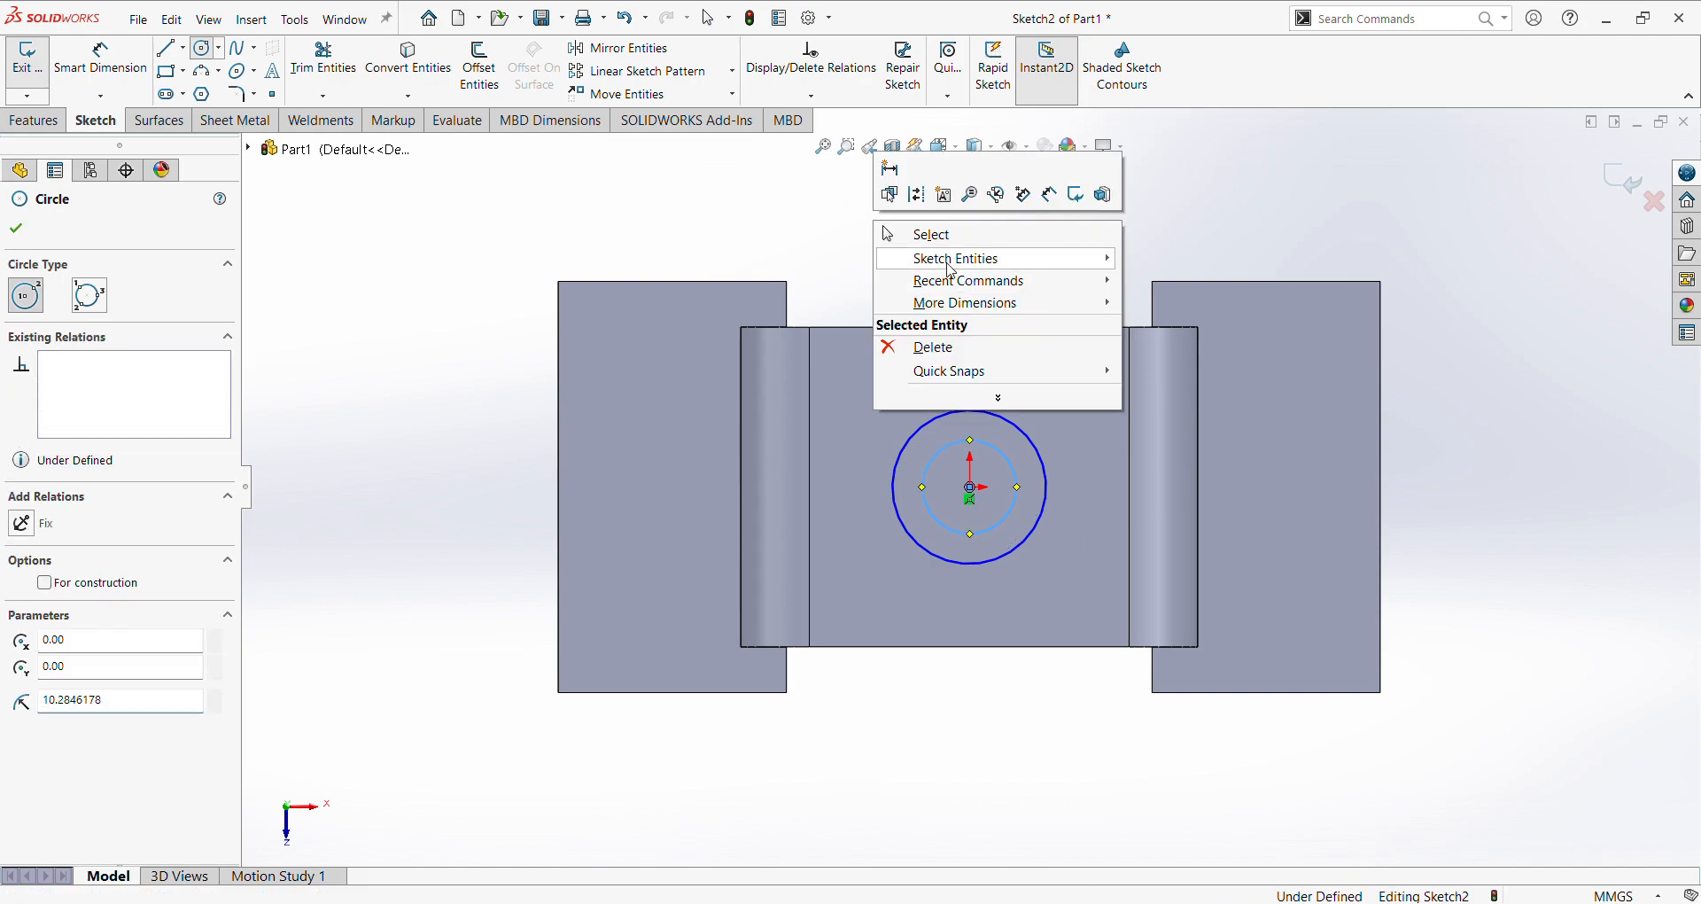
click(1050, 196)
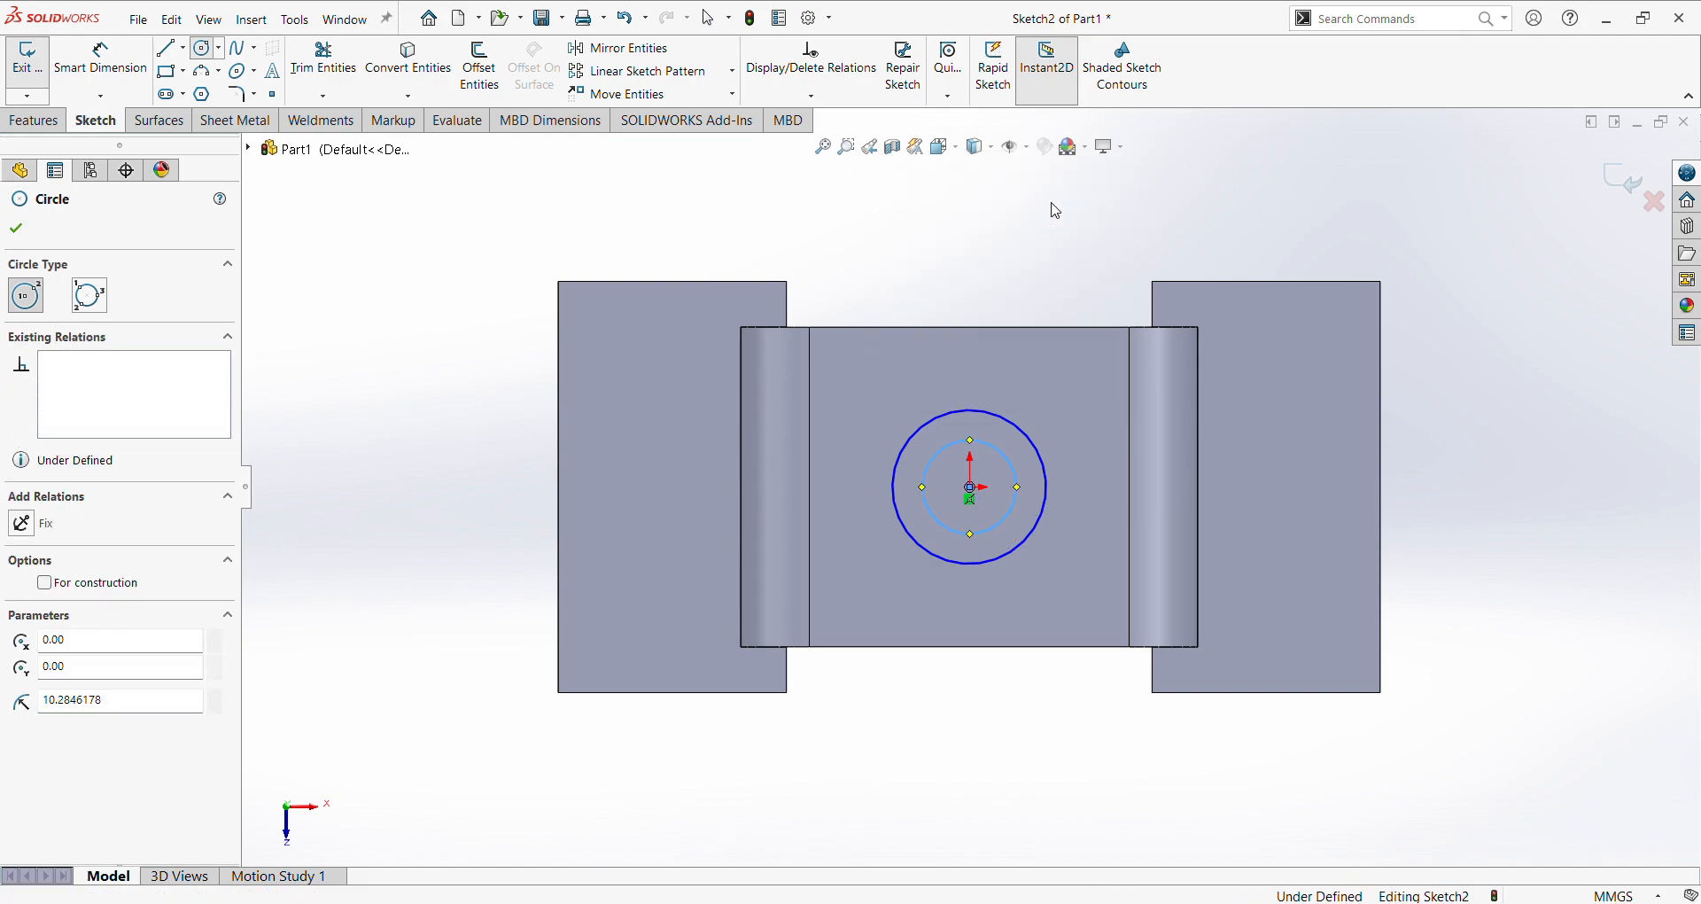
click(1040, 423)
click(1064, 395)
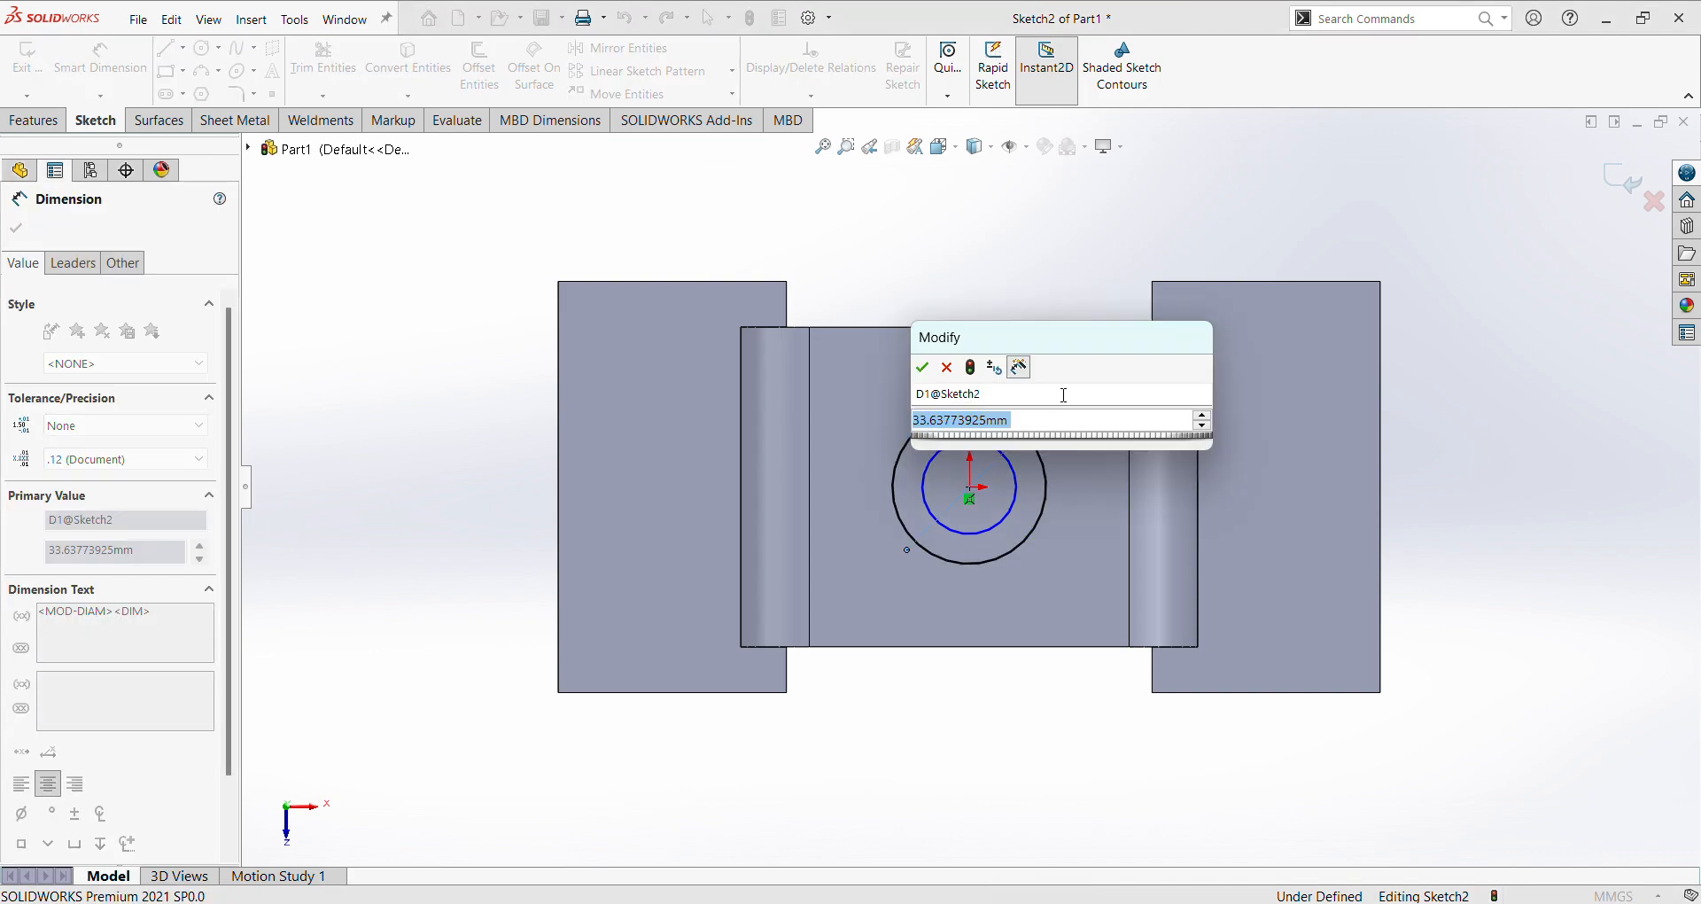
text(50)
key(Return)
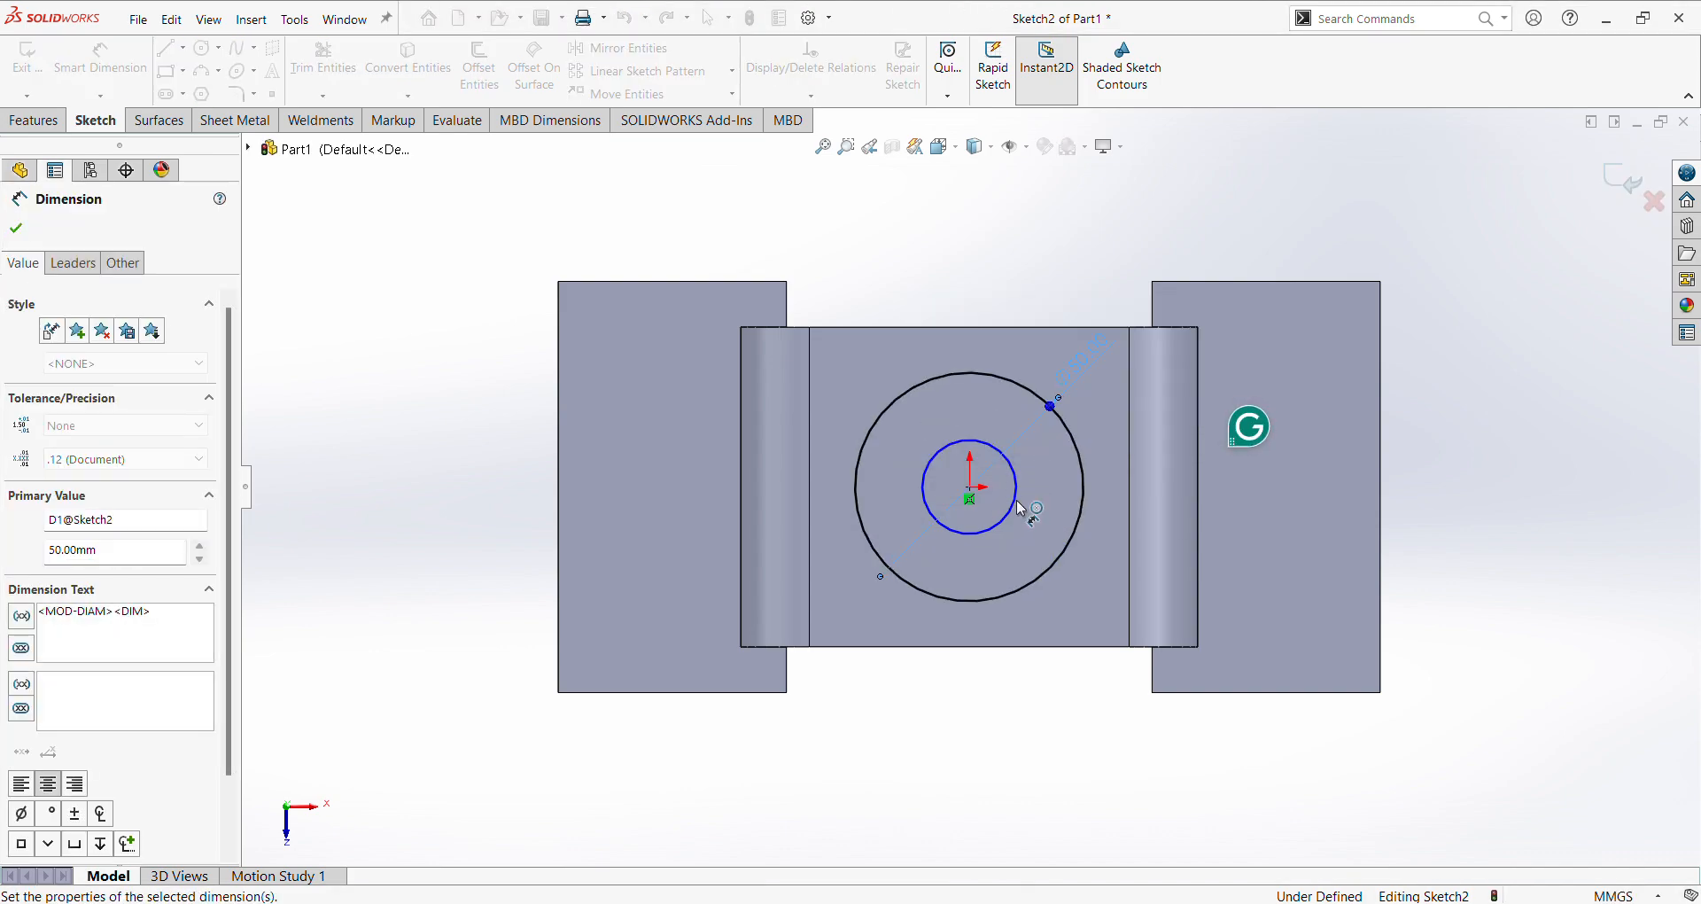
Dimension the inner circle's diameter as 30 mm and exit the sketch.
click(1019, 511)
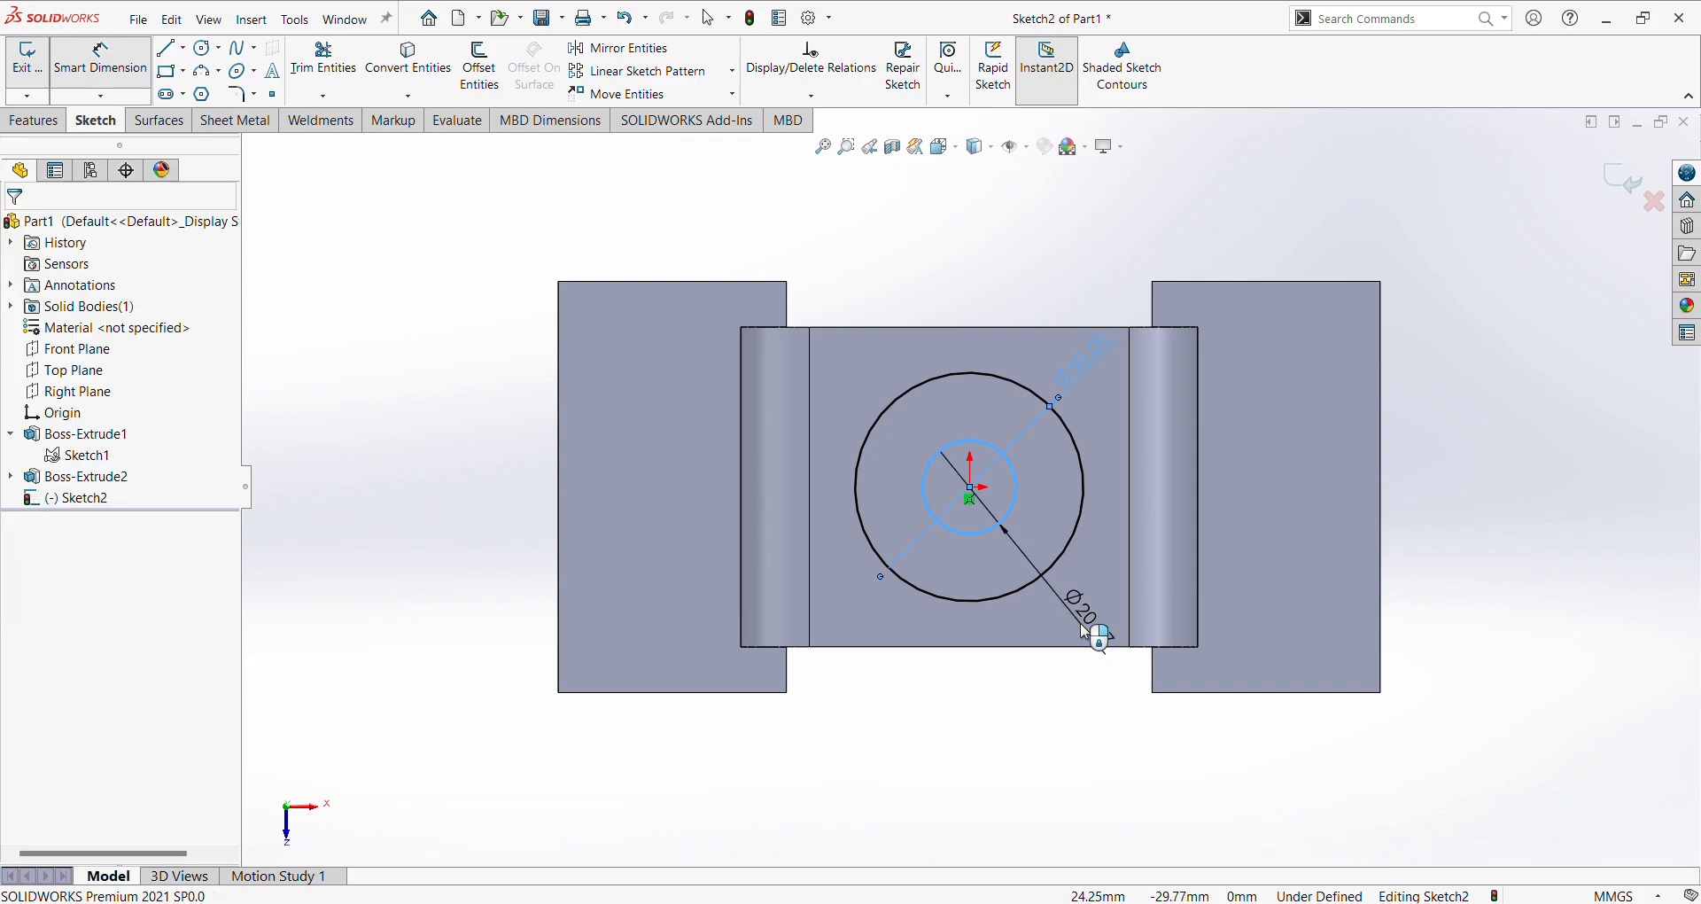
click(1084, 631)
text(30)
key(Return)
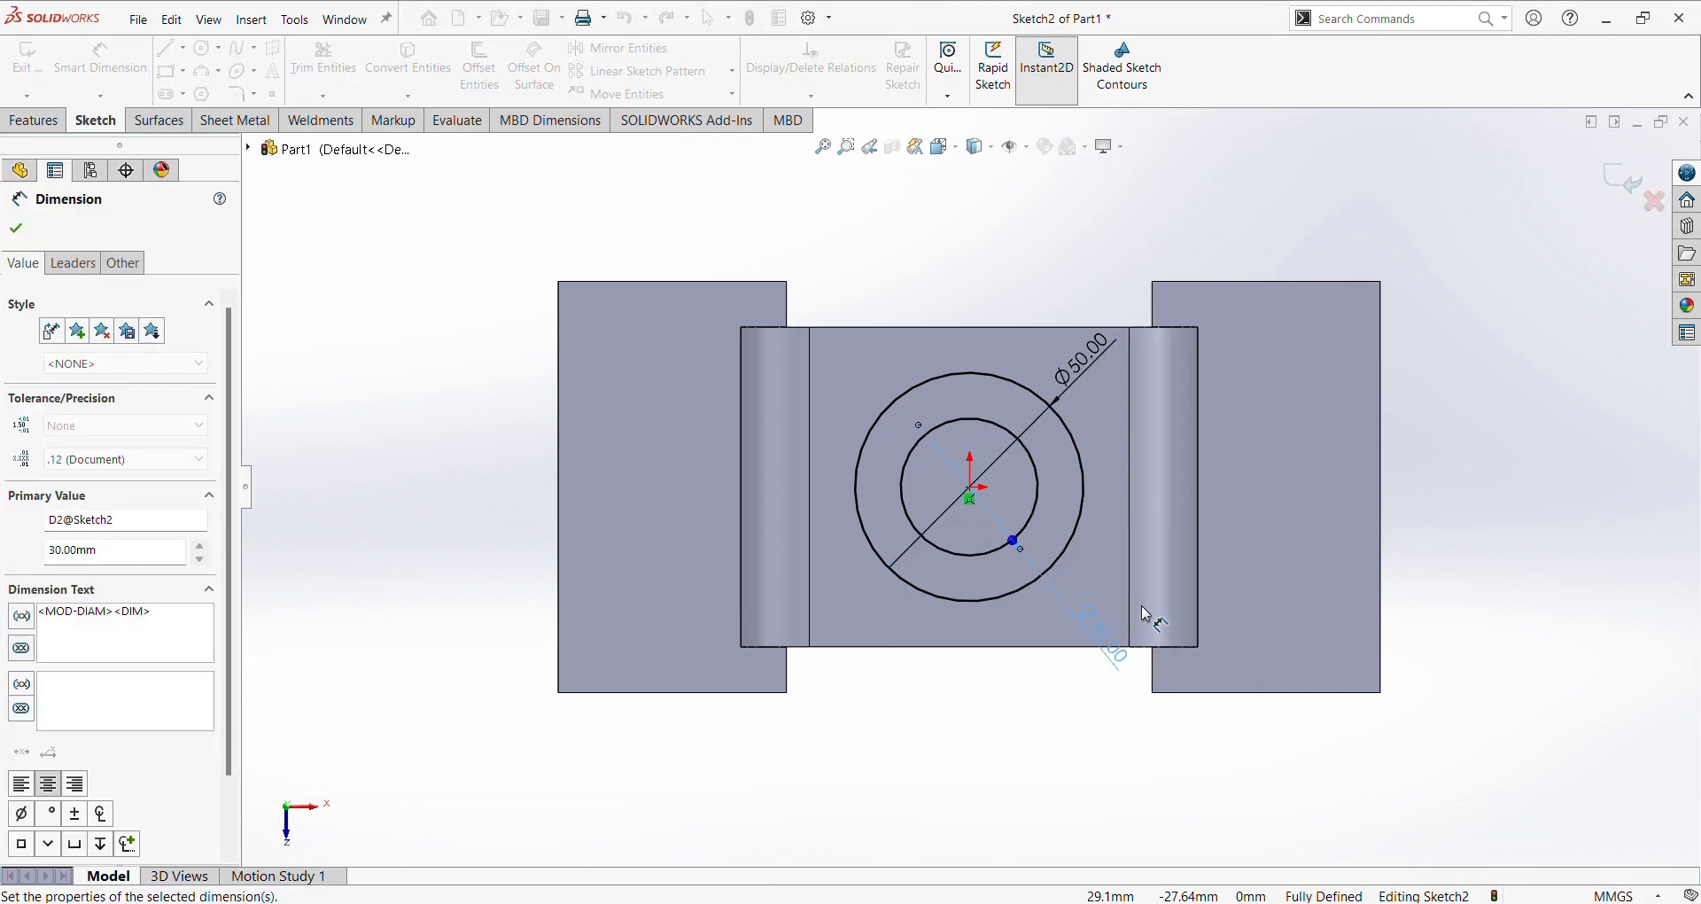
click(1614, 187)
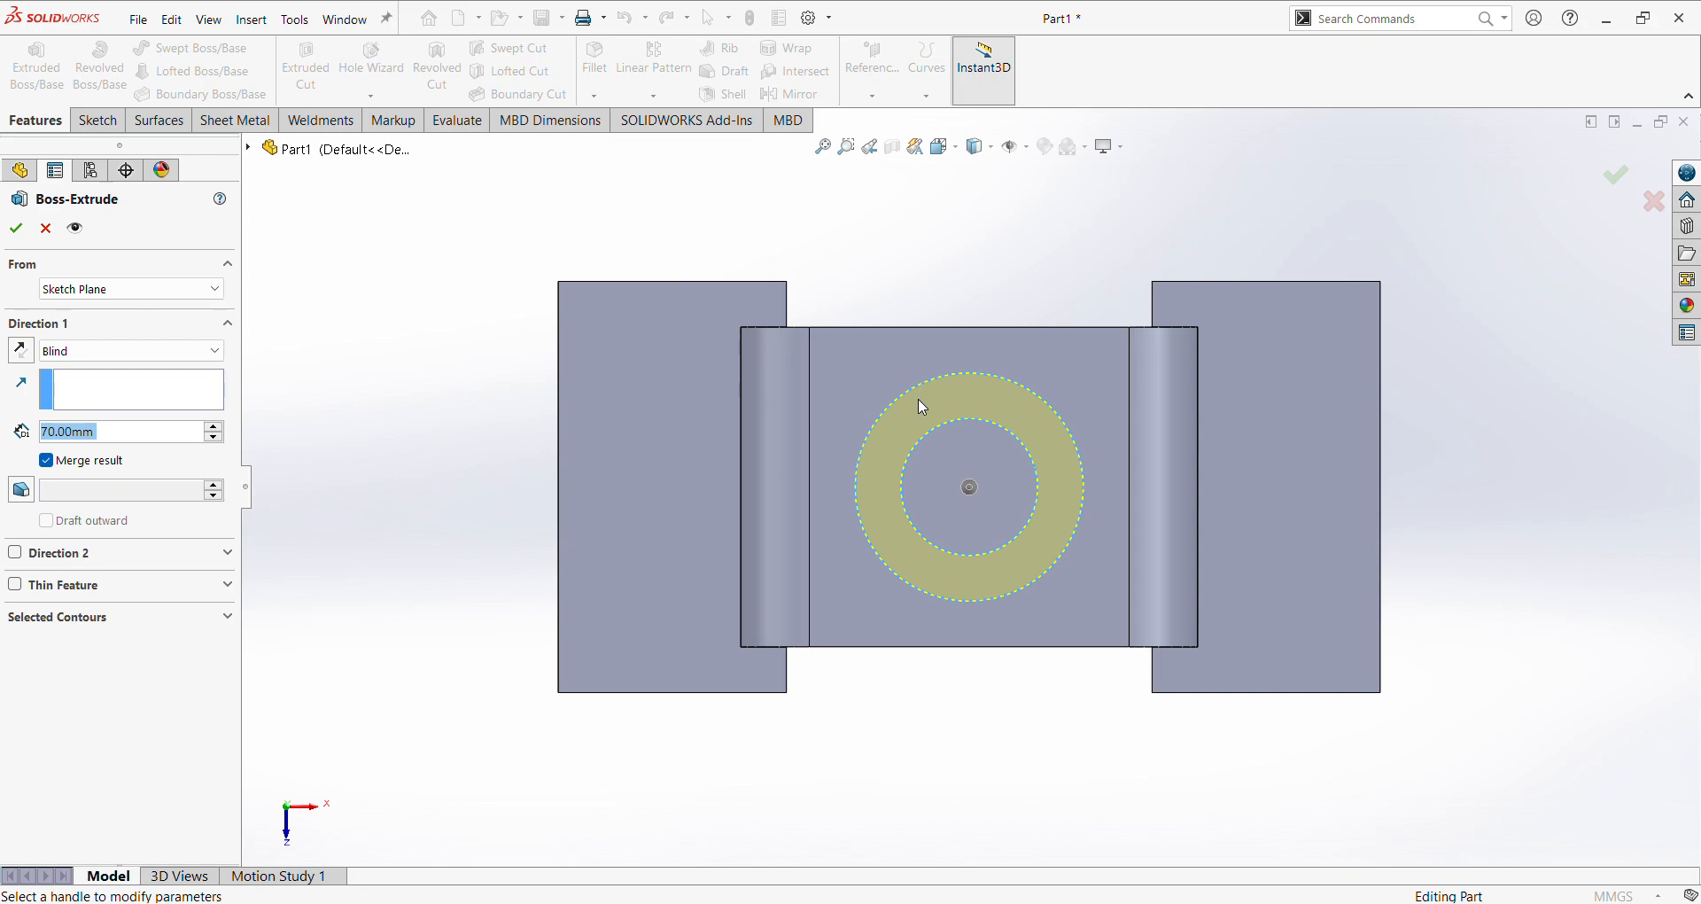
Extrude the ring between the two circles 30 mm upward from the bridge's top face, merged with the body.
middle_drag(866, 651, 869, 509)
scroll(890, 558, up, 3)
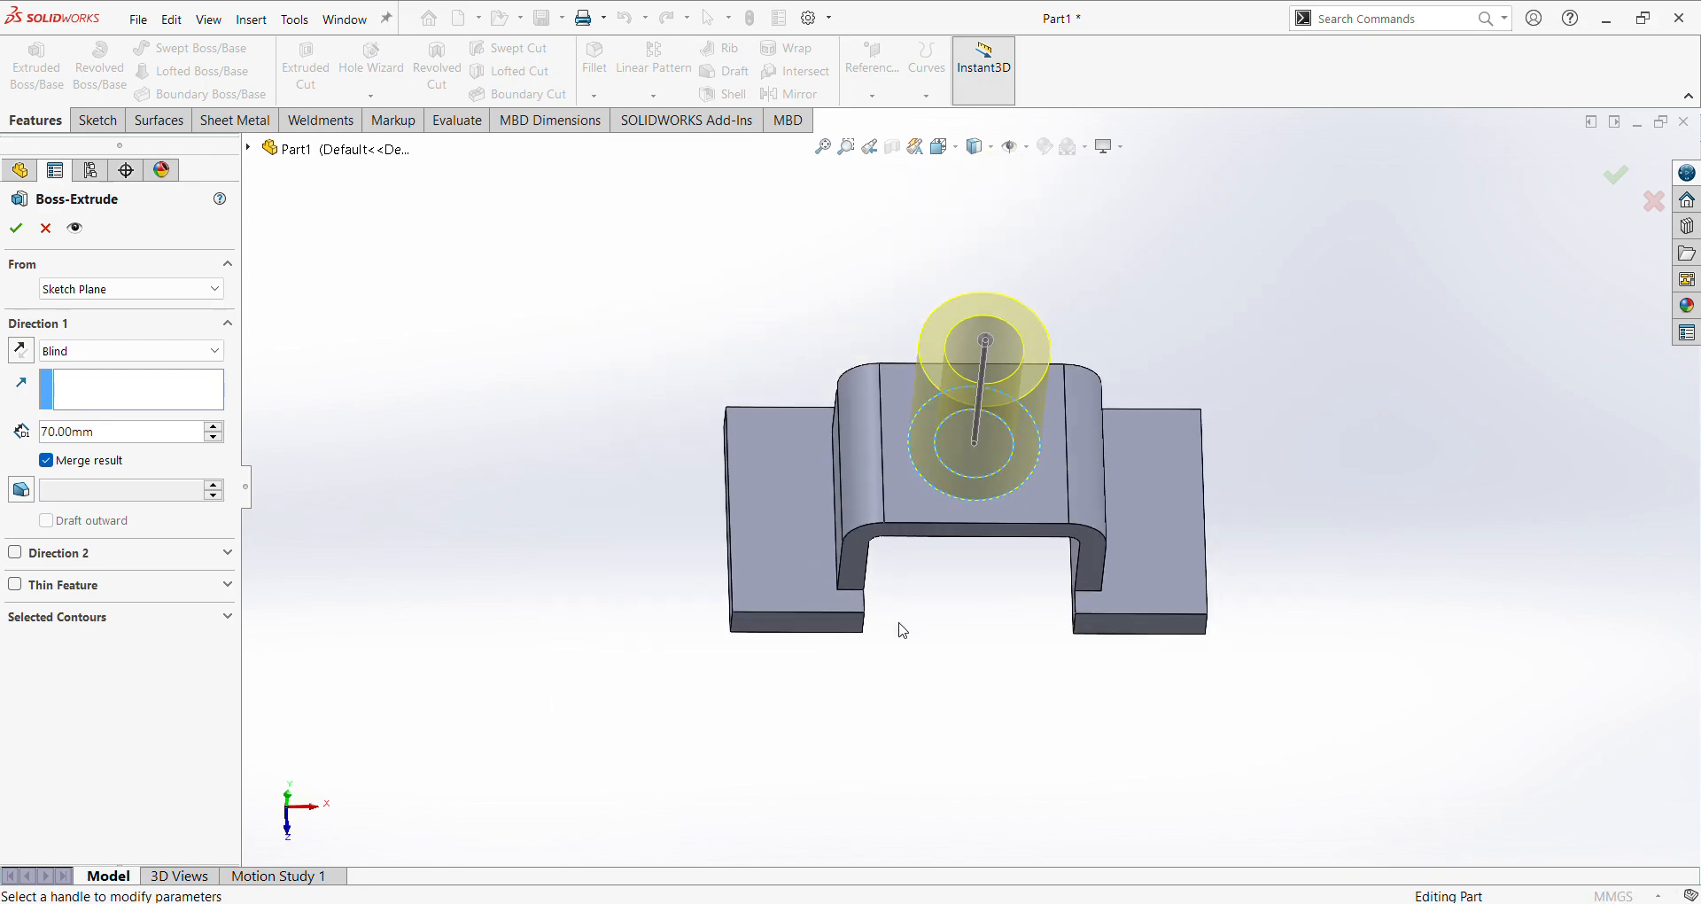
middle_drag(898, 623, 902, 476)
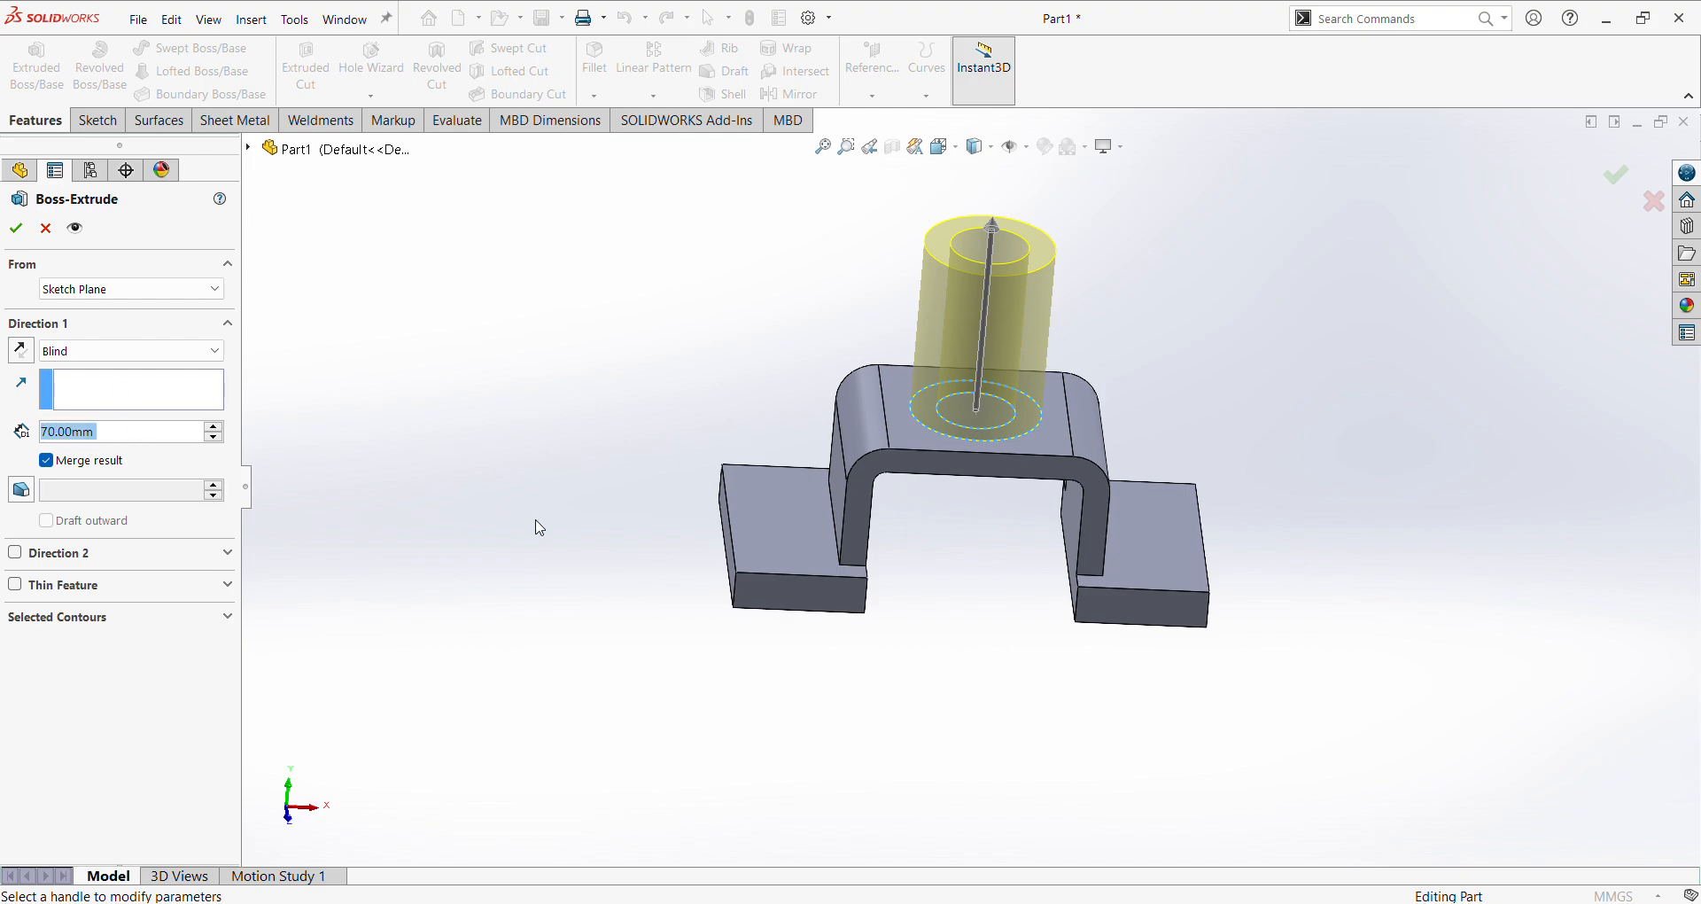
text(30)
key(Return)
key(Return)
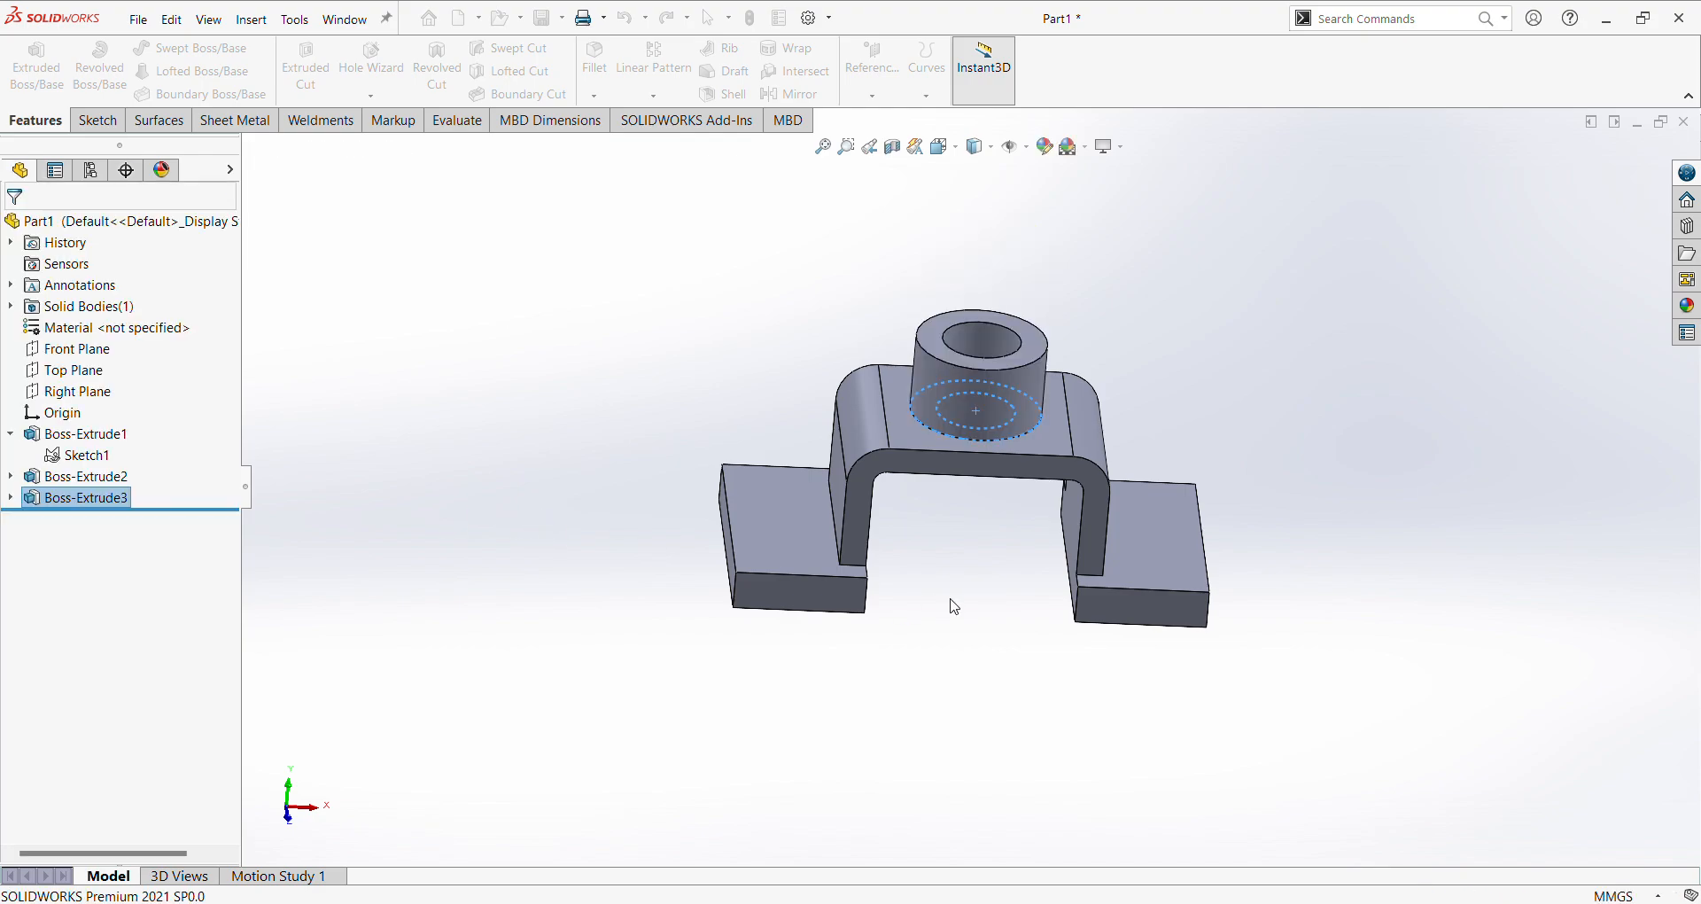
On the Front Plane, sketch a diagonal line from the boss's upper left corner to the left base block's outer top corner.
mouse_move(939, 558)
middle_down()
mouse_move(971, 505)
mouse_move(948, 561)
mouse_move(919, 562)
middle_up()
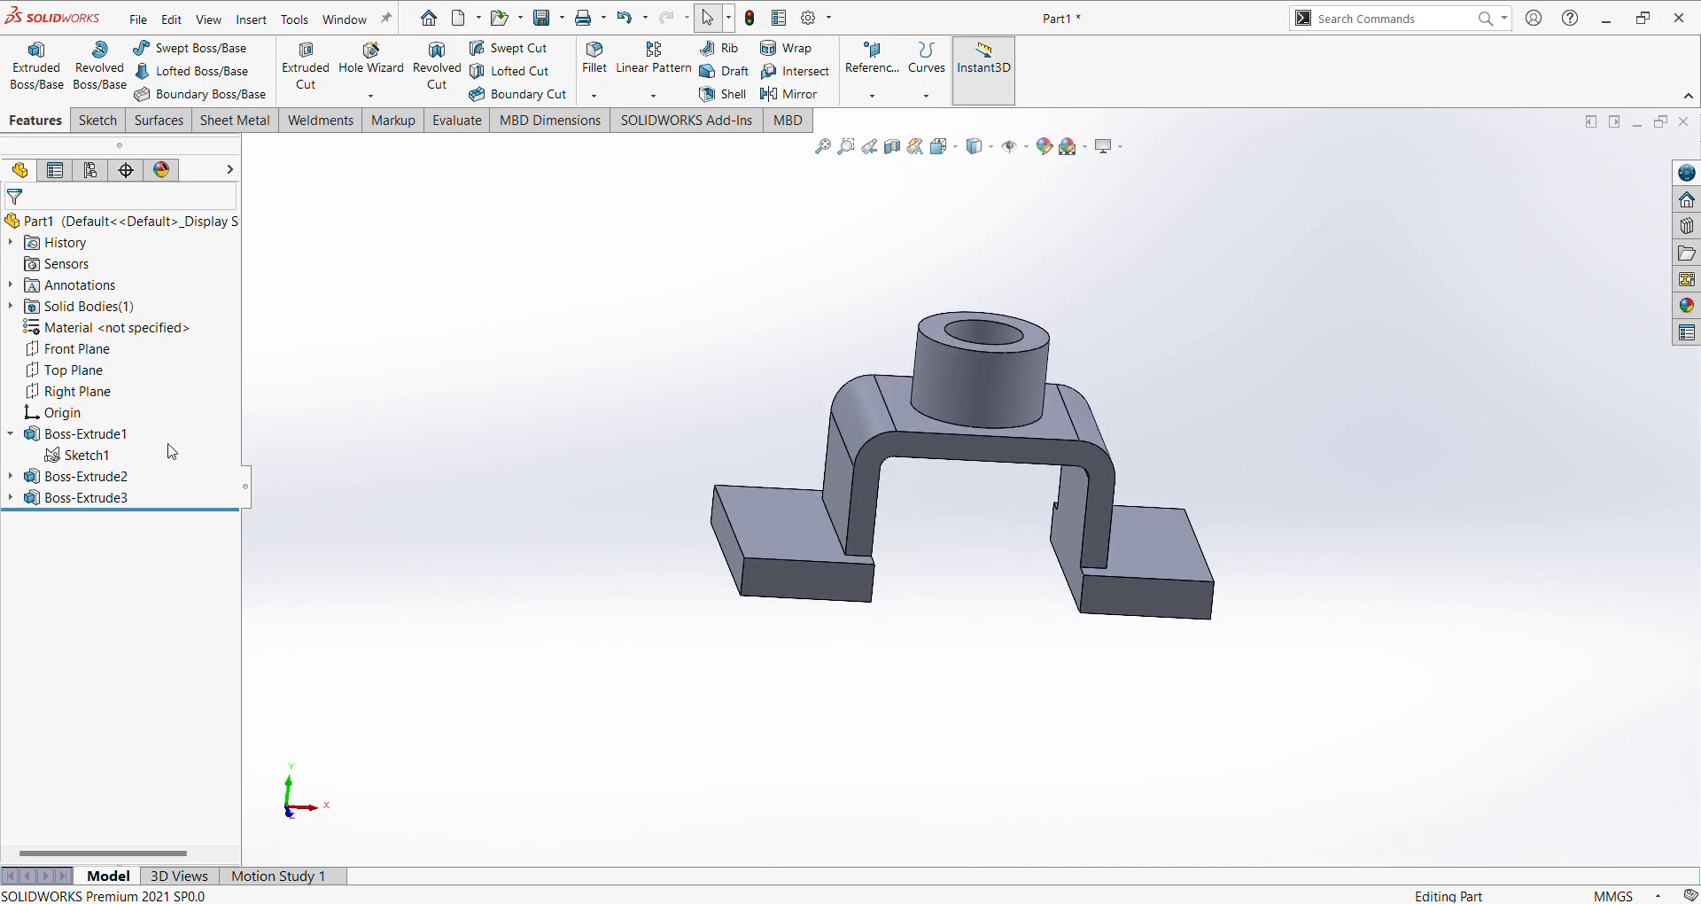
click(80, 351)
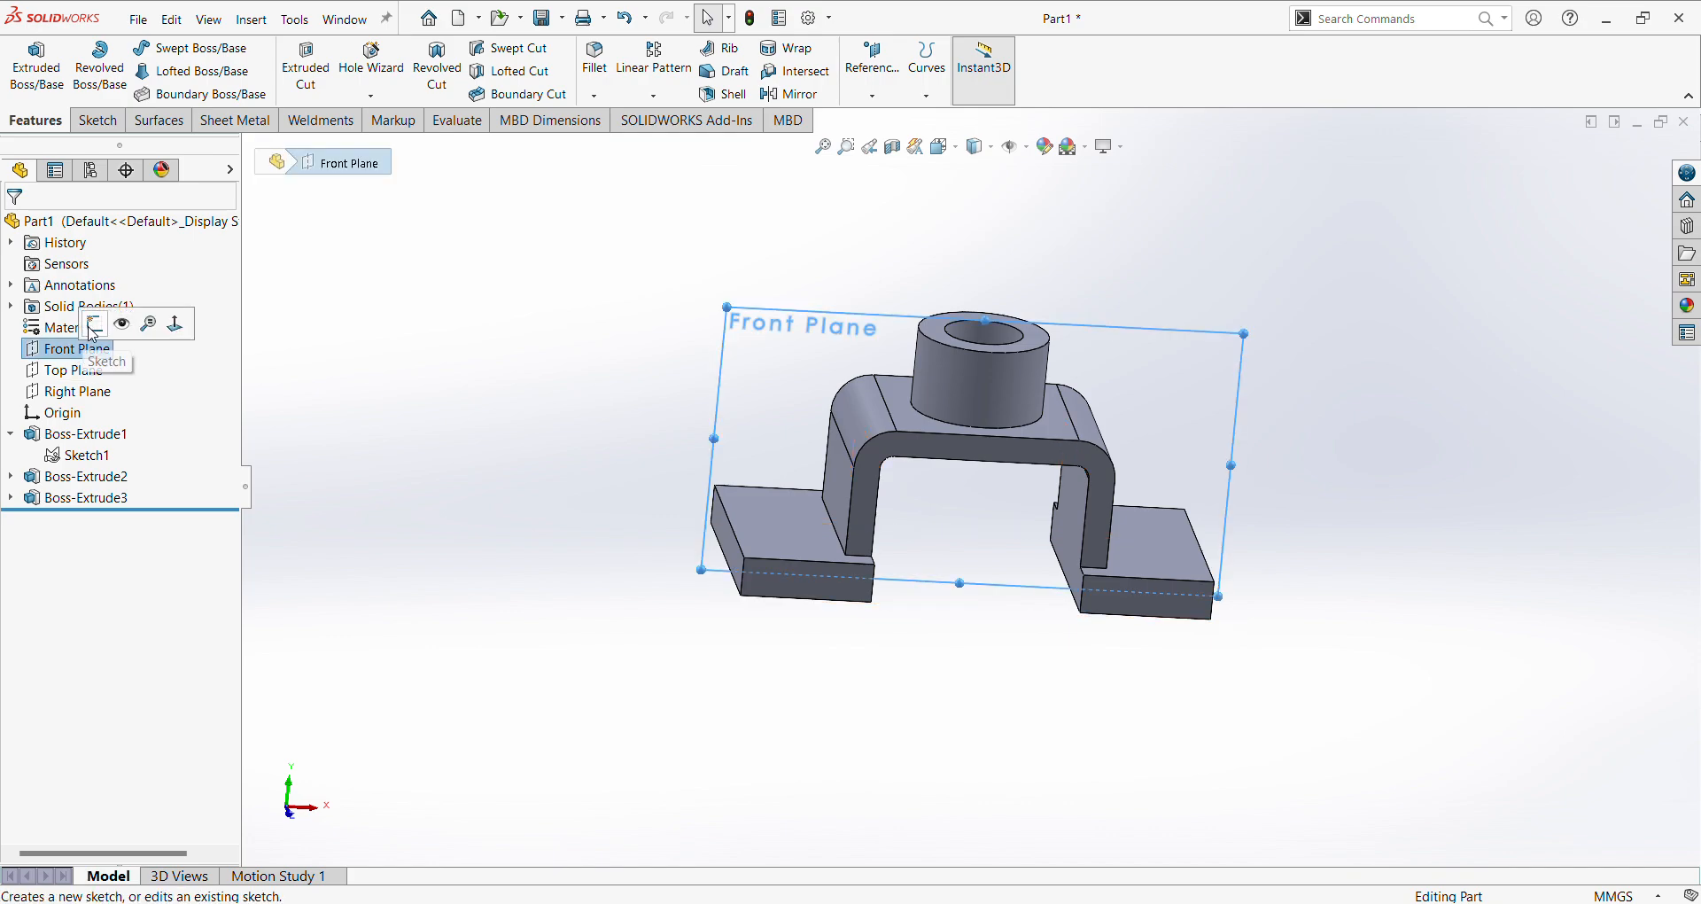
click(97, 324)
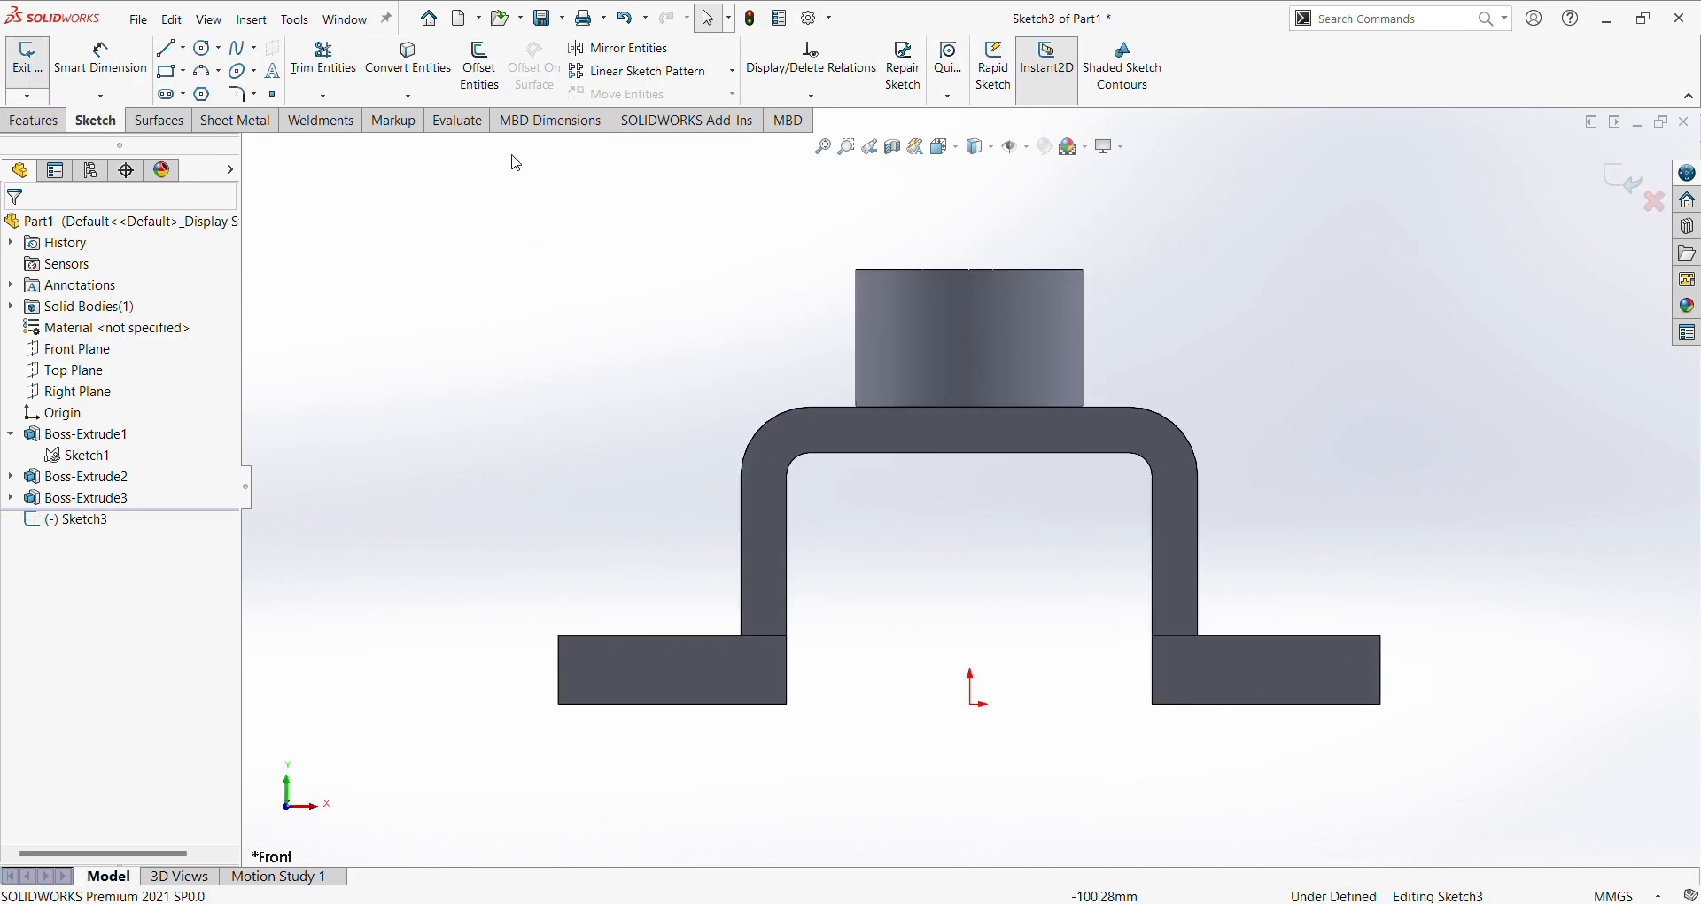
click(166, 47)
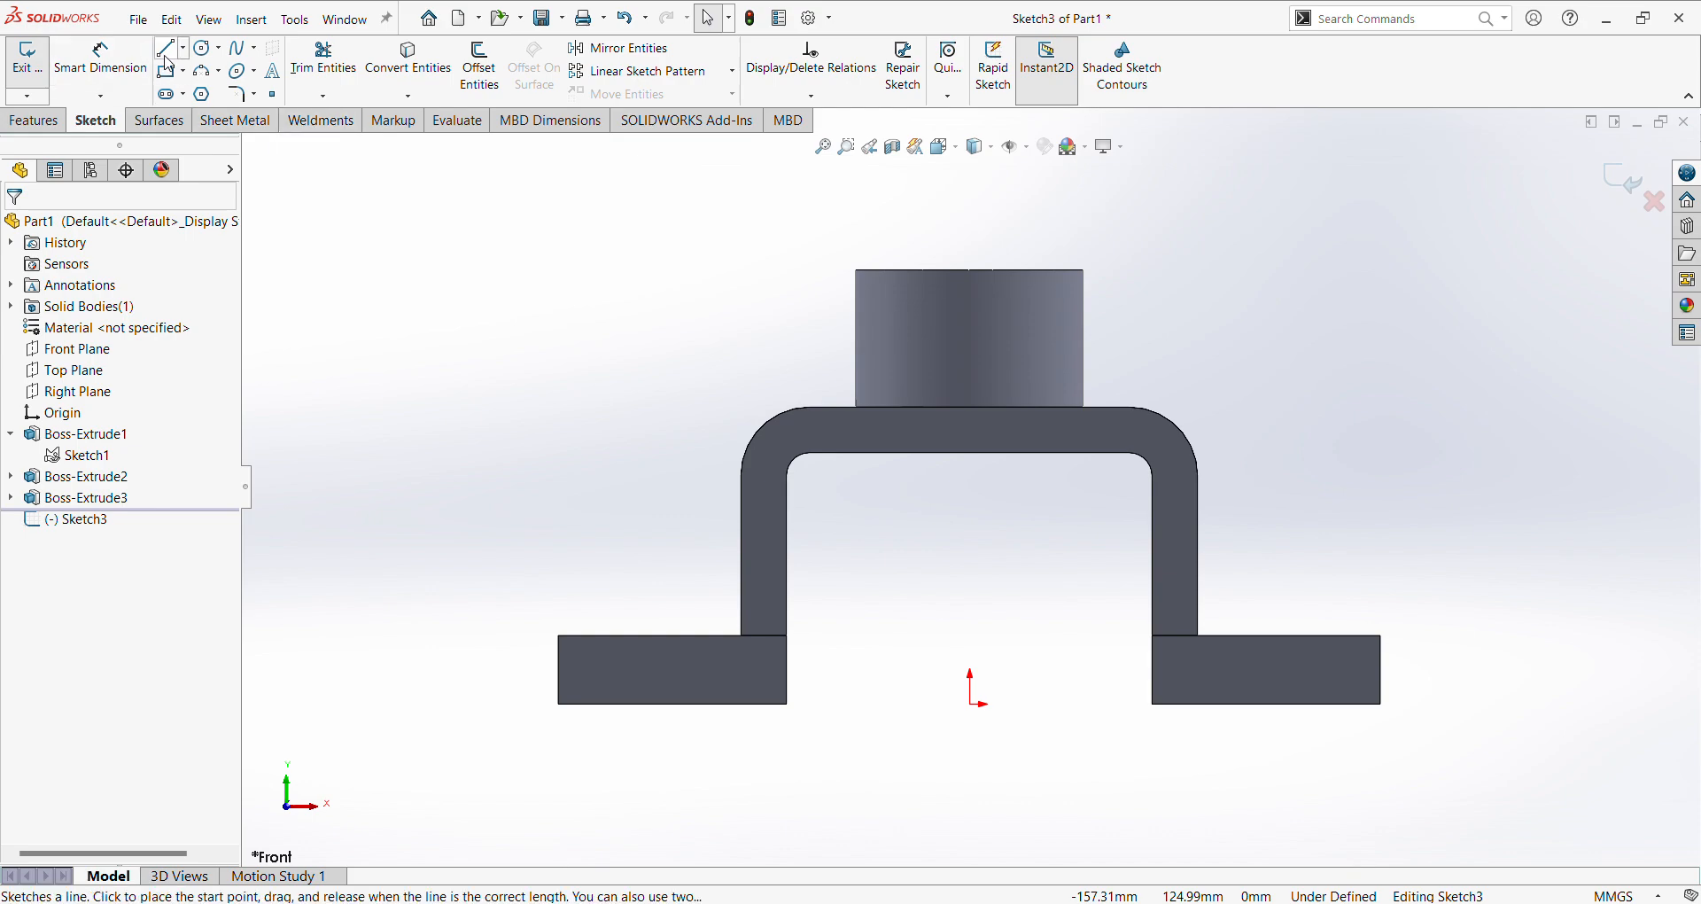
click(855, 269)
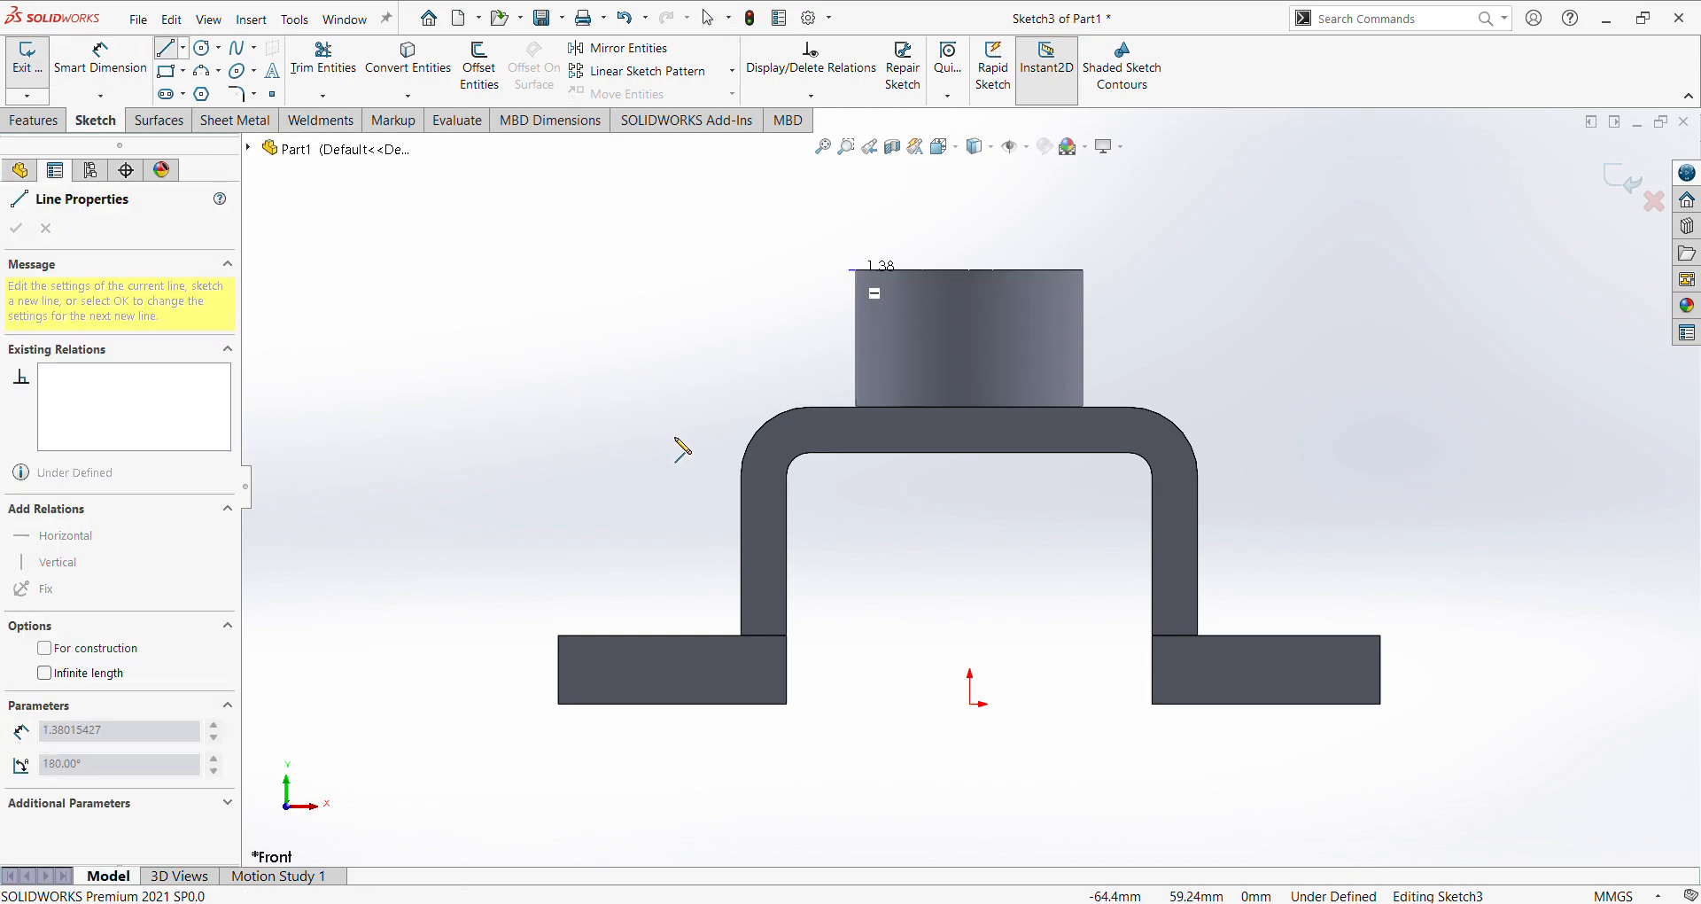
click(563, 631)
right_click(467, 484)
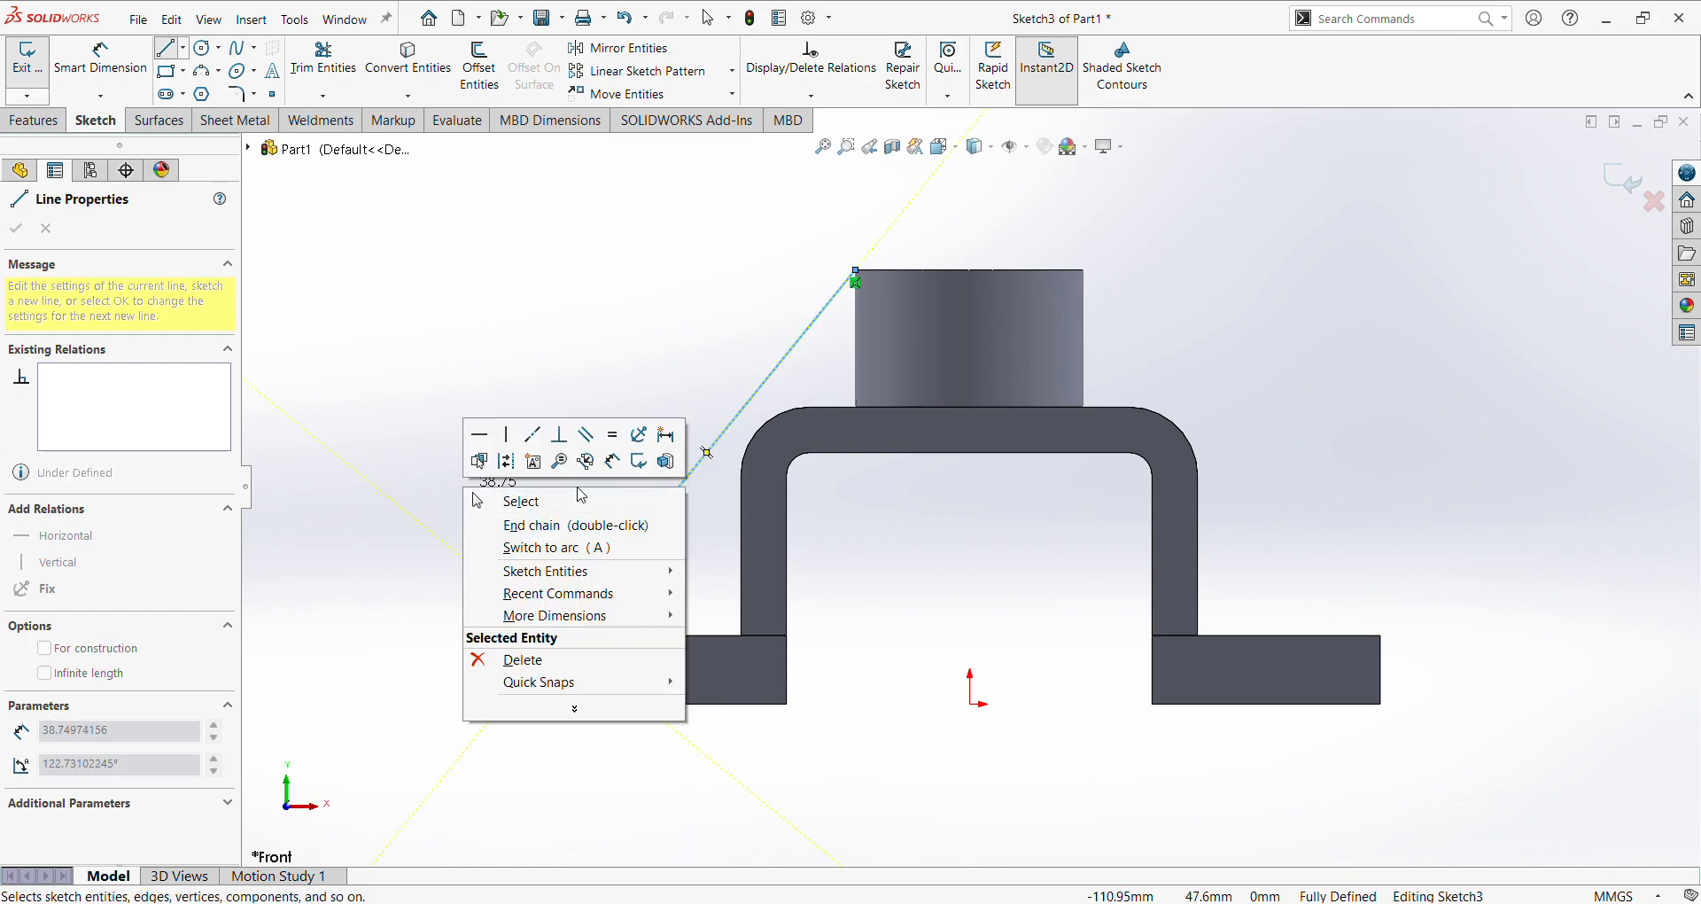
click(577, 499)
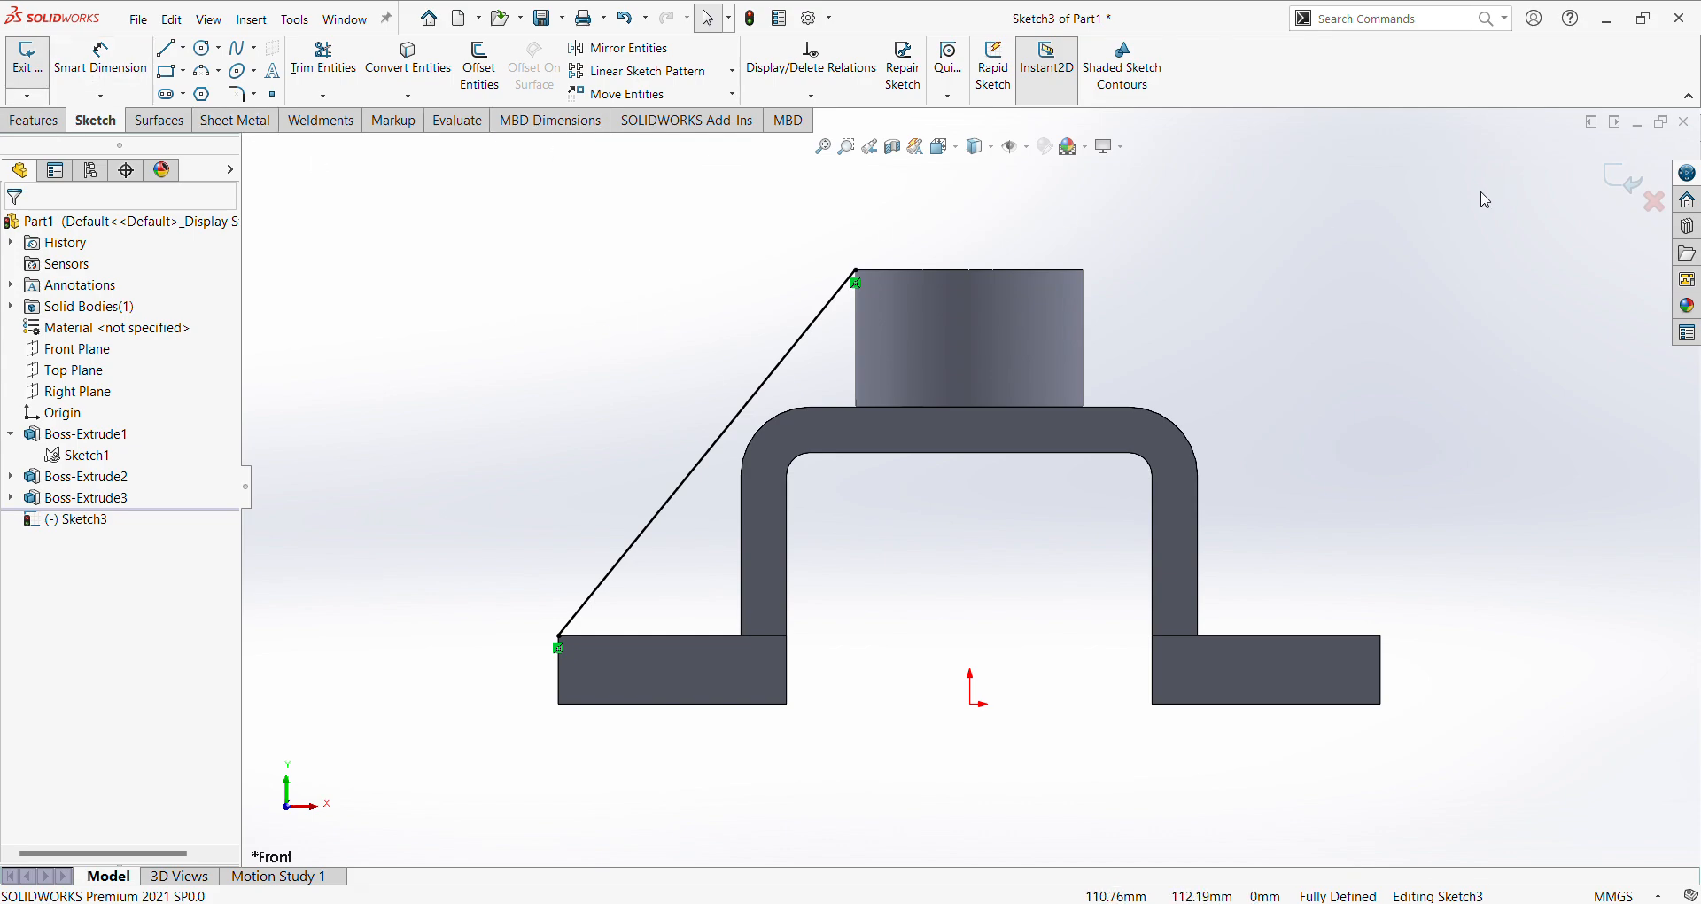
click(1615, 182)
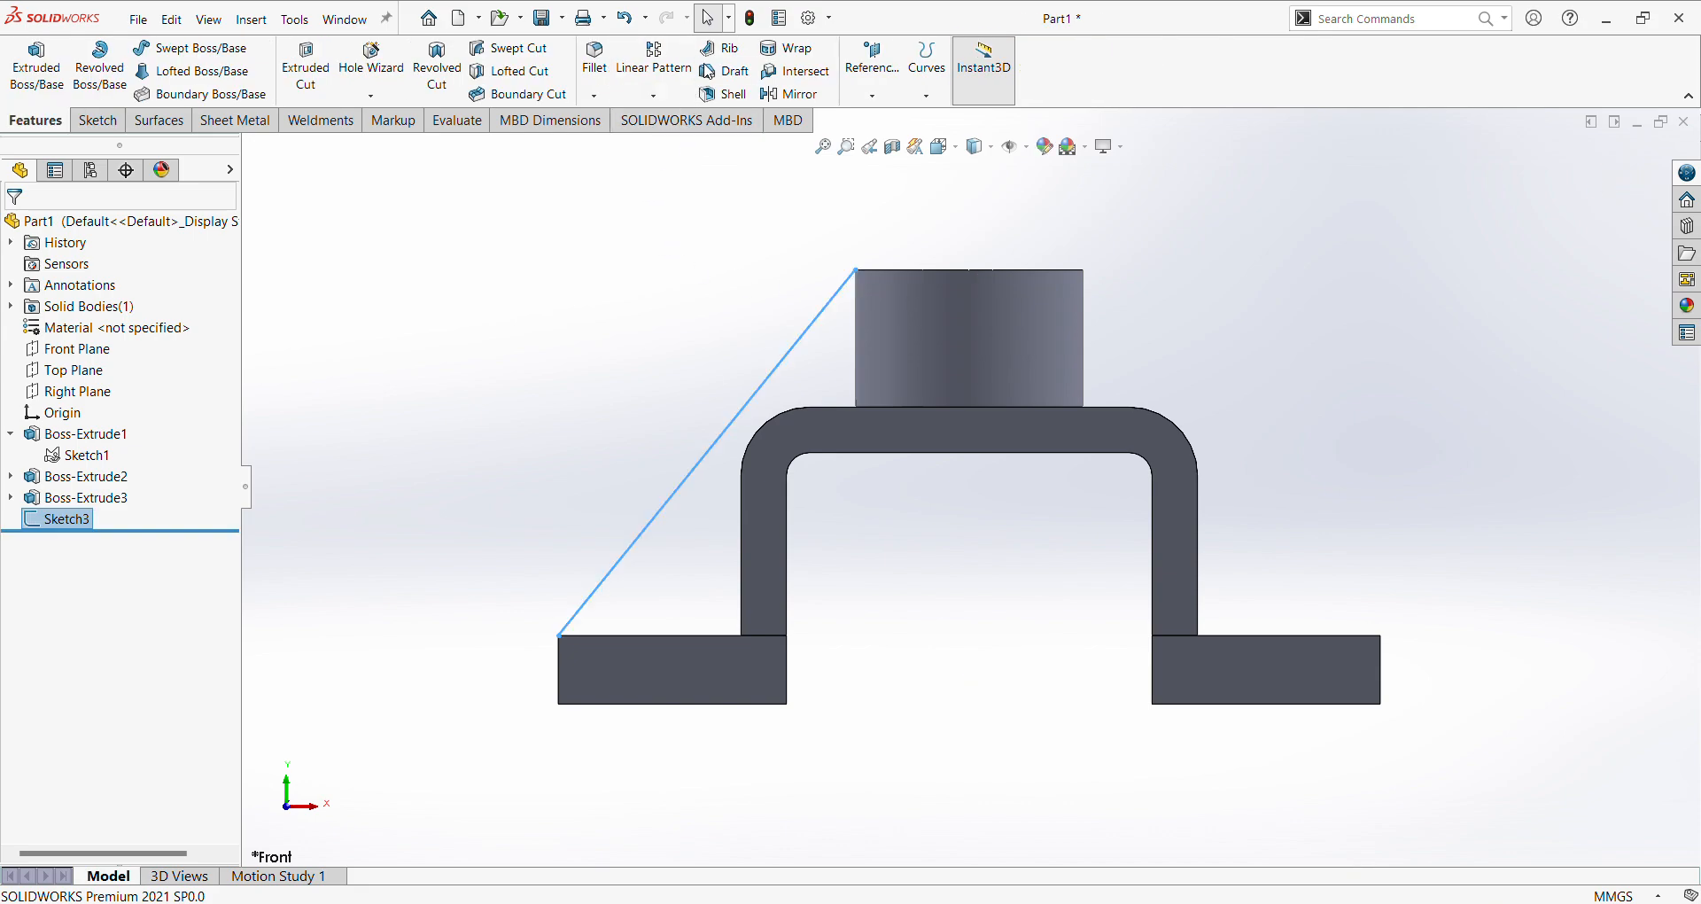
Try to create a 10 mm thick rib from the diagonal line, with its material directed toward the bridge.
click(722, 49)
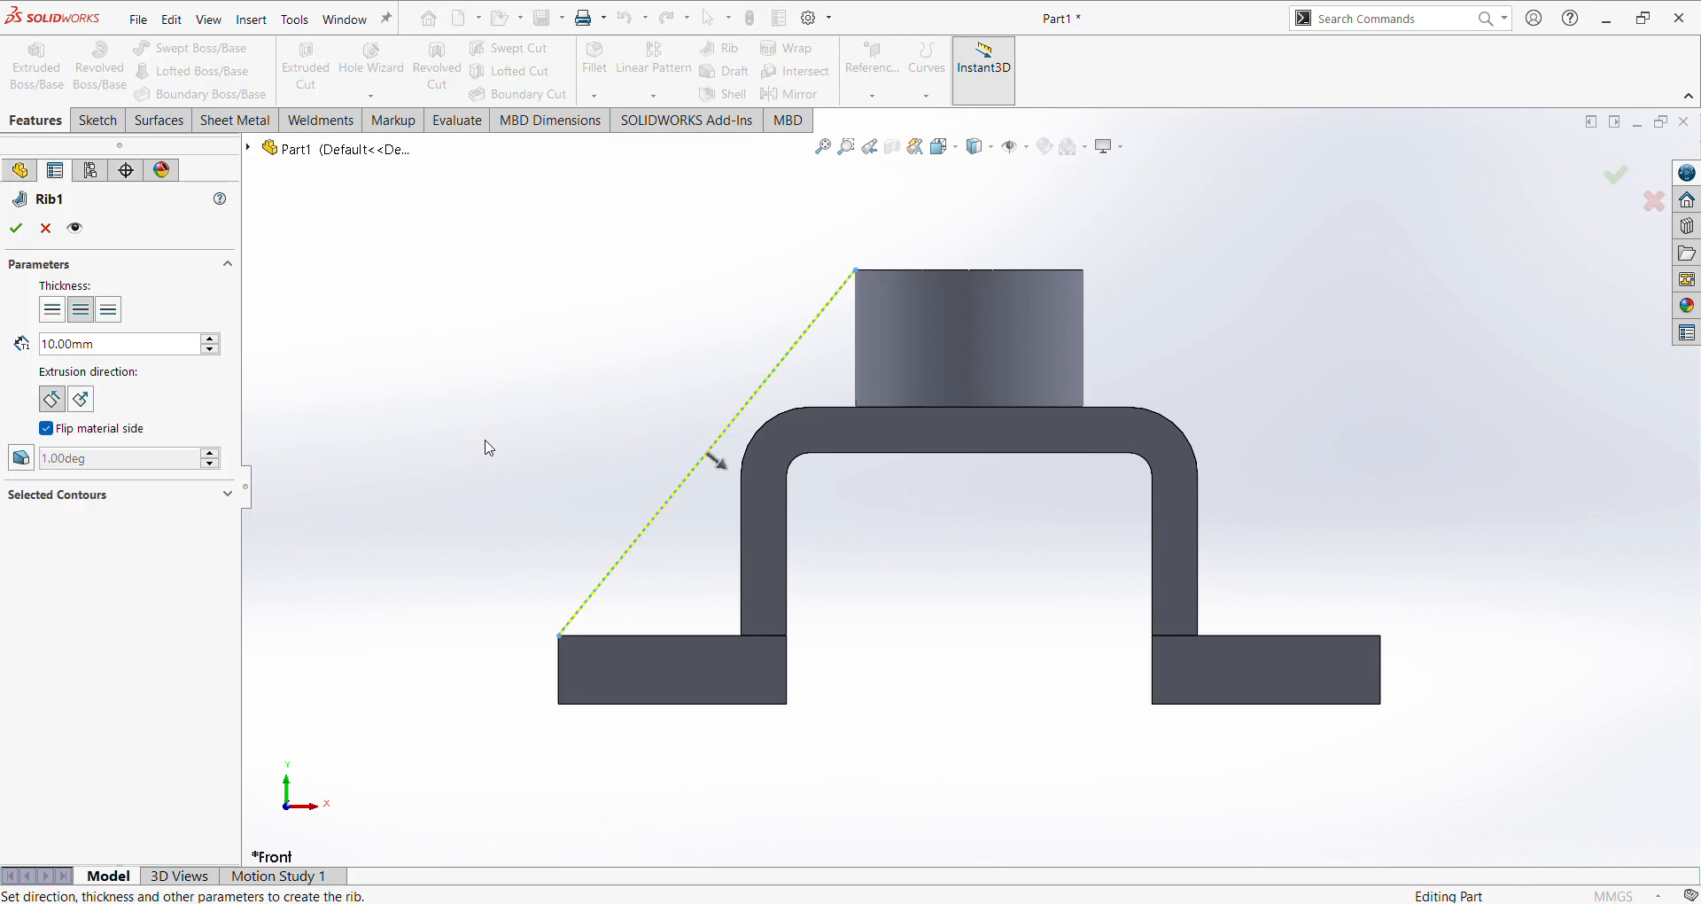
click(14, 232)
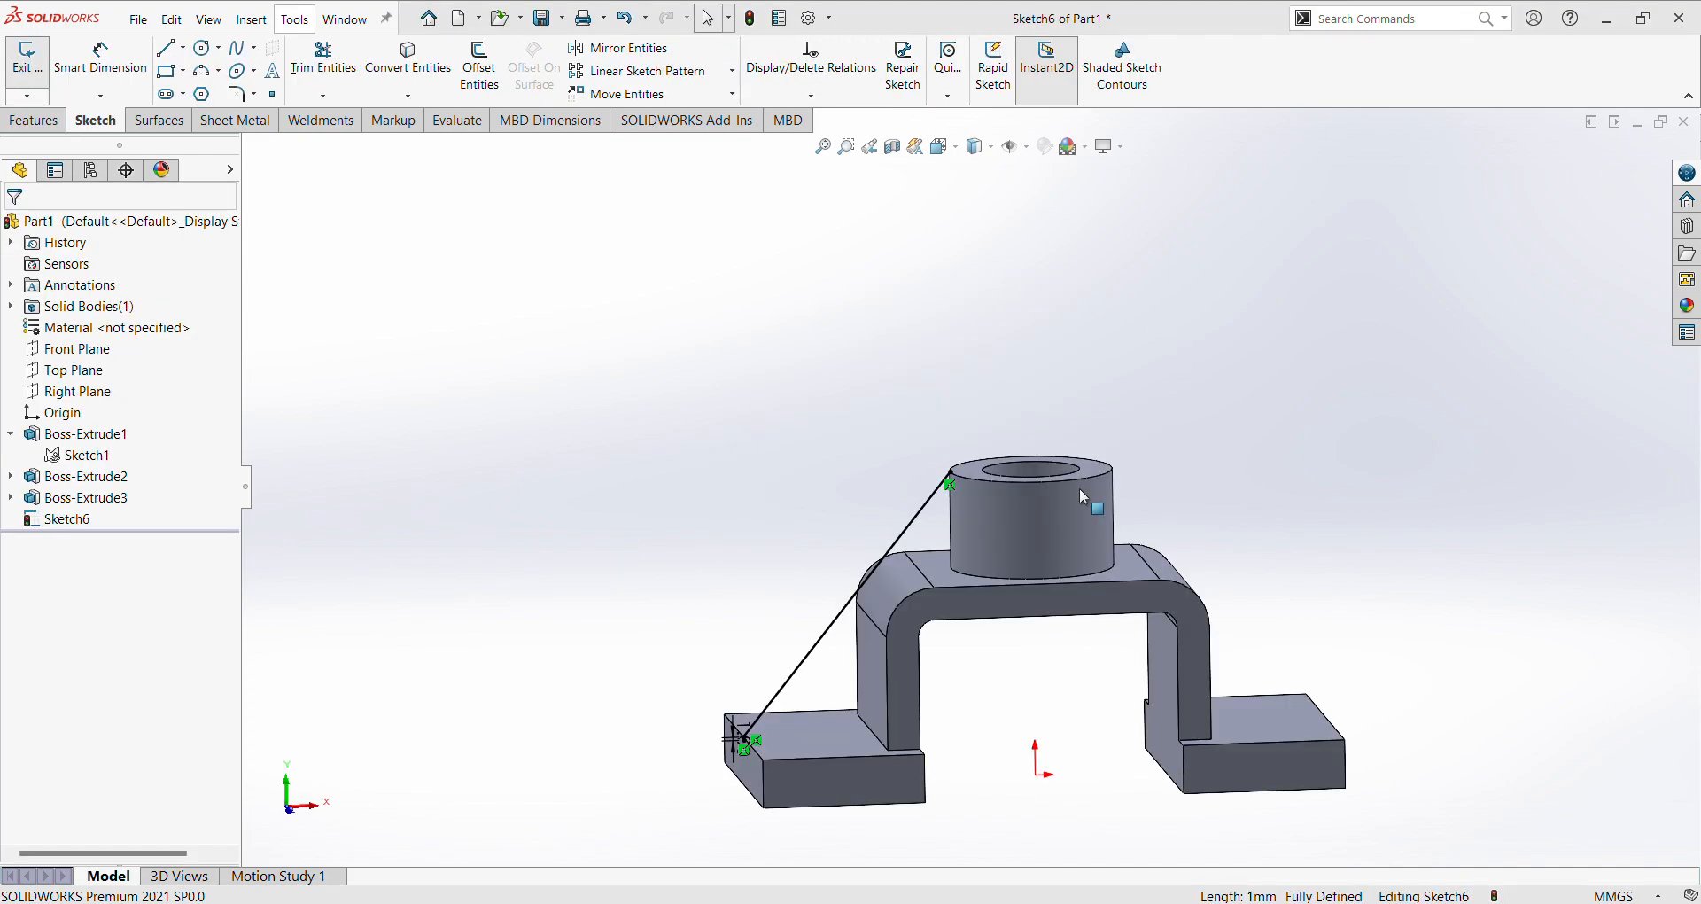
Examine where the diagonal rib line meets the cylindrical boss, both at an angle and normal to the sketch.
scroll(1010, 552, down, 5)
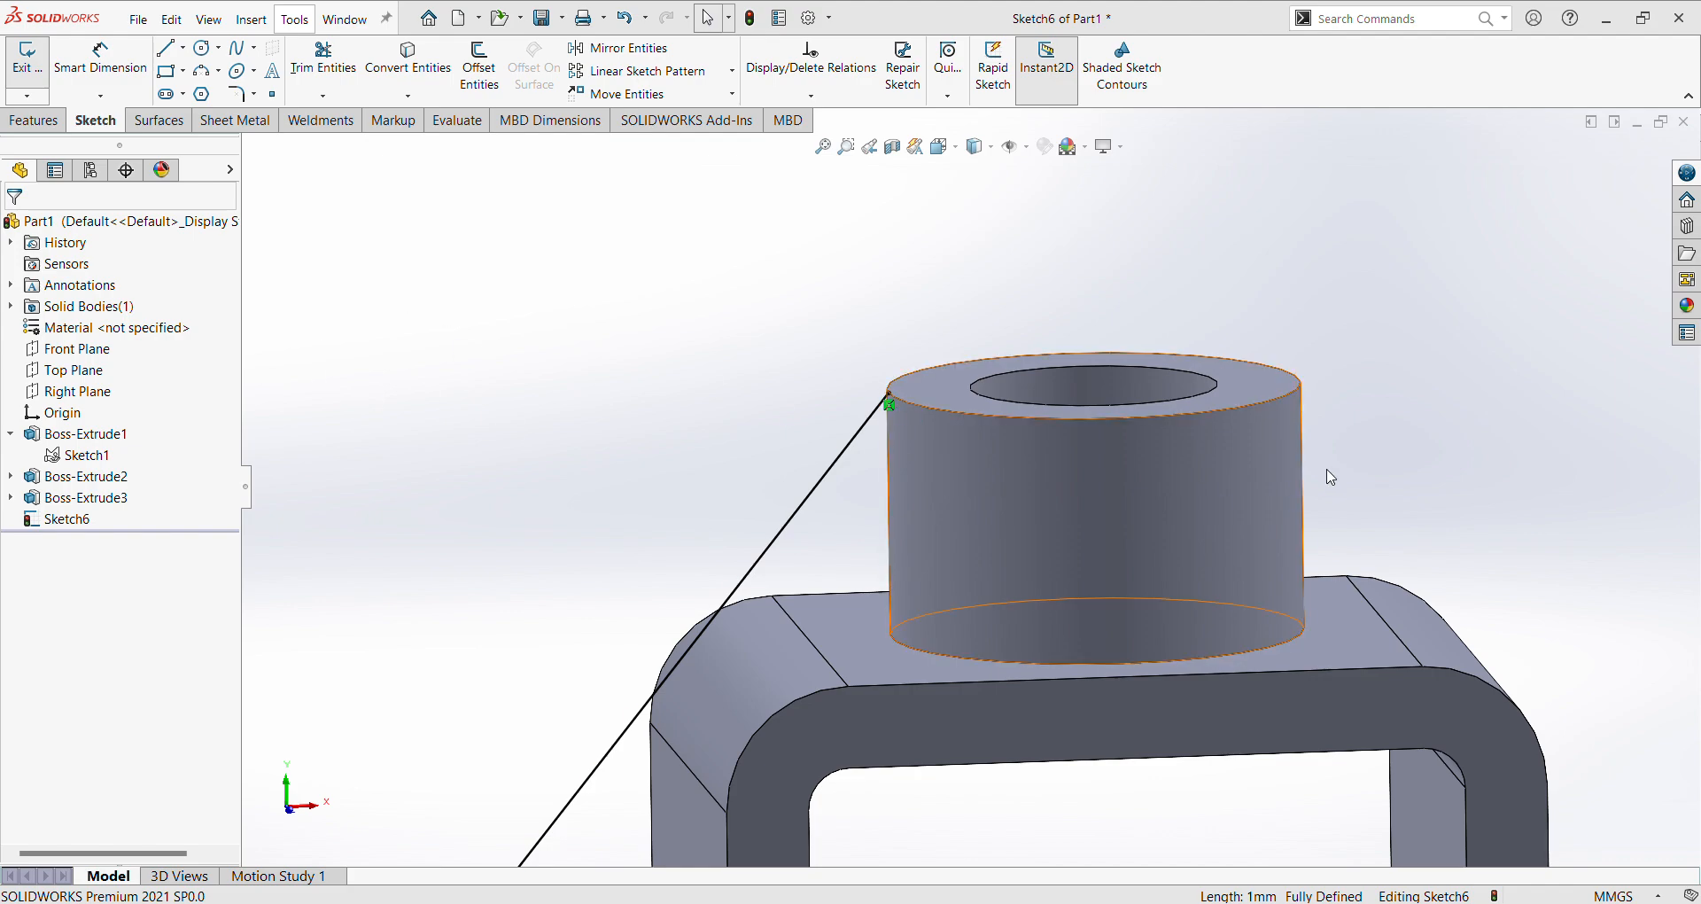
scroll(1033, 459, up, 5)
middle_drag(1051, 498, 1025, 469)
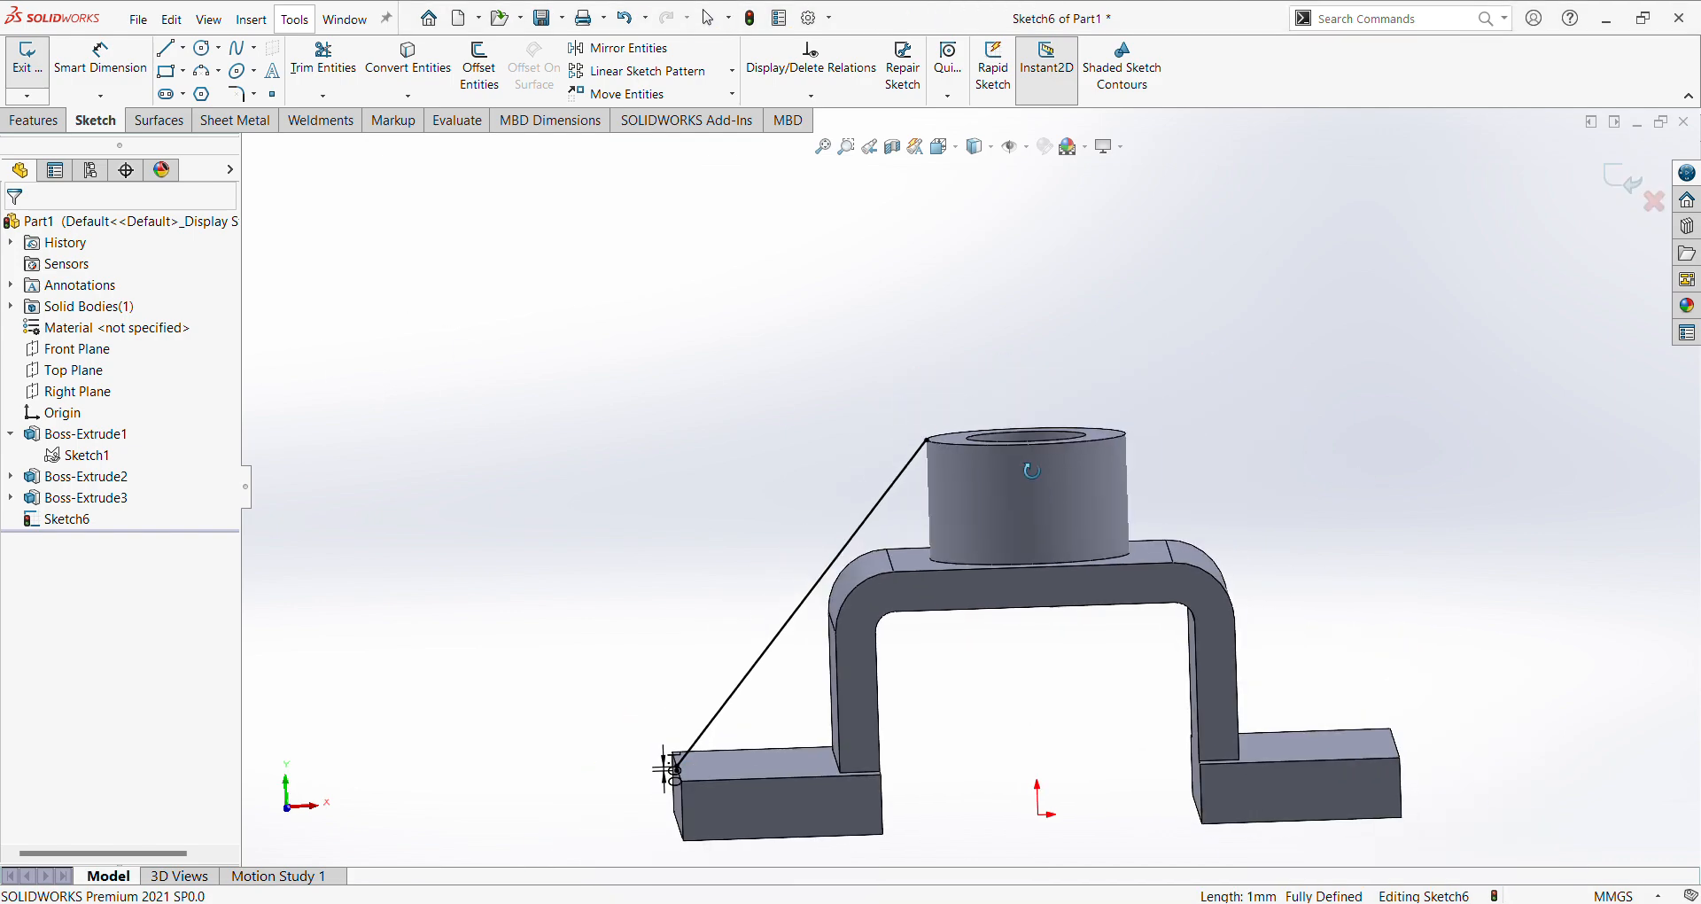
click(71, 523)
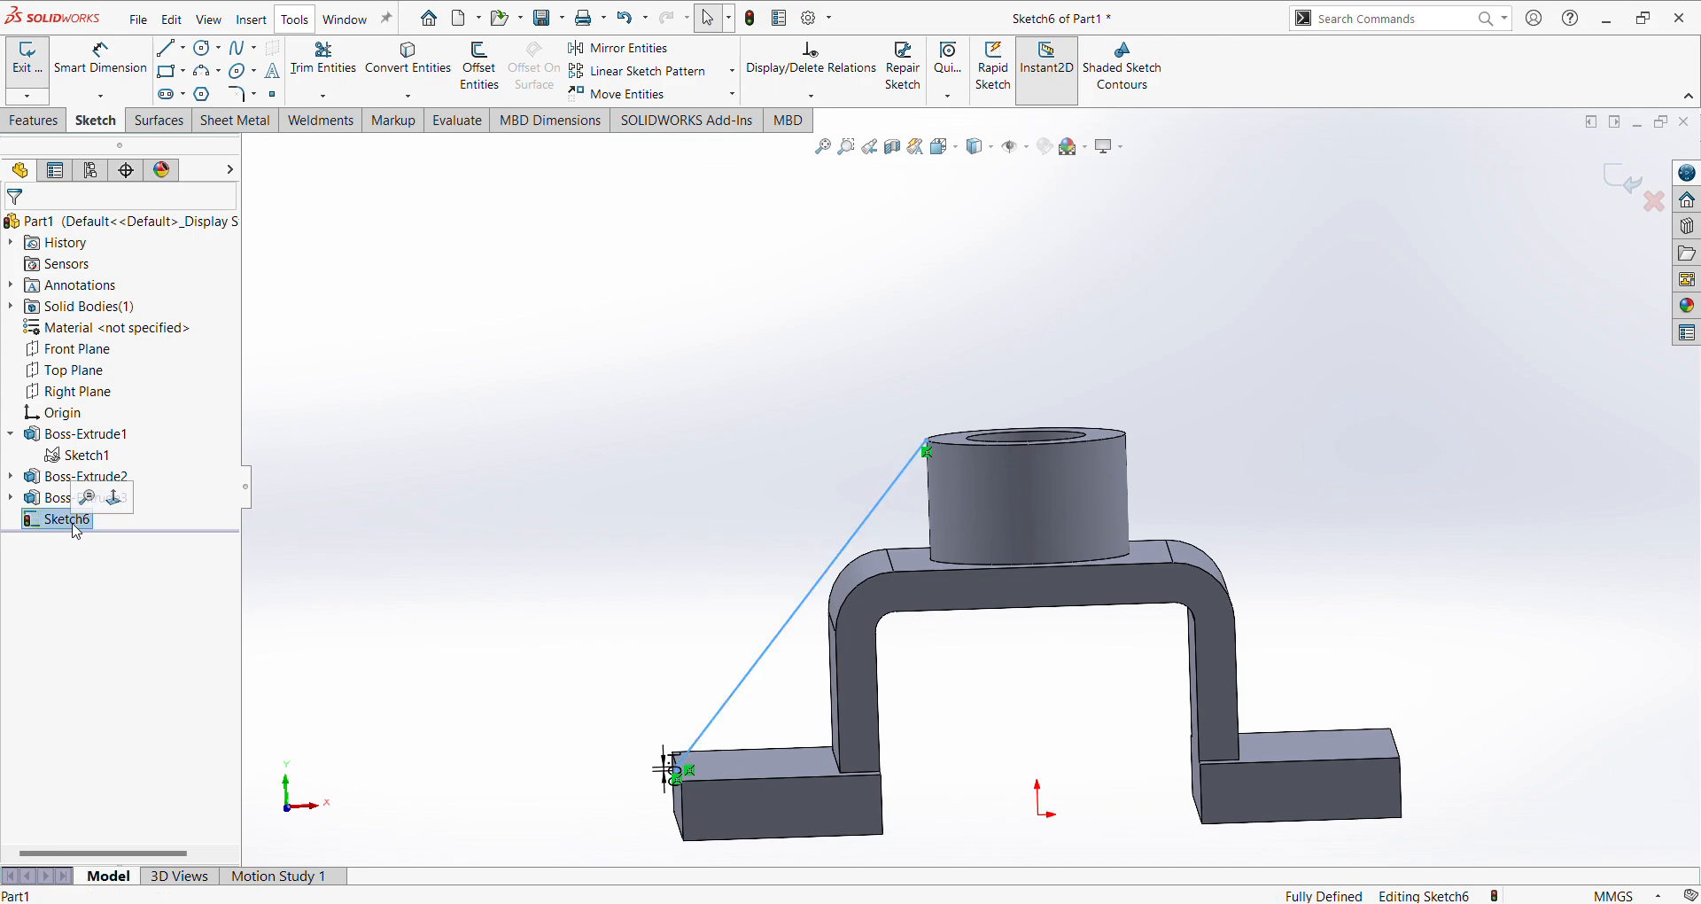
click(369, 459)
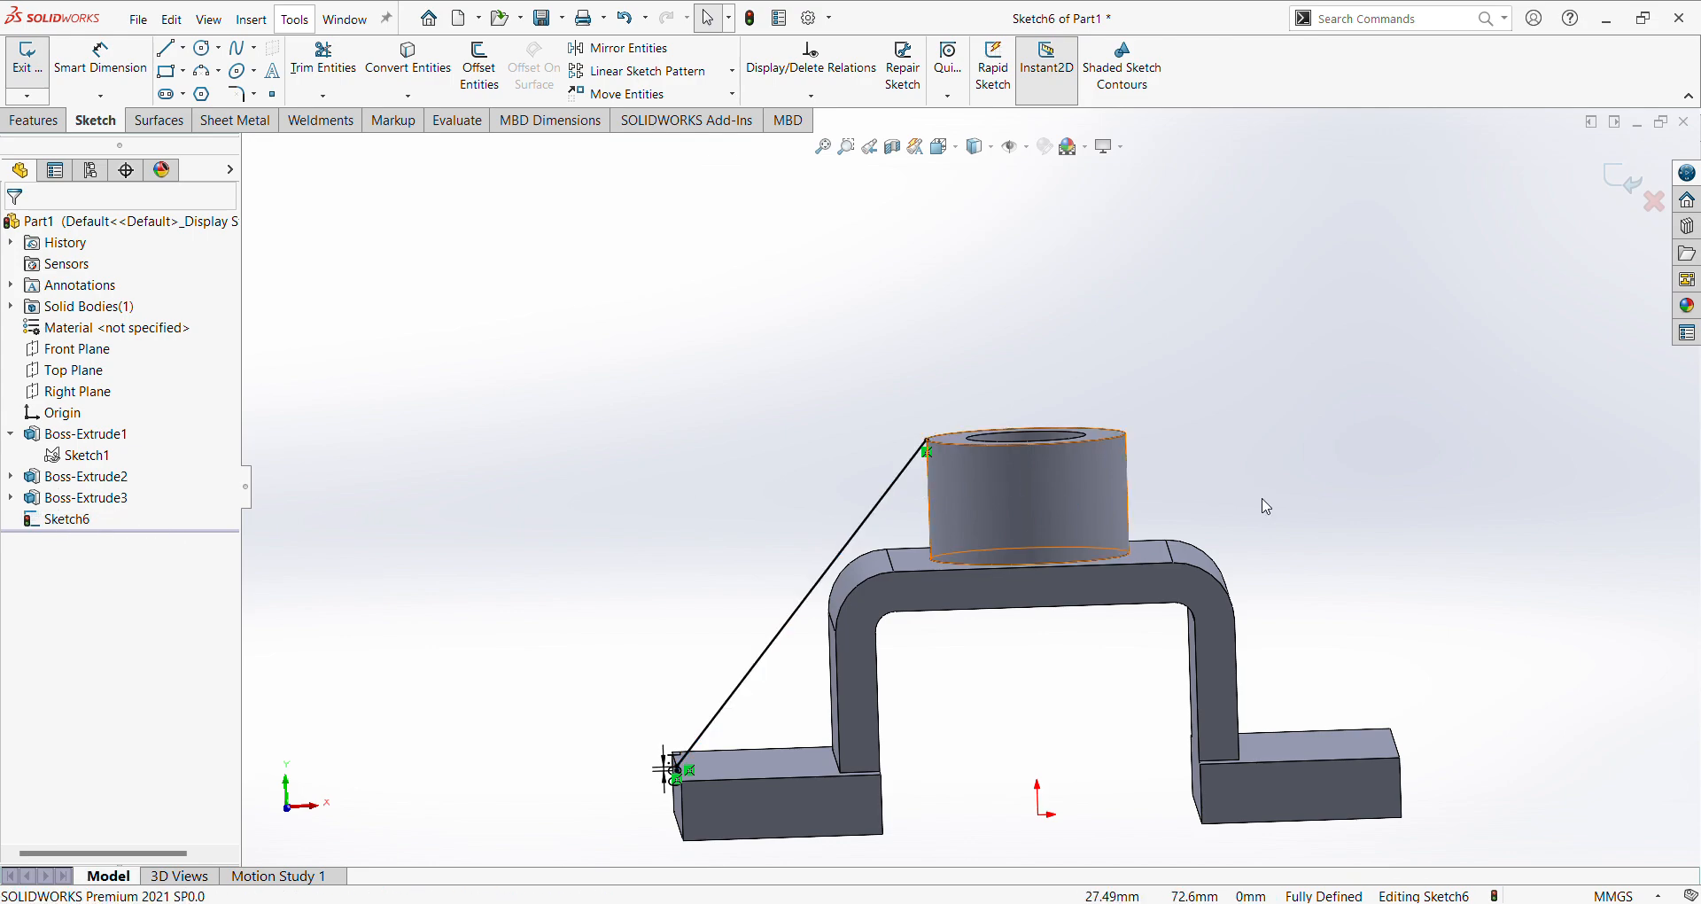
click(88, 520)
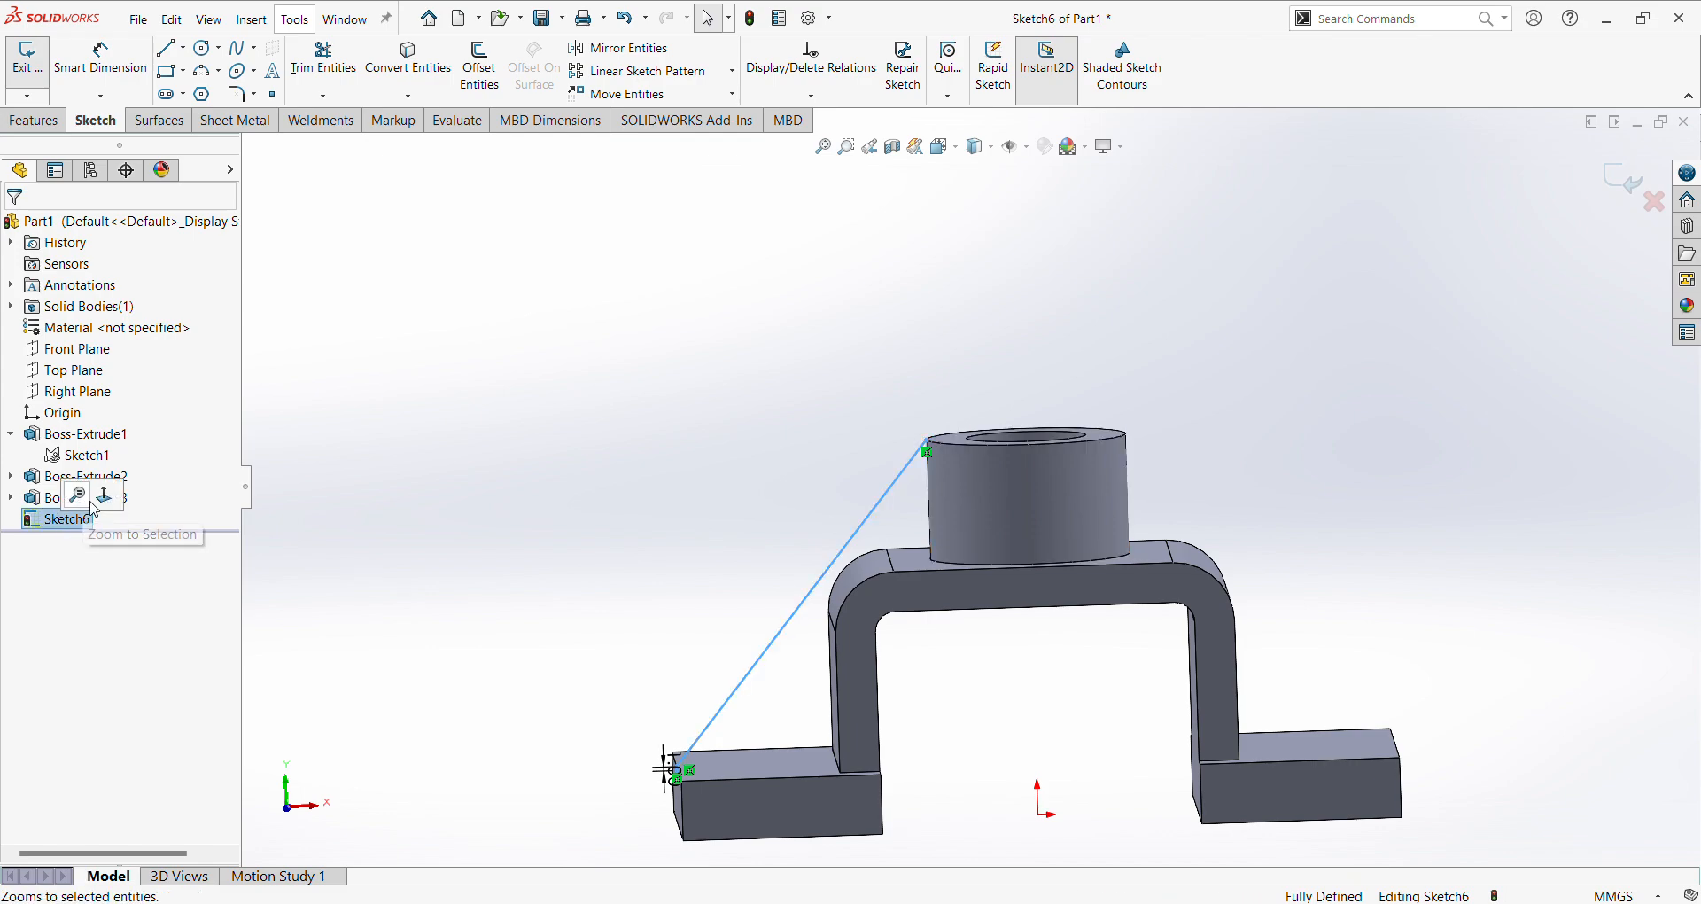
click(110, 501)
scroll(892, 276, down, 4)
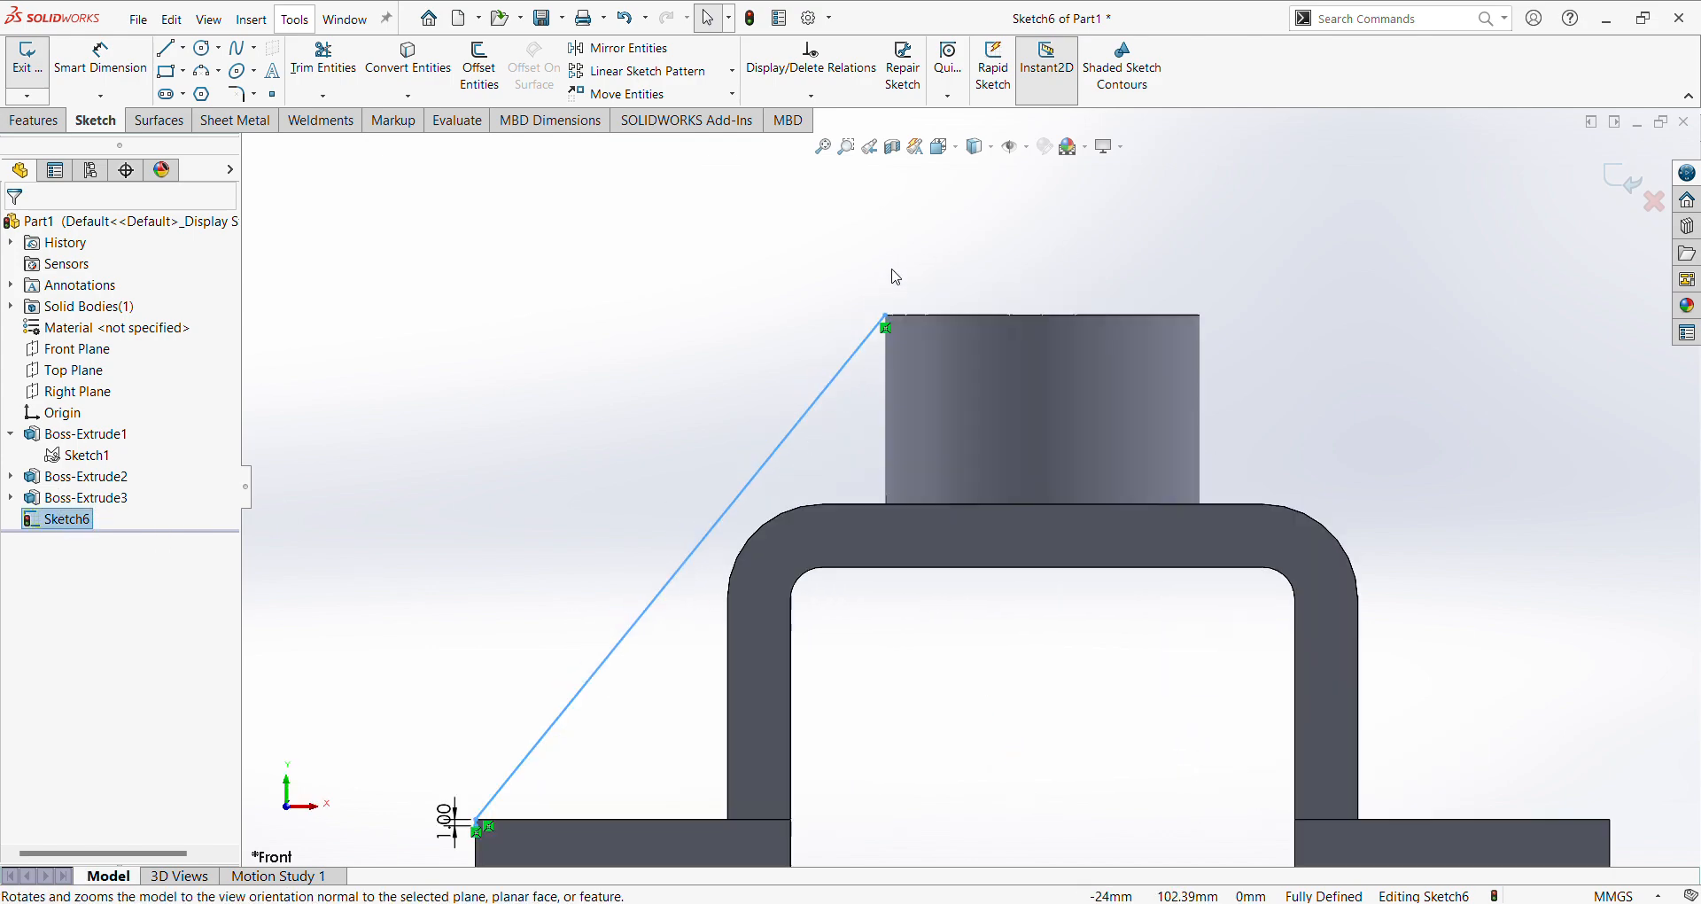
Sketch a short horizontal line about 2 mm long from the diagonal's upper end along the boss's top edge.
click(569, 293)
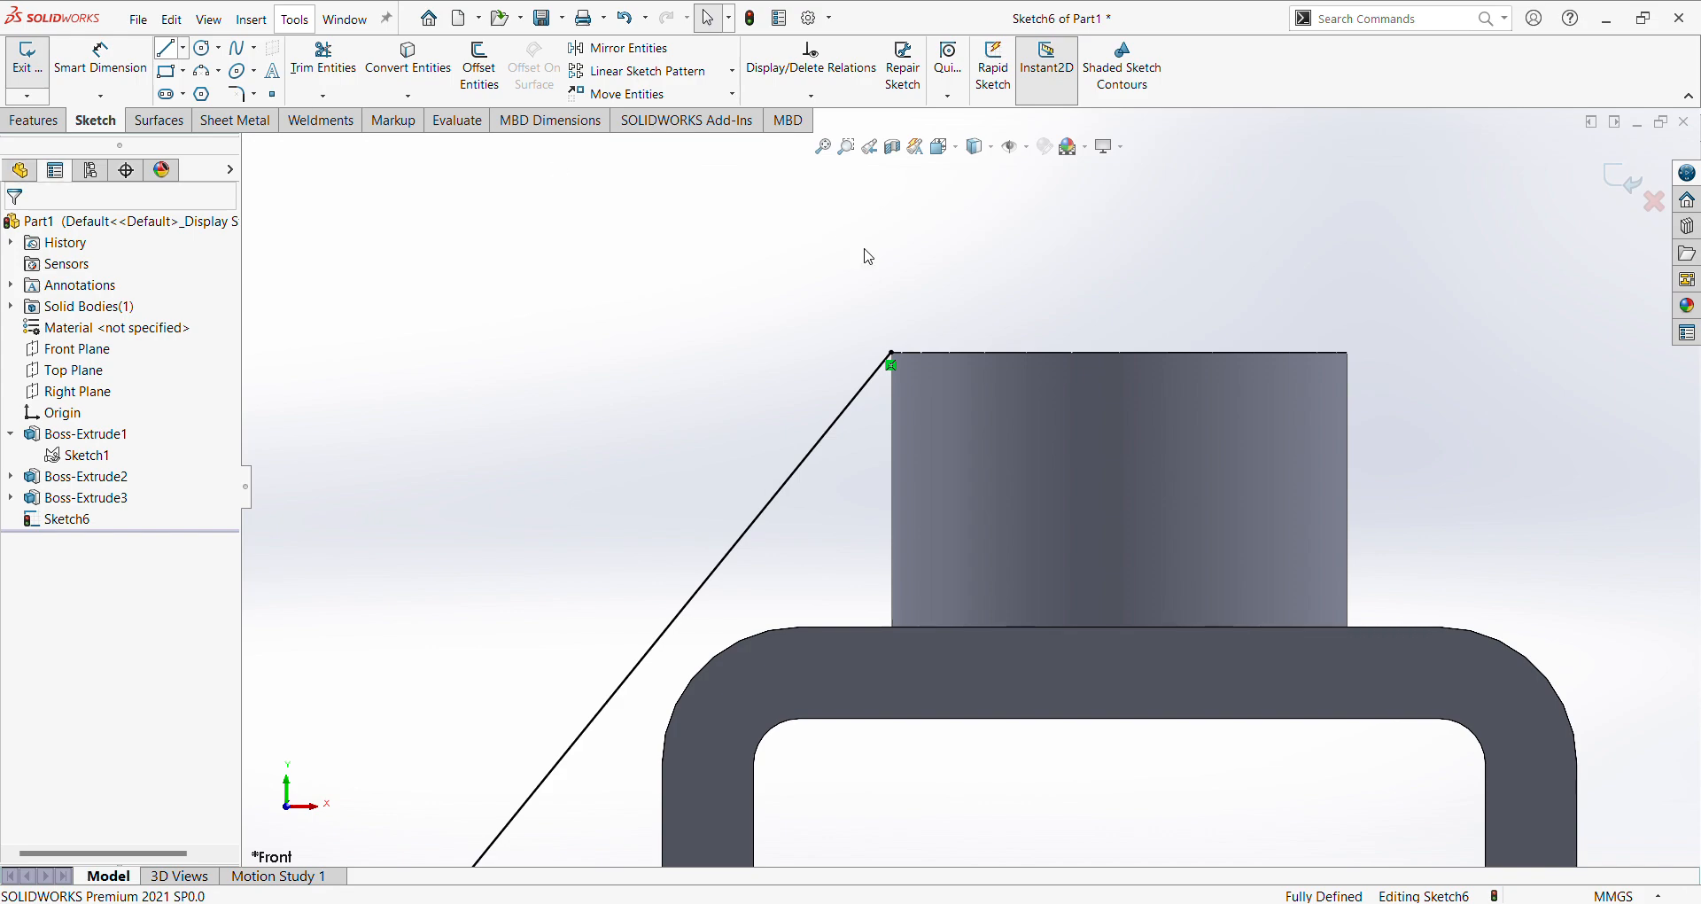
scroll(868, 257, down, 4)
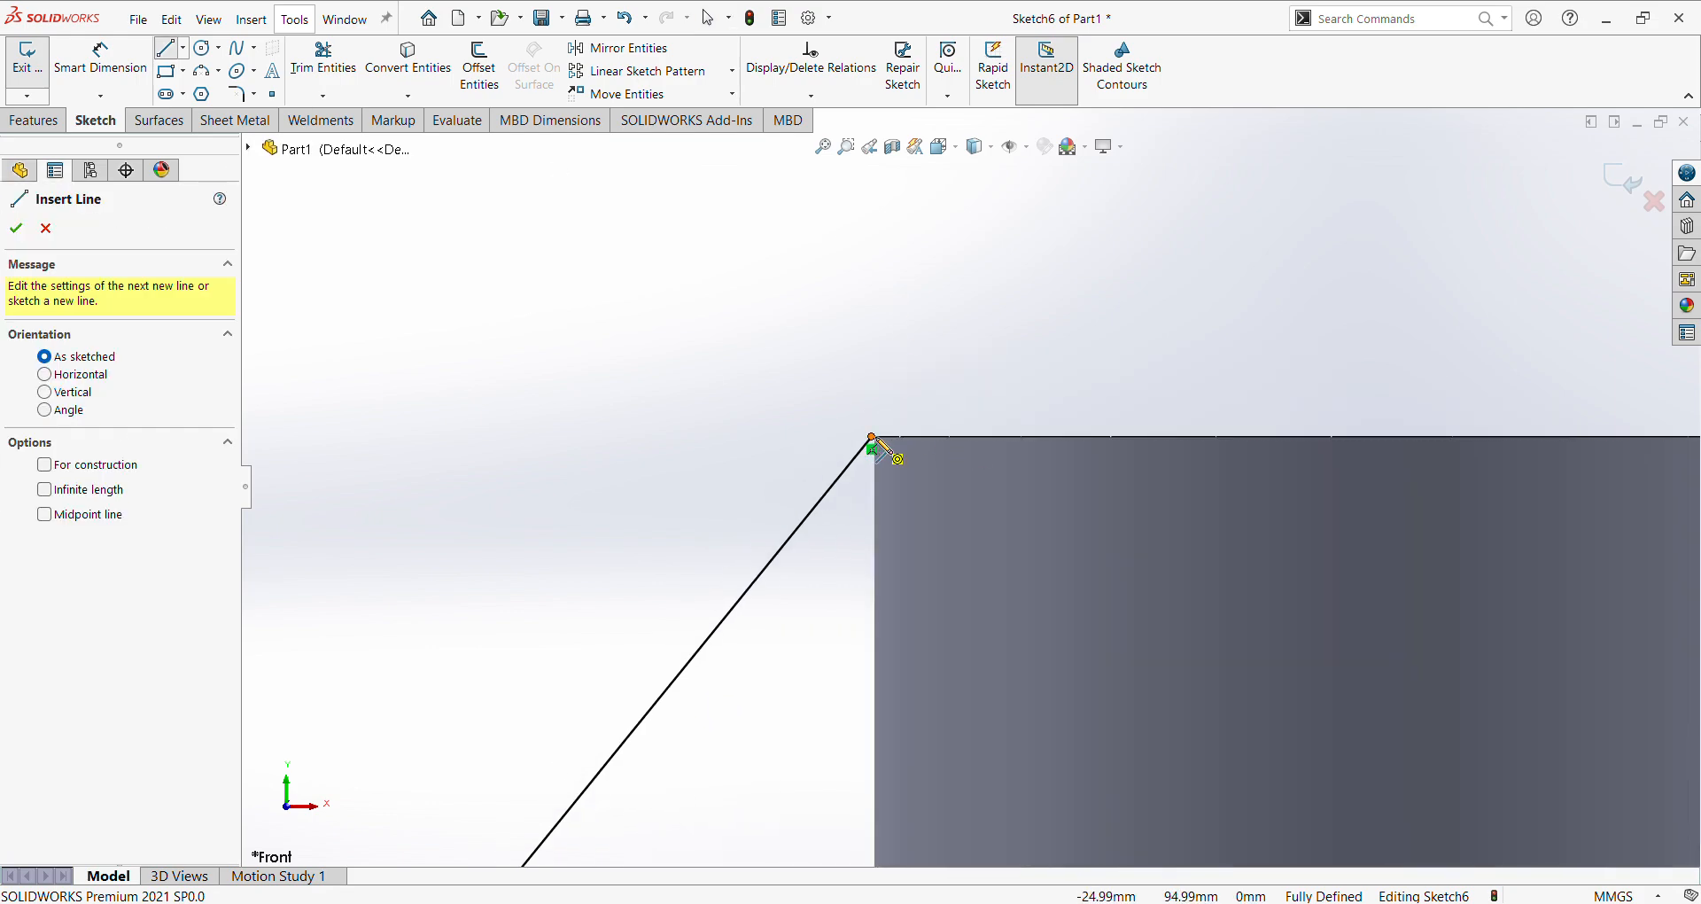
click(872, 436)
right_click(912, 383)
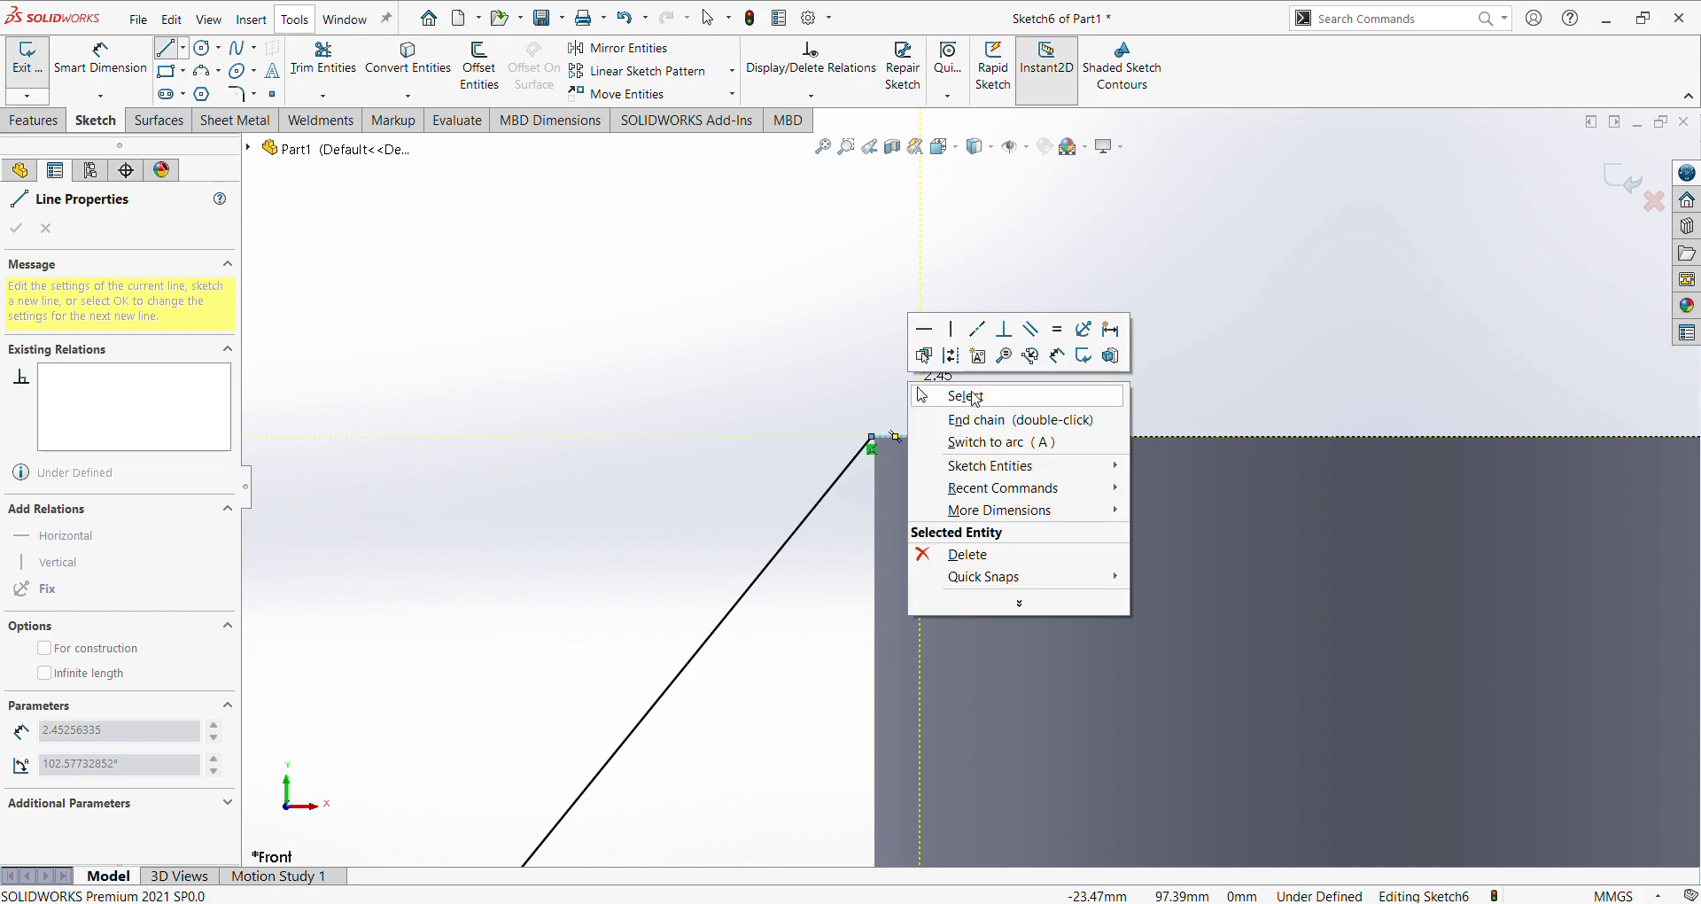
click(966, 396)
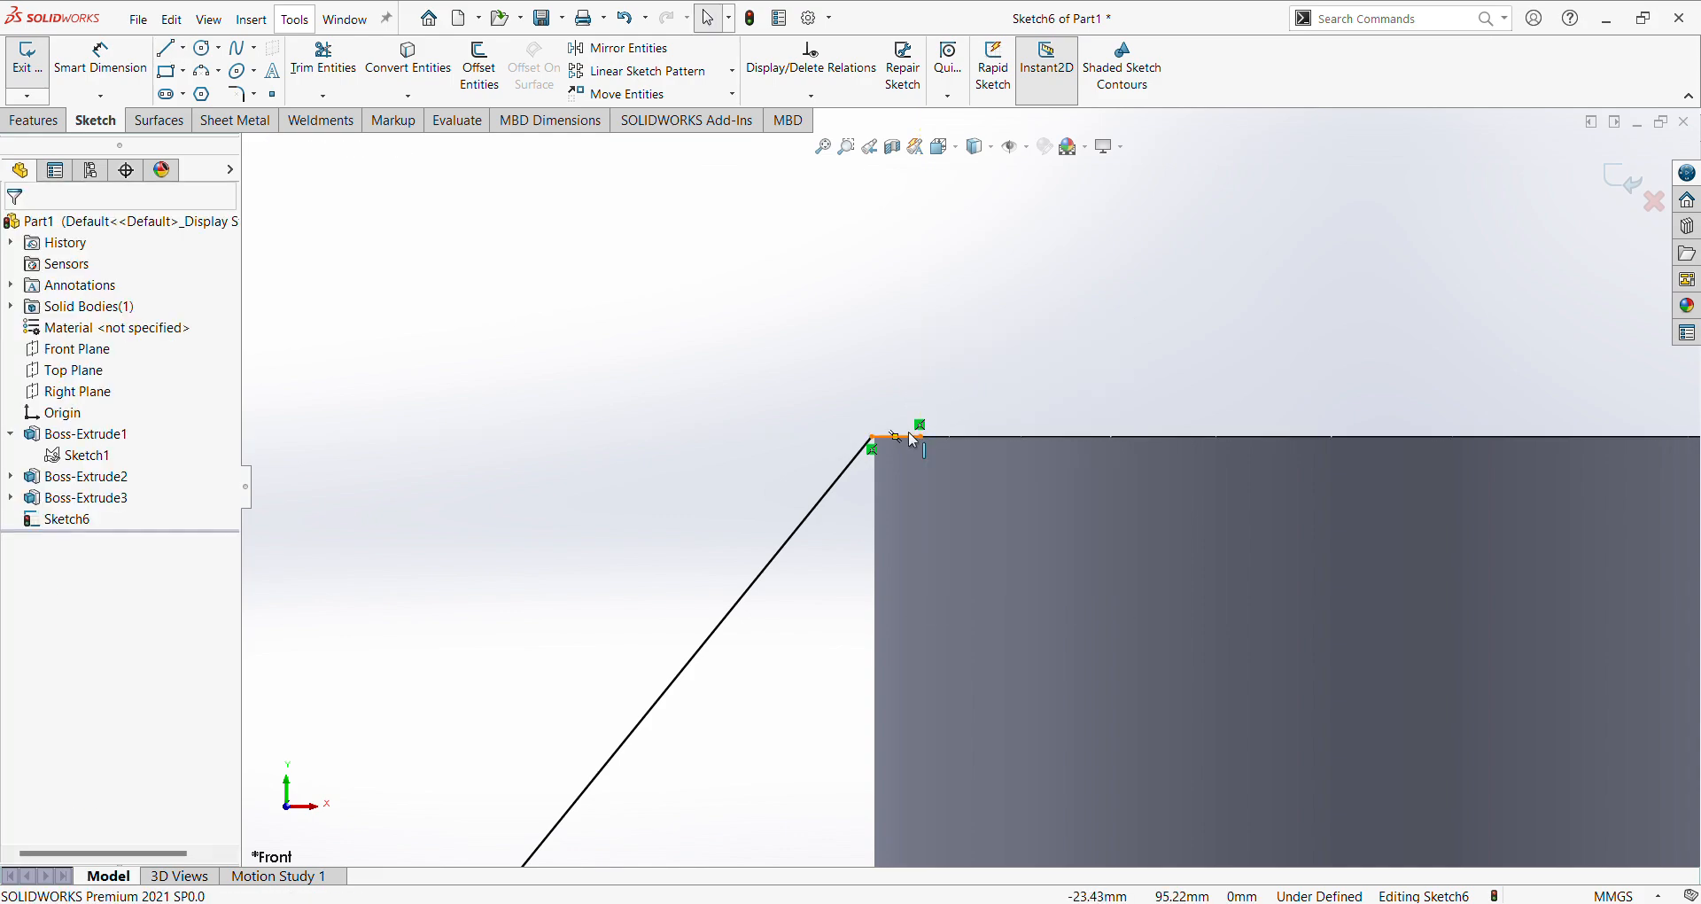
Dimension the short horizontal line's length as 2 mm and exit the sketch.
click(100, 55)
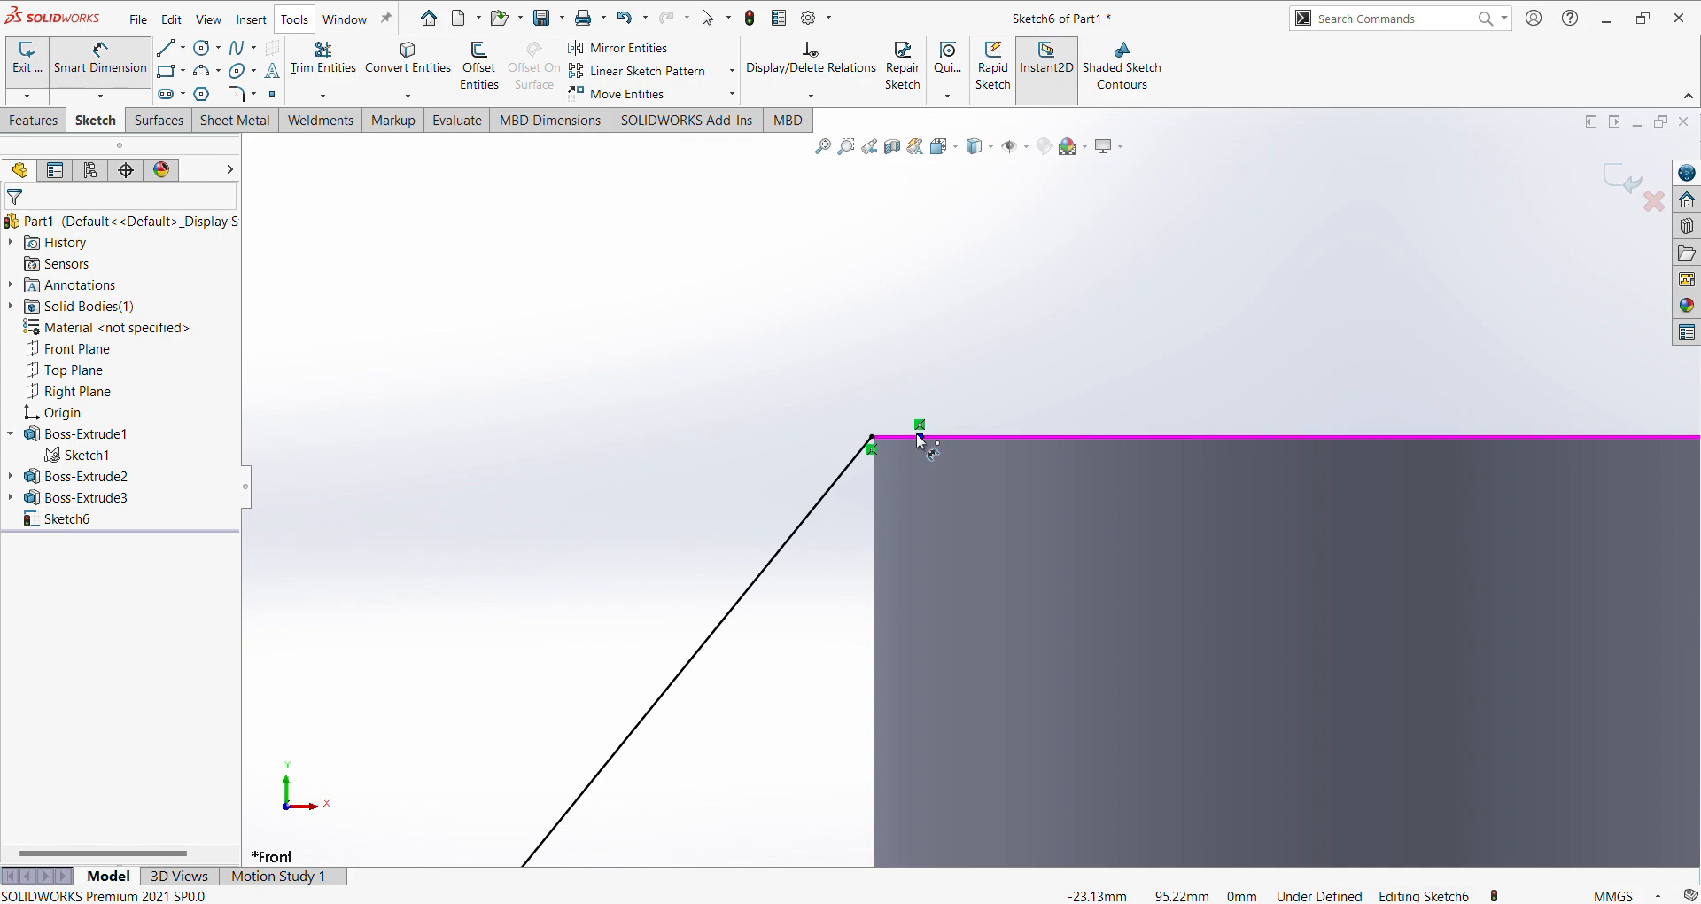
click(907, 440)
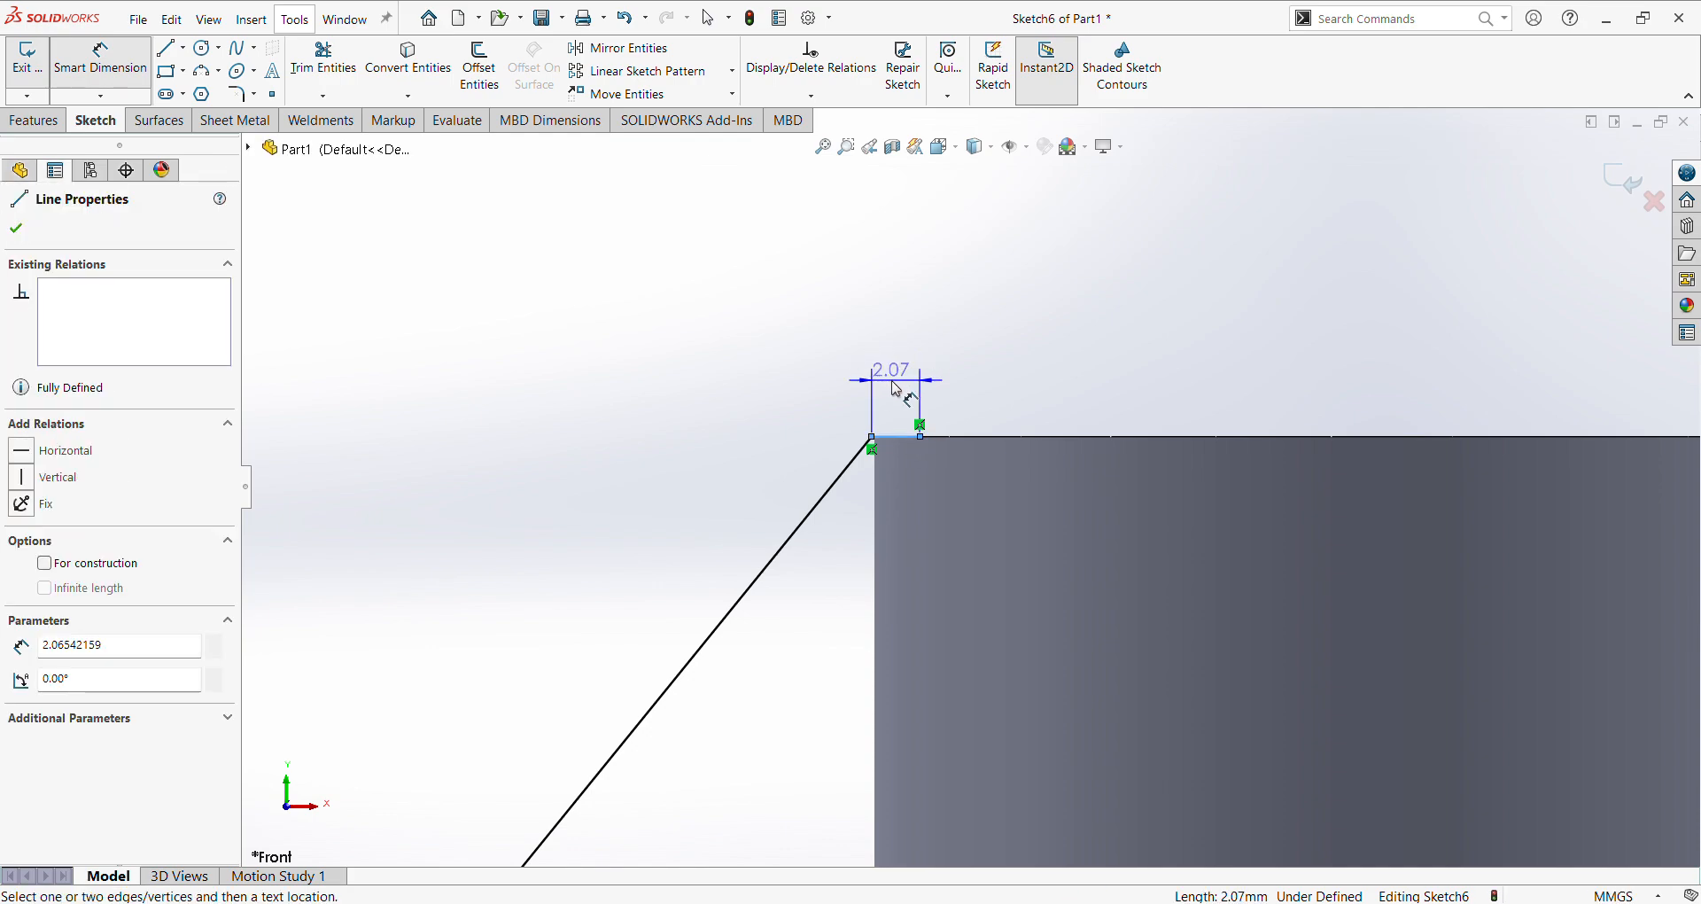
click(904, 388)
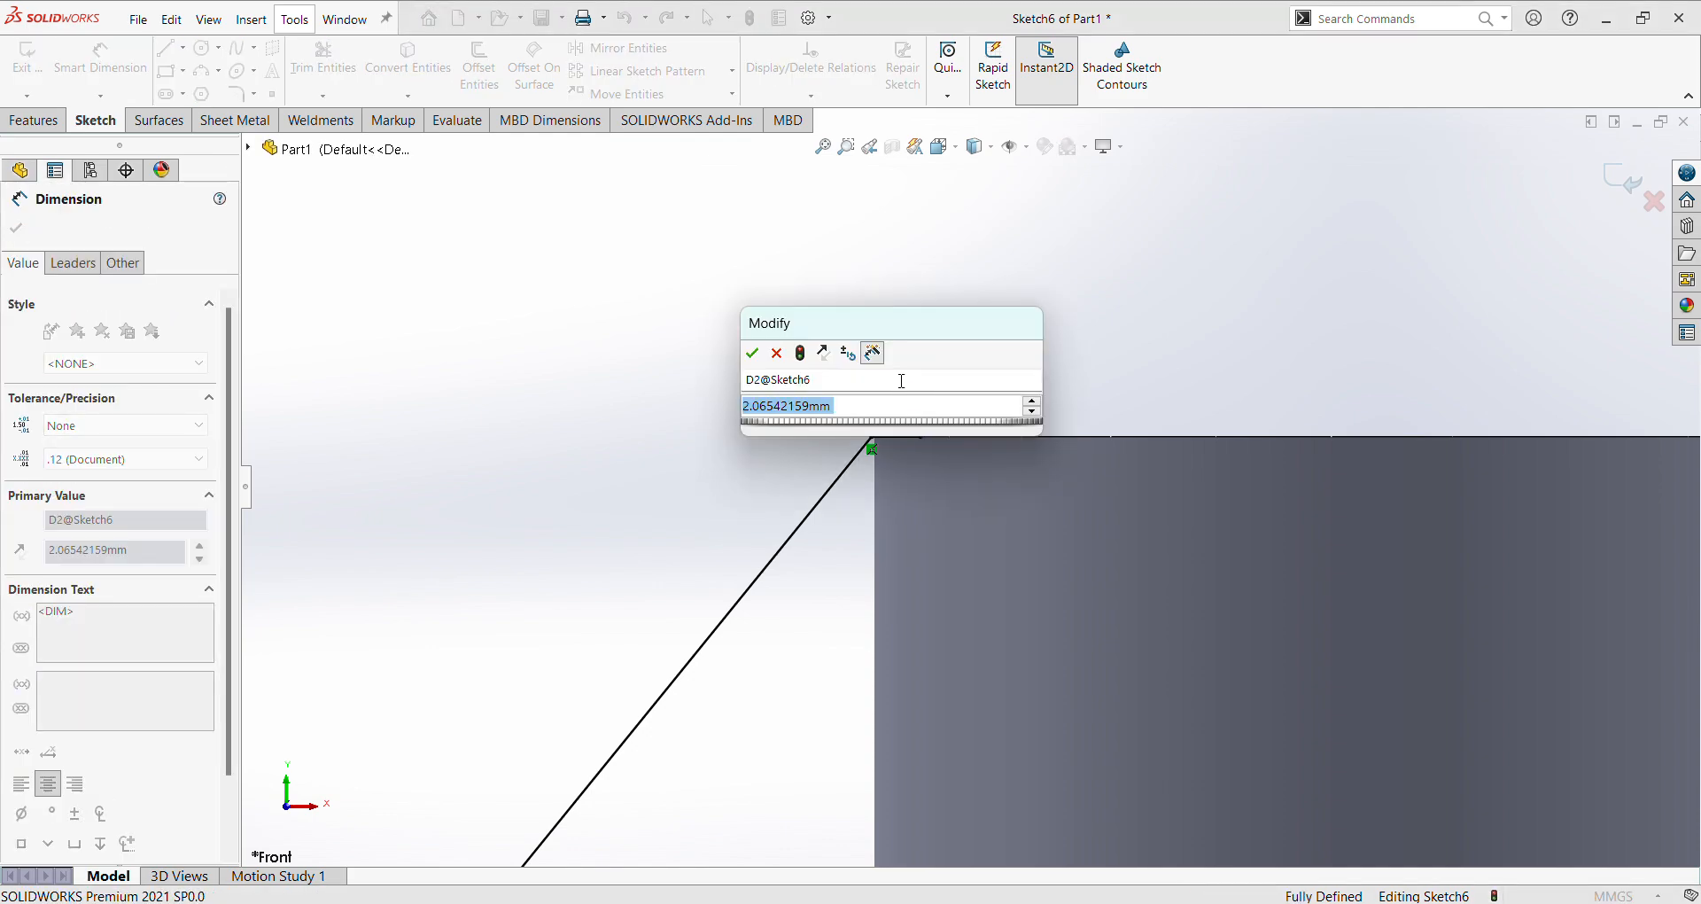
text(2)
key(Return)
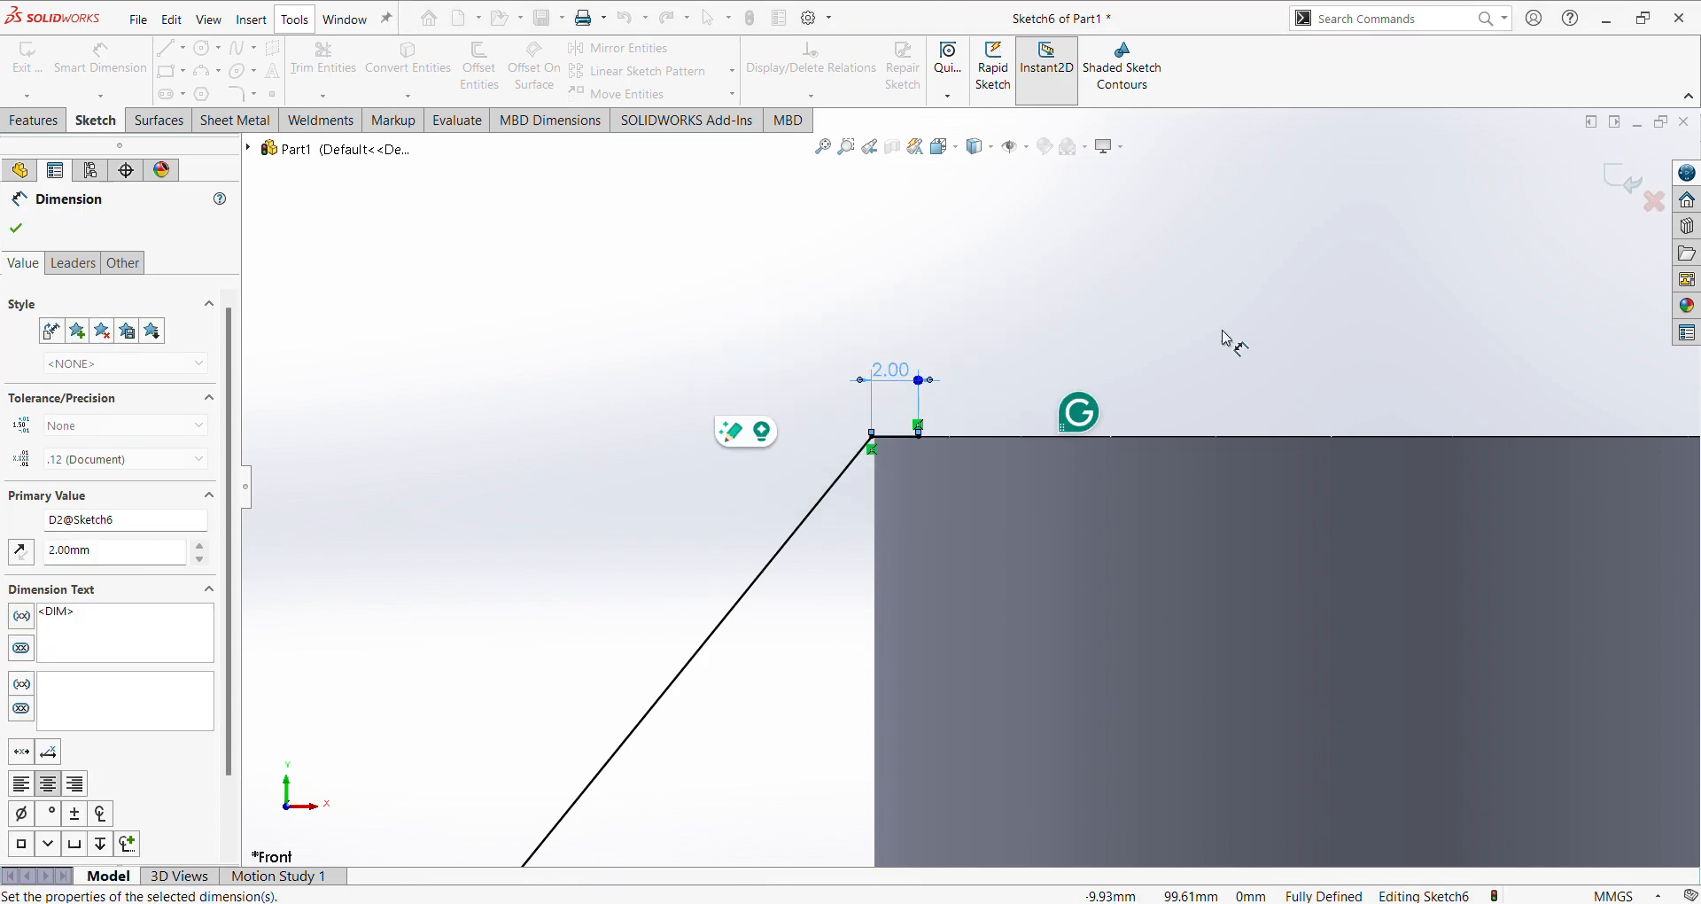
key(Escape)
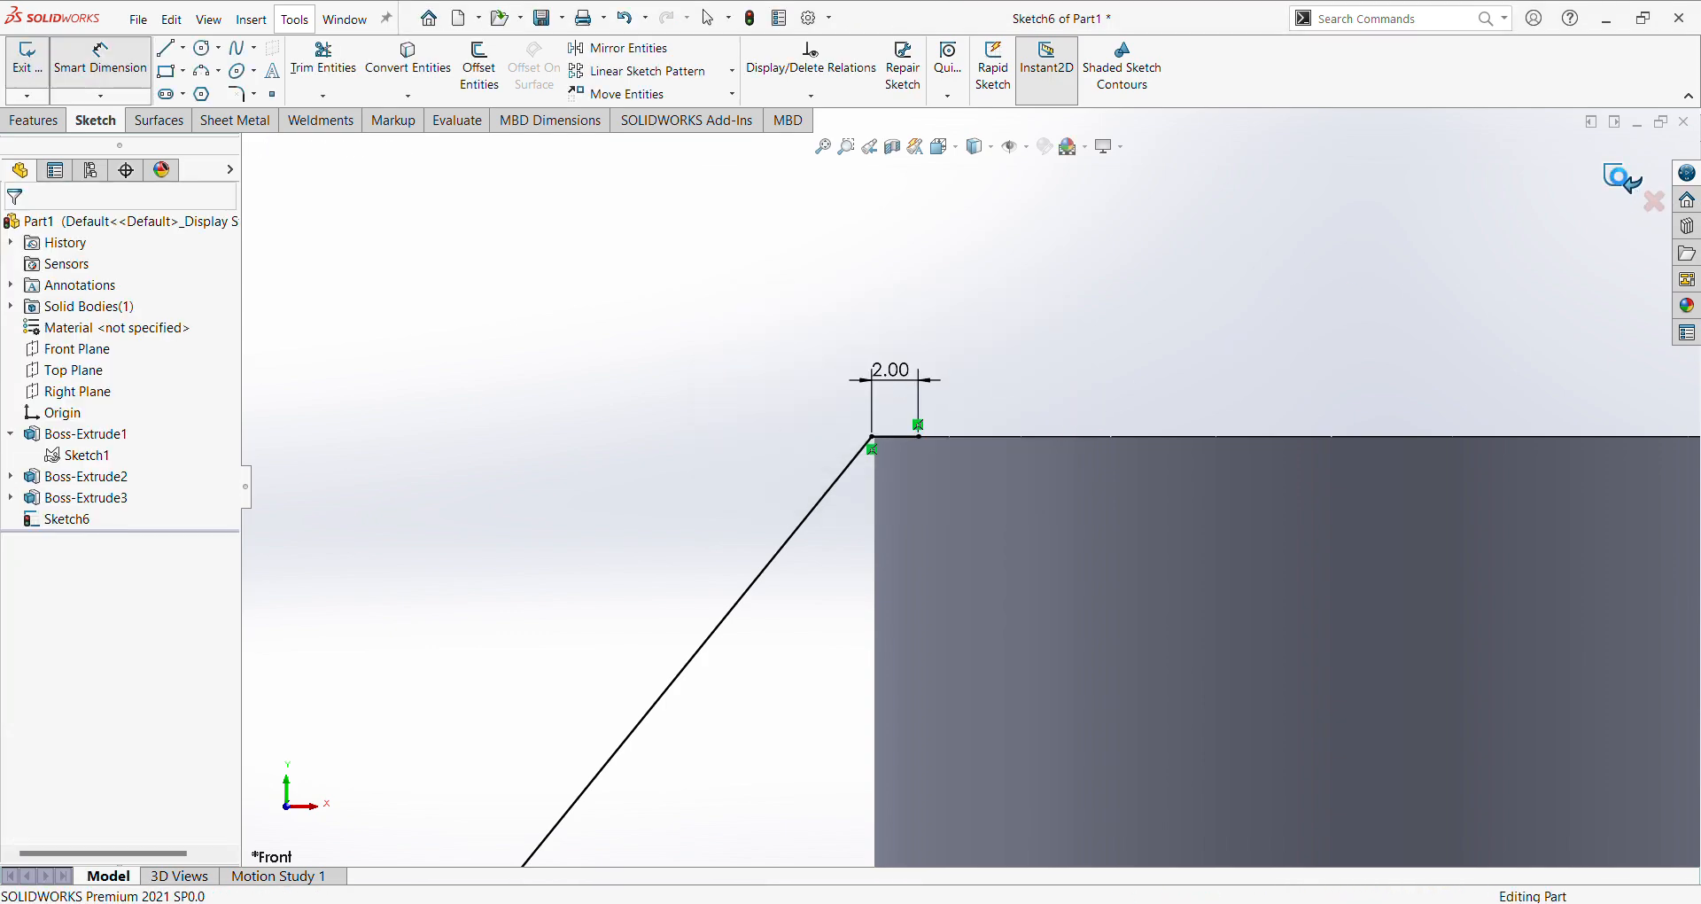
Create a 10 mm thick rib from the rib sketch, filling toward the bridge and boss with thickness on both sides.
click(78, 519)
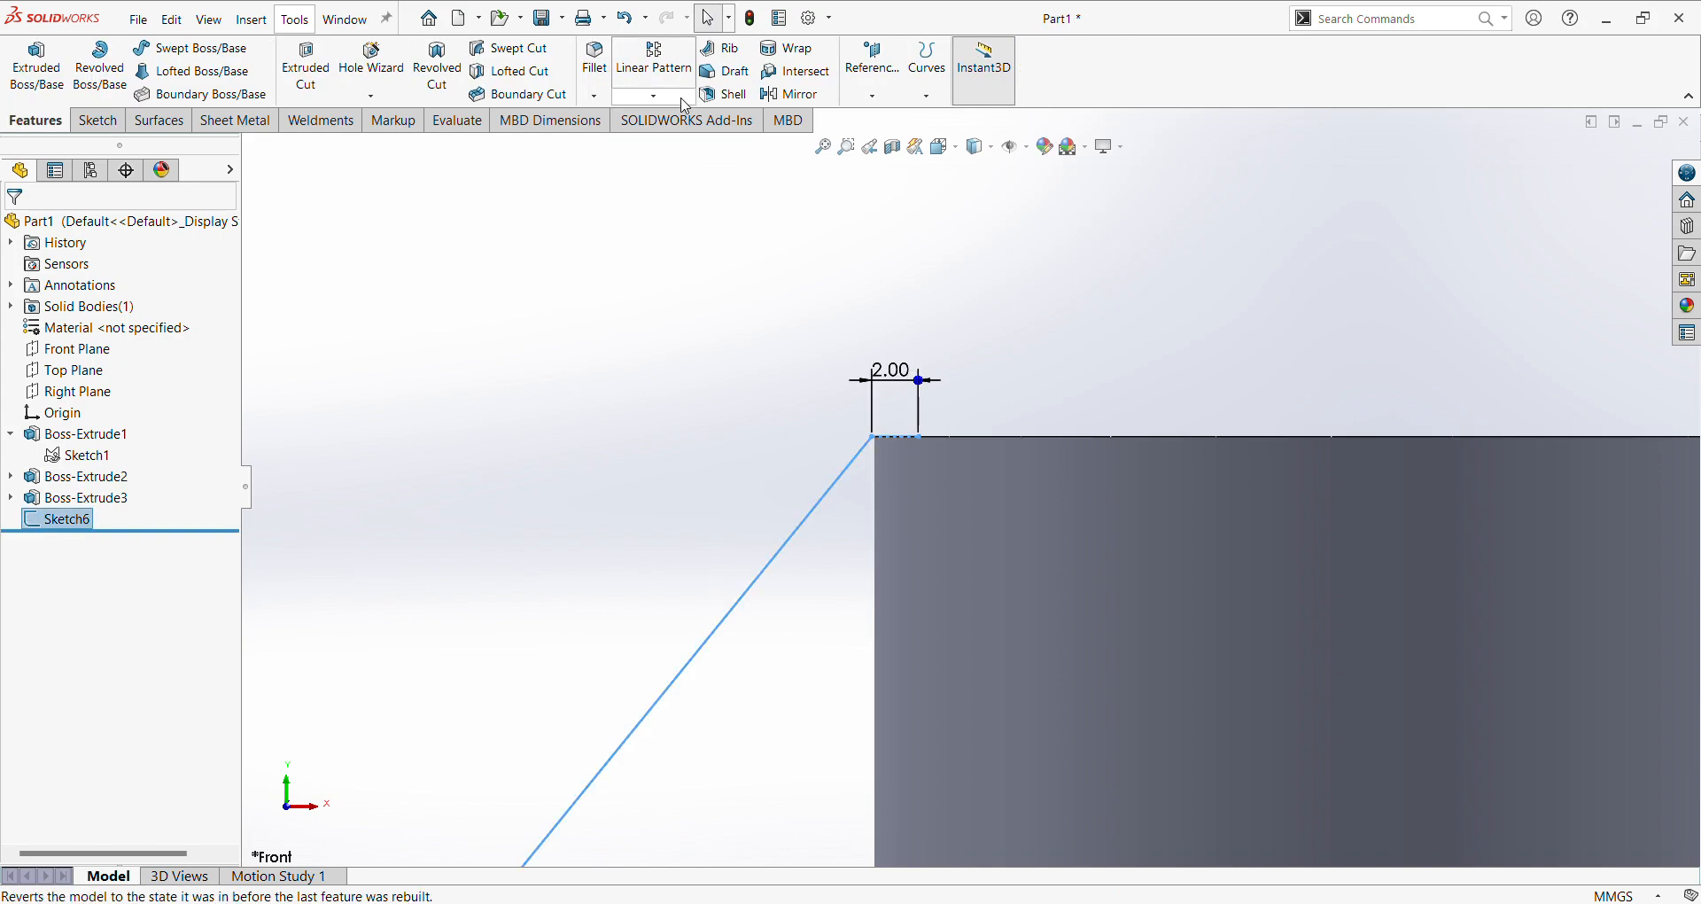
click(722, 49)
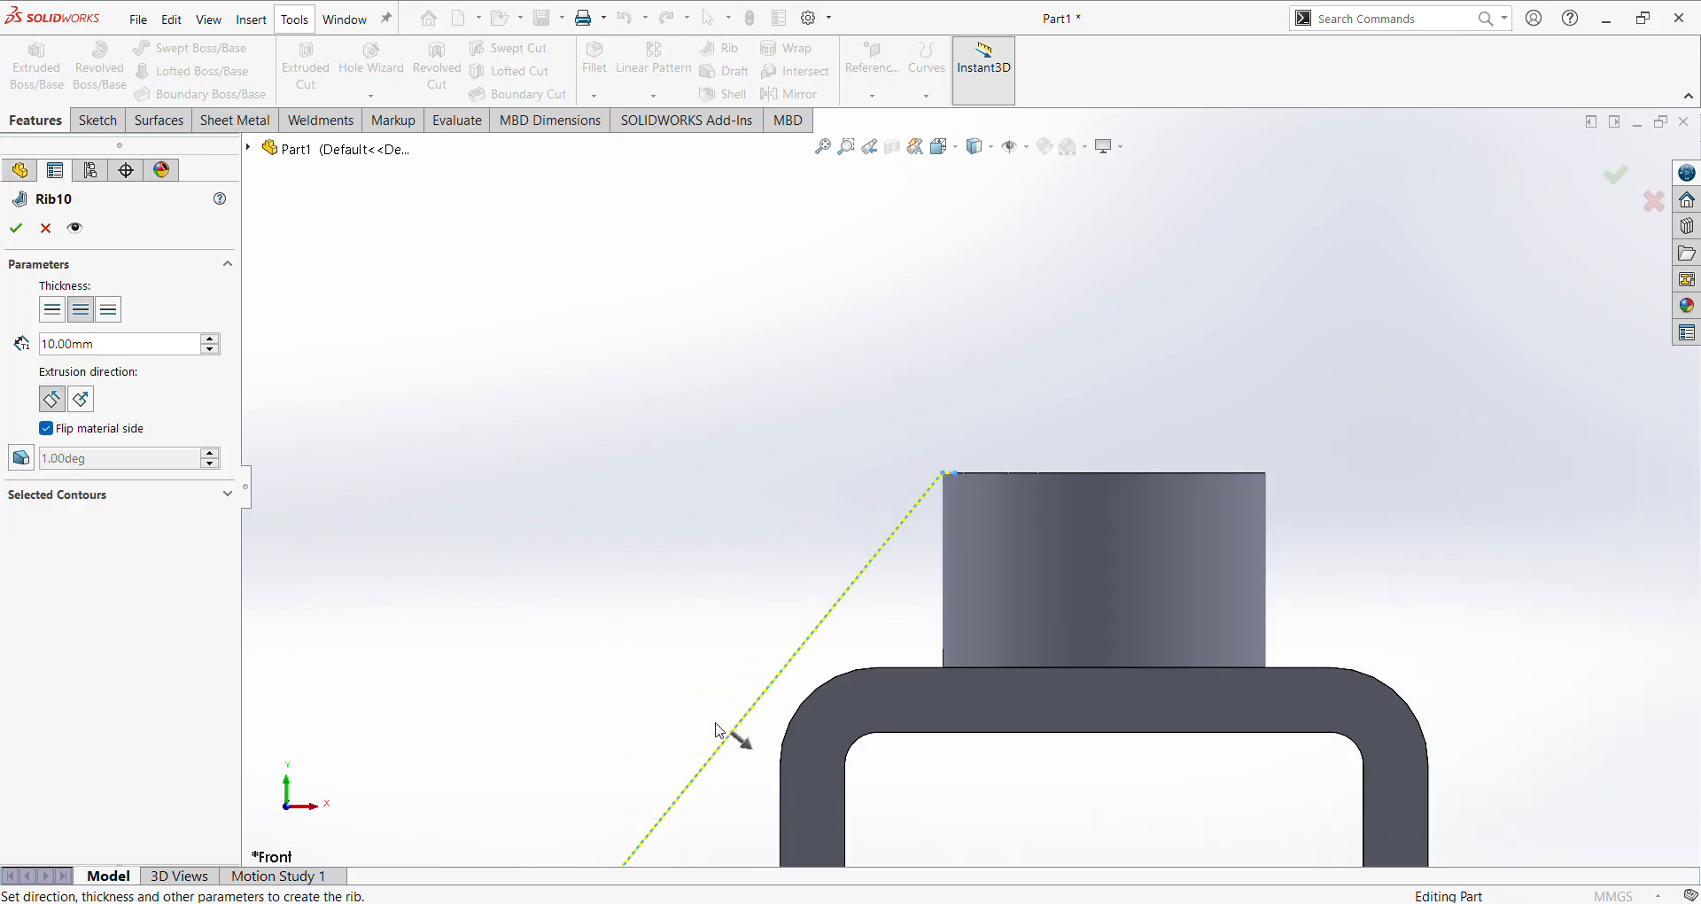
click(17, 229)
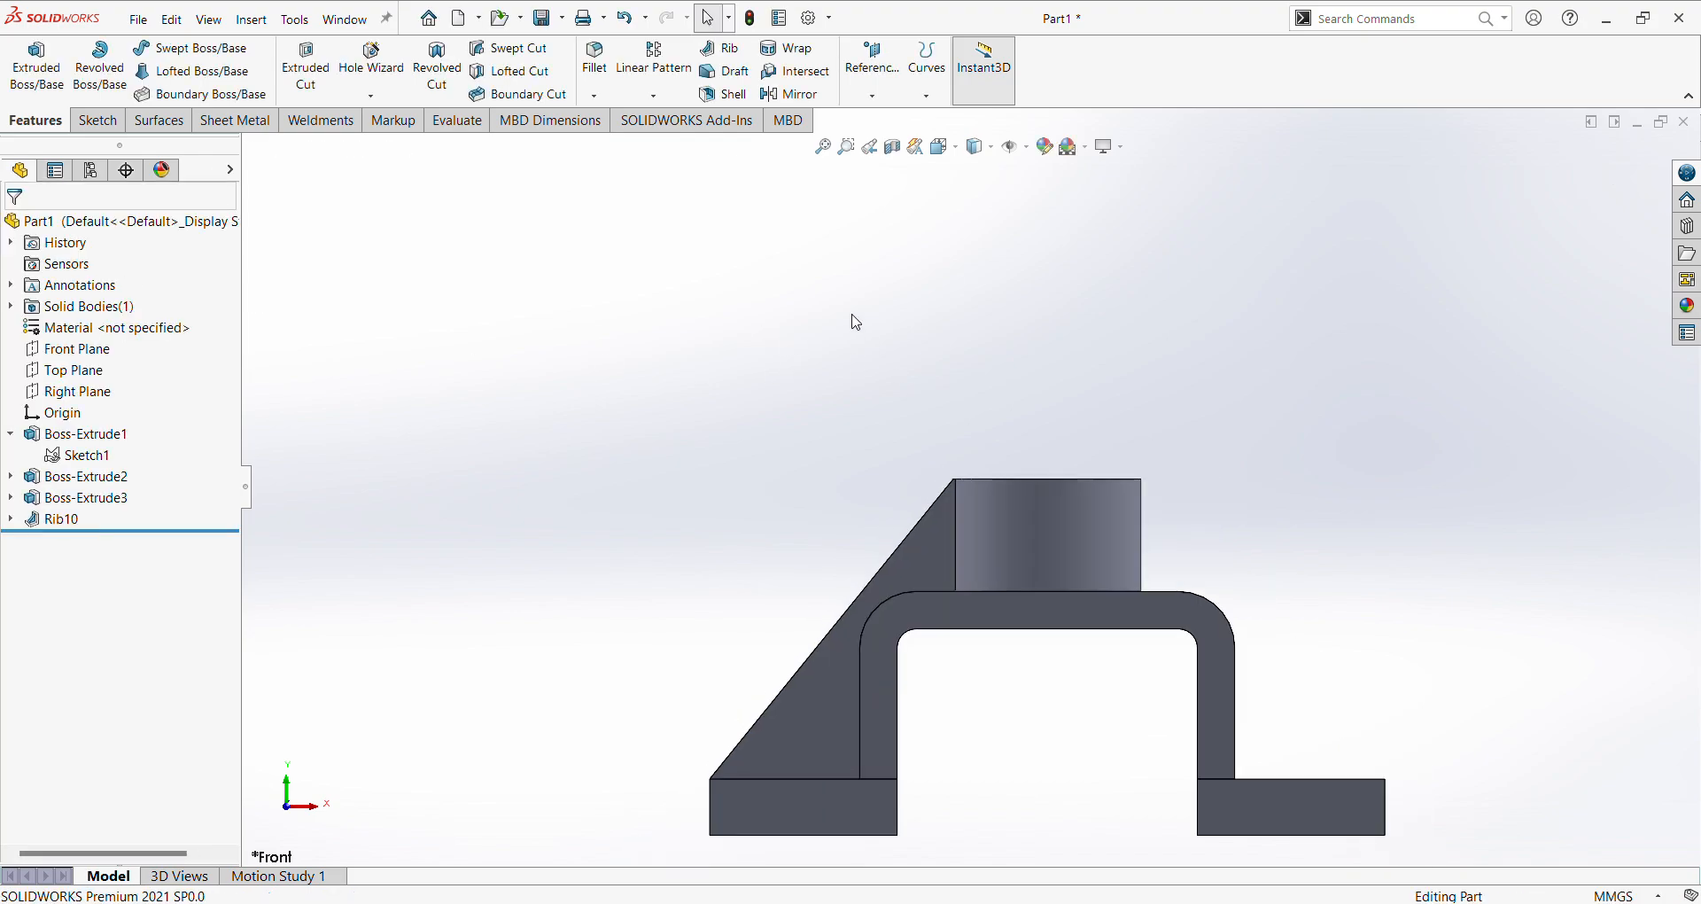
middle_drag(846, 434, 998, 652)
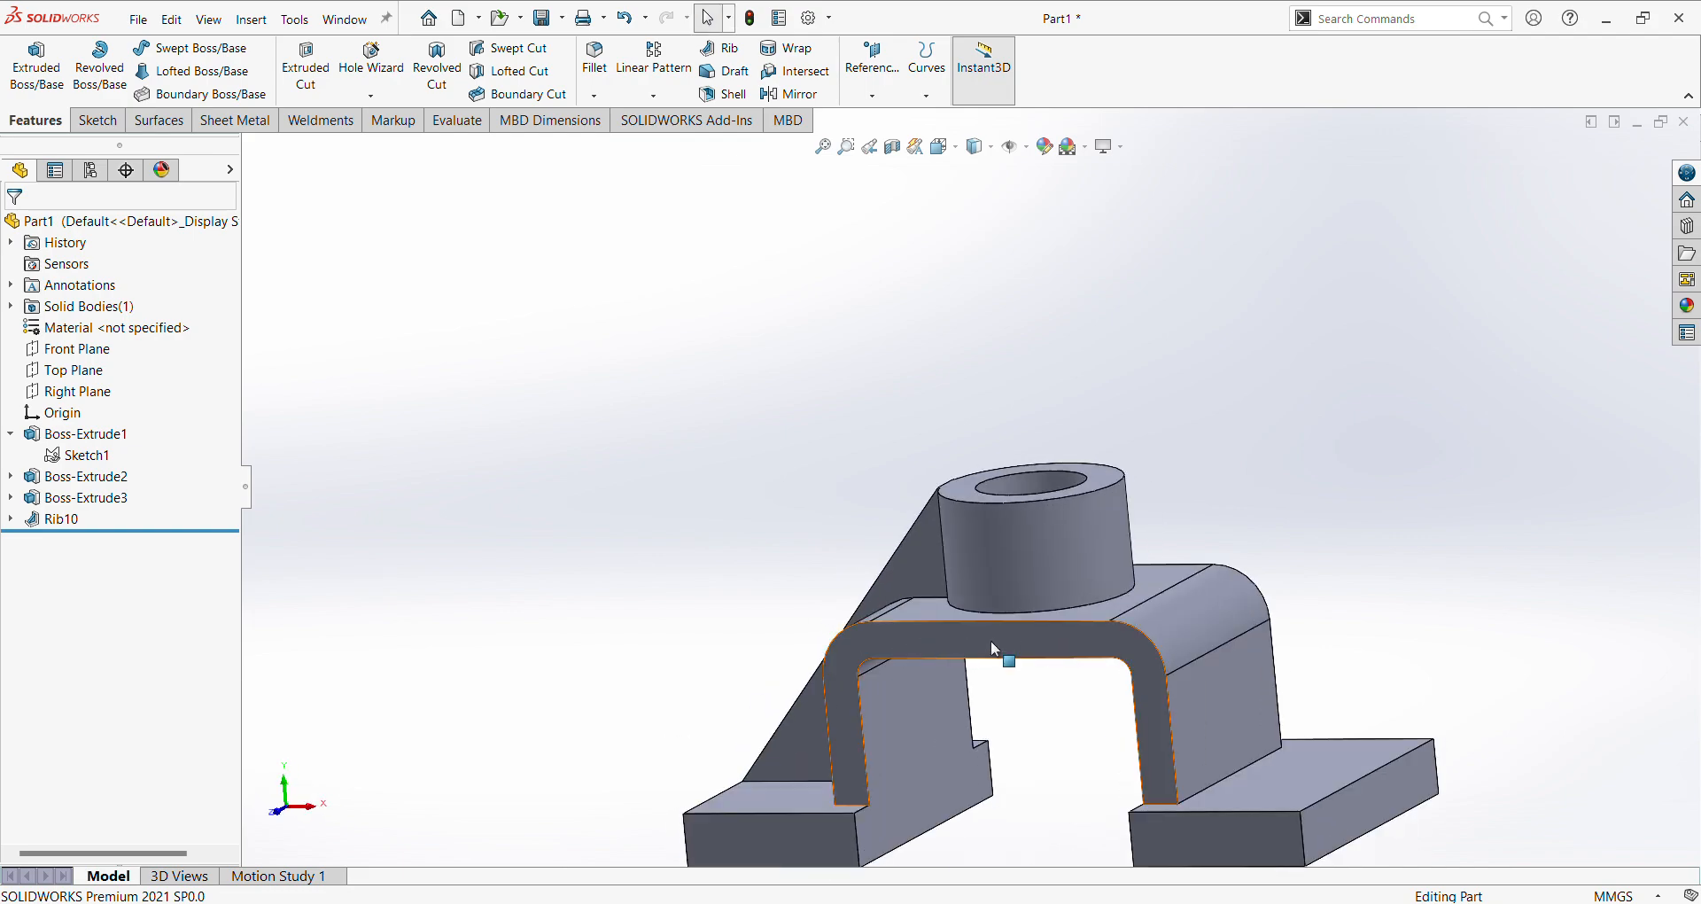
Mirror the side rib about the Right Plane to the opposite side of the bracket.
click(62, 520)
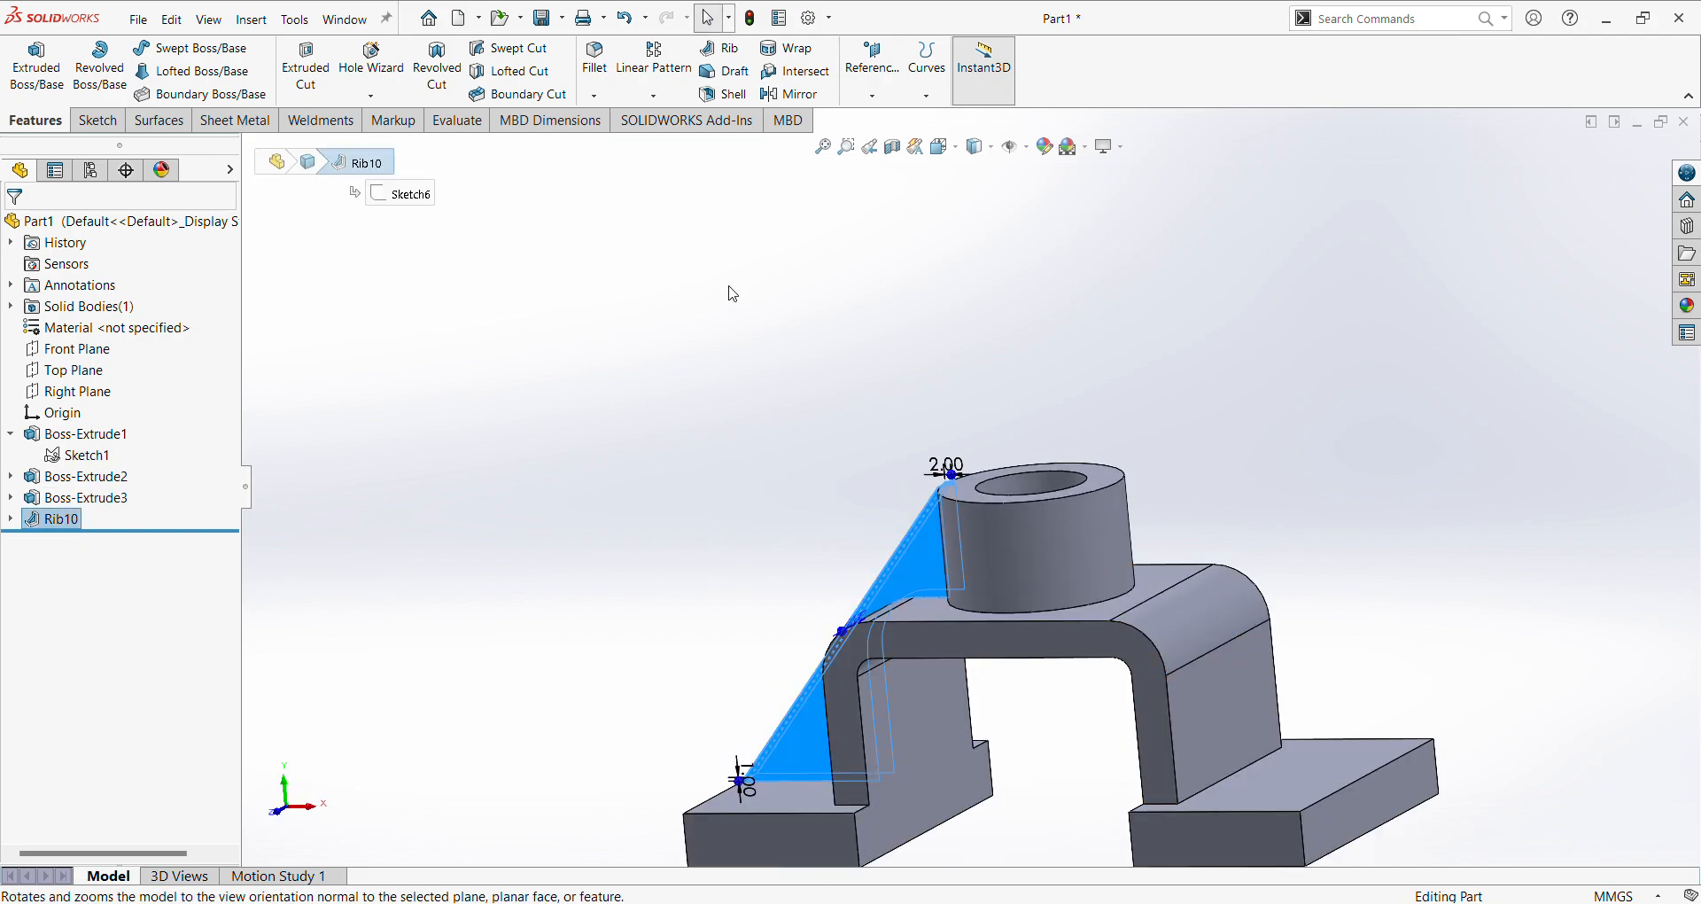
click(786, 95)
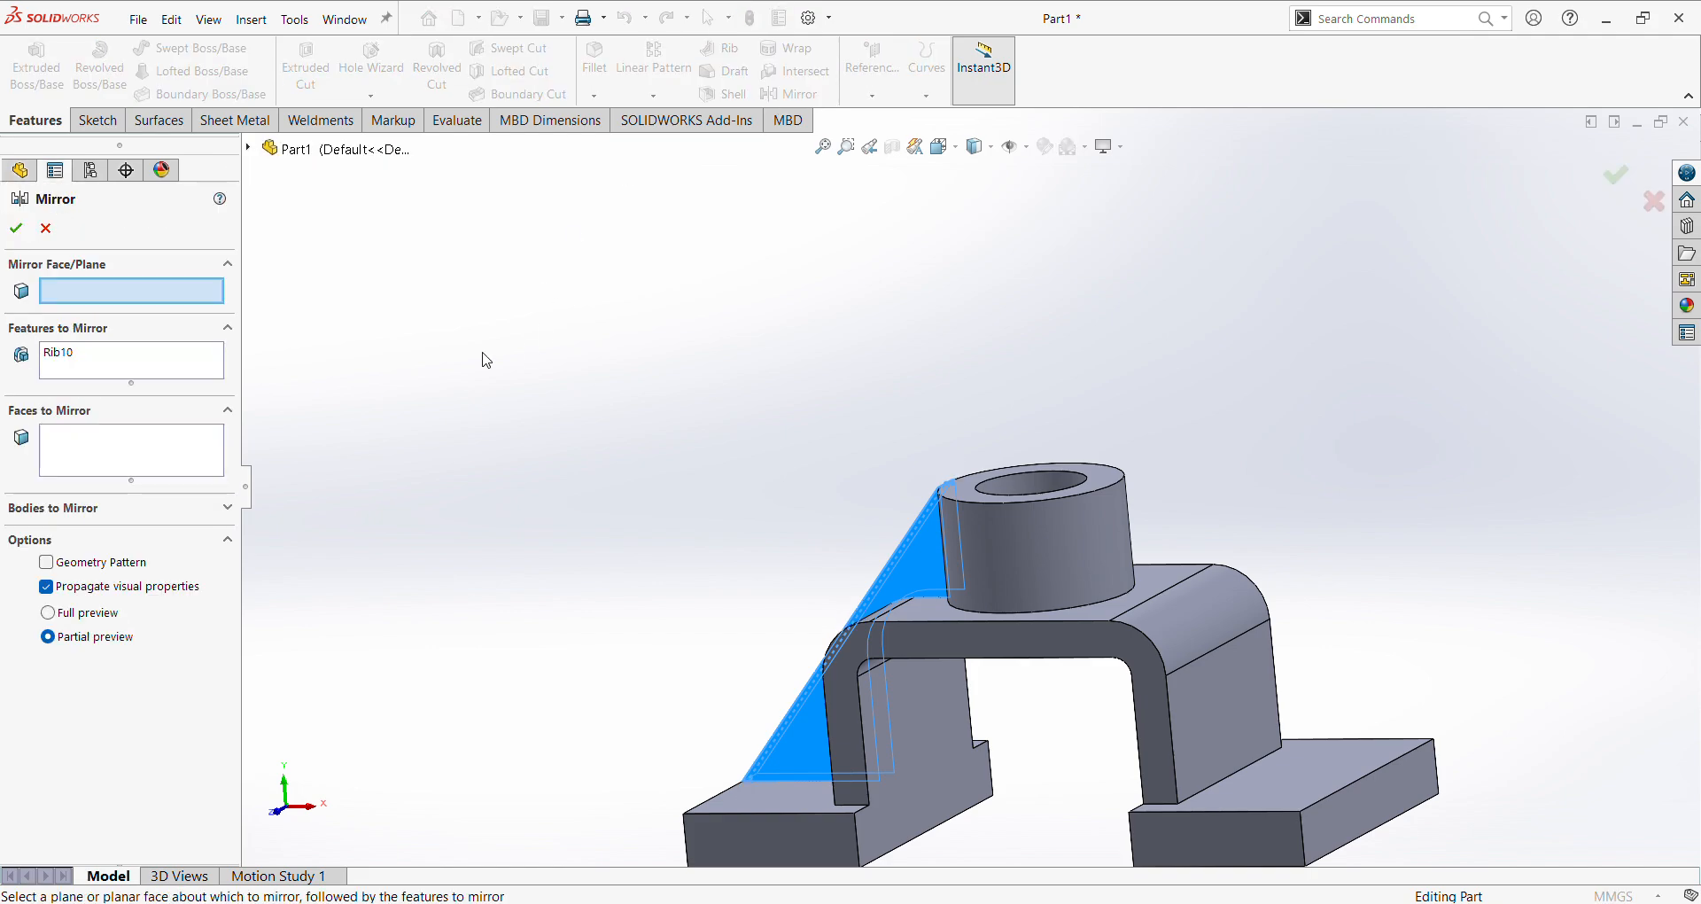
click(249, 149)
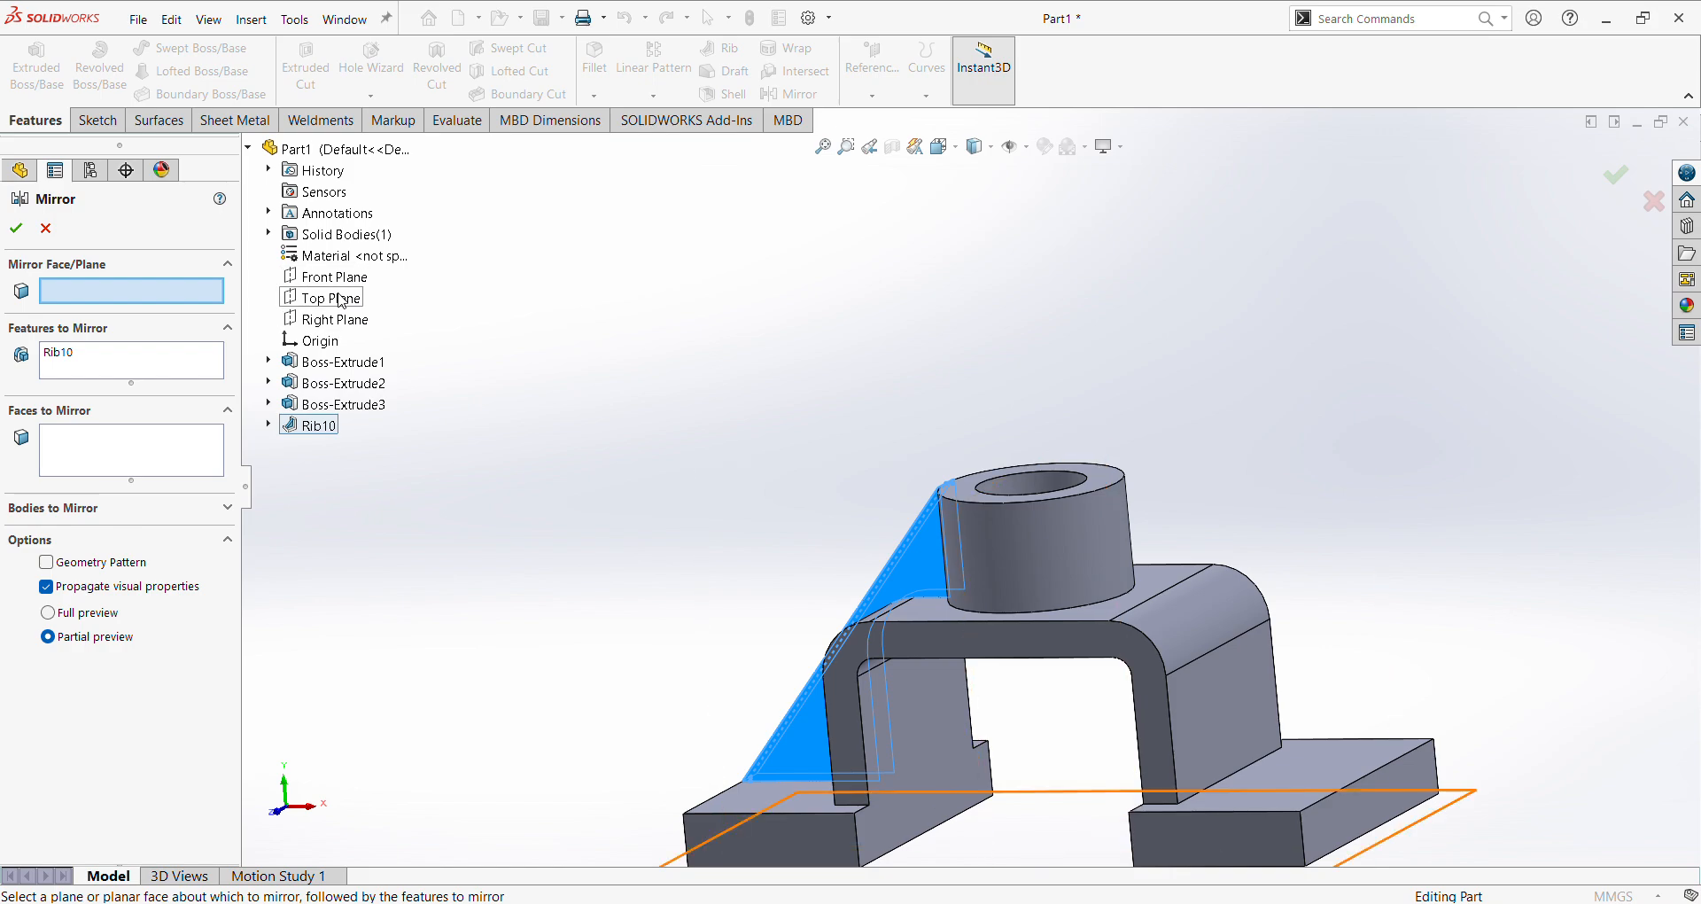
click(353, 320)
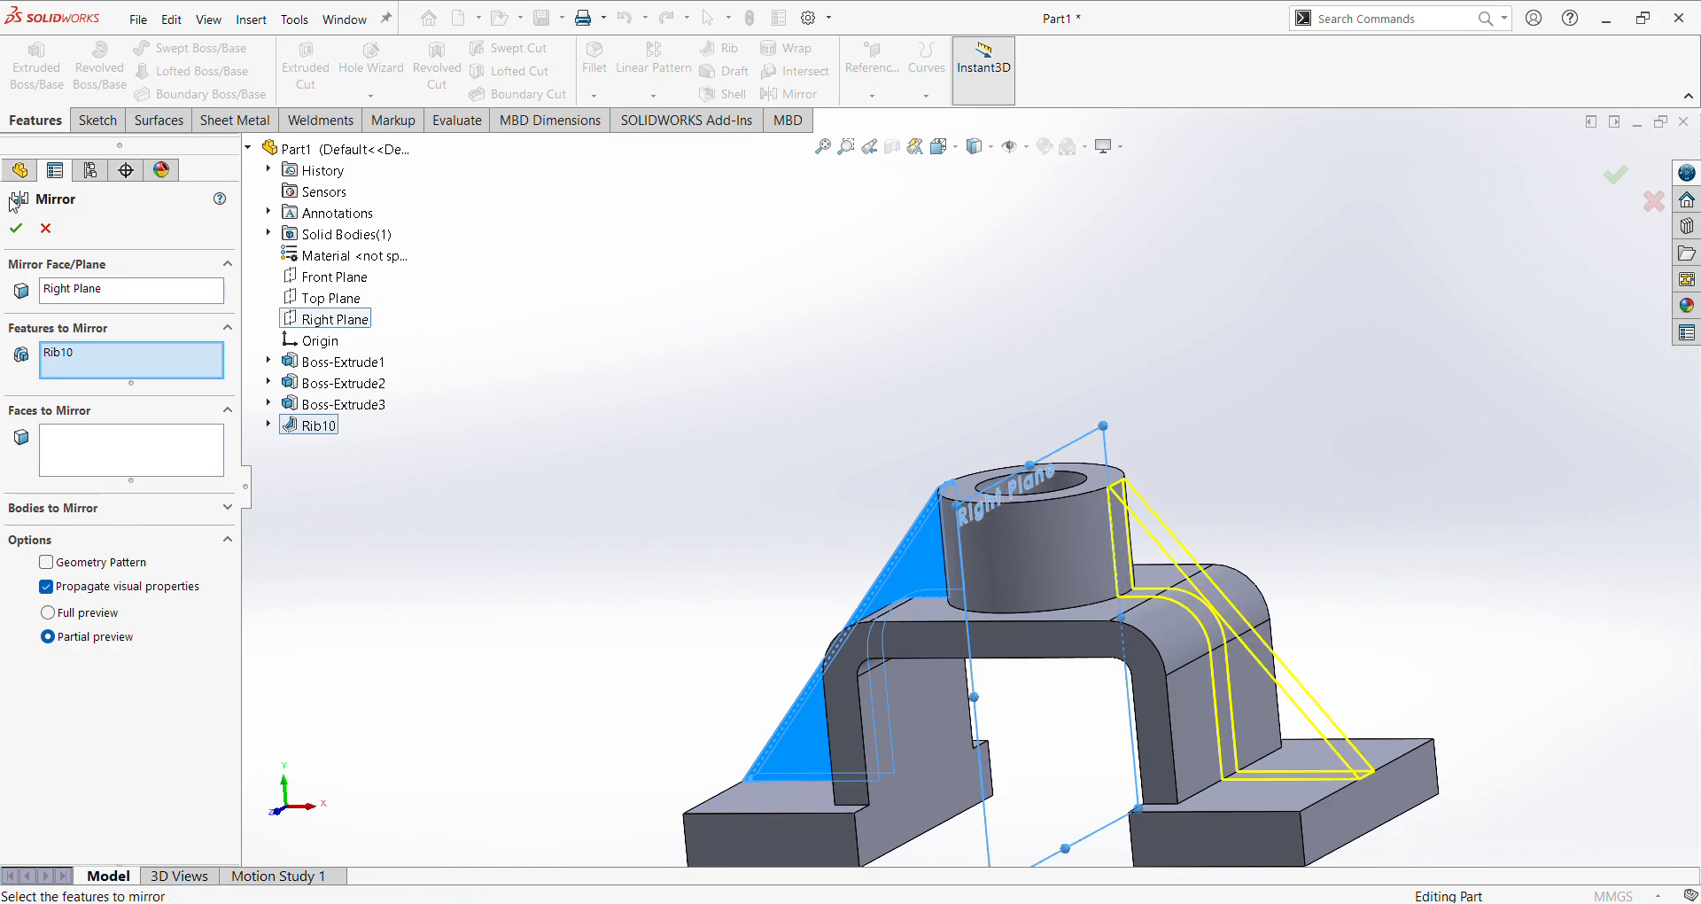
click(15, 228)
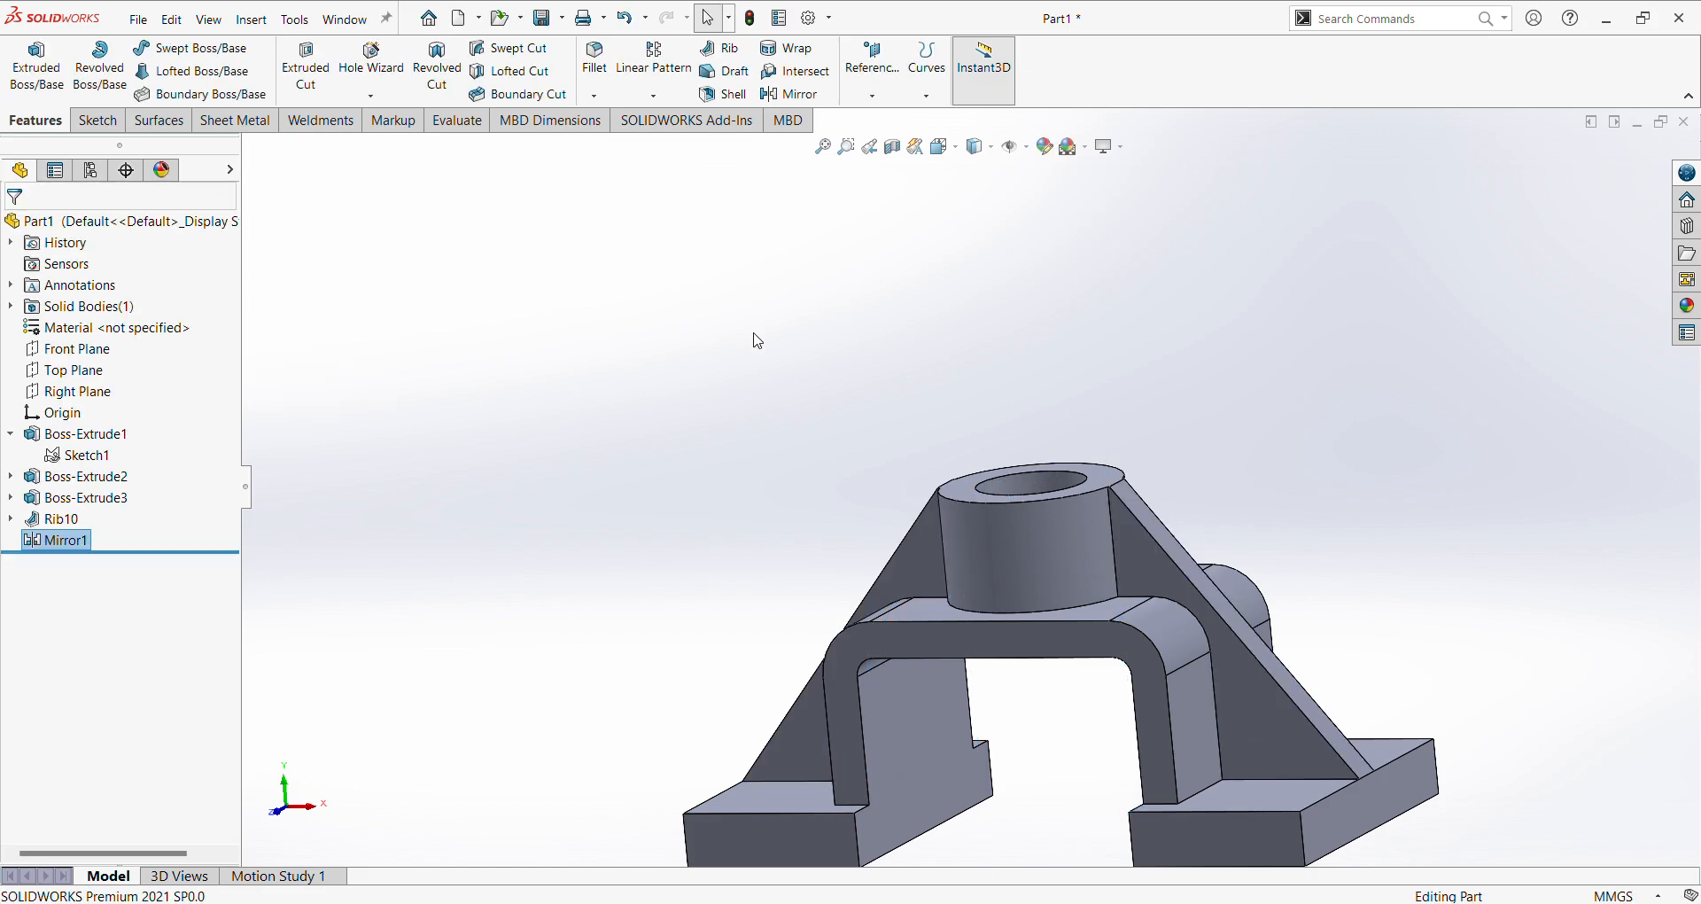
Start a sketch on the left base block's front face and check the groove dimensions in the jk14.pdf drawing.
scroll(1230, 551, up, 2)
scroll(923, 729, down, 3)
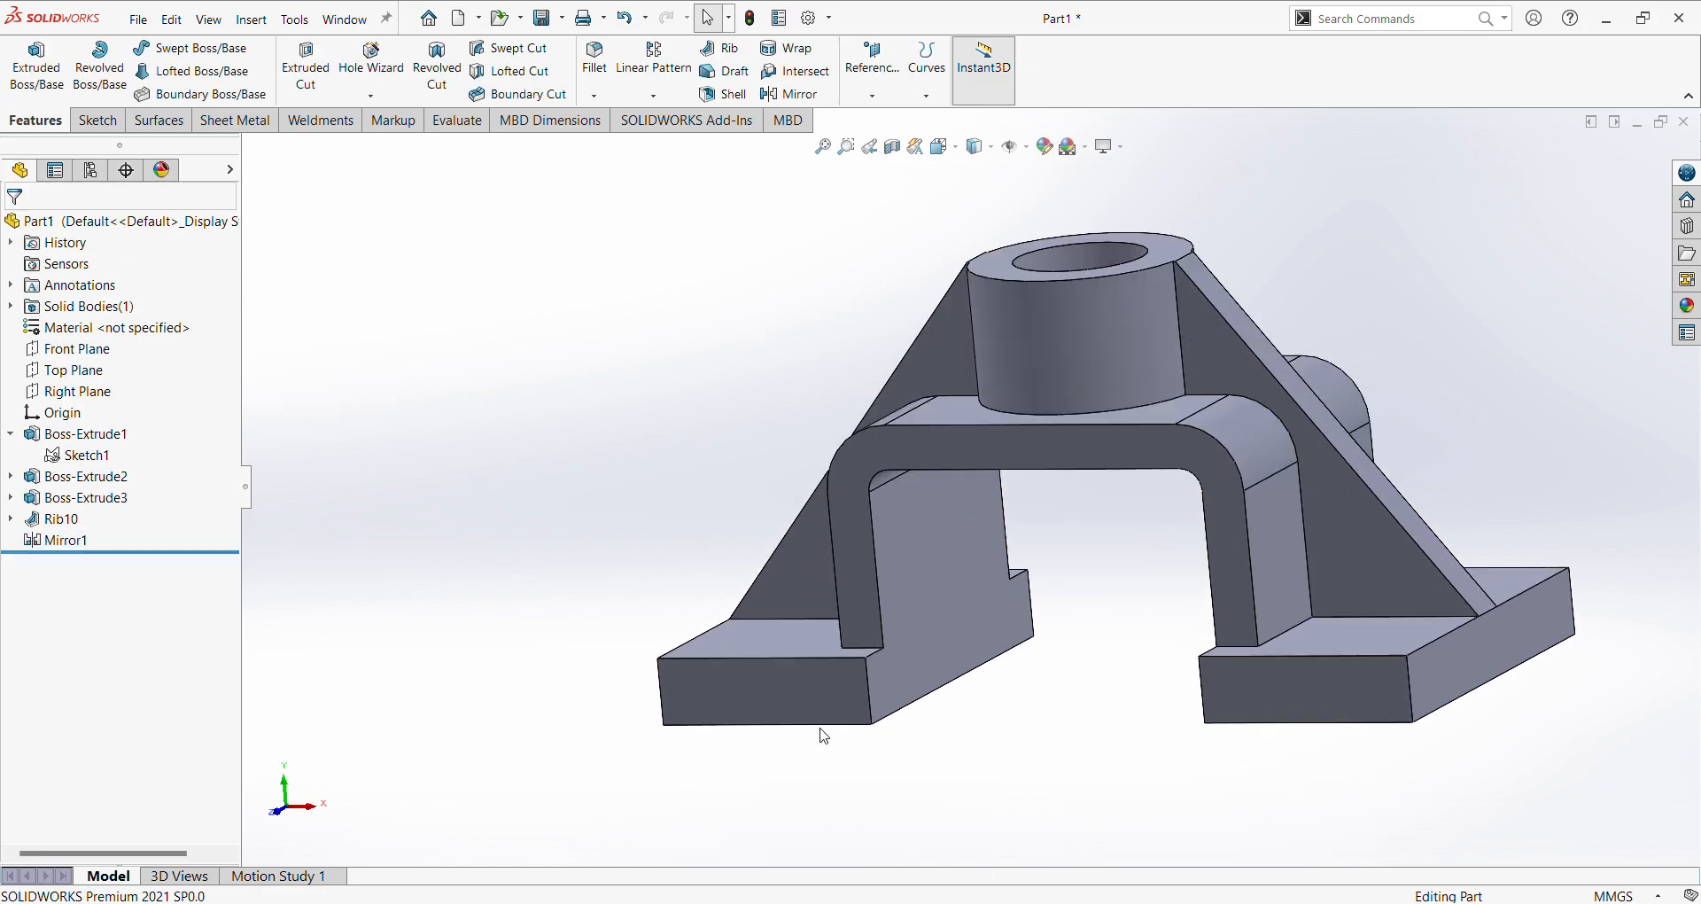
click(774, 693)
click(853, 651)
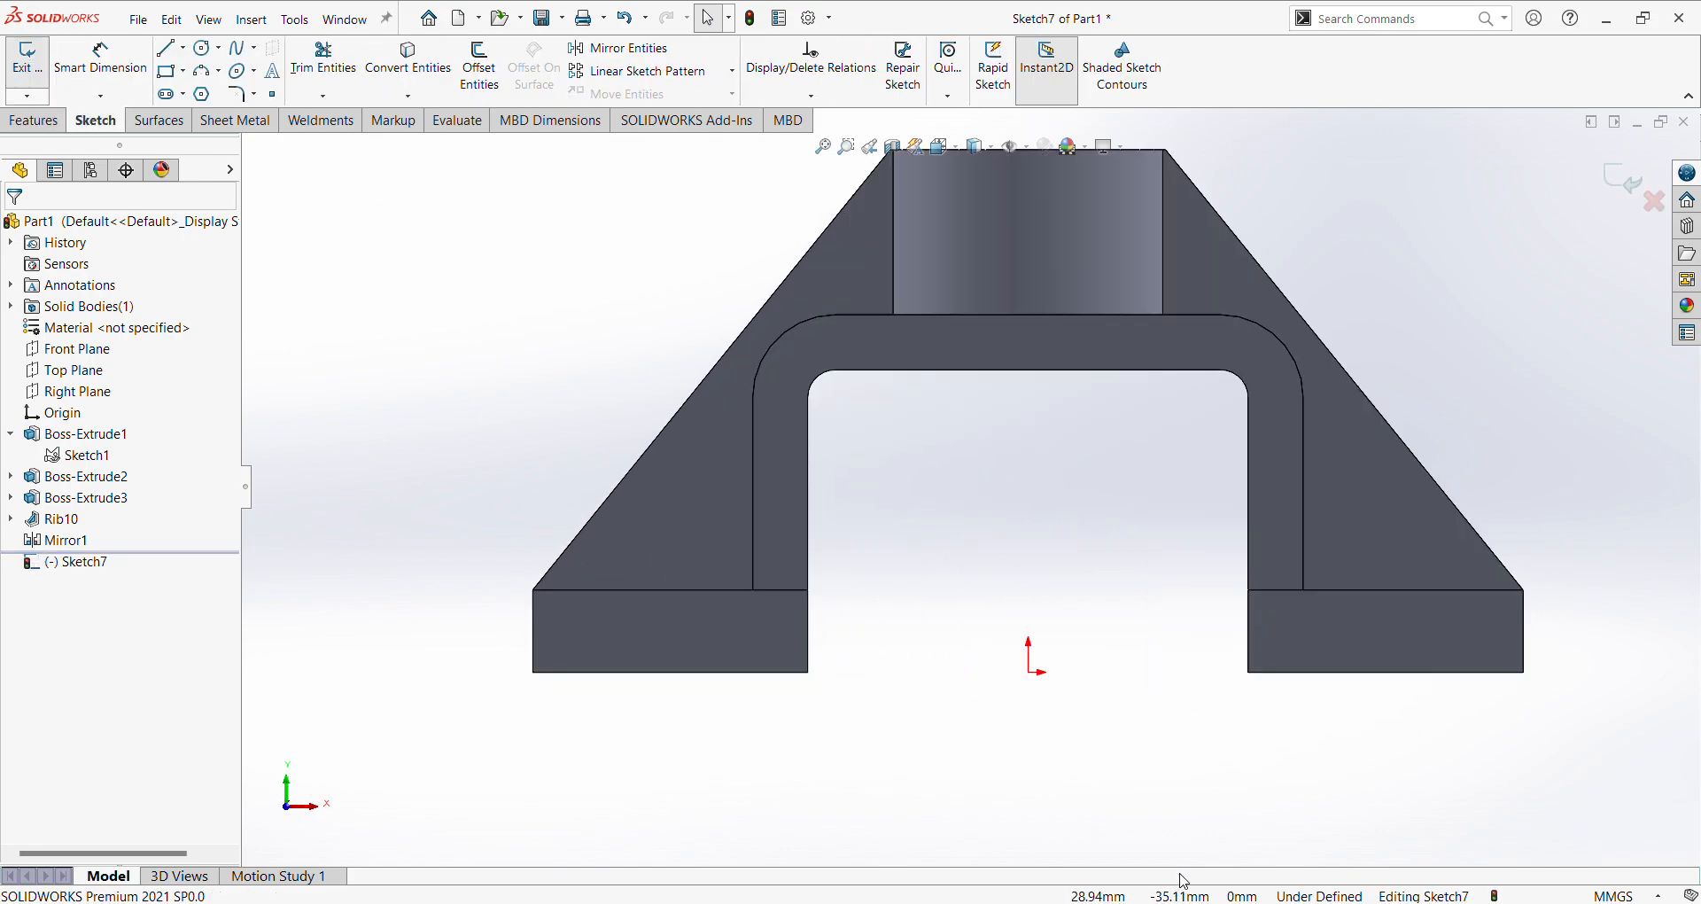
key(alt+Tab)
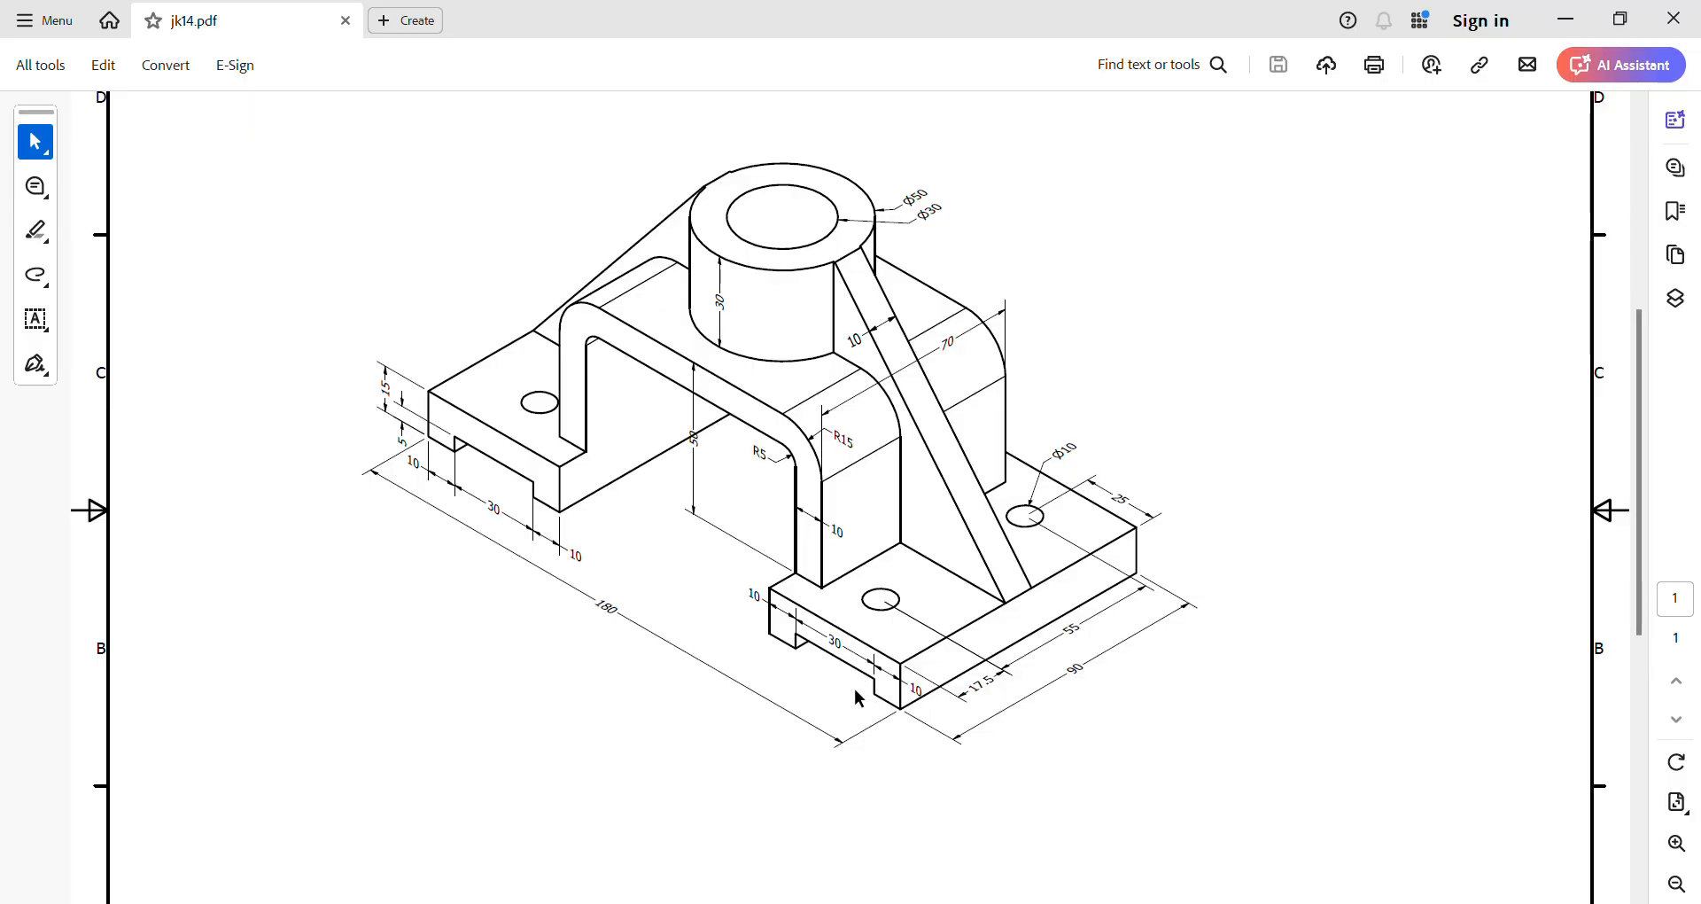
key(alt+Tab)
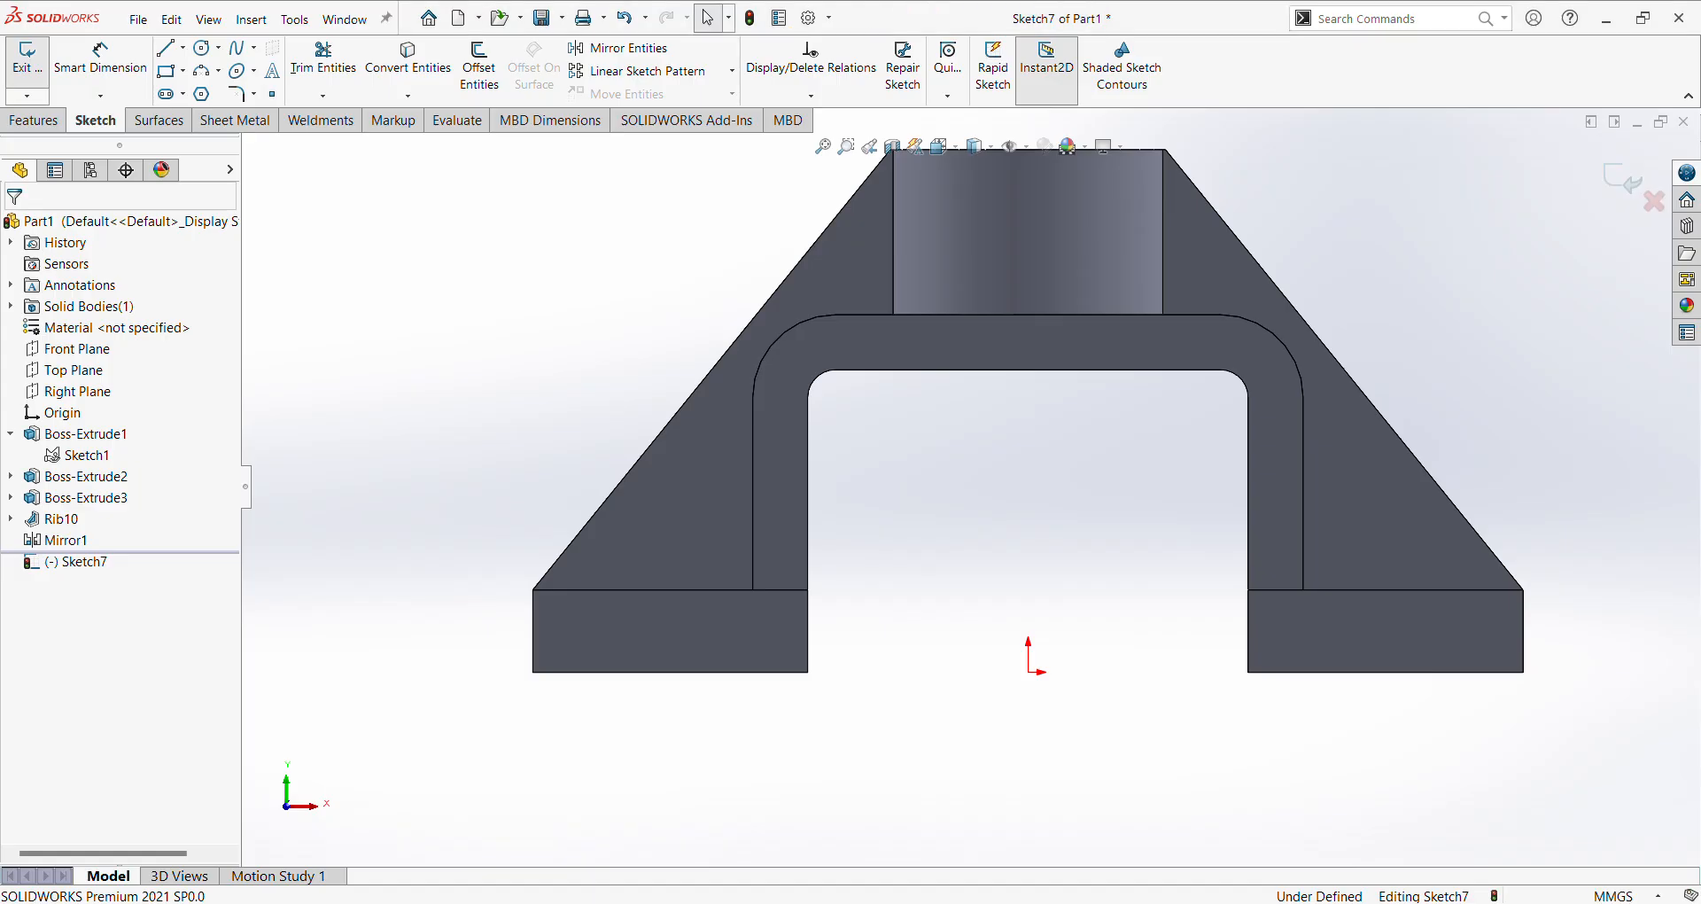
Sketch a rectangle about 26 mm wide and 5 mm high standing on the left base block's bottom edge.
scroll(673, 589, down, 3)
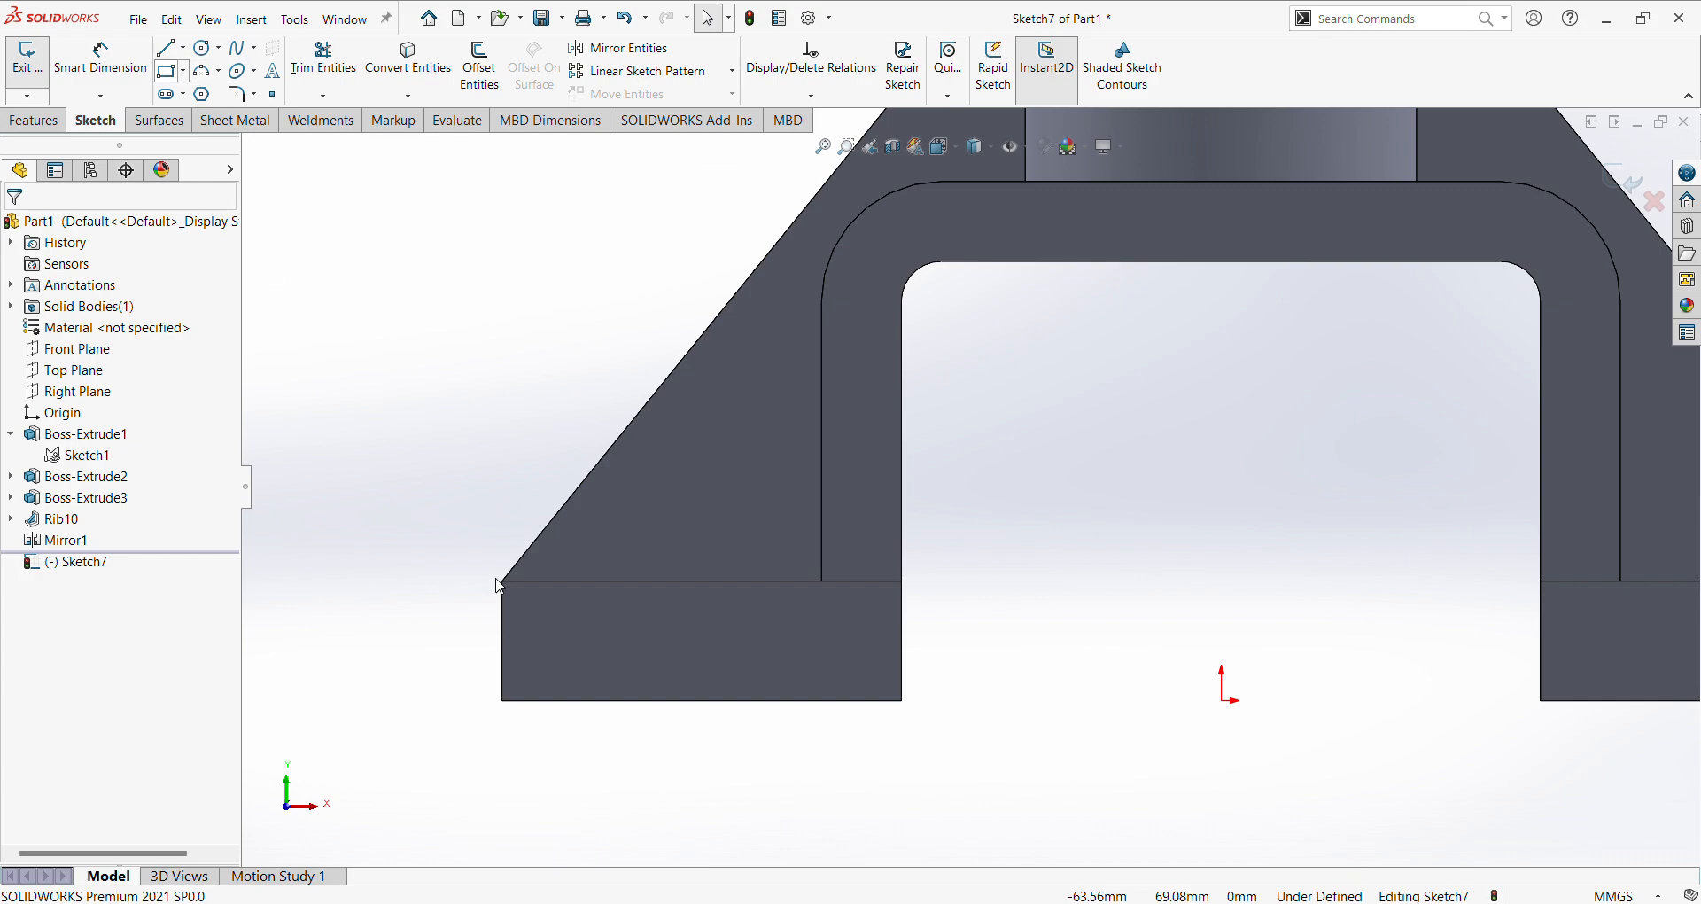
click(593, 700)
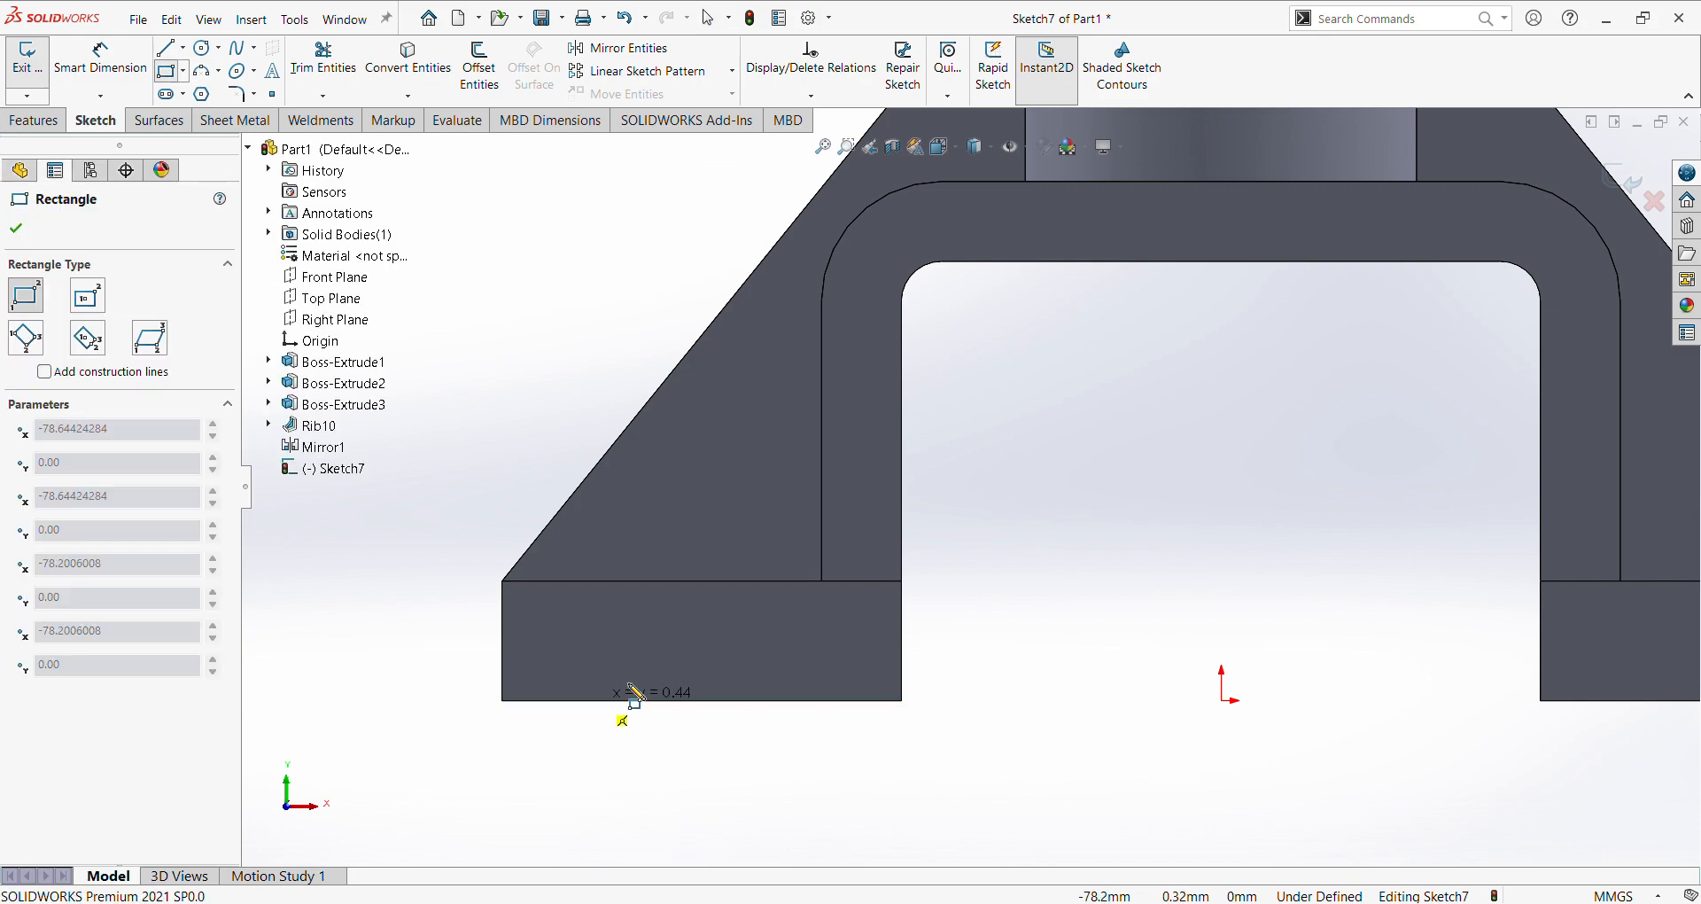
click(804, 656)
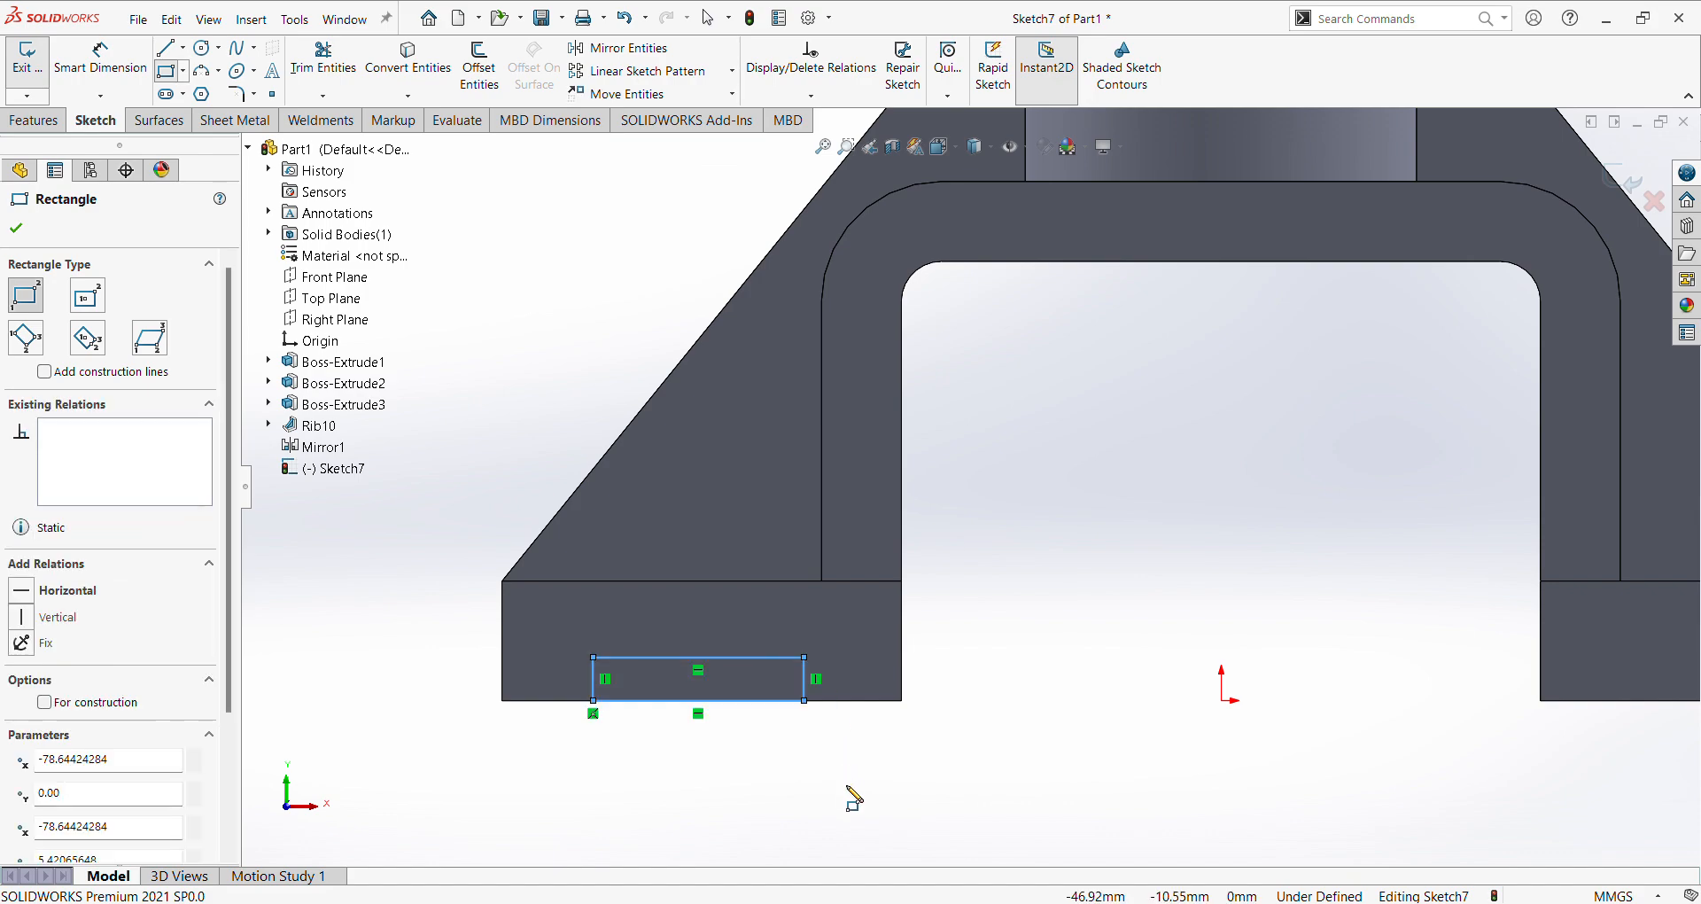
Dimension the rectangle's width as 30 mm and its height as 5 mm.
right_click(852, 799)
click(1015, 748)
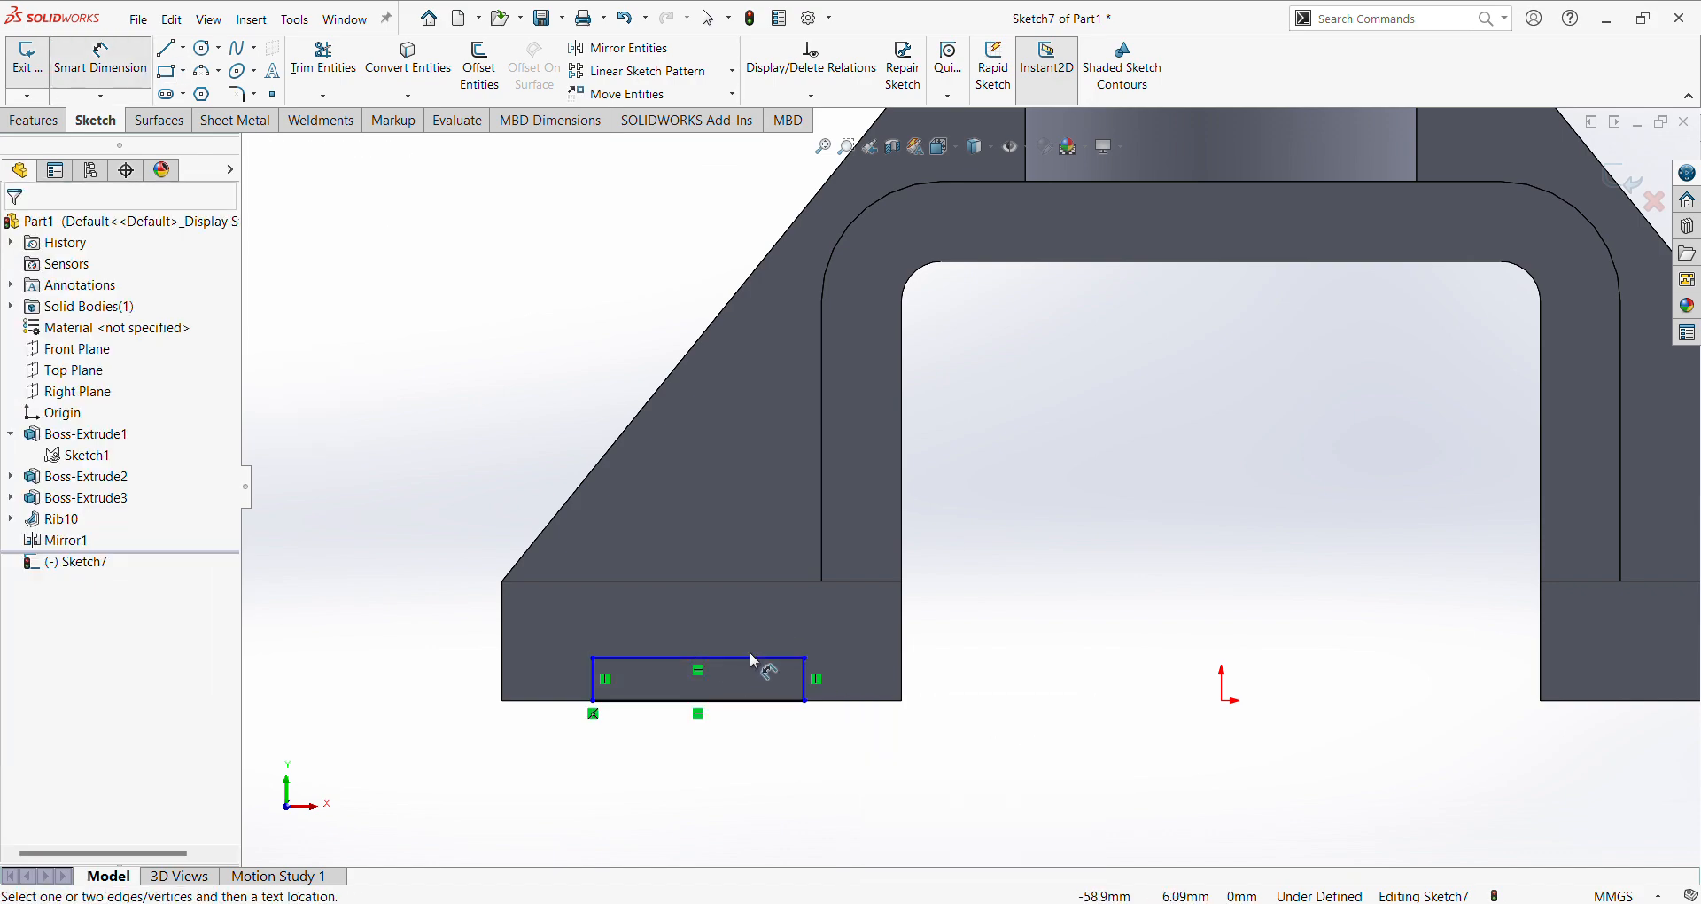
click(749, 657)
click(732, 742)
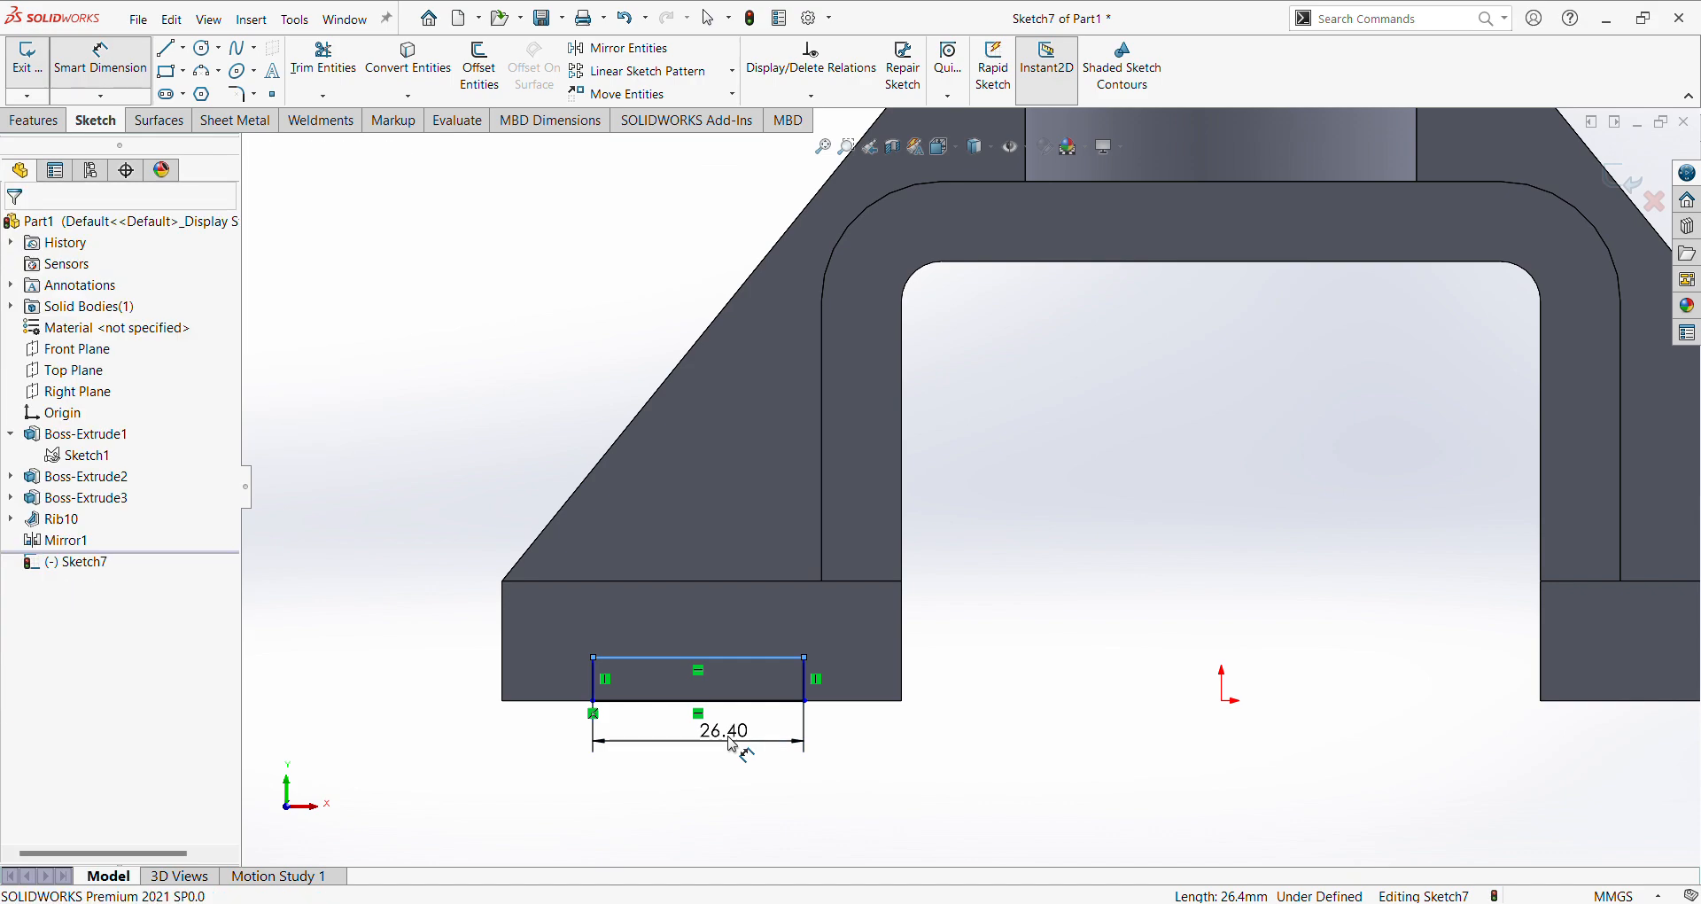
text(30)
key(Return)
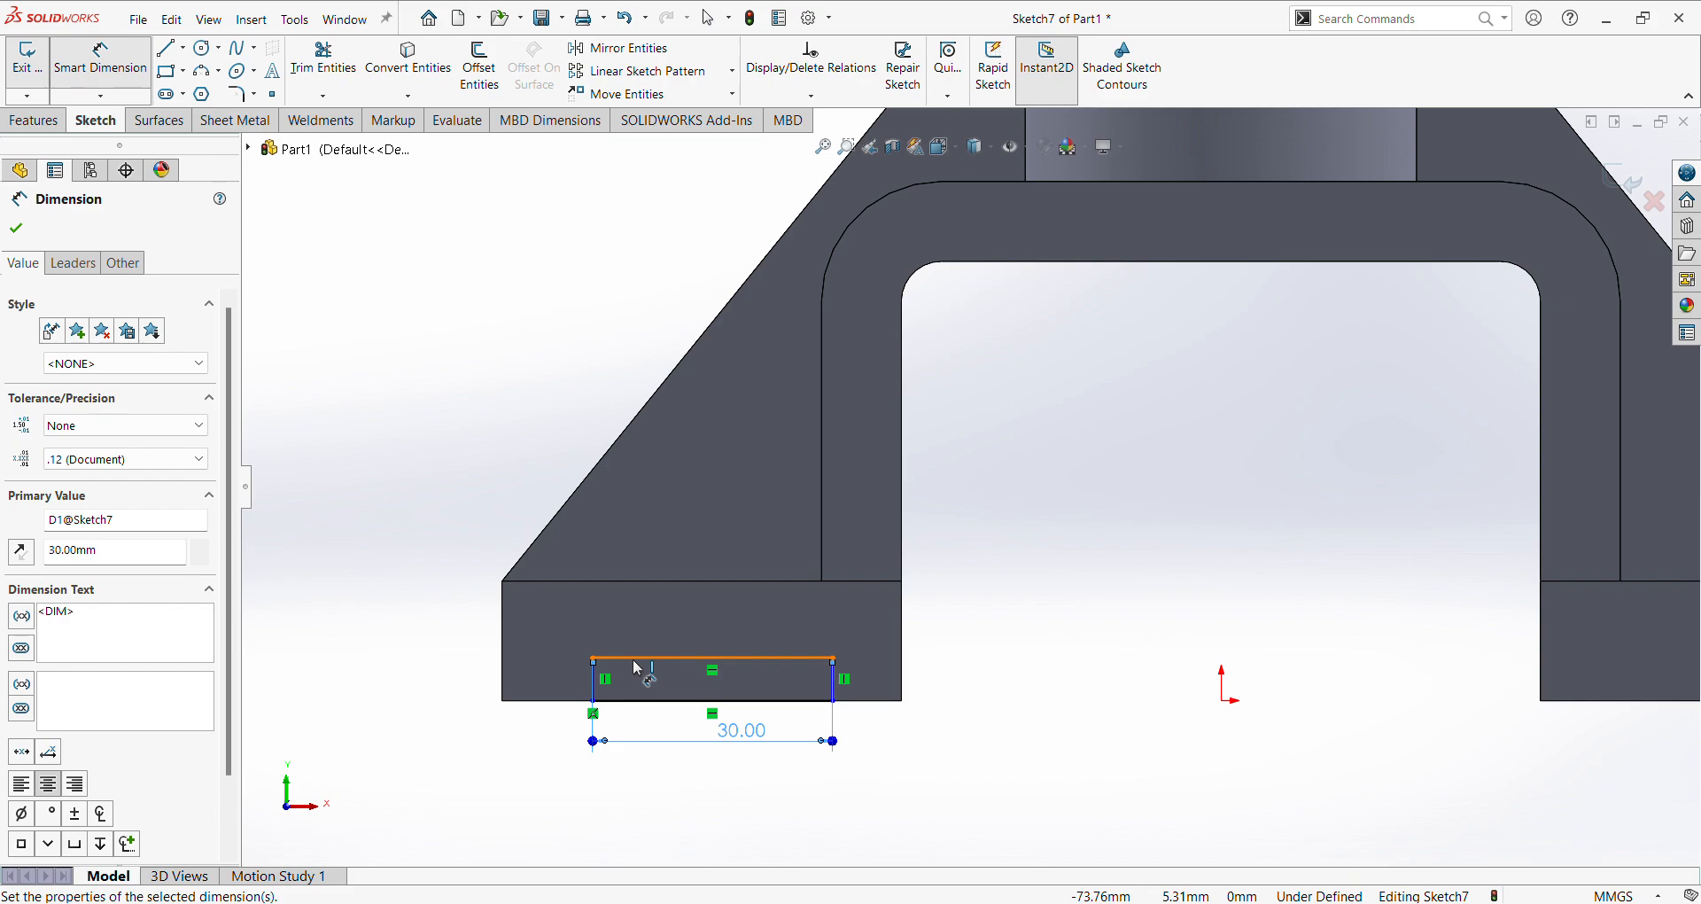
click(644, 701)
click(638, 701)
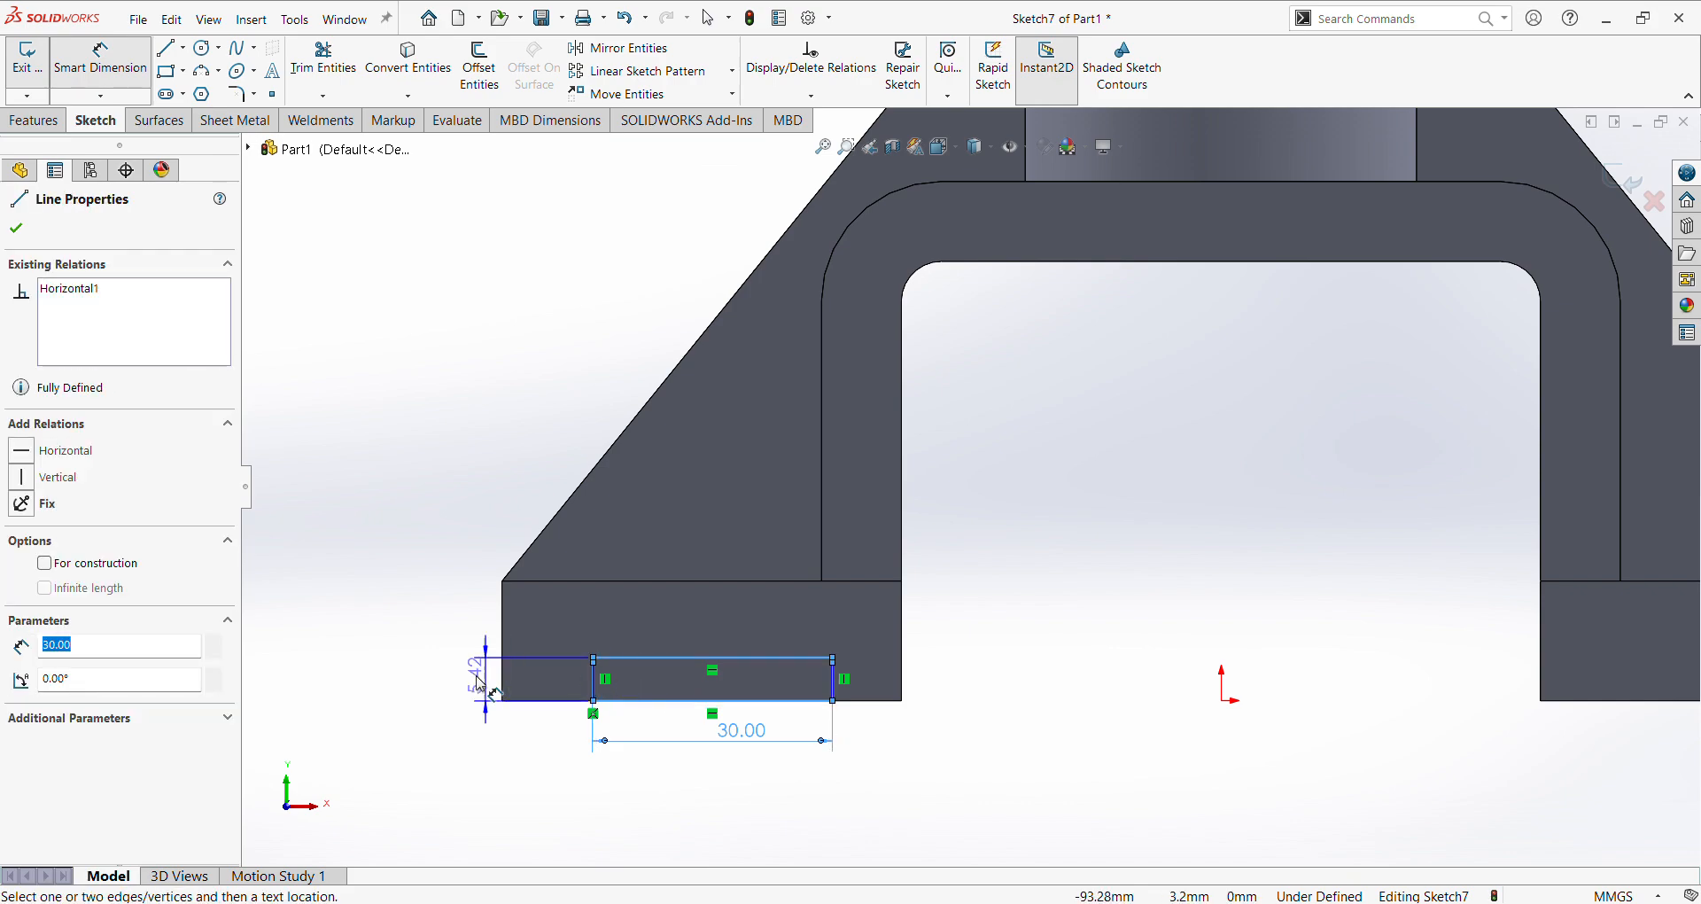
click(451, 670)
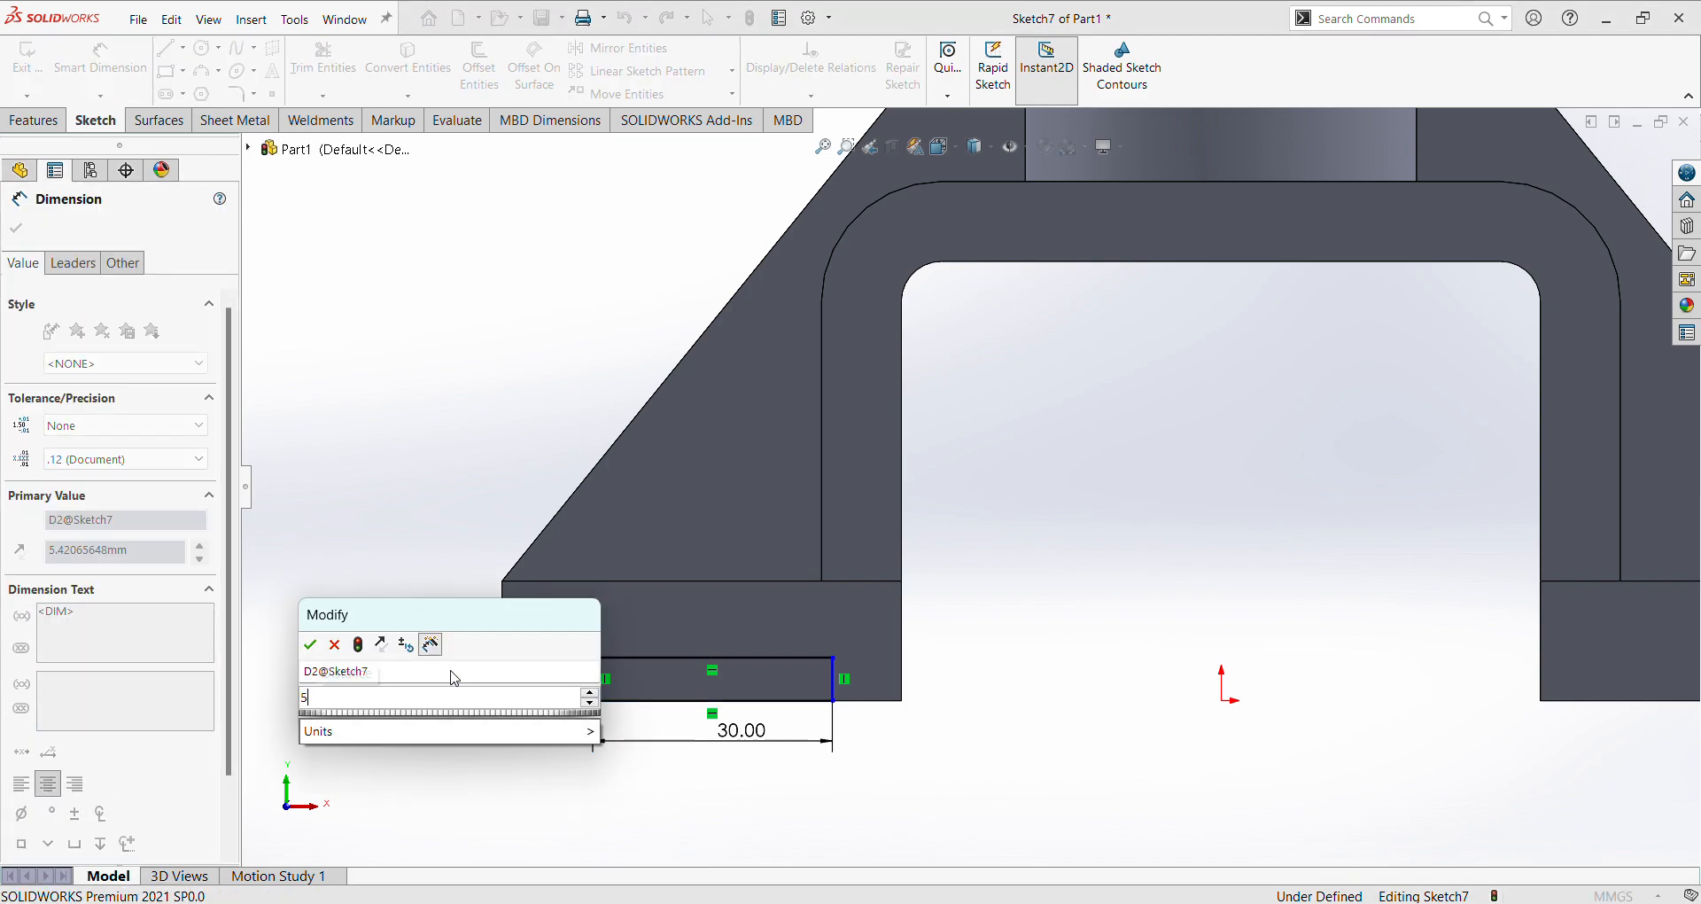
key(Return)
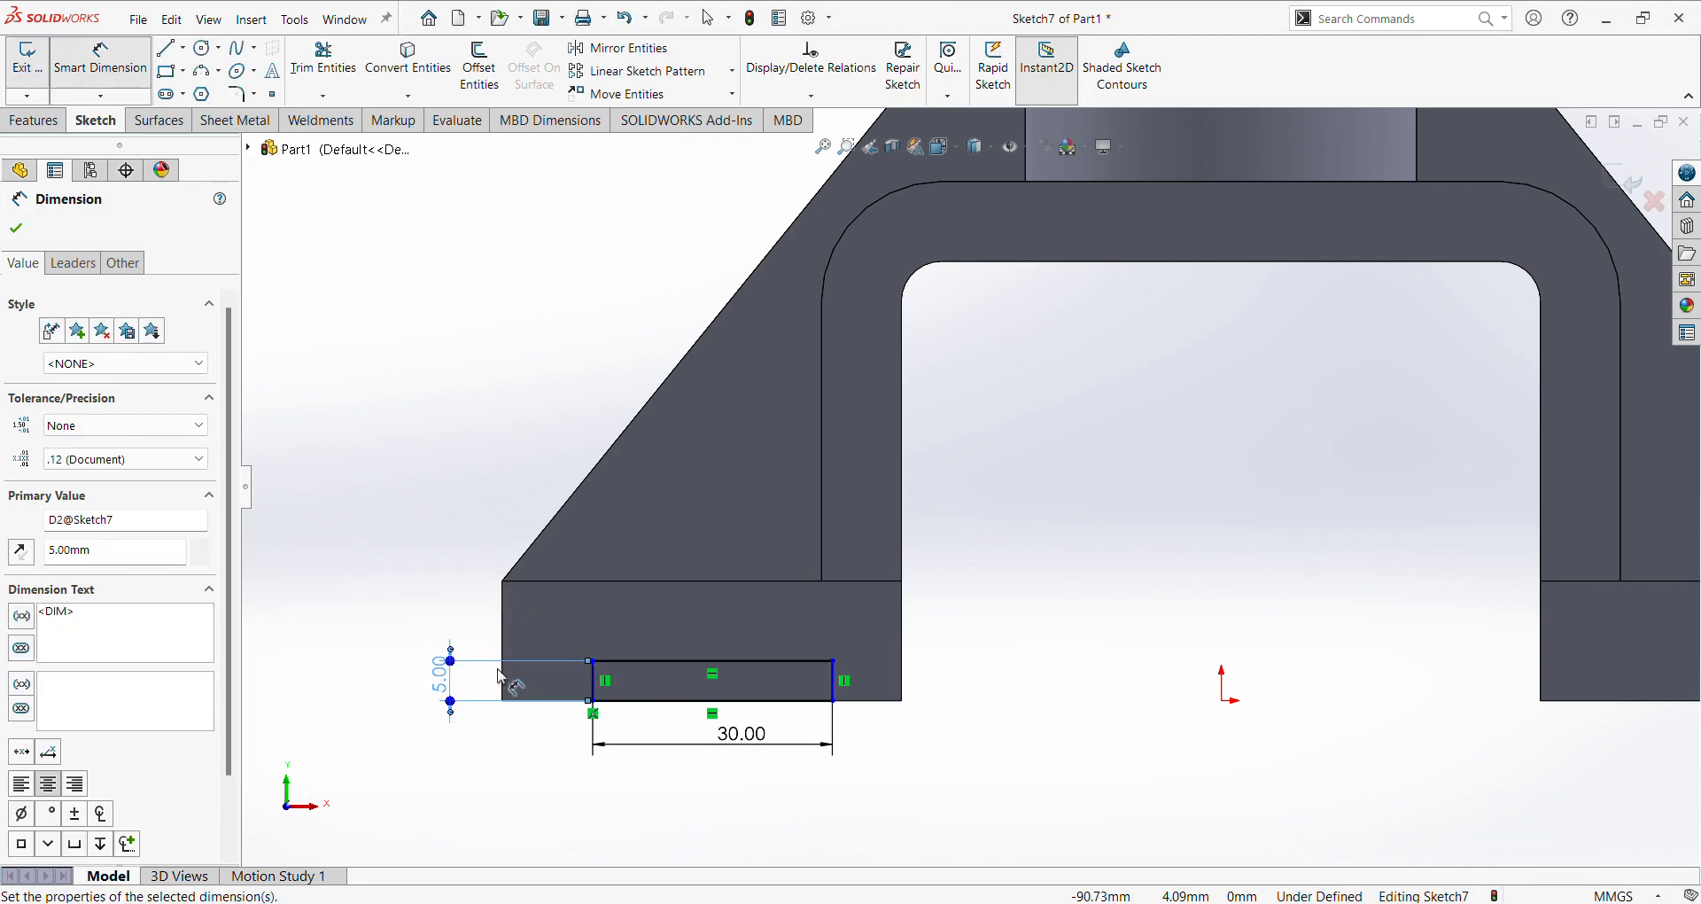
Dimension the distance from the base block's outer edge to the rectangle's near side as 10 mm.
click(593, 682)
click(548, 759)
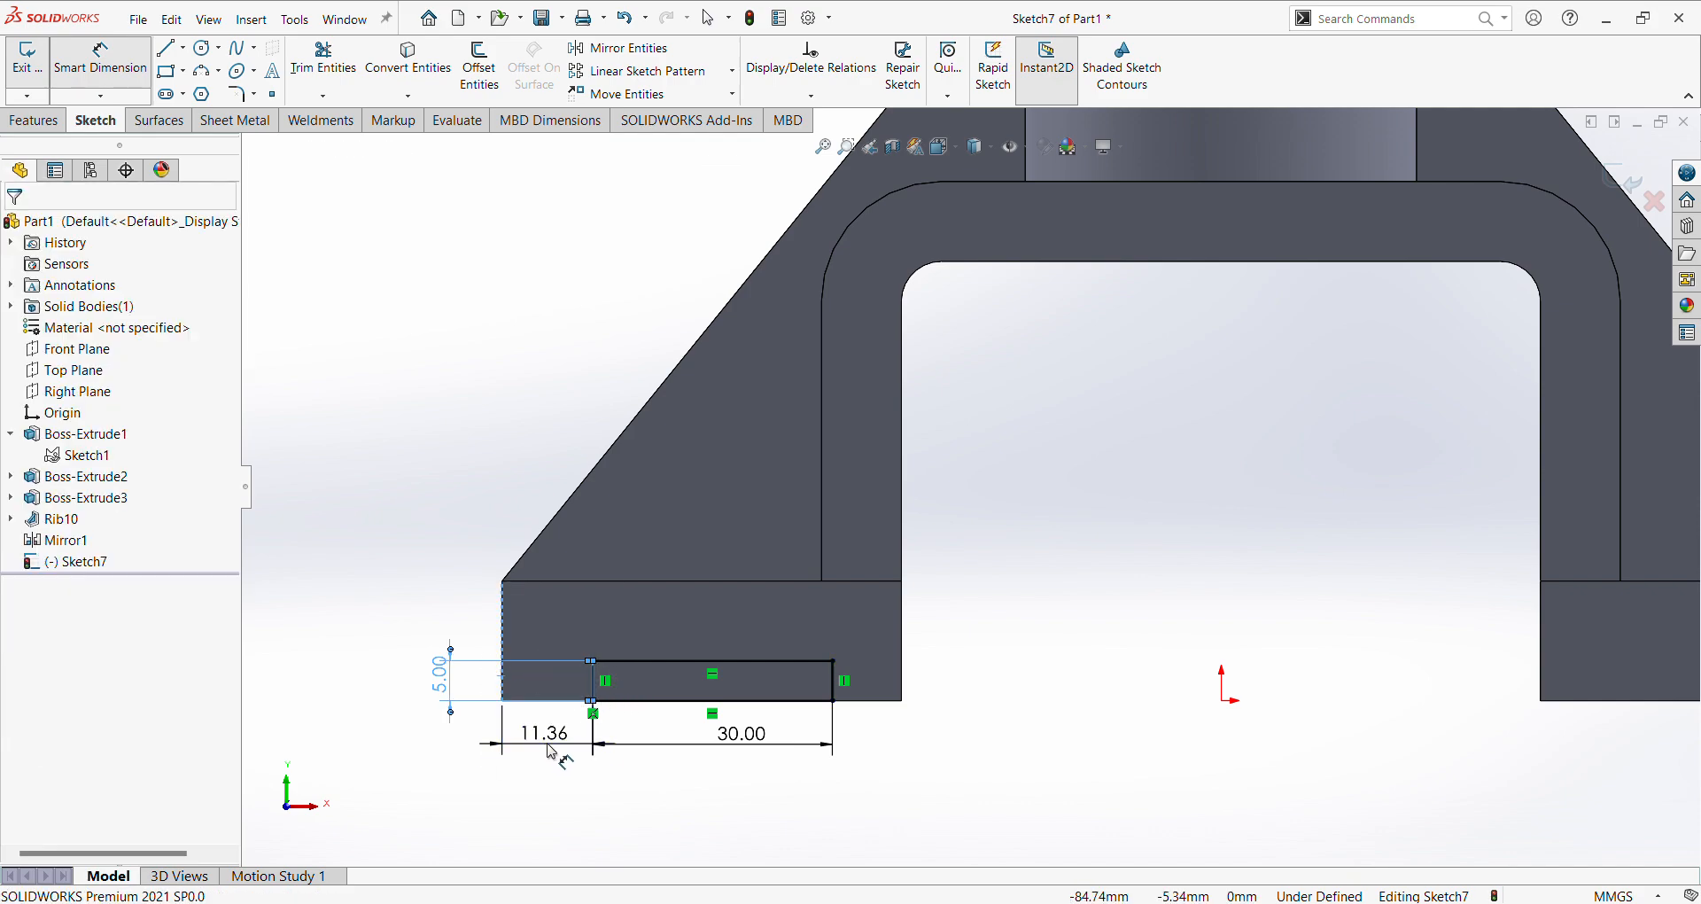
text(10)
key(Return)
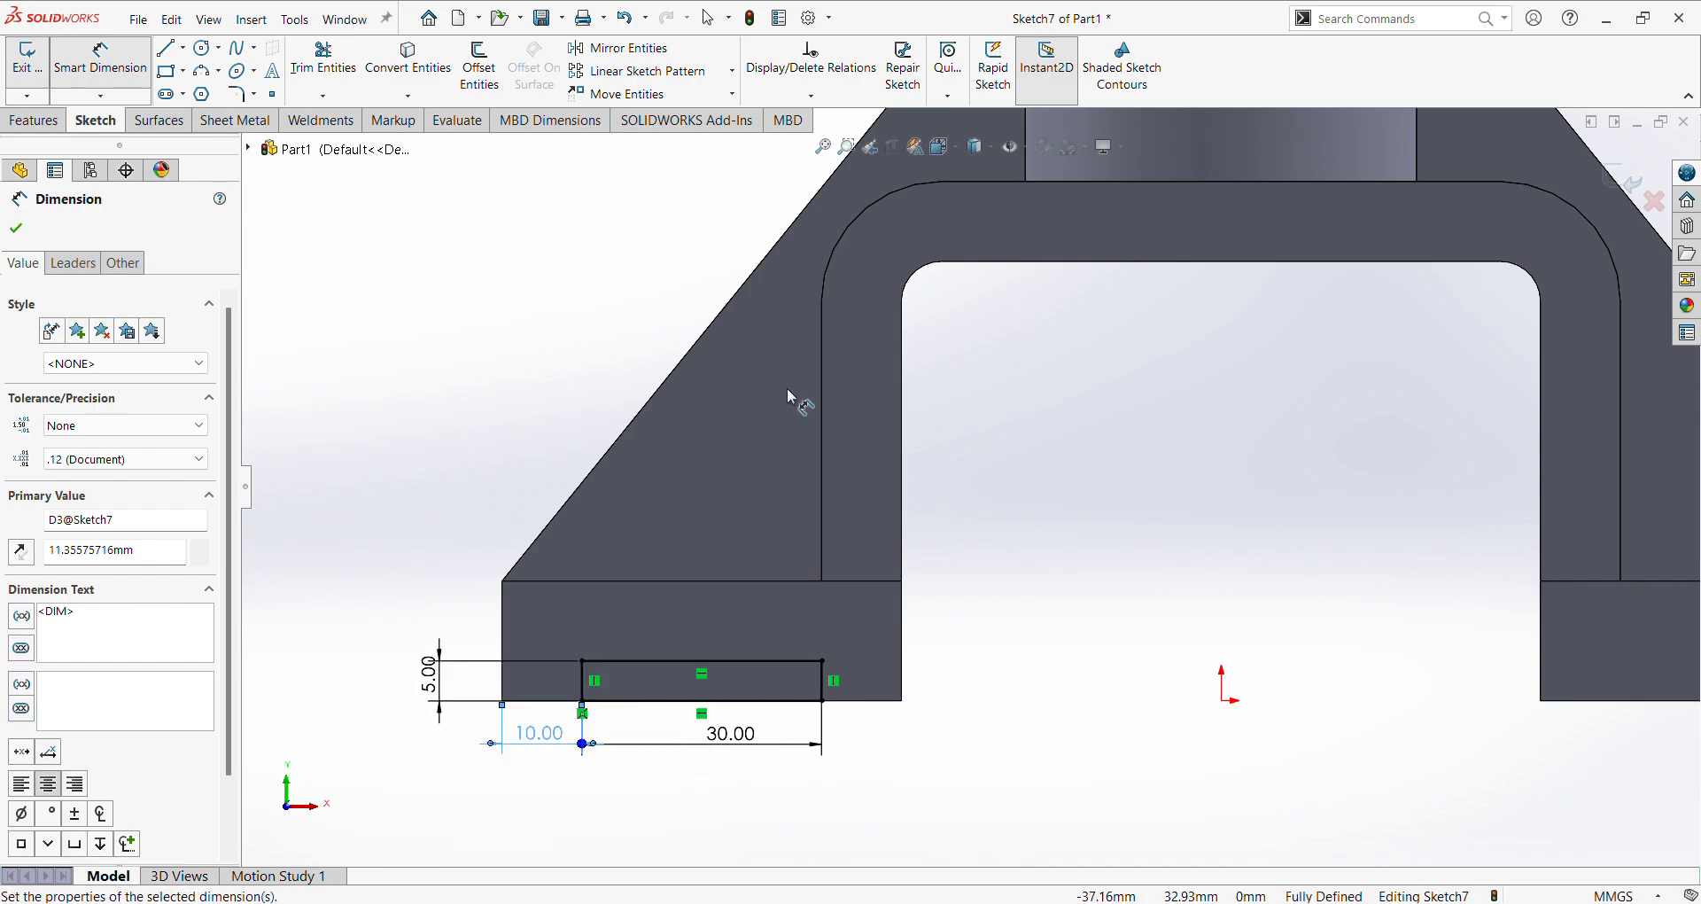
Draw a vertical centerline from the origin up to the midpoint of the bridge's underside.
click(185, 51)
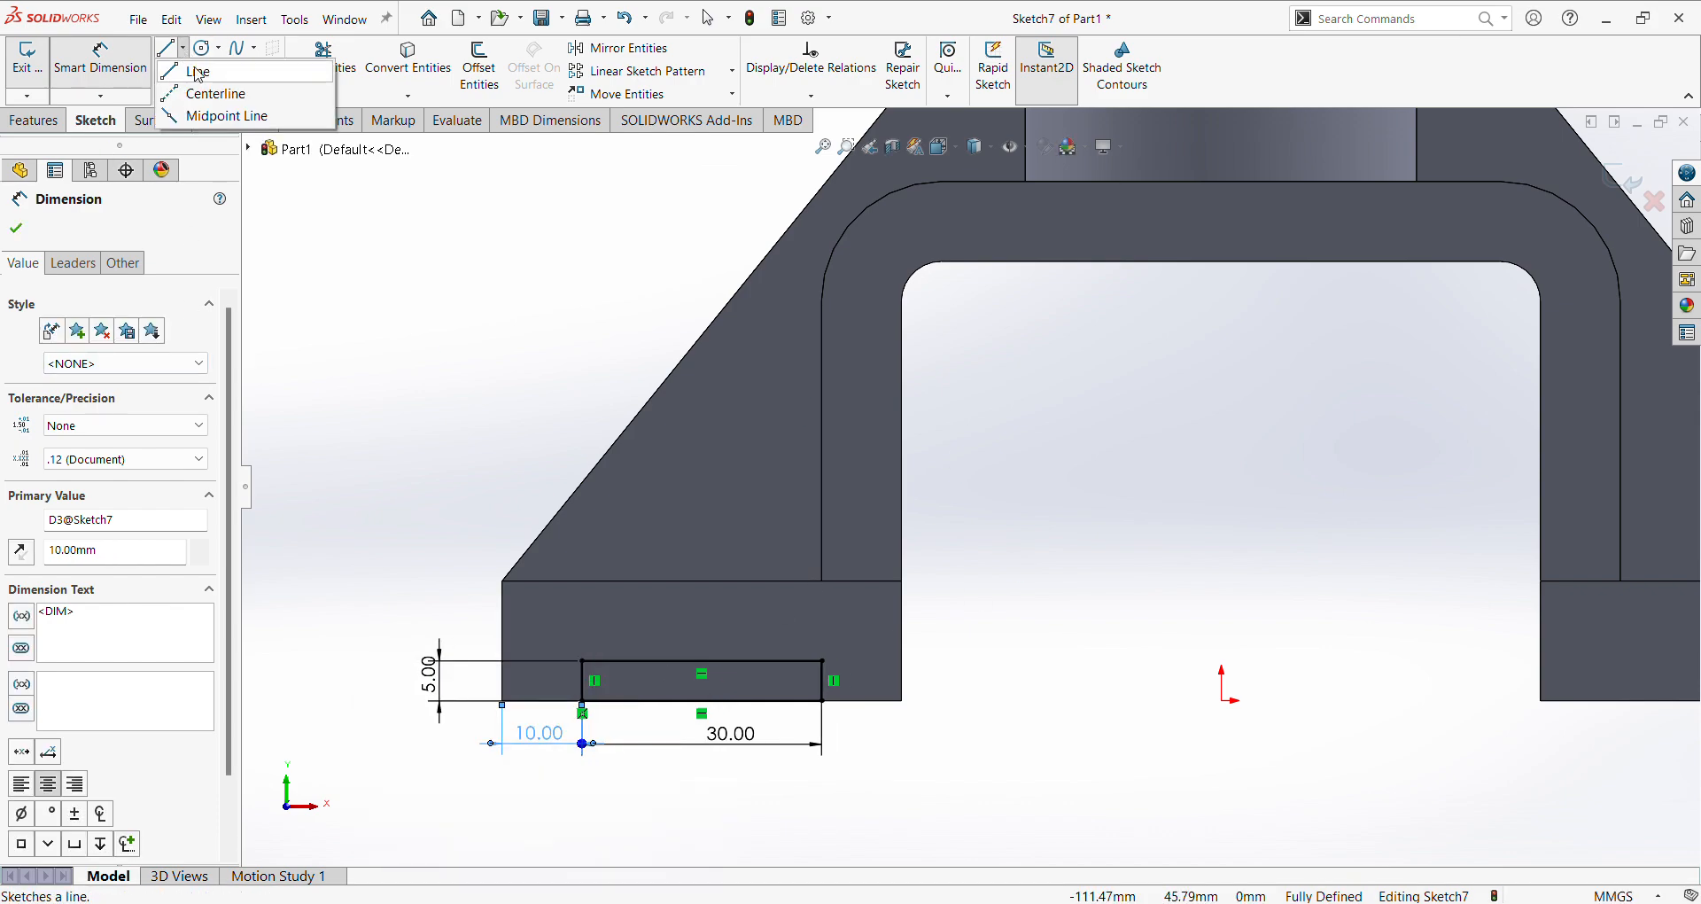
click(222, 88)
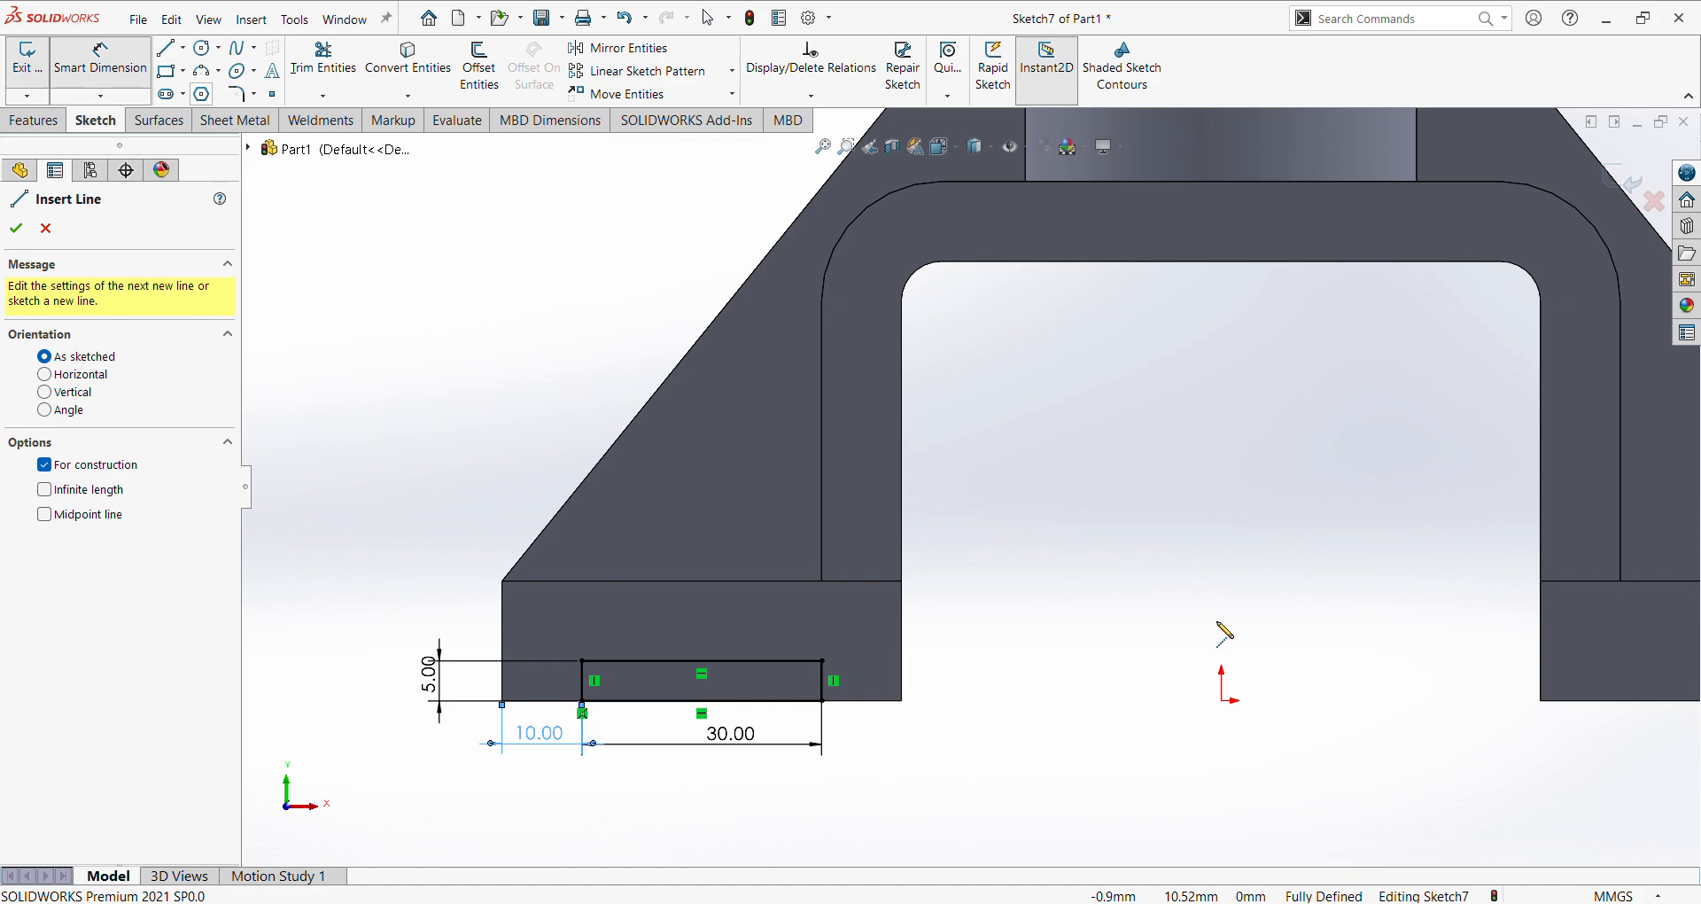
click(1223, 700)
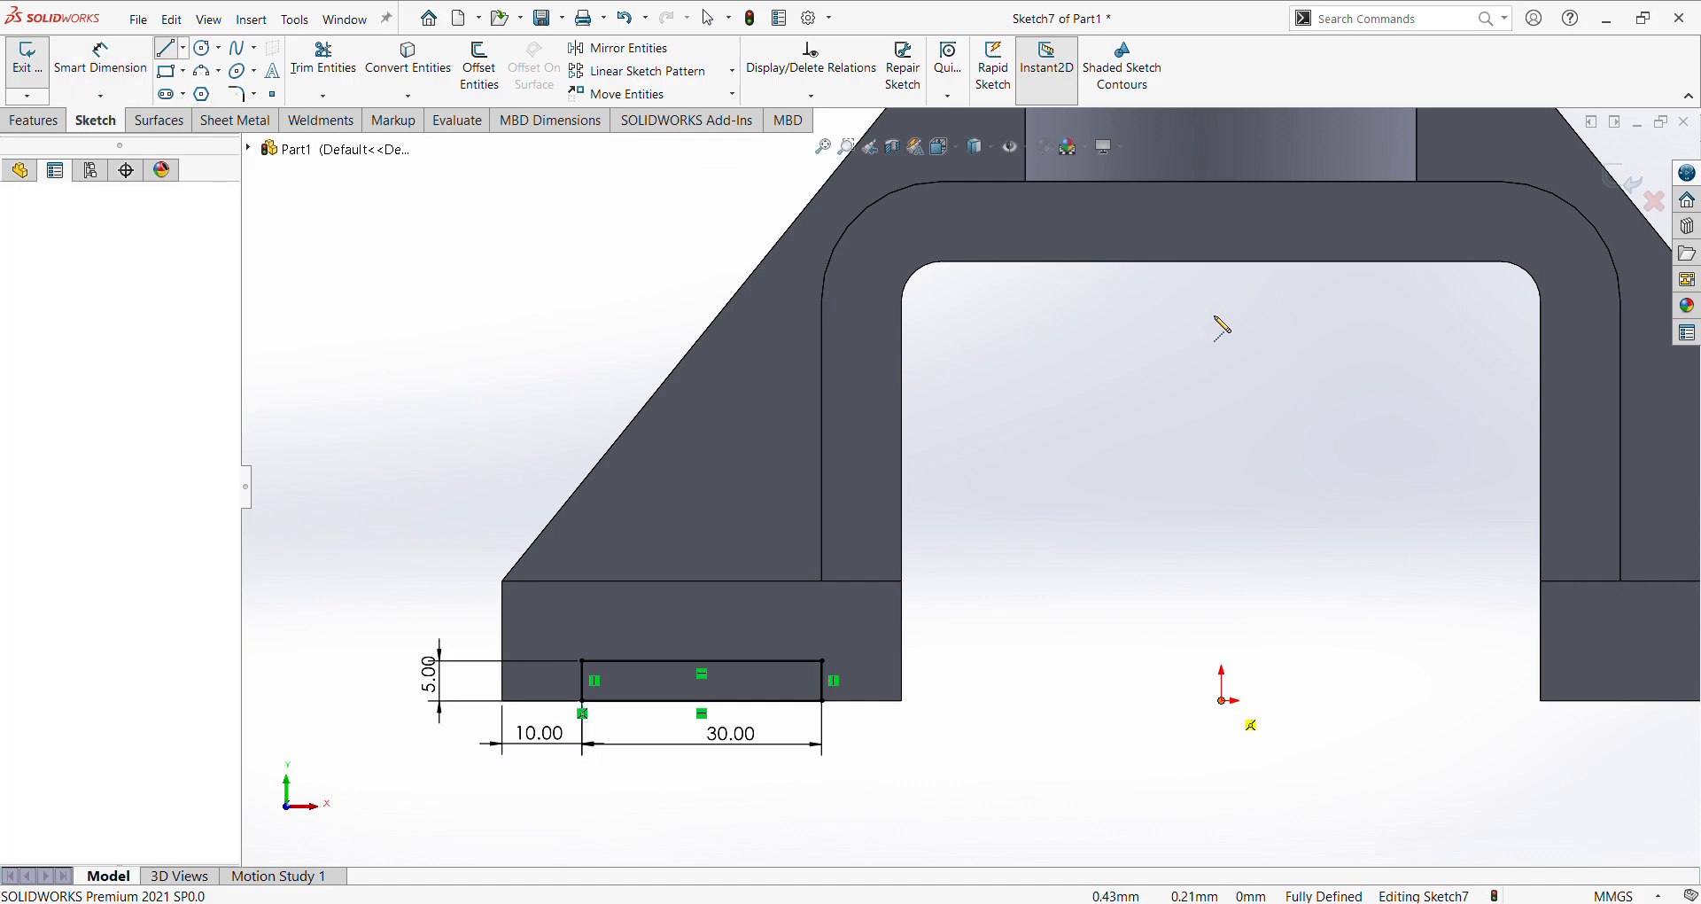
click(1221, 261)
right_click(1140, 416)
click(1193, 429)
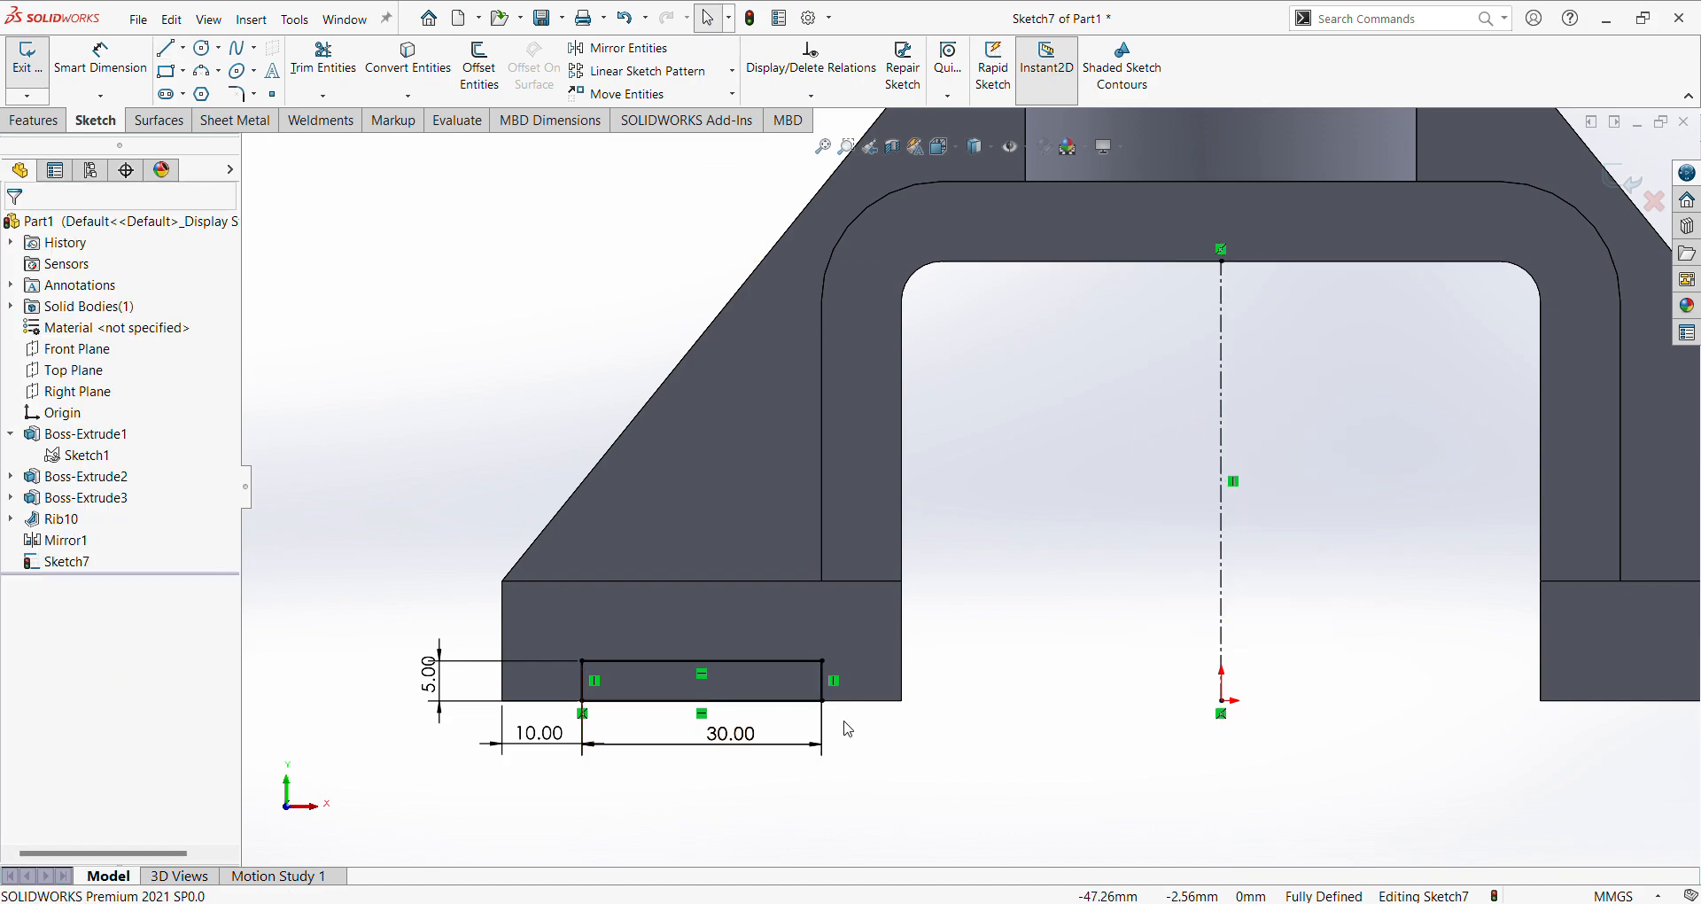
Mirror the rectangle's four lines about the vertical centerline onto the other base block and exit the sketch.
mouse_move(842, 720)
mouse_down()
mouse_move(652, 636)
mouse_move(544, 634)
mouse_up()
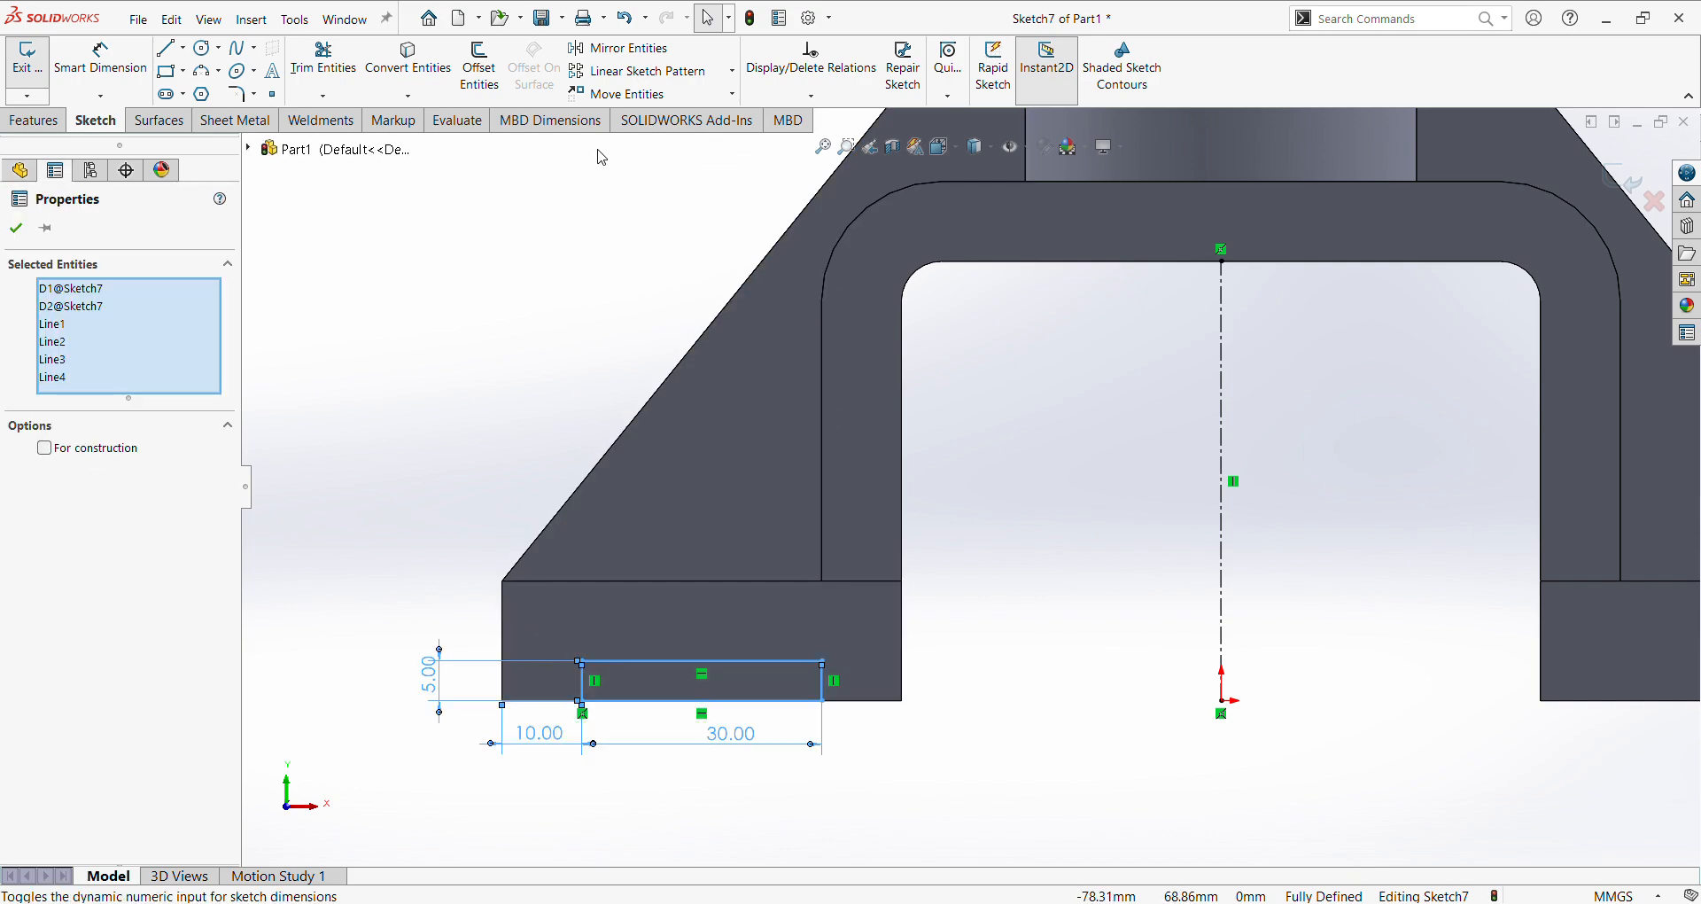
click(625, 49)
click(146, 537)
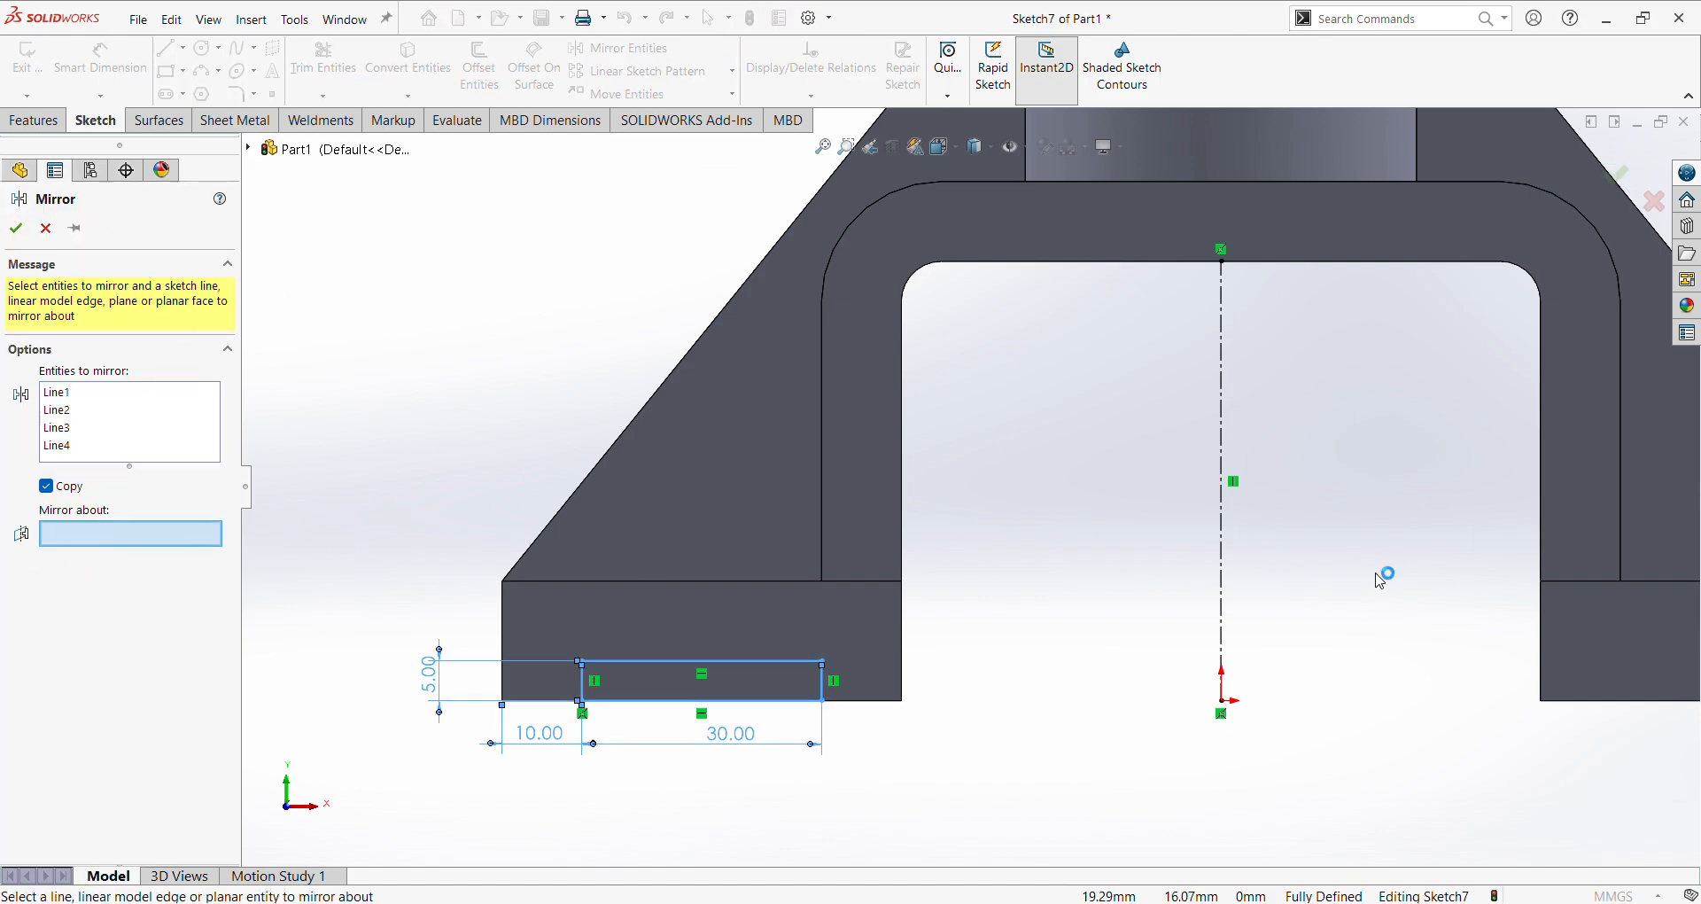
drag(1376, 571, 1031, 531)
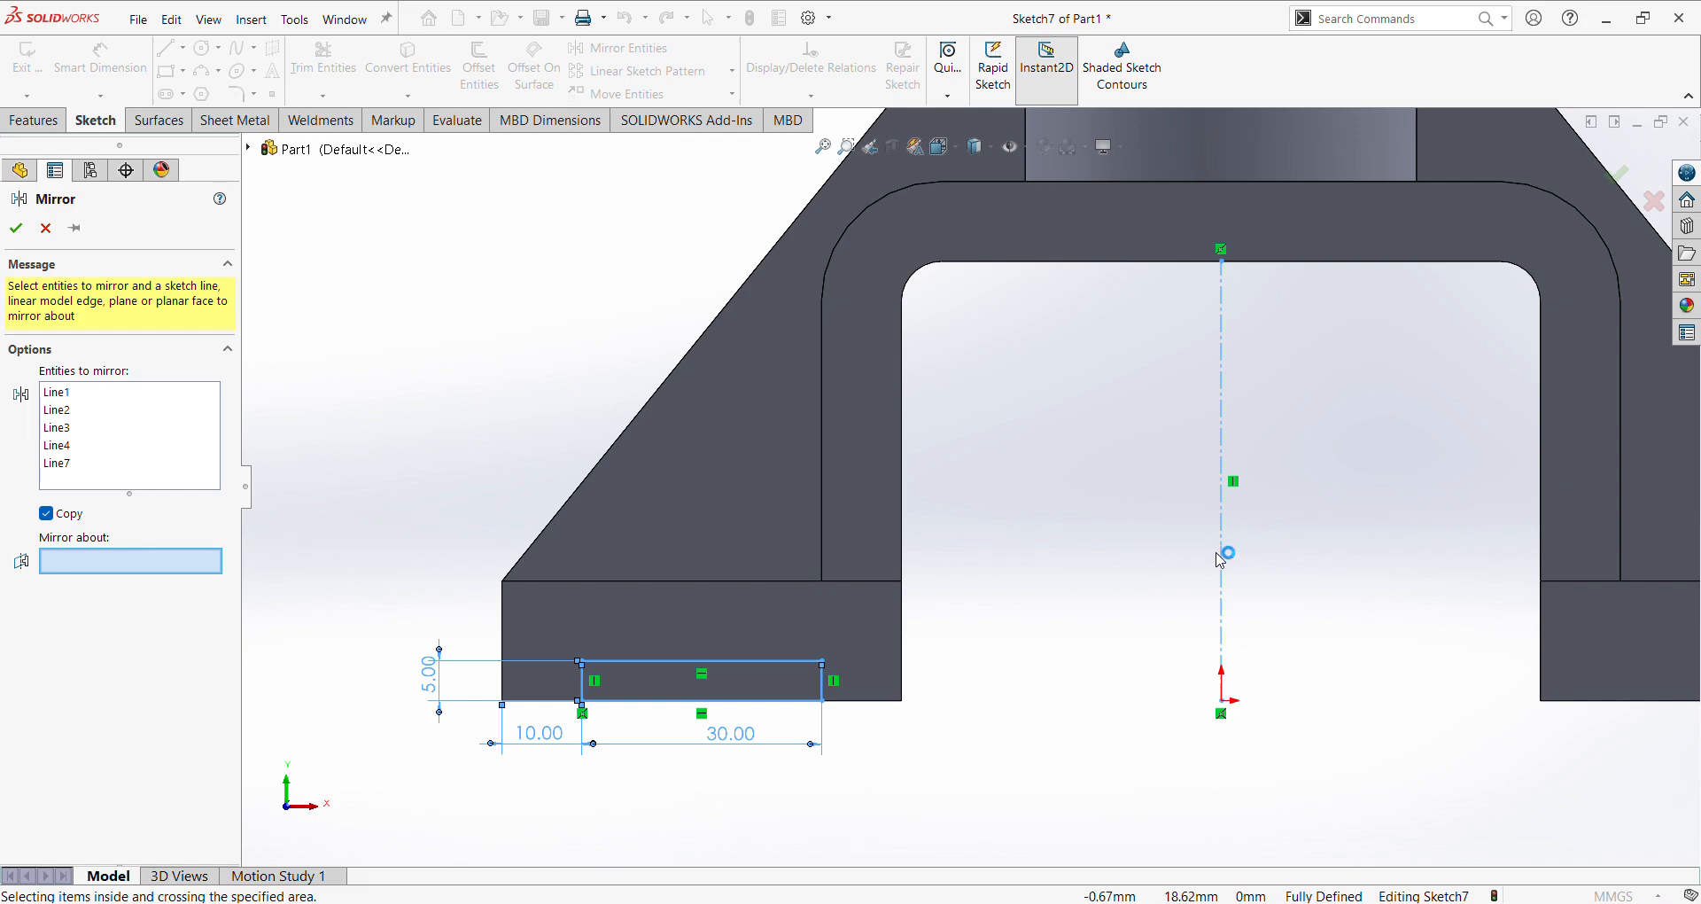
click(1223, 567)
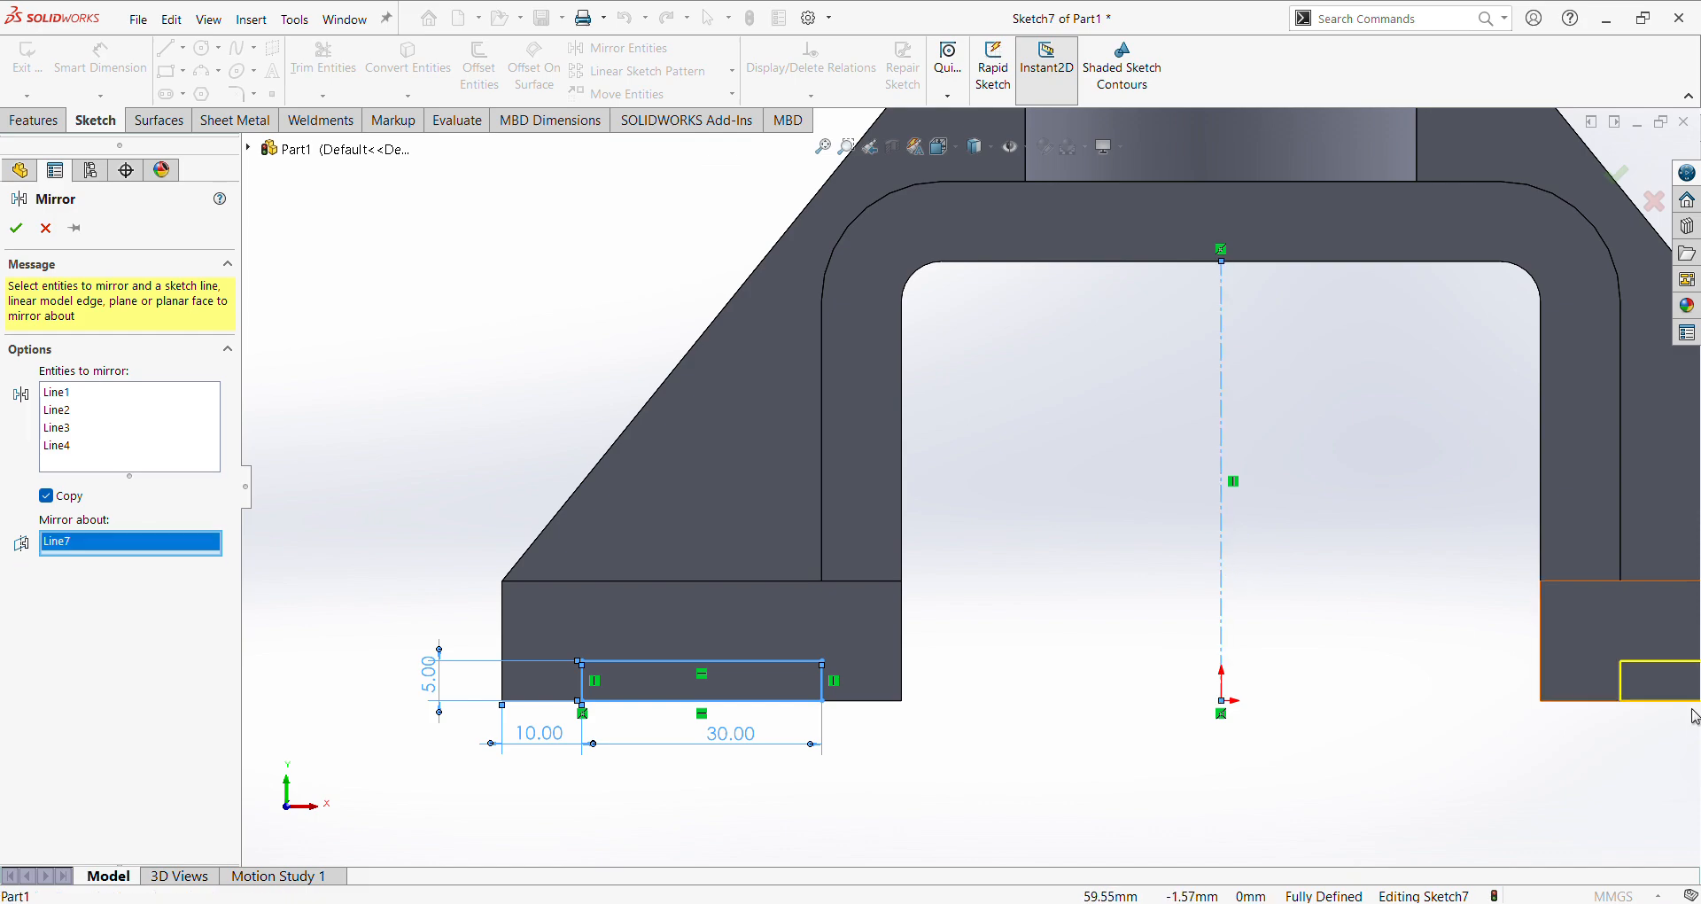
click(17, 232)
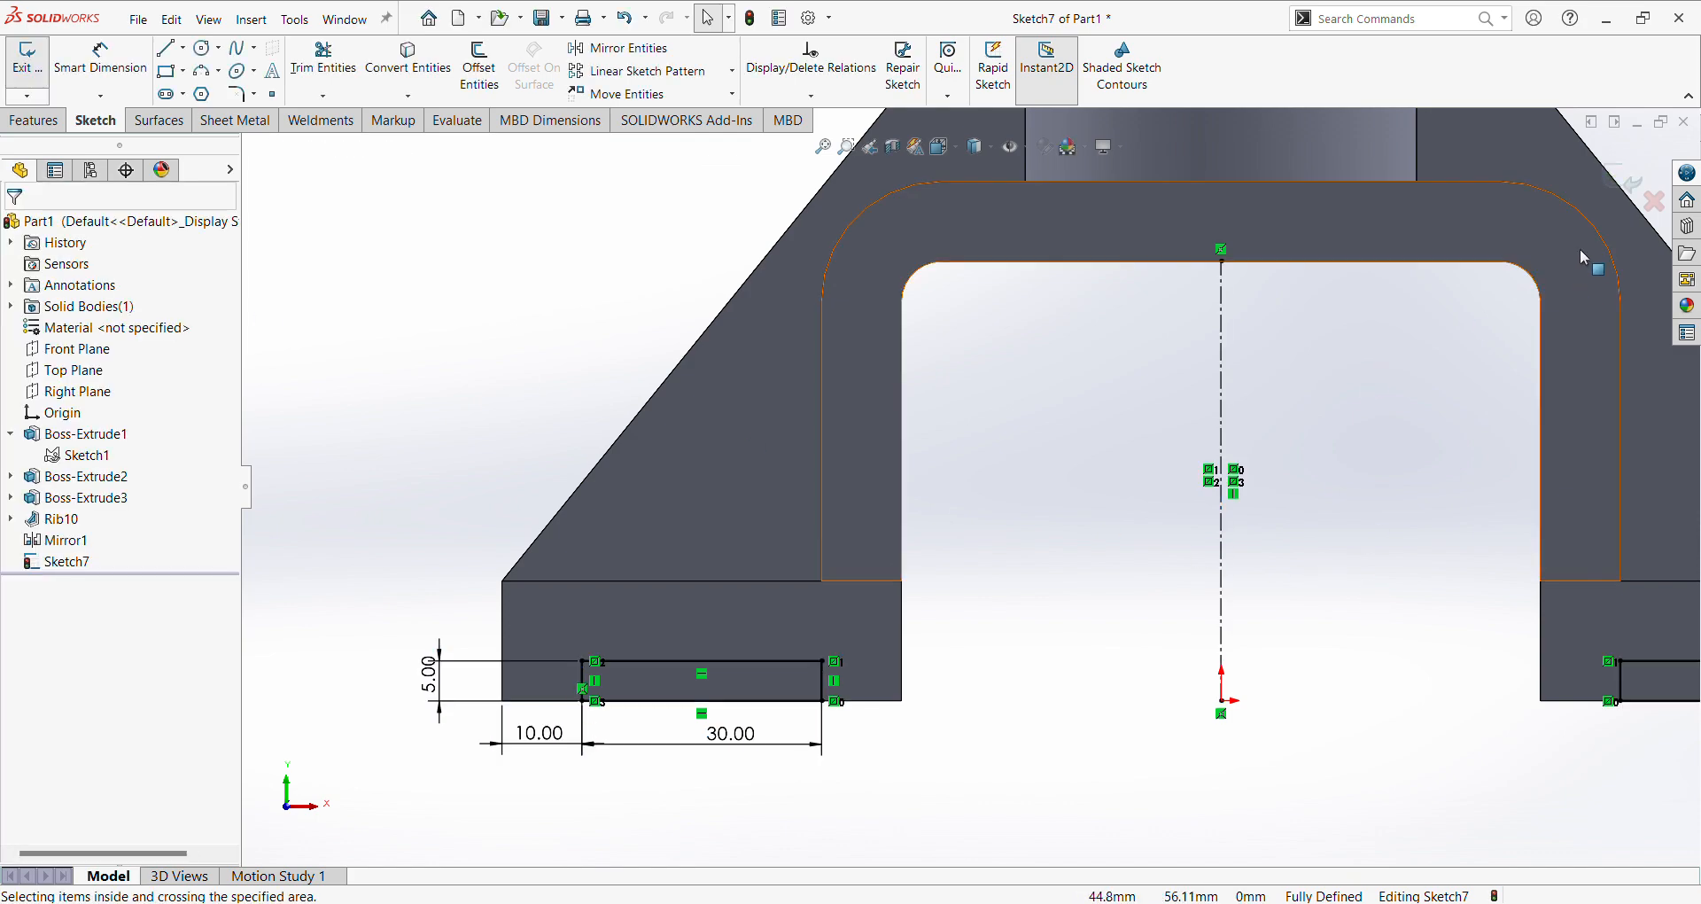
click(1623, 178)
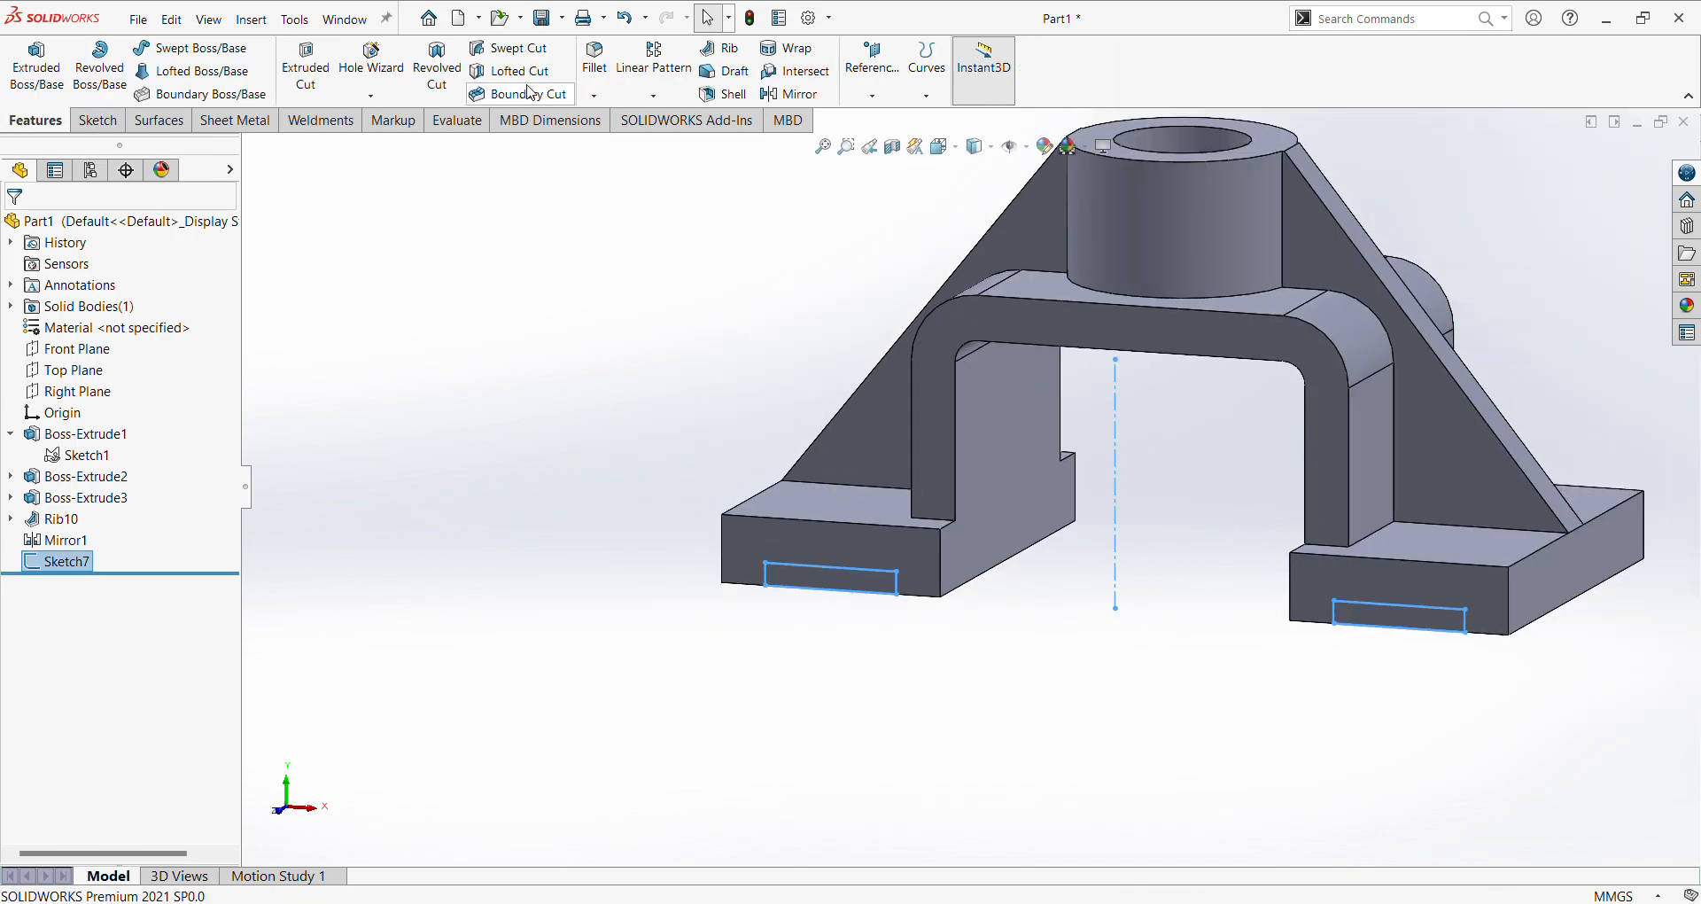
Cut-extrude both rectangles Through All to form the grooves under the base blocks, and show the part in isometric view.
click(288, 64)
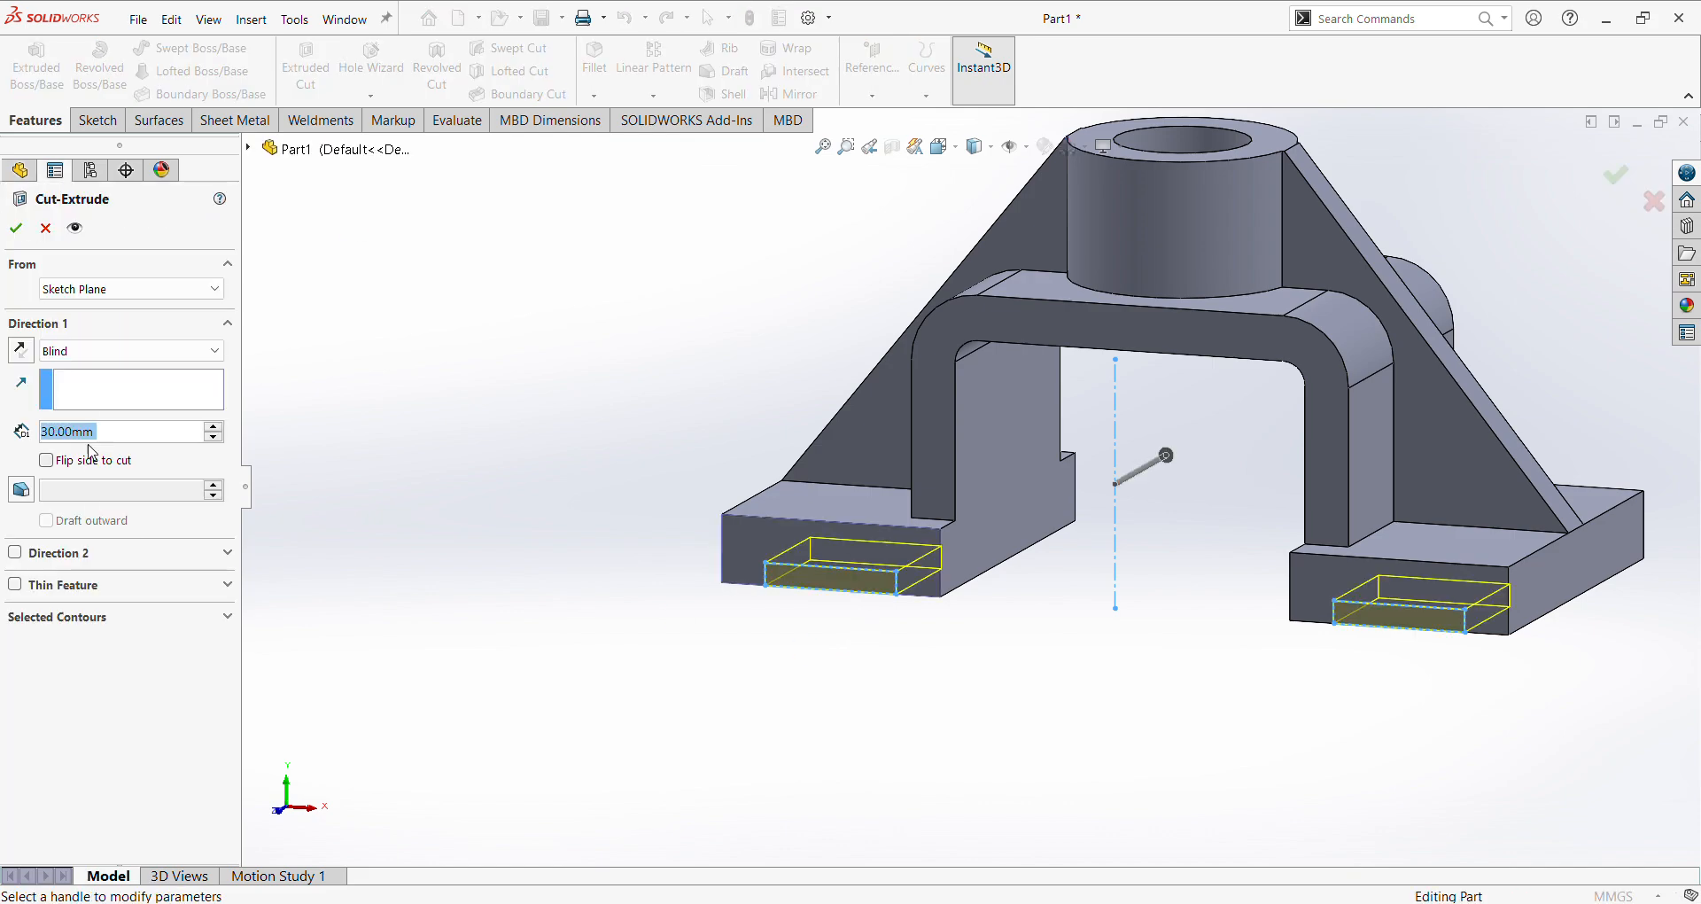
click(133, 355)
click(119, 393)
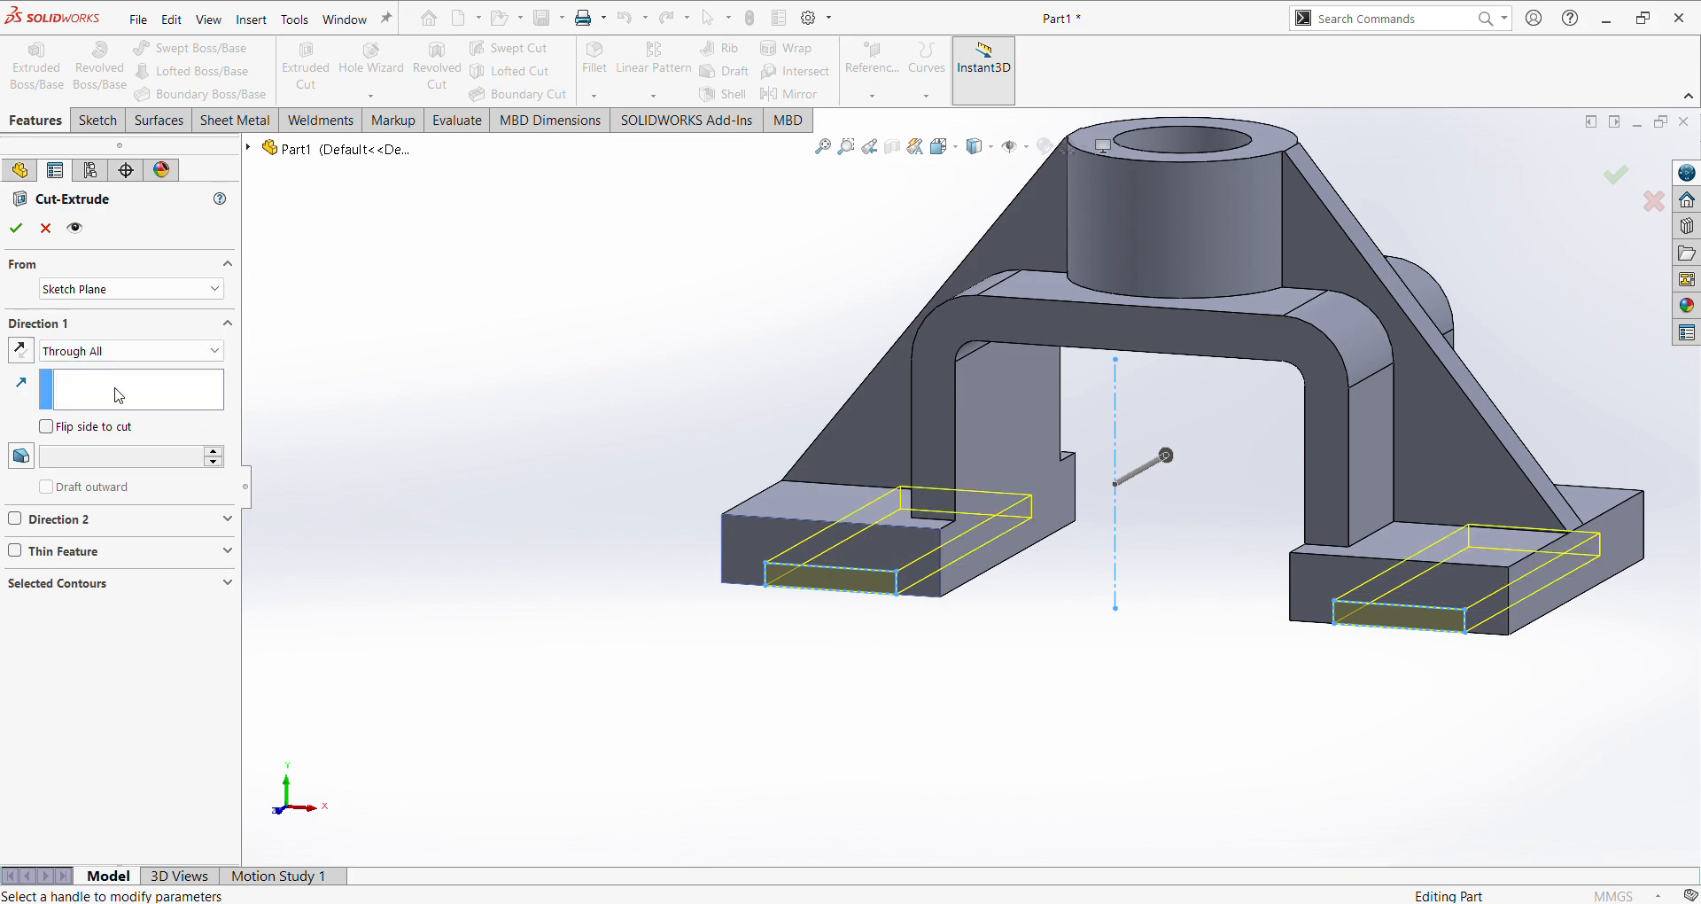
click(17, 228)
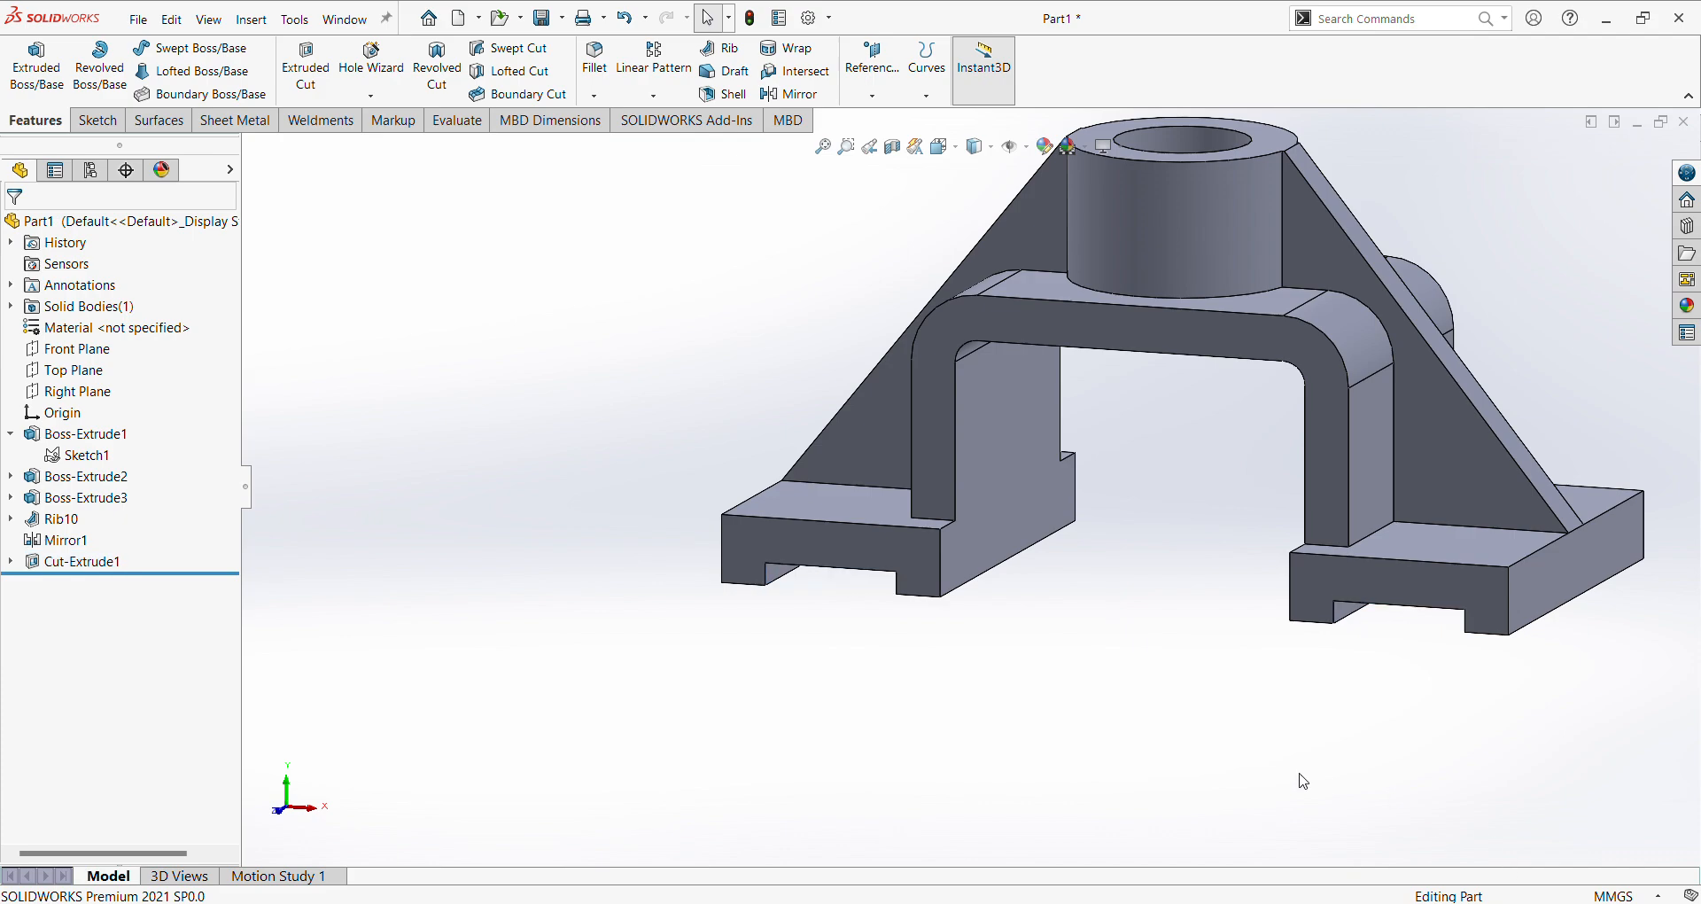
key(ctrl+7)
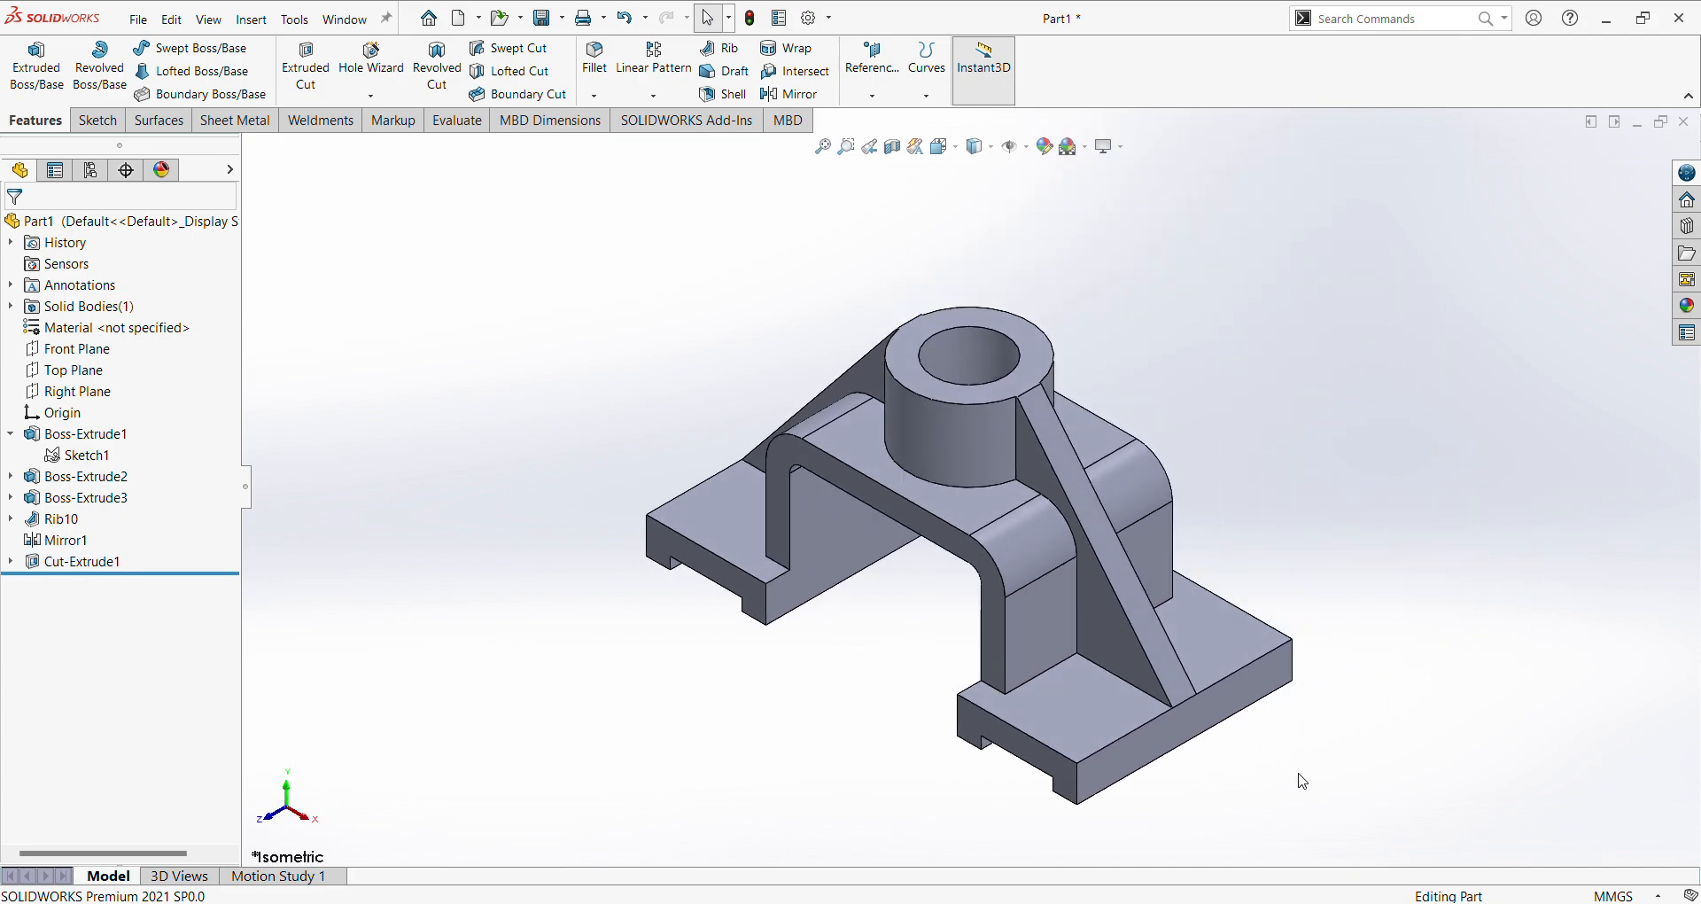
scroll(1346, 727, down, 2)
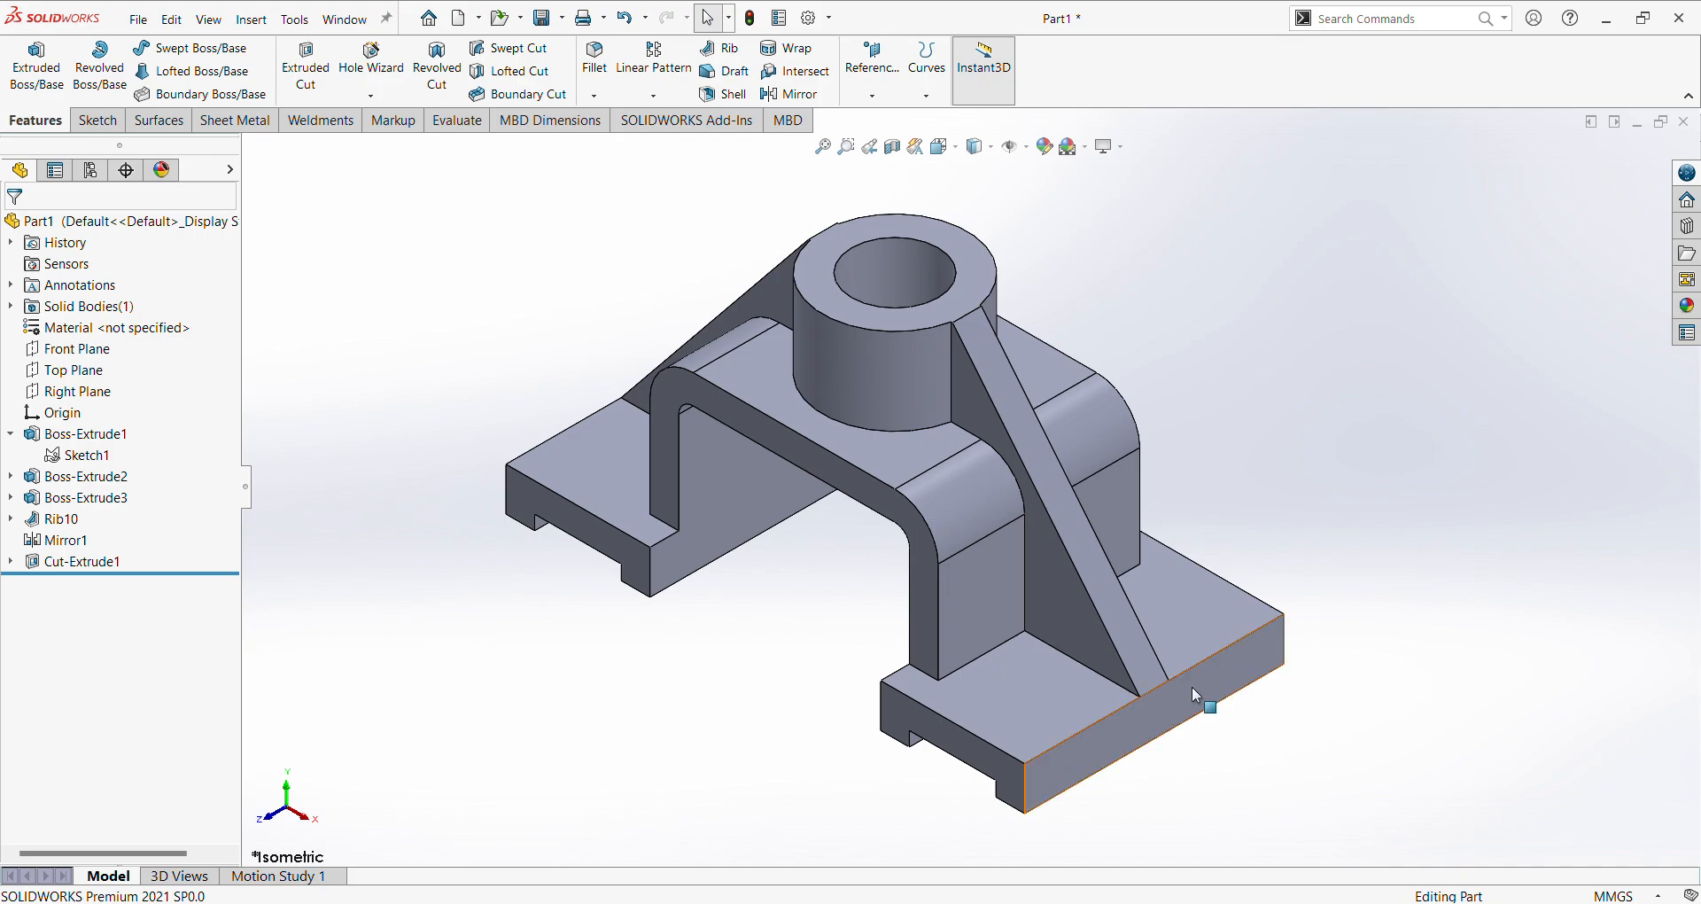
Check the base hole dimensions in jk14.pdf, then start a Hole Wizard drill-size hole in SOLIDWORKS with size Ø10.0.
key(alt+Tab)
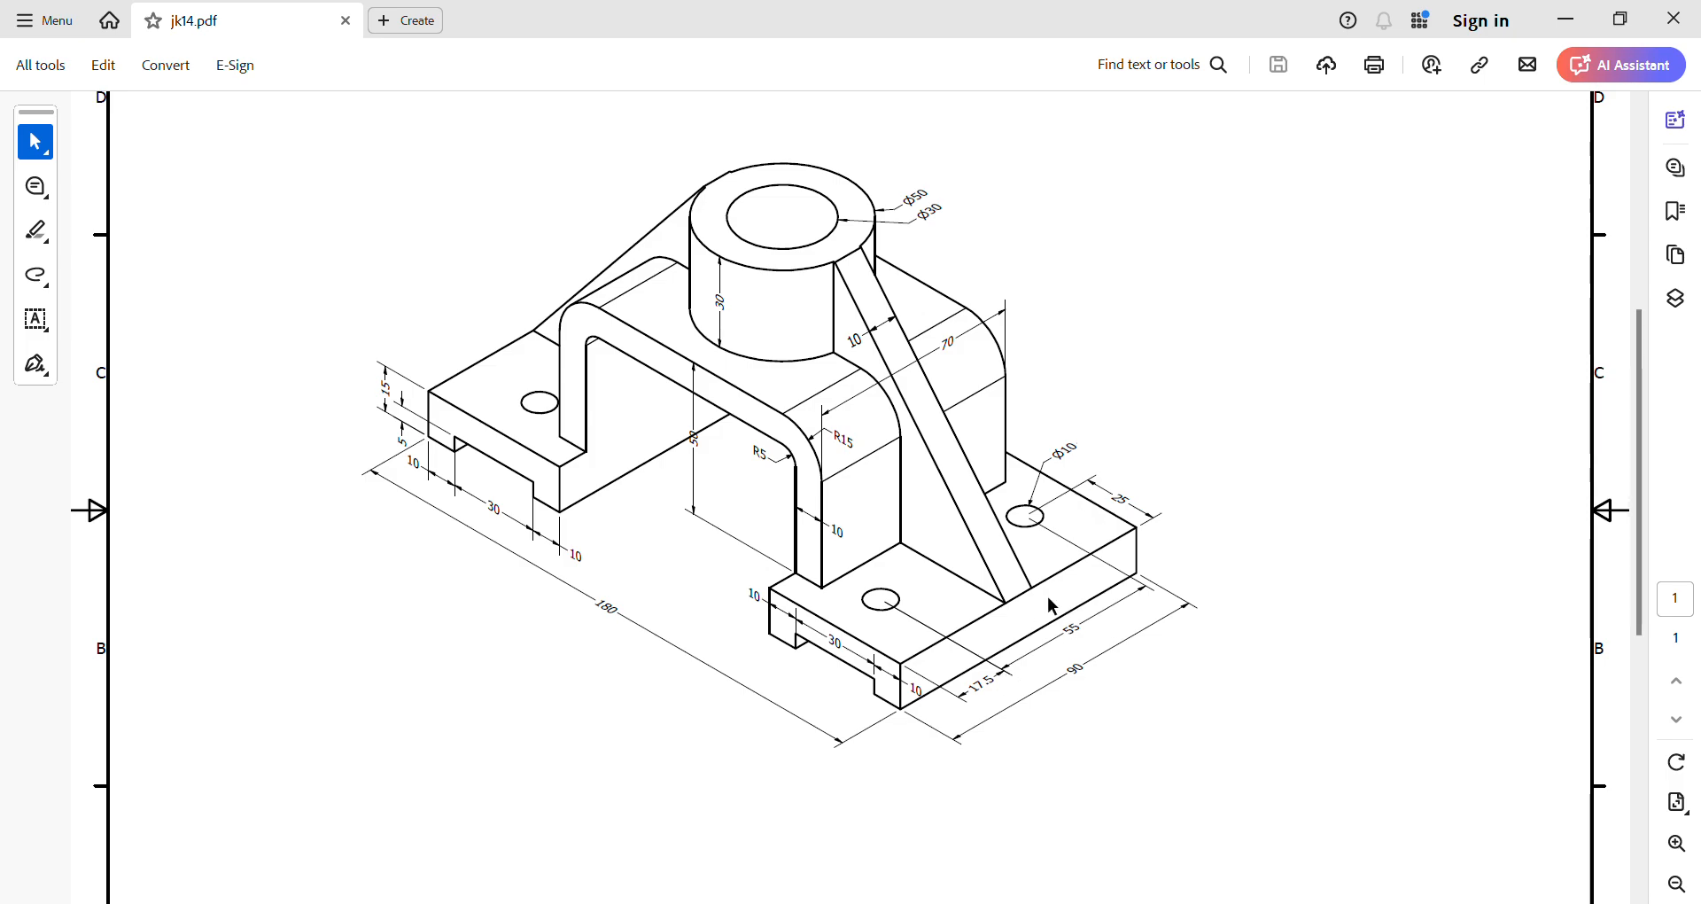
key(alt+Tab)
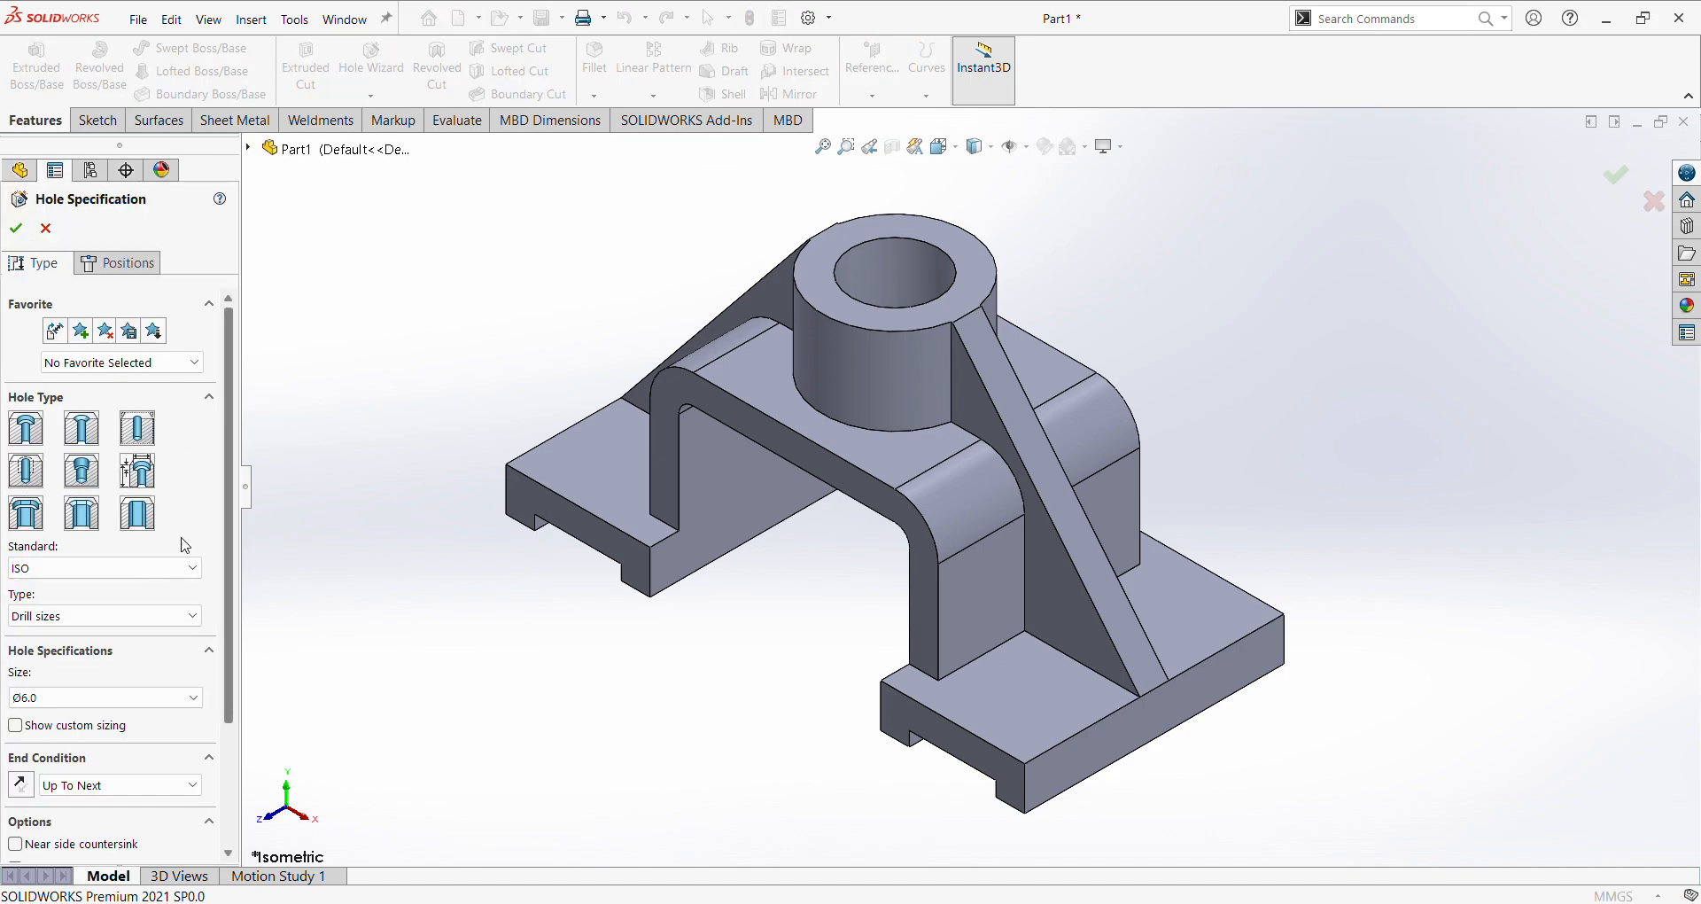
click(198, 692)
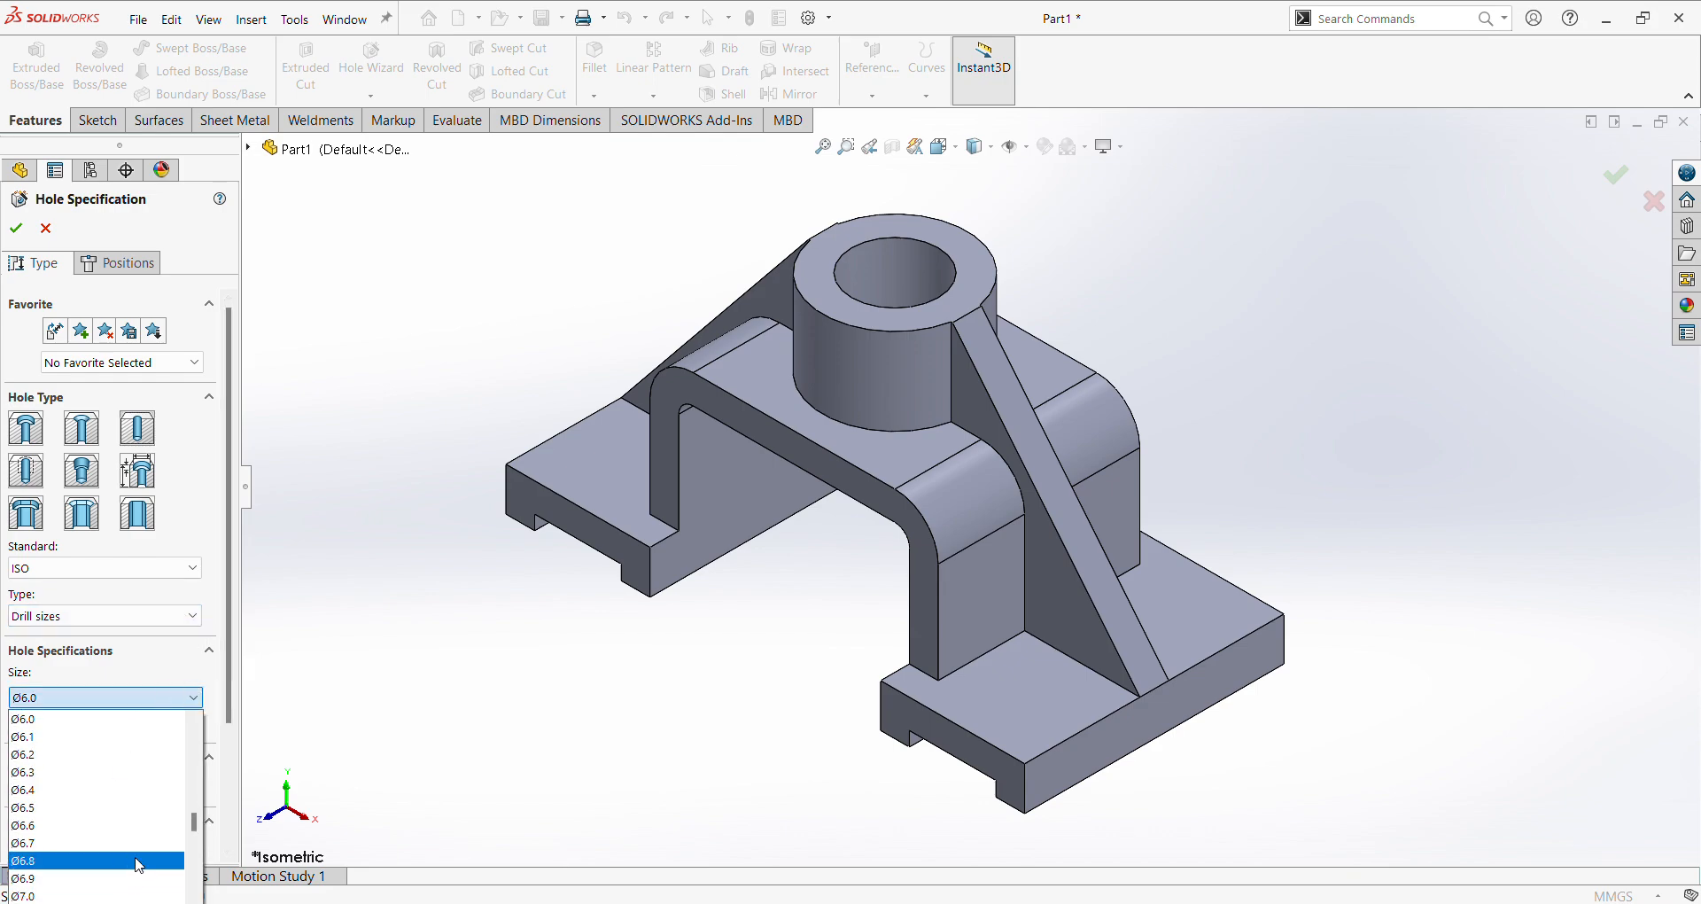
scroll(139, 864, down, 5)
scroll(139, 863, down, 5)
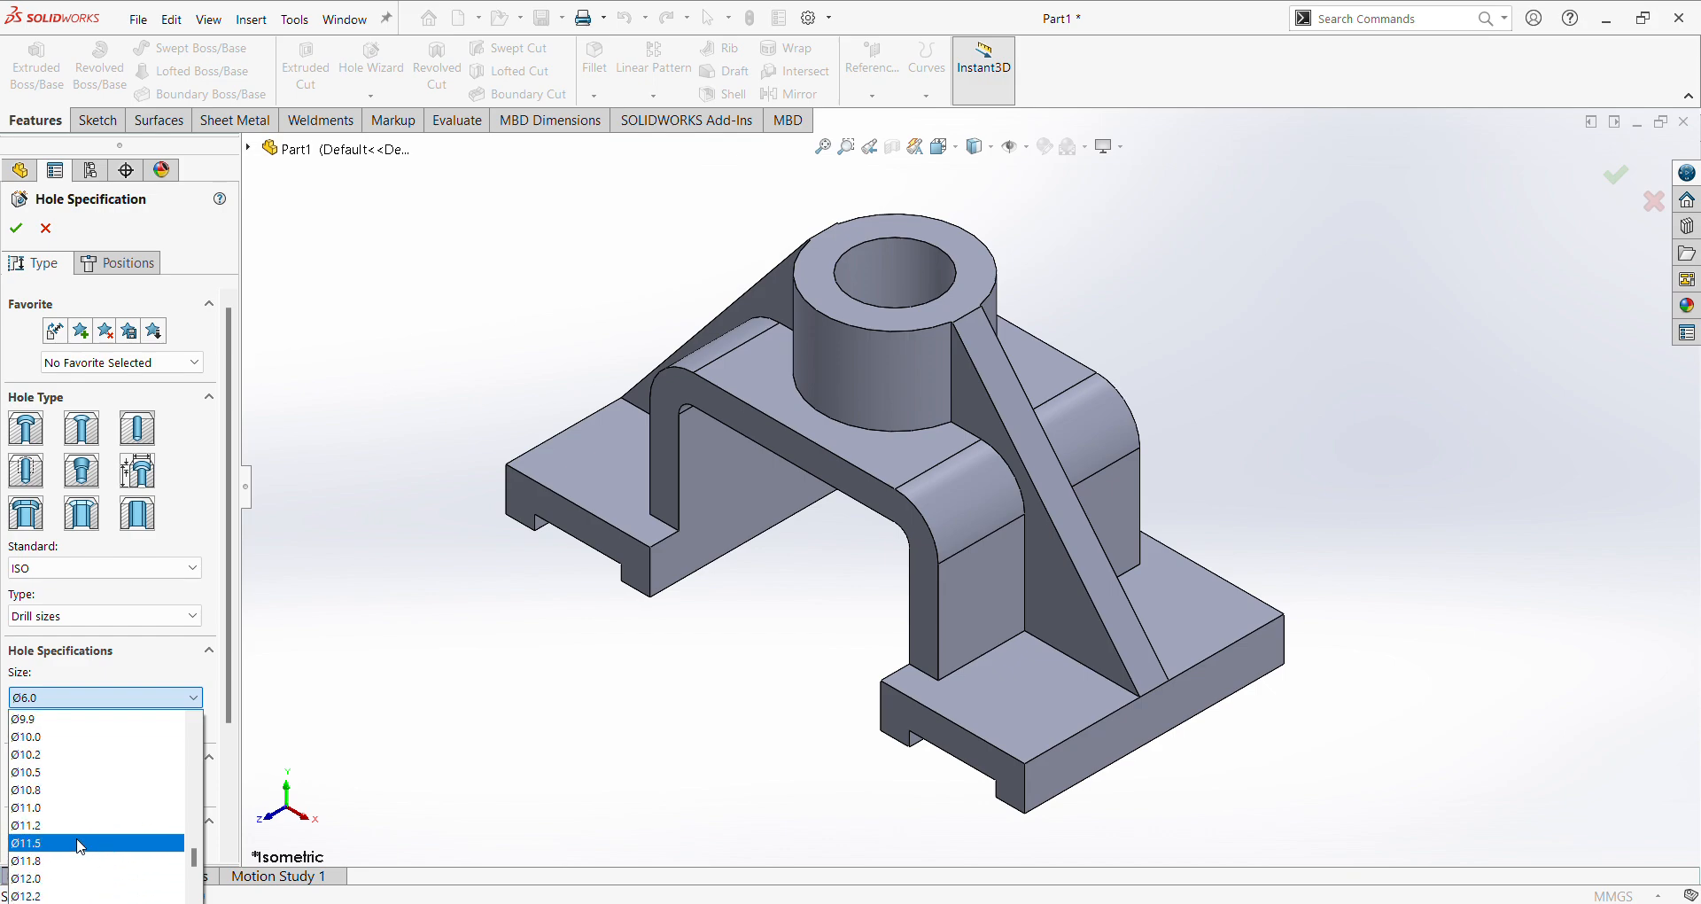
click(73, 737)
Set the hole's end condition to Through All.
scroll(74, 748, down, 3)
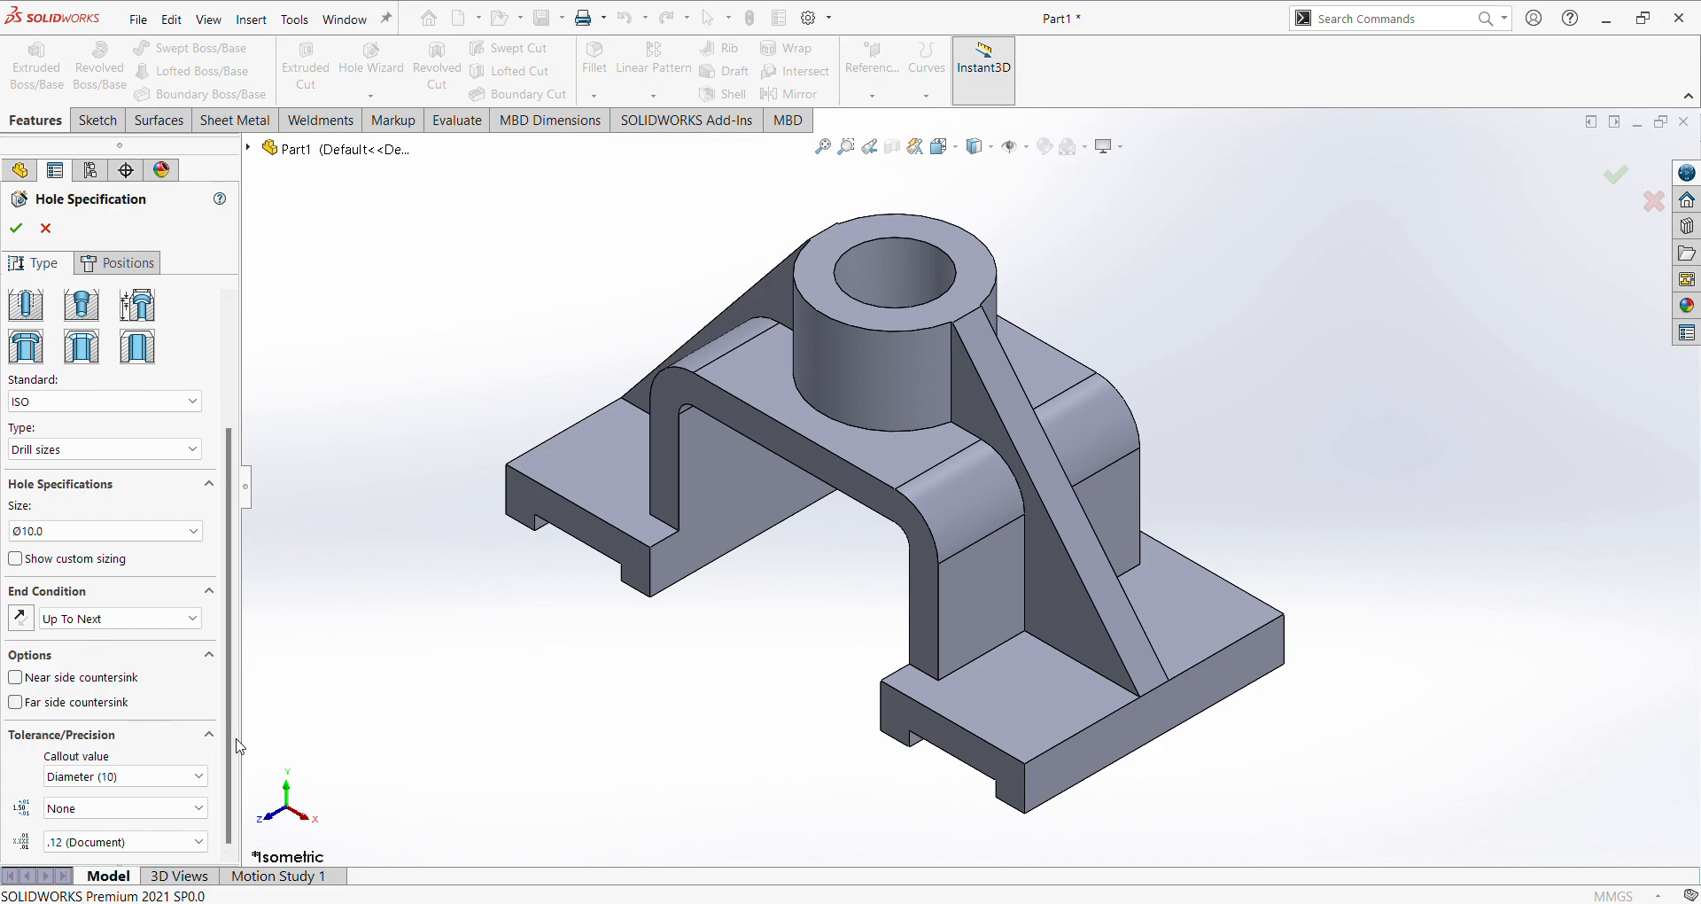
drag(228, 749, 247, 693)
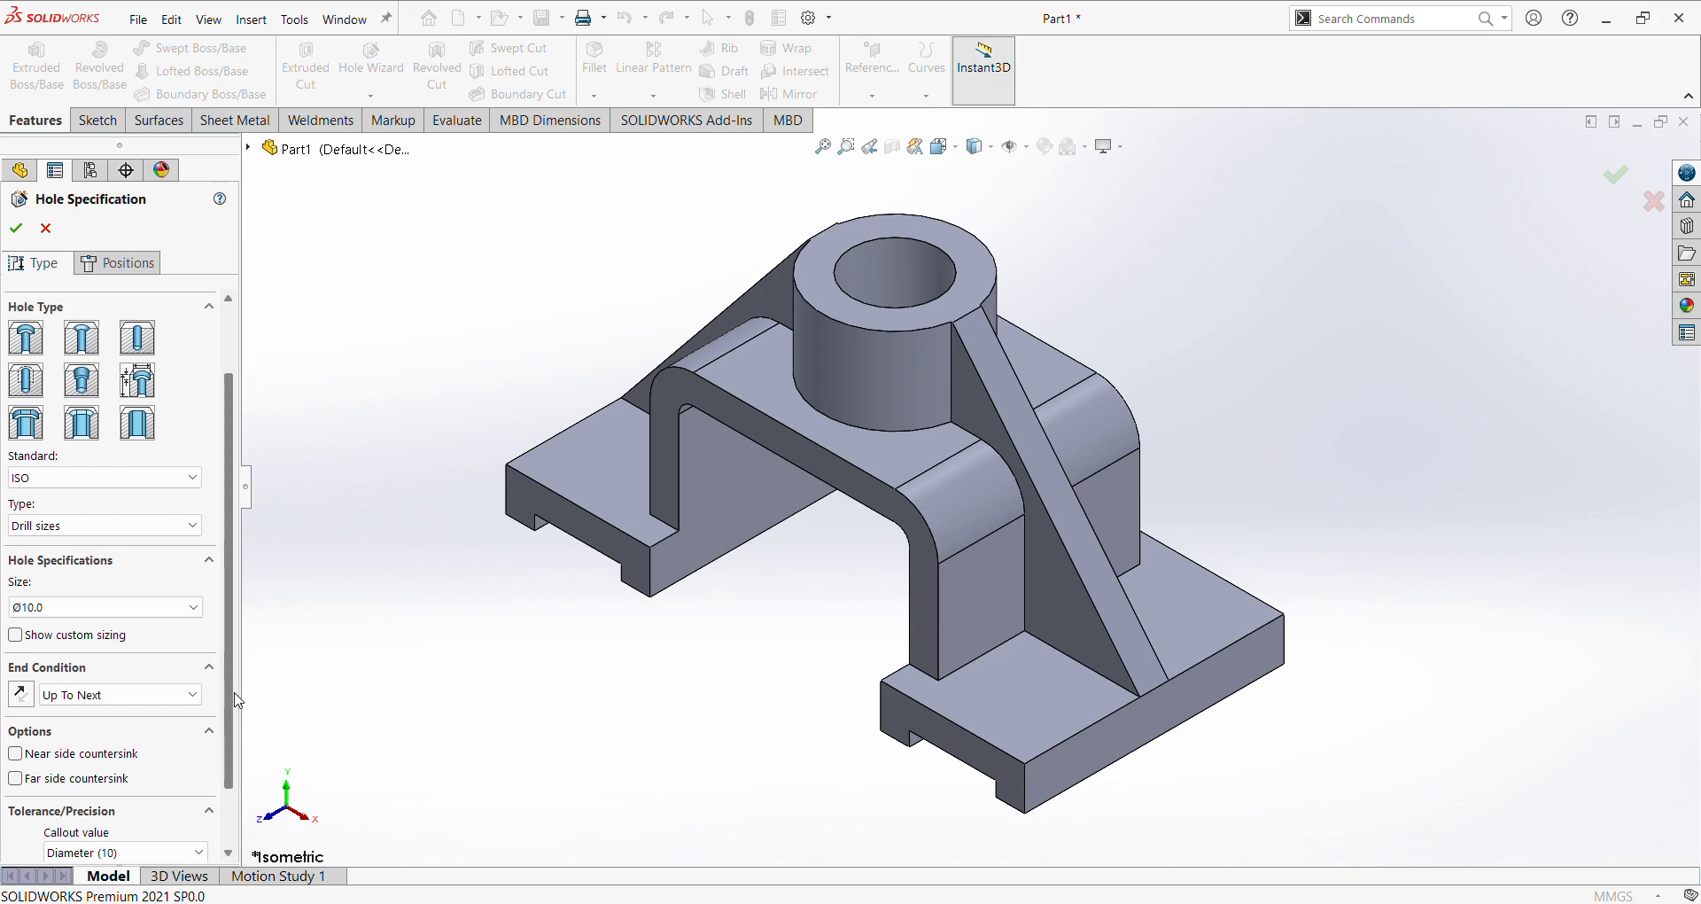
scroll(238, 700, up, 1)
click(192, 710)
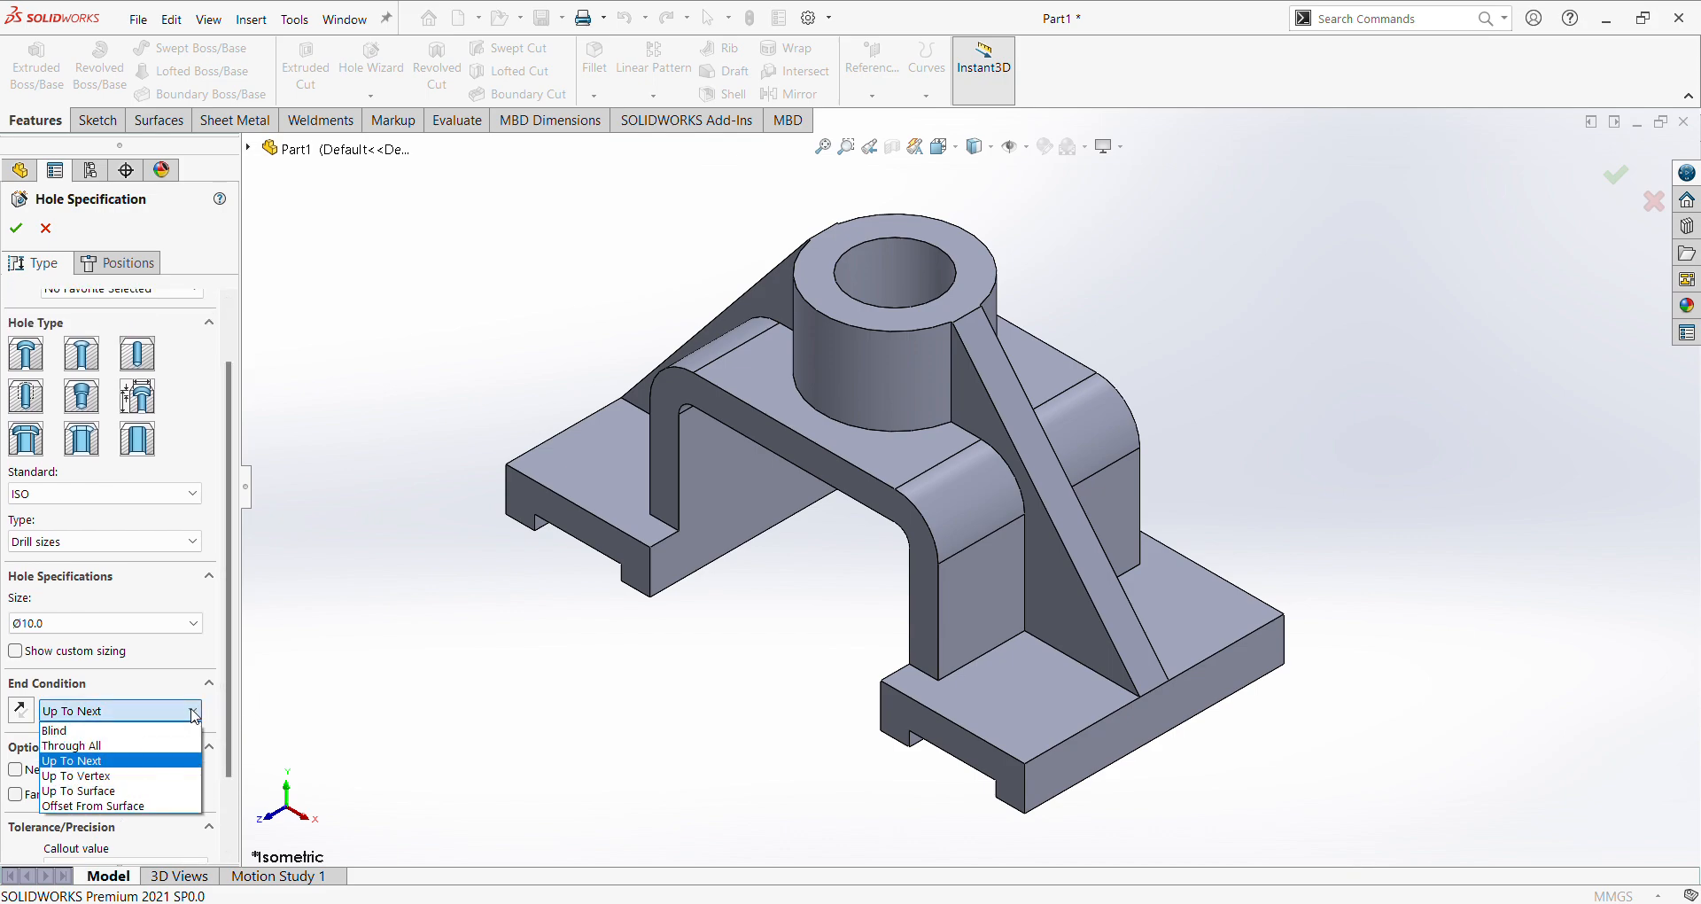
click(148, 745)
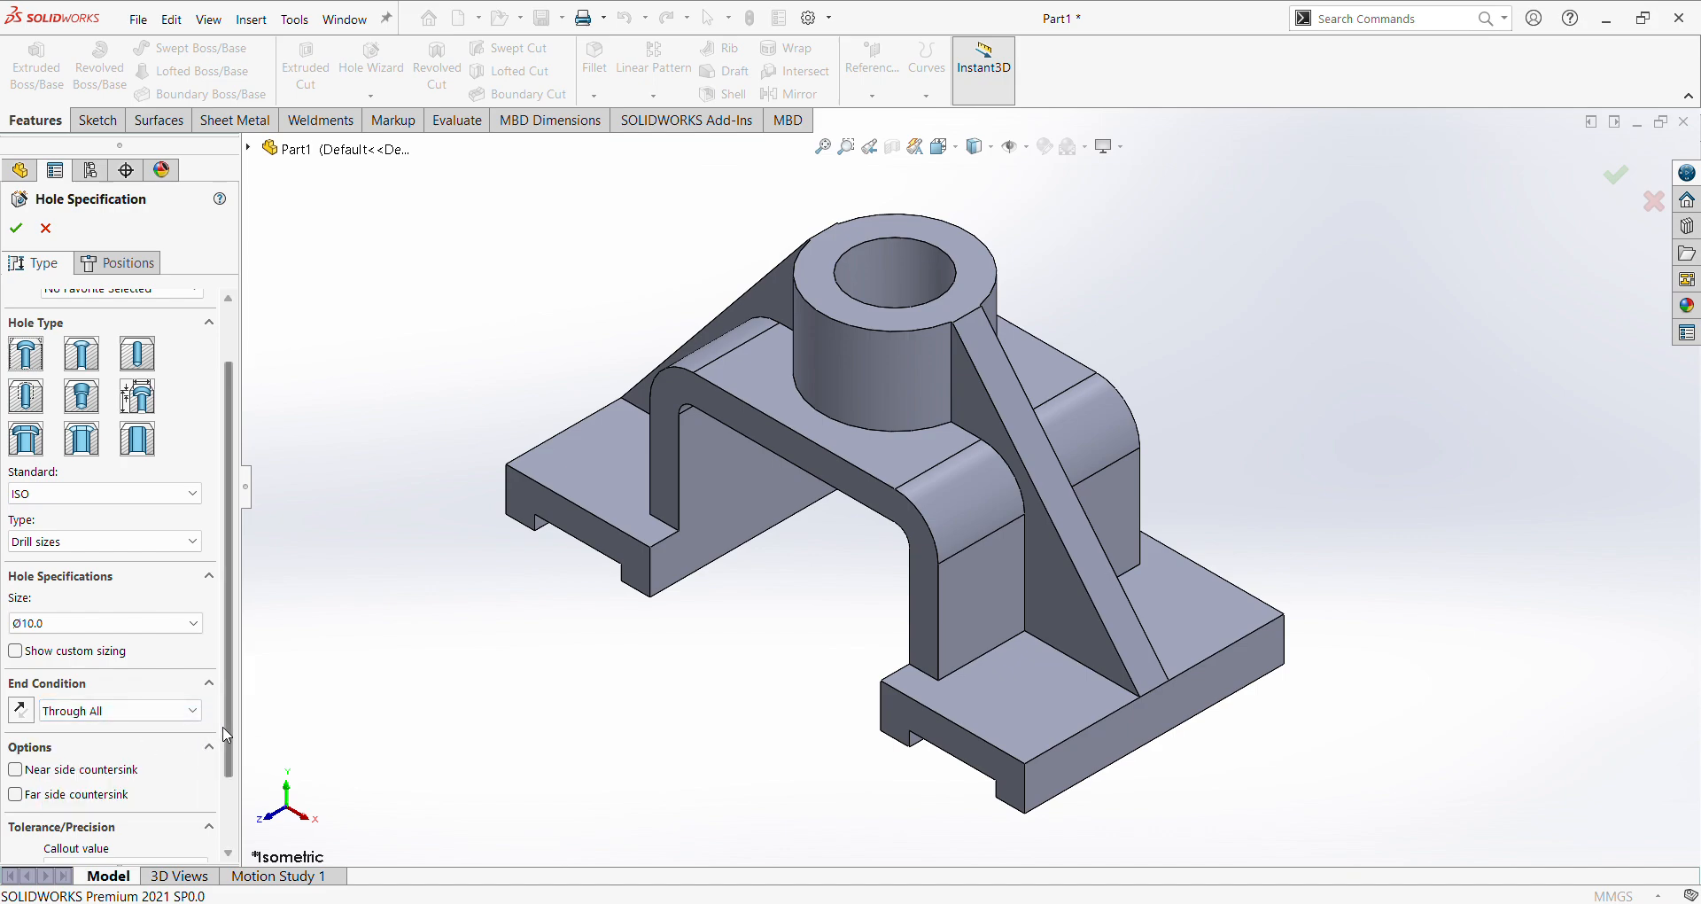
scroll(229, 735, up, 5)
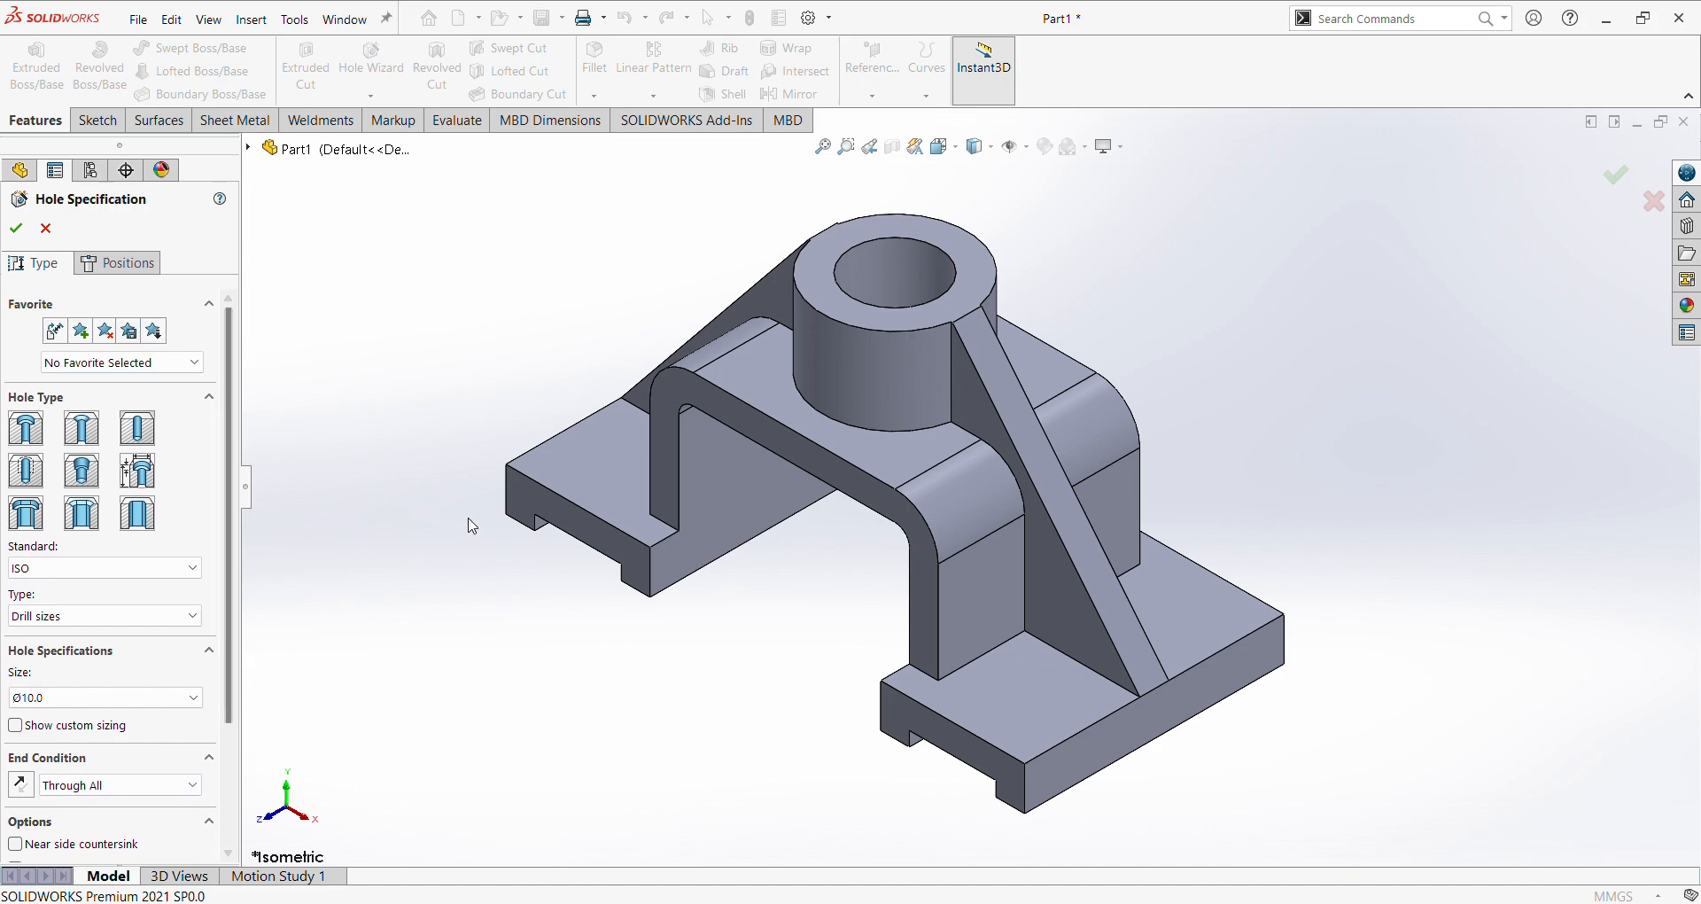
Place four hole points on the top faces of the base blocks, one on each side of the rib on both blocks.
click(132, 251)
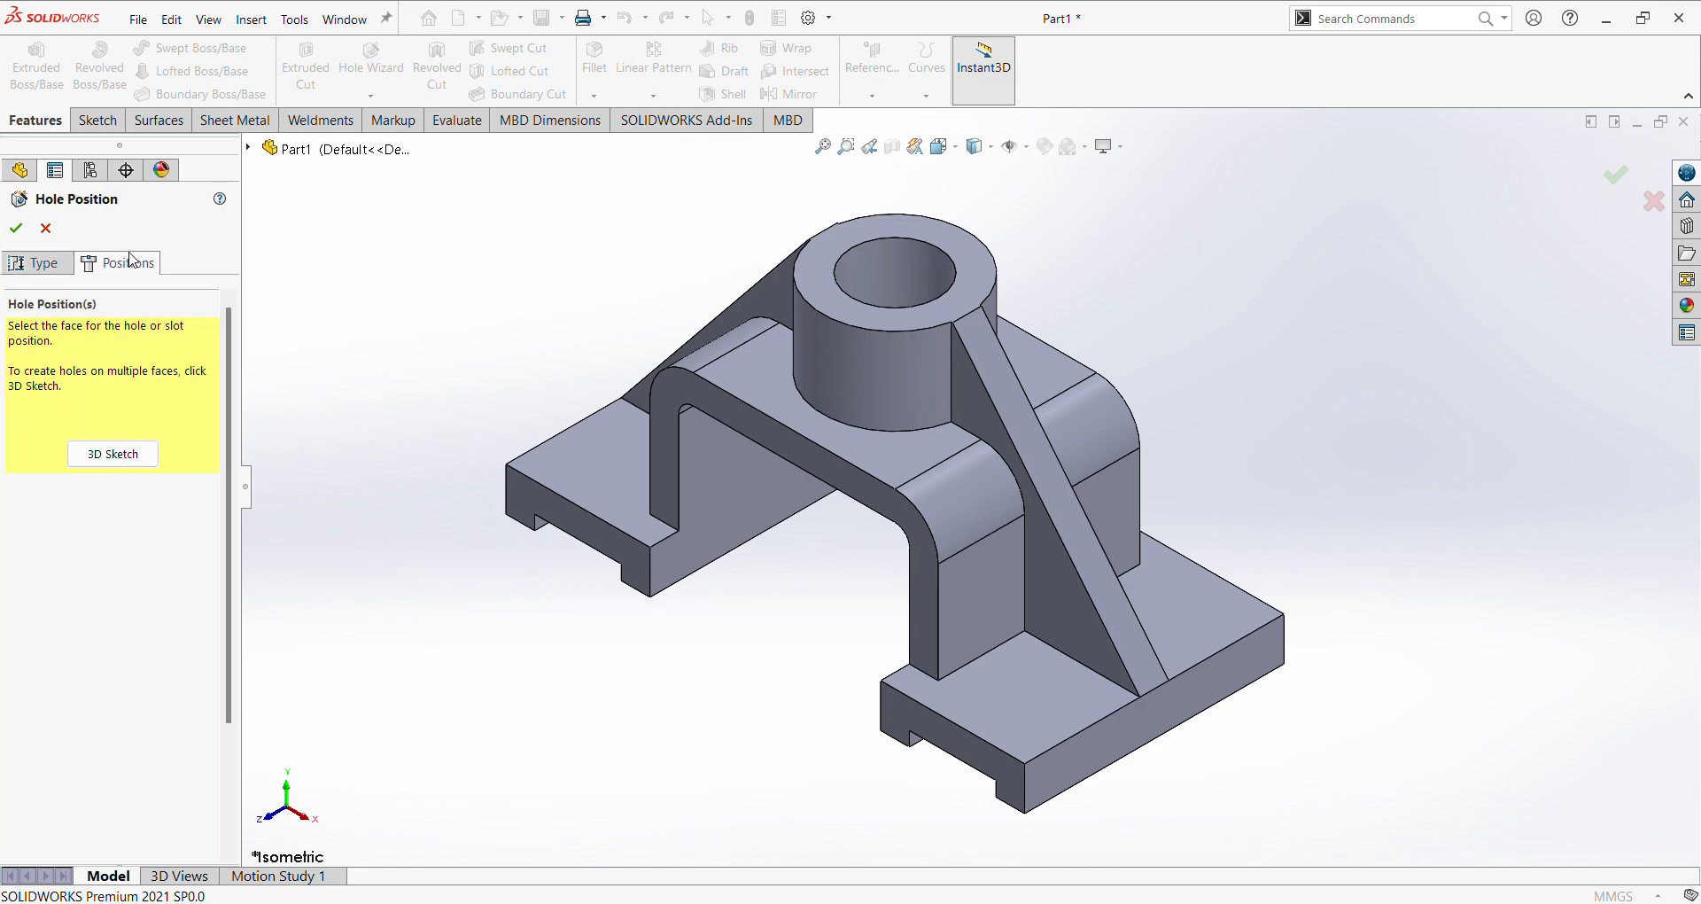
click(614, 433)
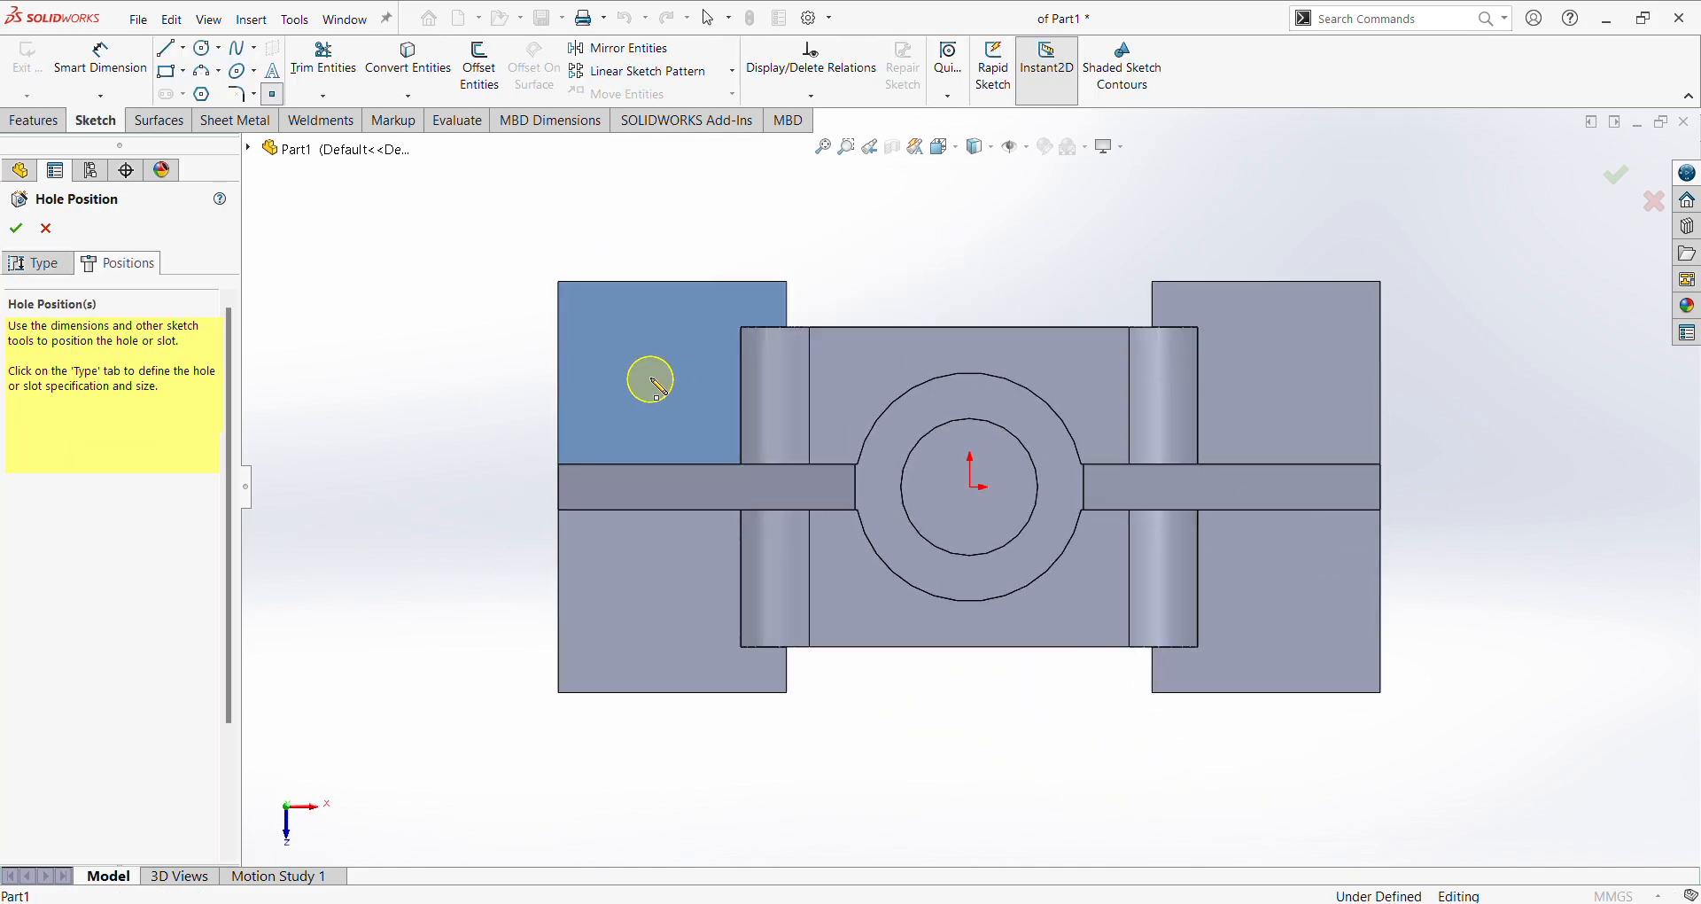
click(652, 371)
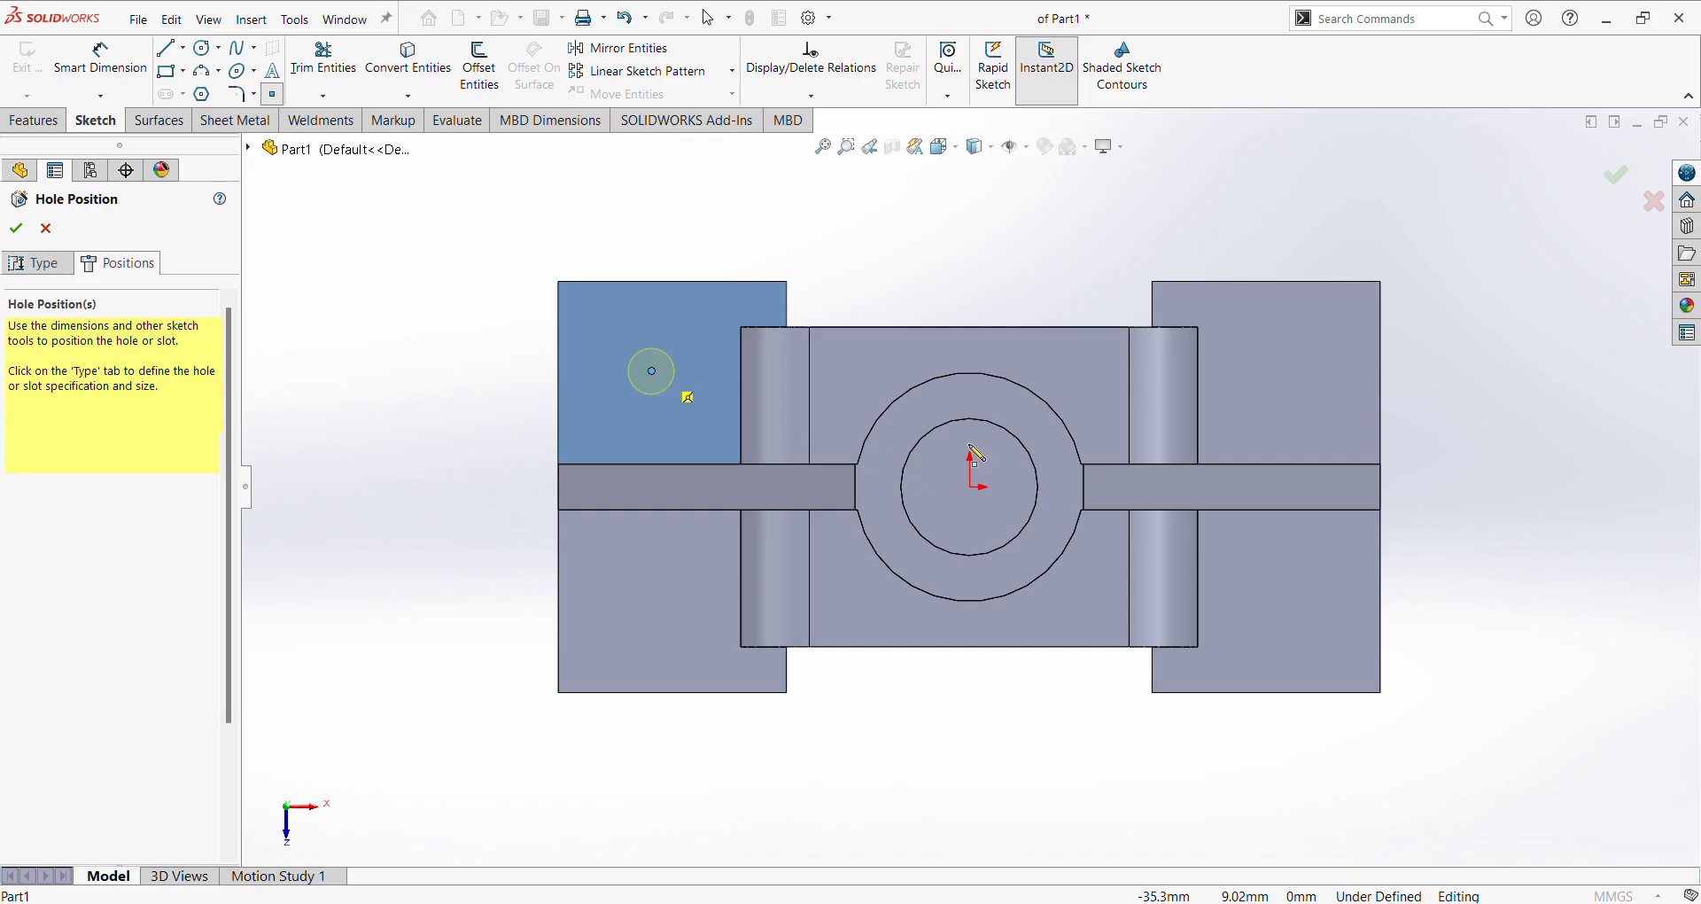
click(1307, 357)
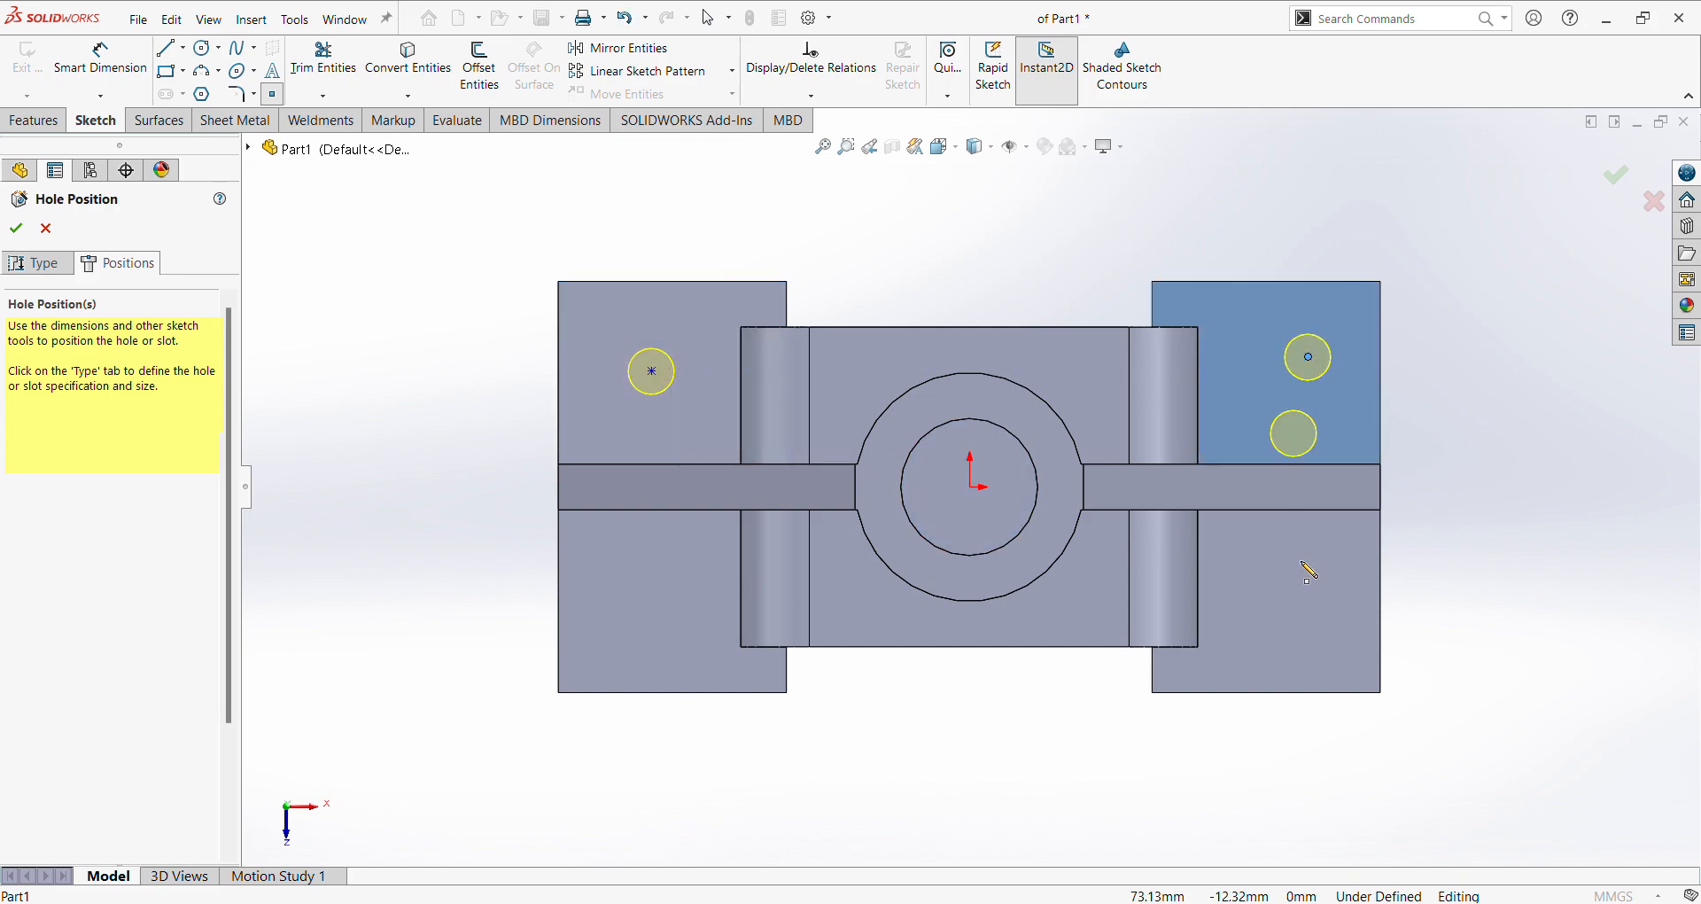
click(1308, 625)
click(653, 629)
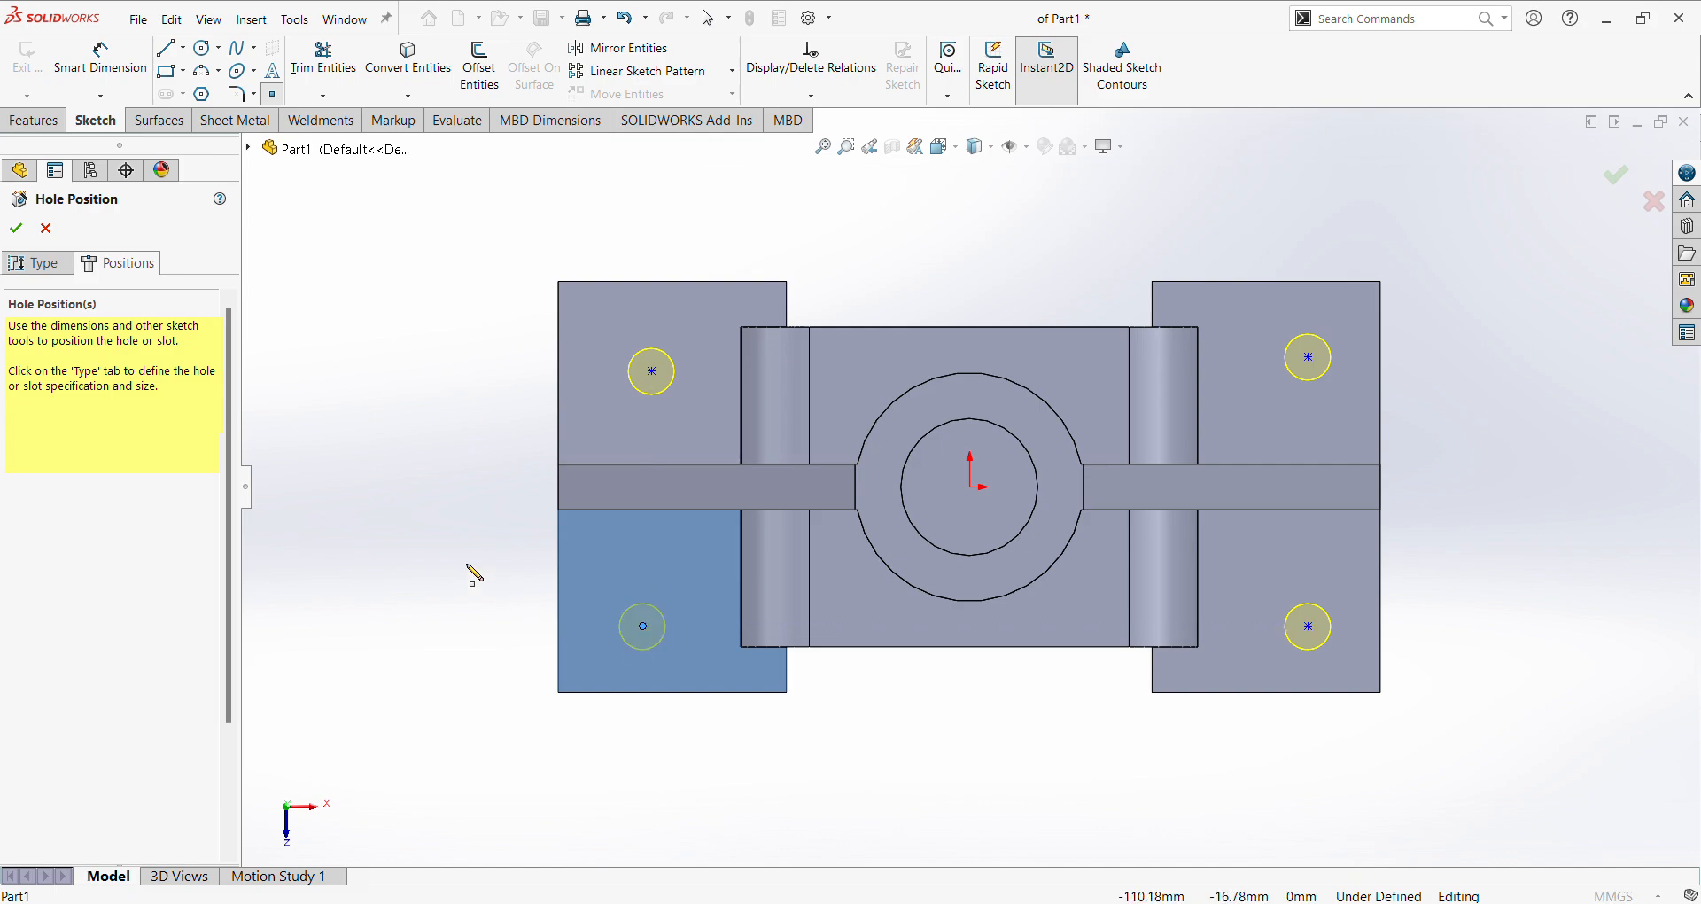
Dimension the spacing between the two hole points on the left base block as 55 mm.
right_click(470, 573)
click(590, 538)
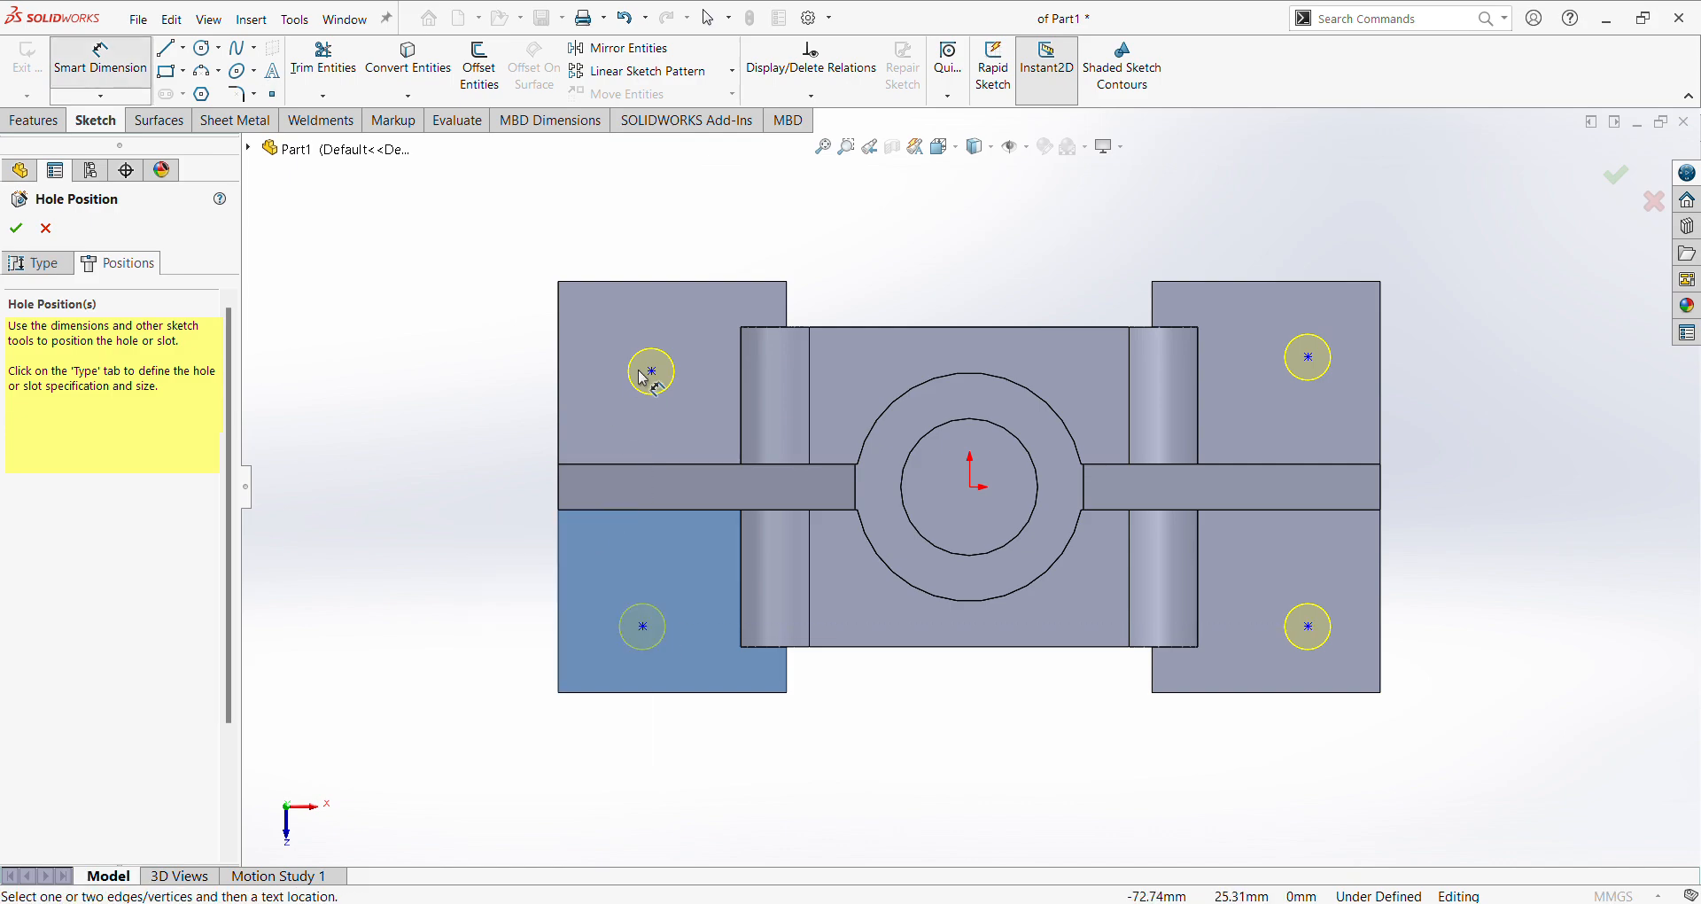
click(653, 373)
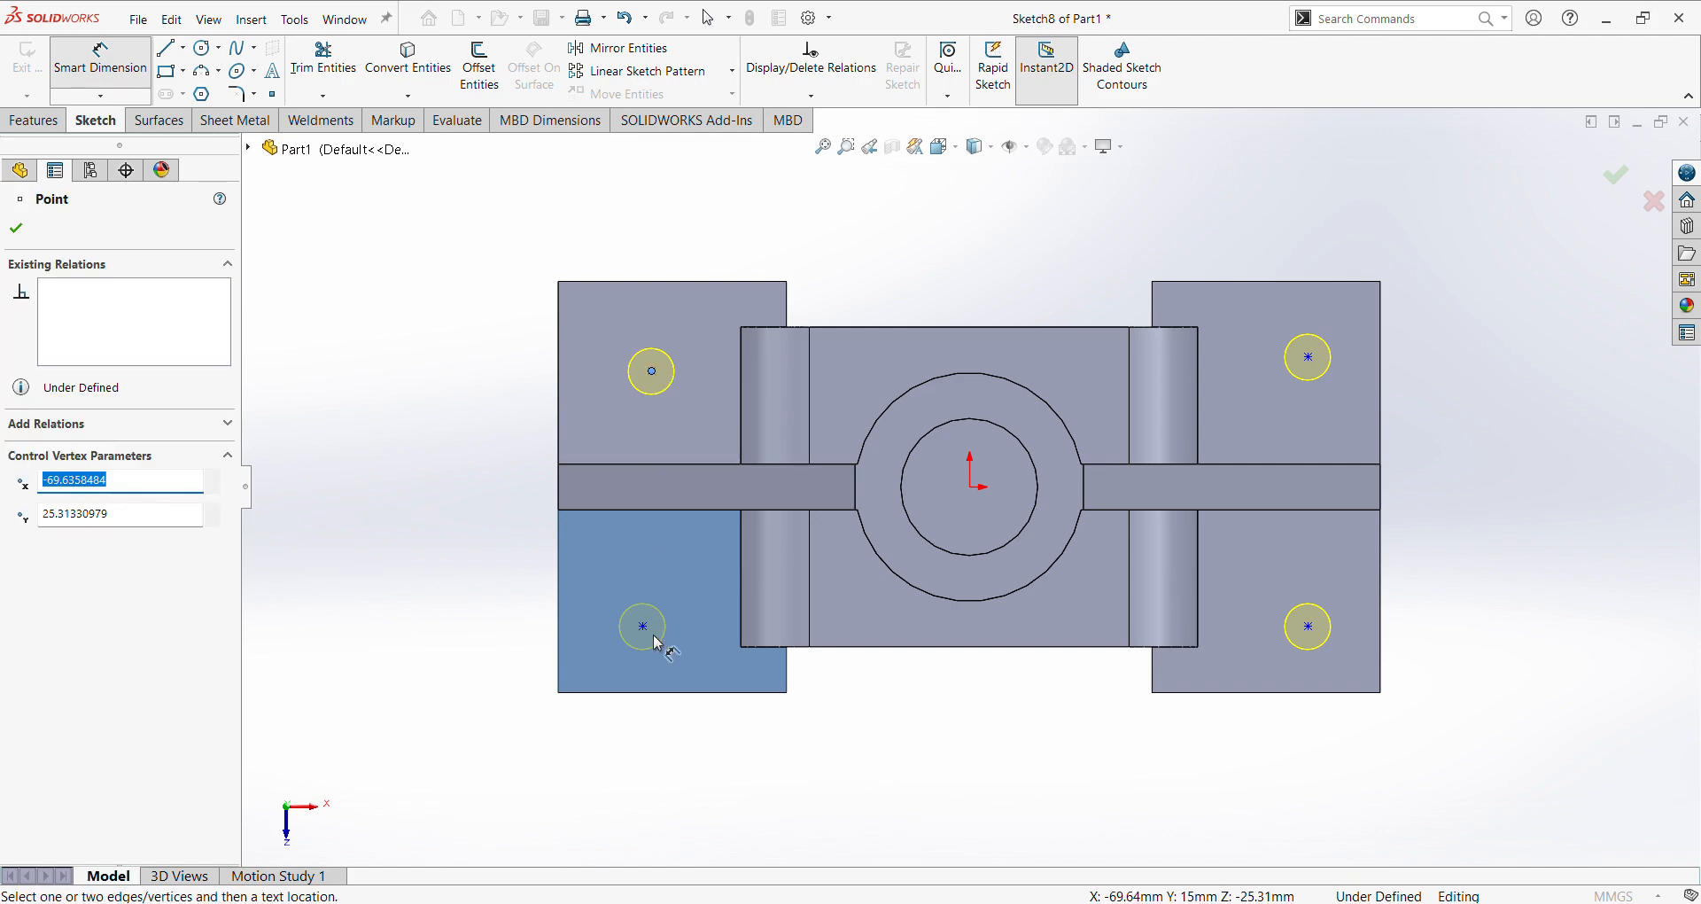
click(643, 627)
click(505, 543)
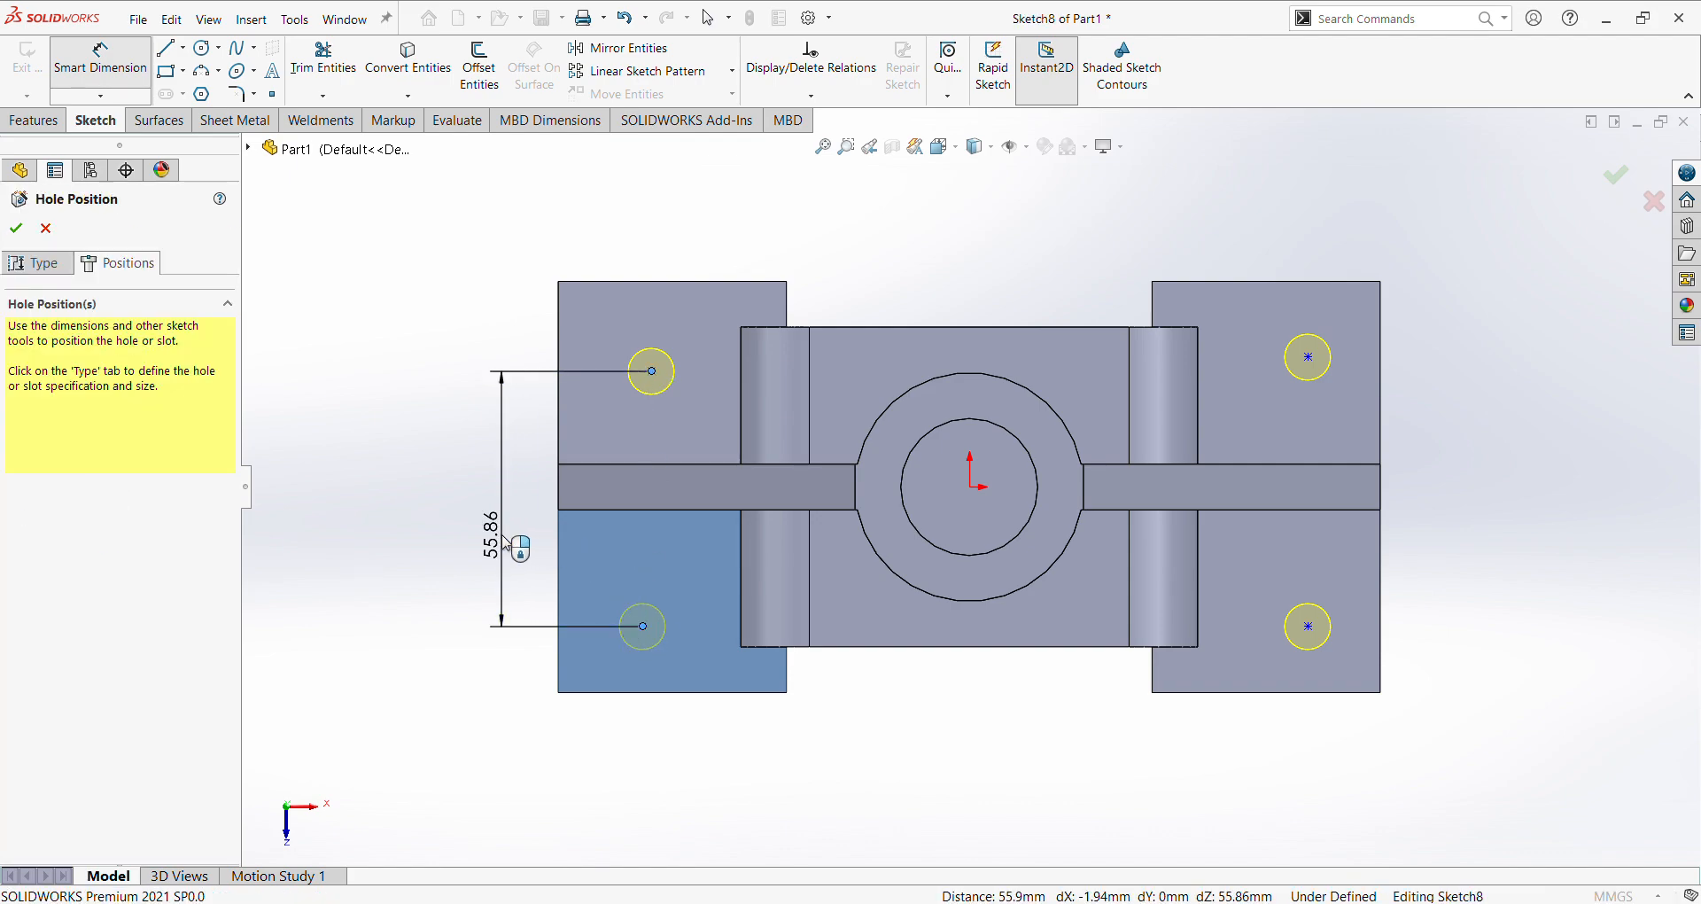
text(60)
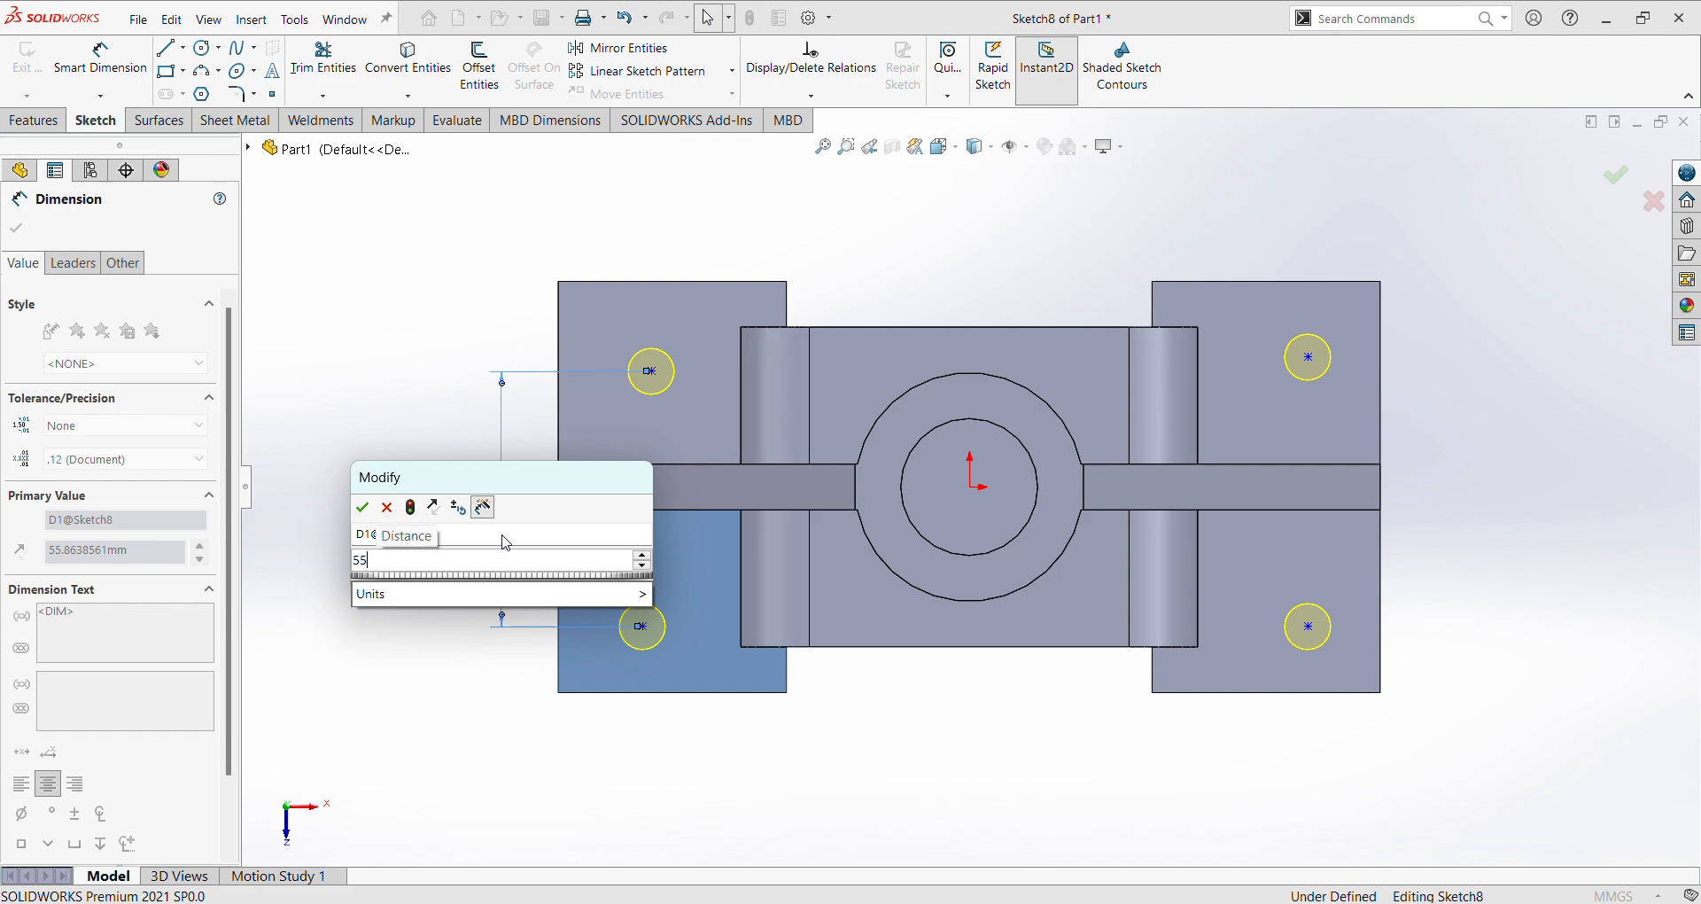
key(Return)
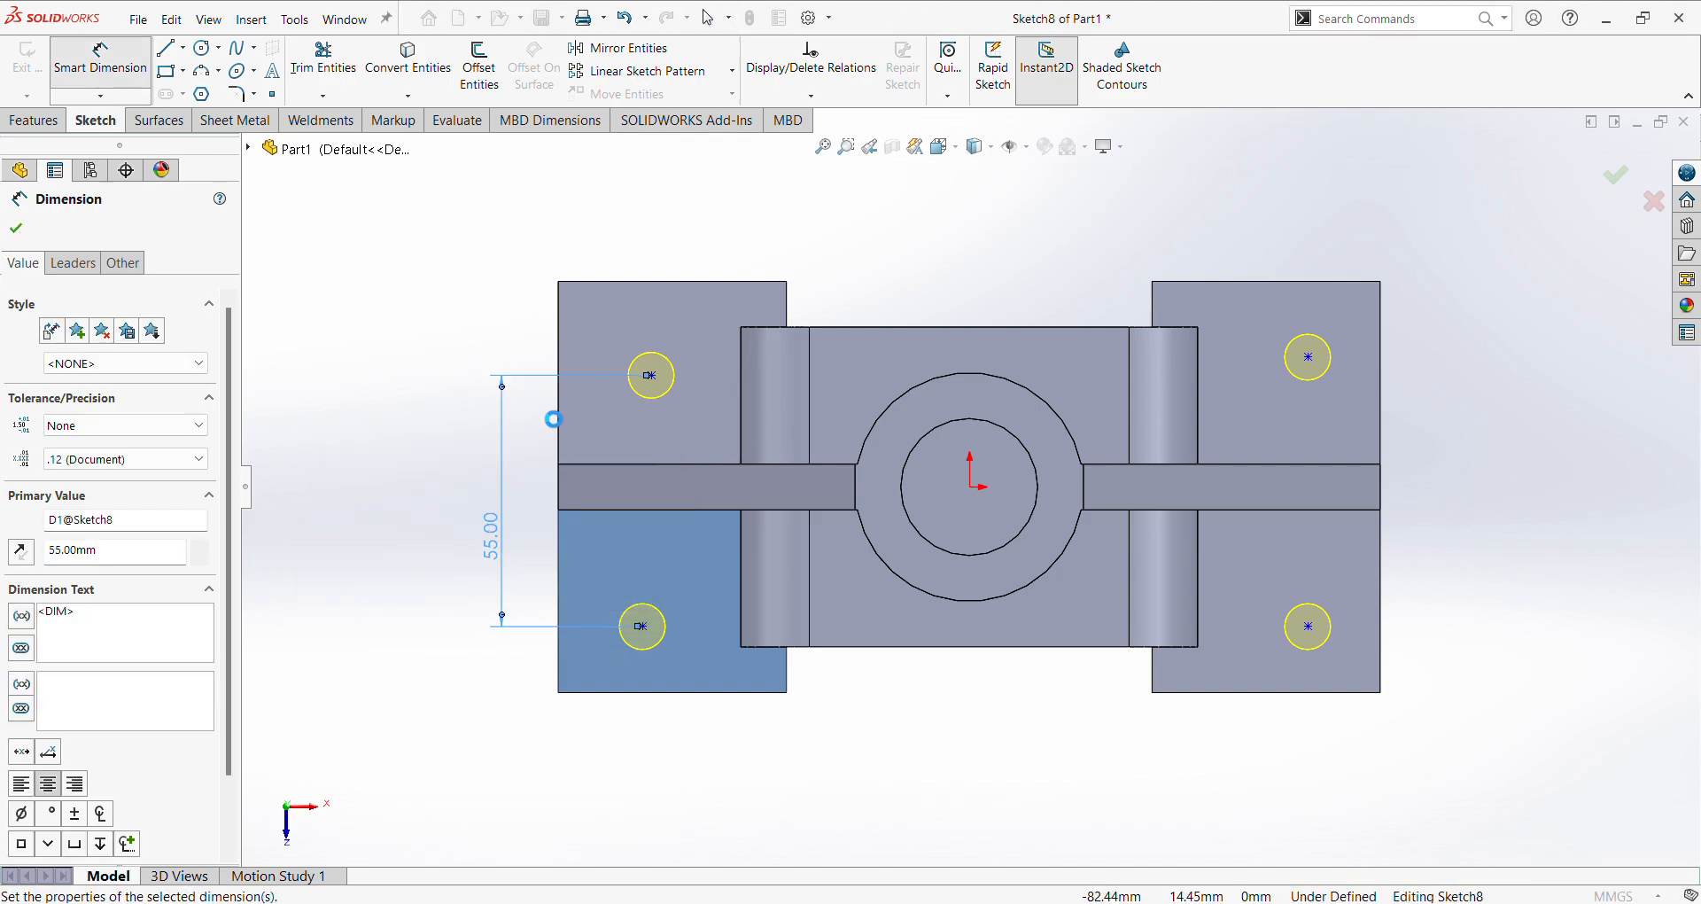
Dimension the distance from the left block's outer edge to its upper hole point as 25 mm.
click(560, 431)
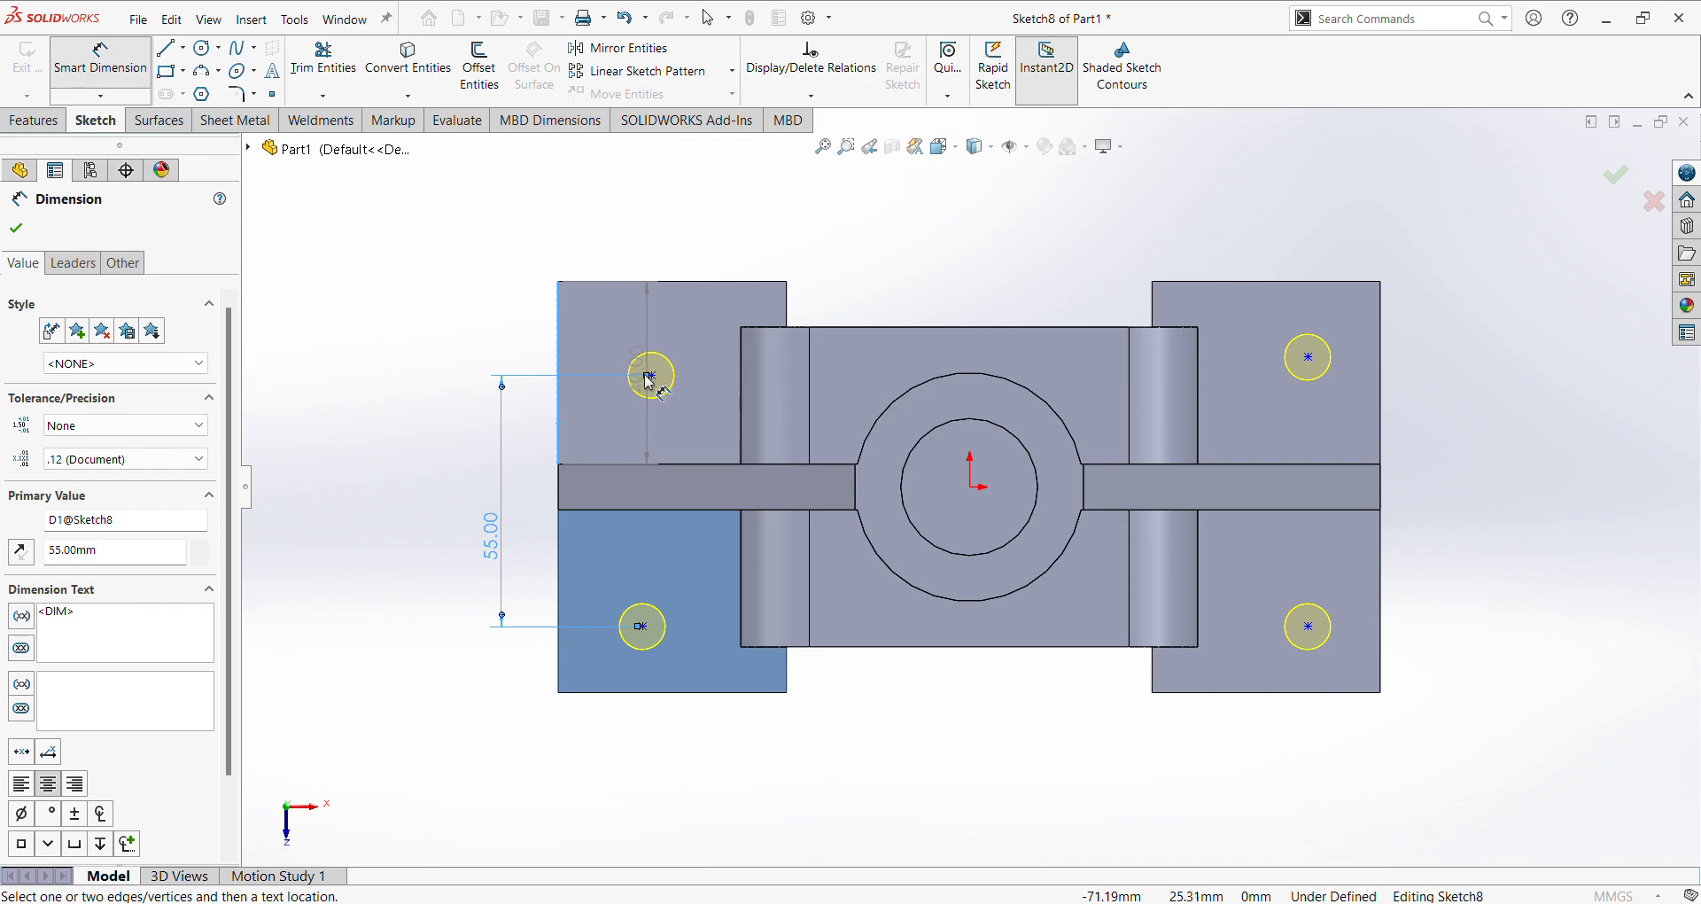
click(649, 376)
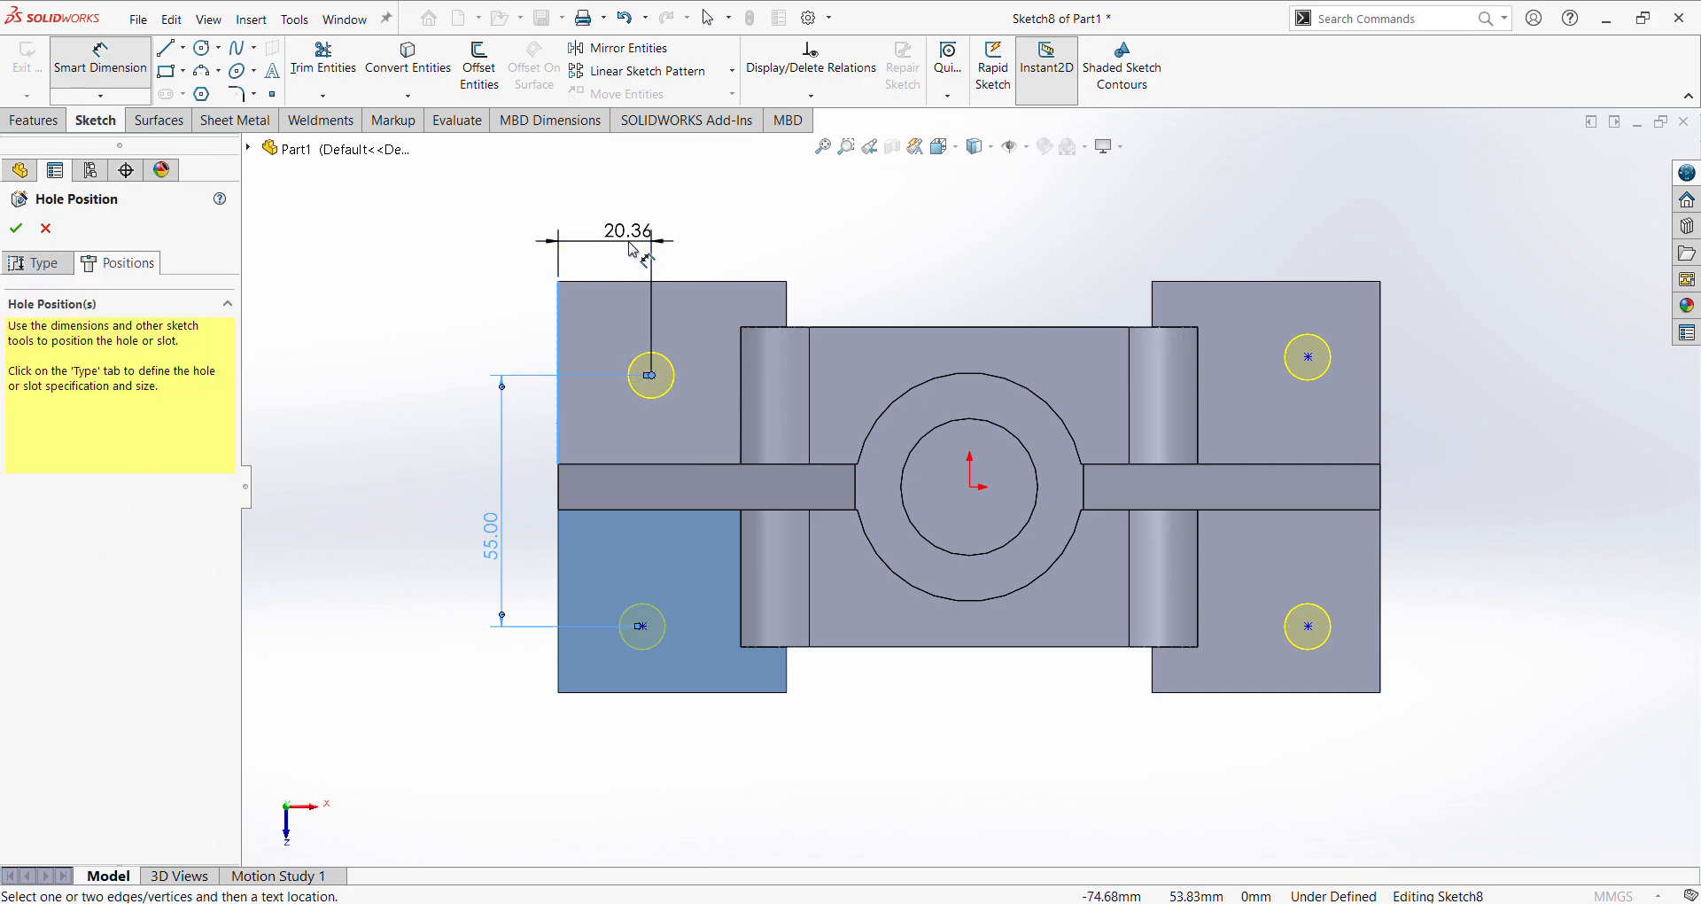
click(633, 251)
text(25)
key(Return)
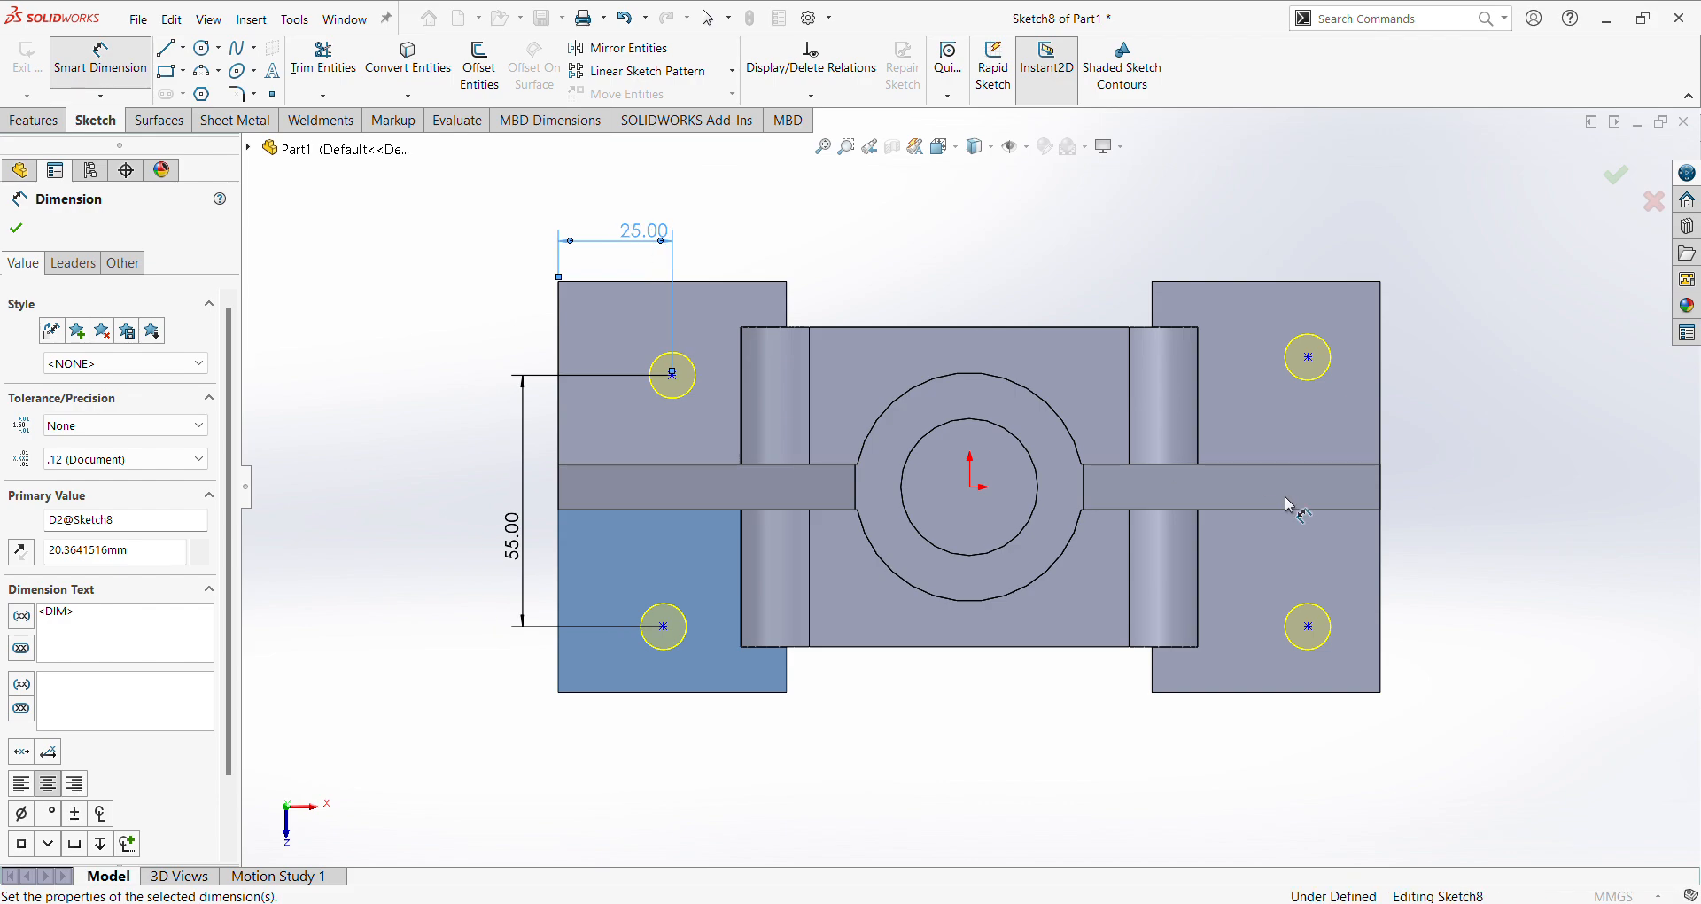
Dimension the distance from the right block's outer edge to its upper hole point as 25 mm and leave the dimension tool.
click(1382, 372)
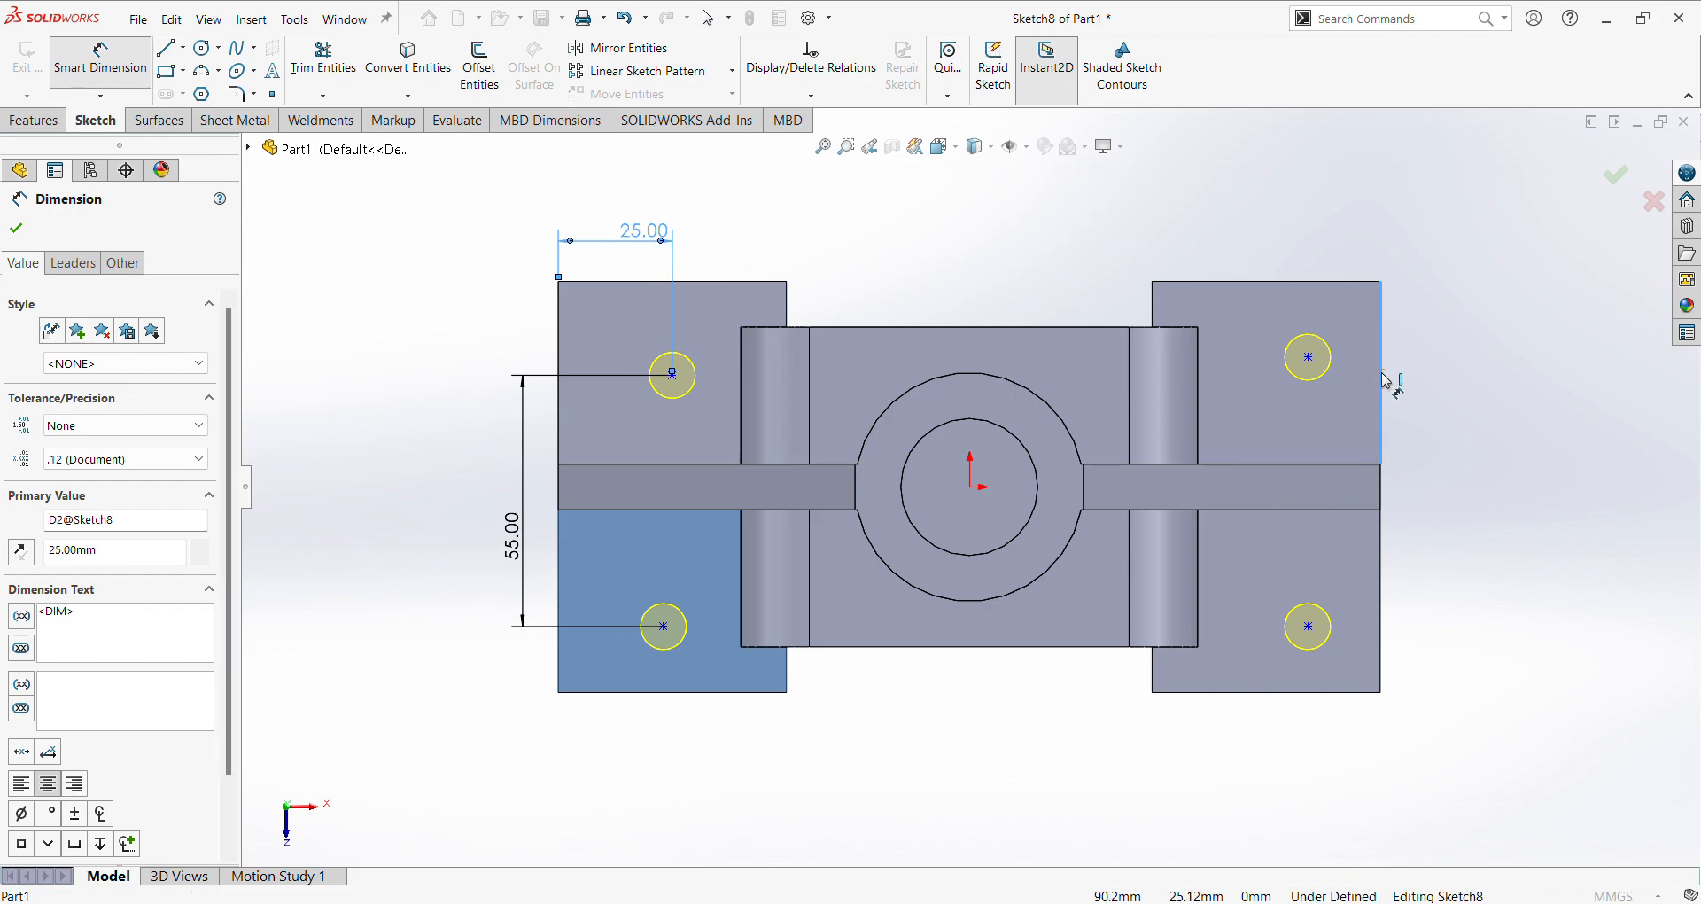
click(1310, 358)
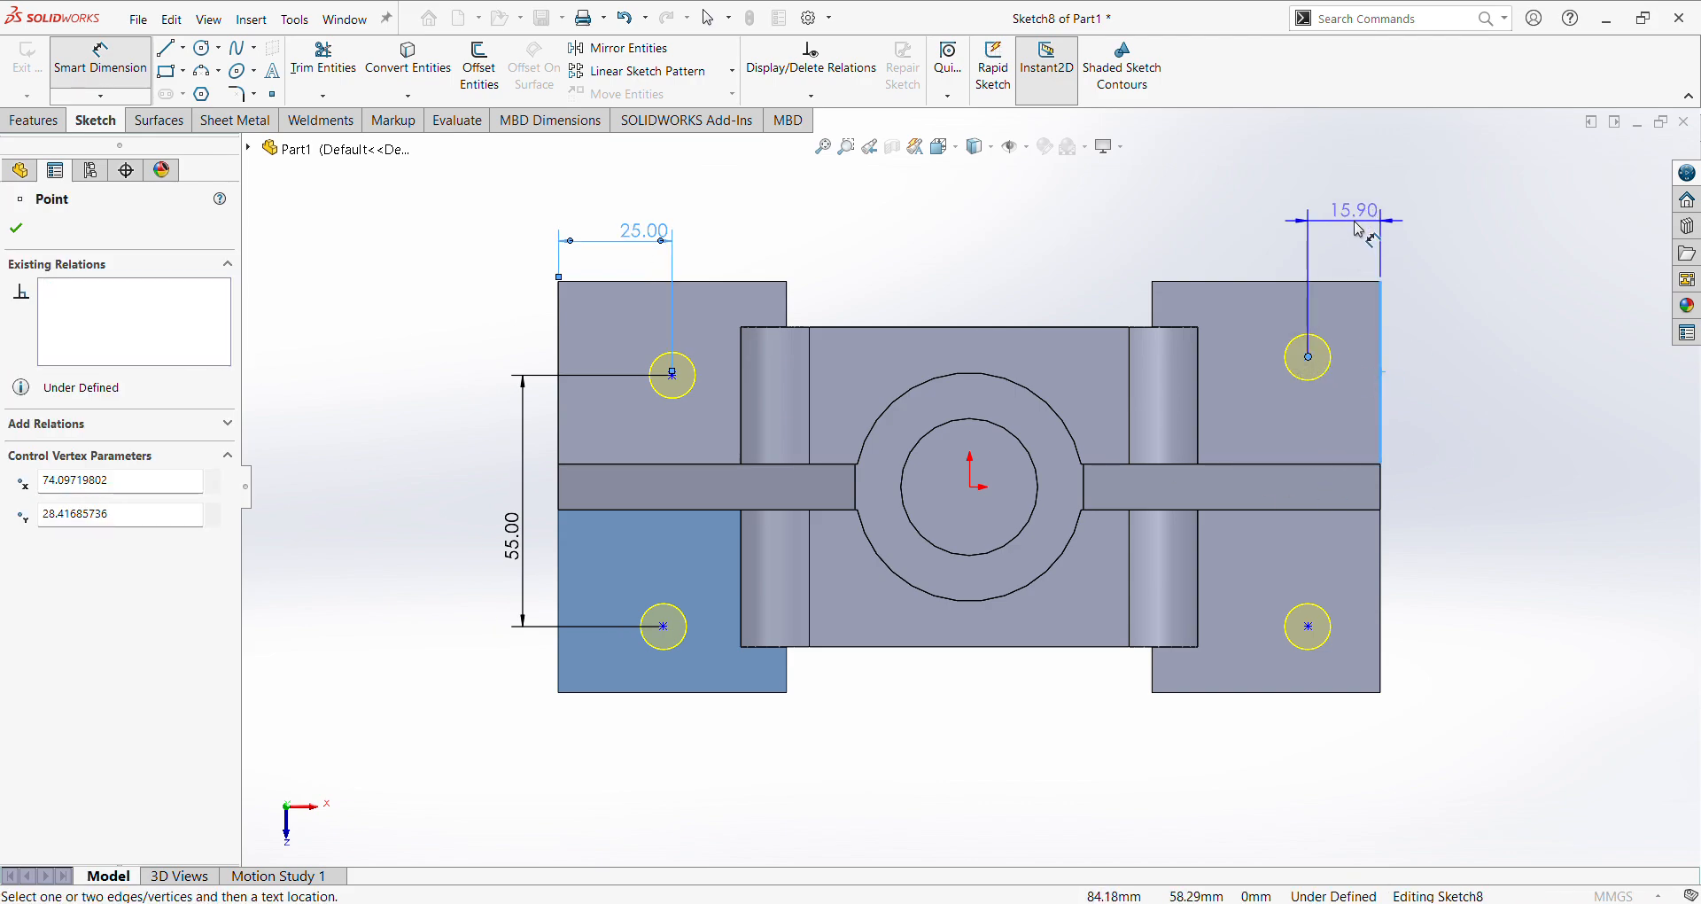
click(1359, 229)
text(25)
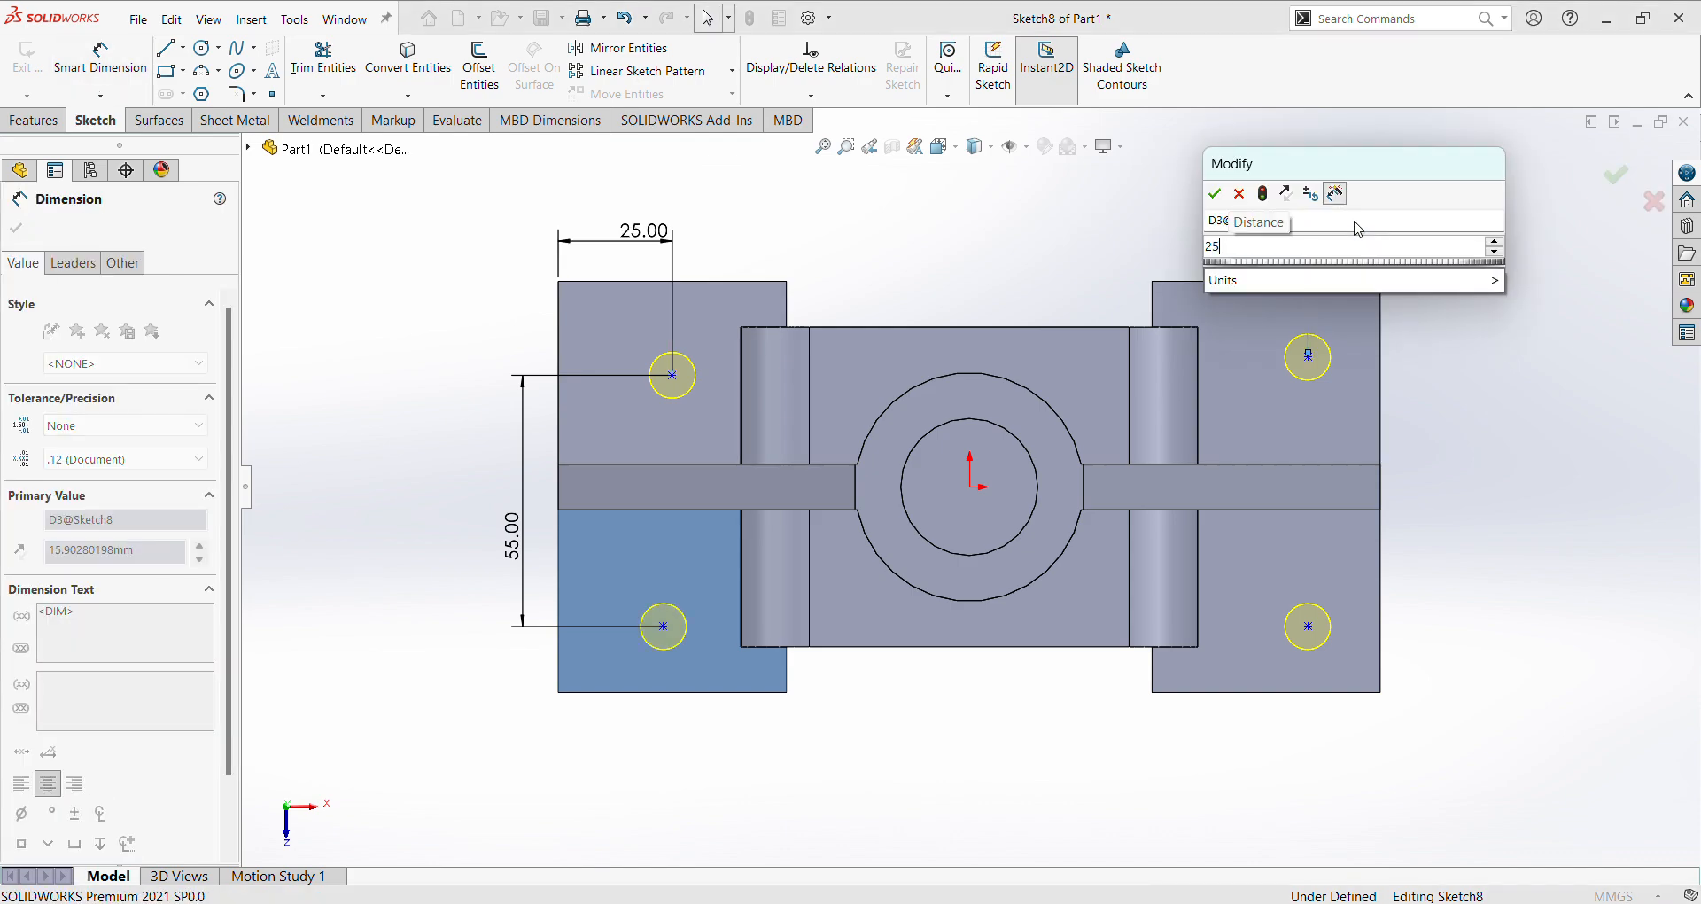
key(Return)
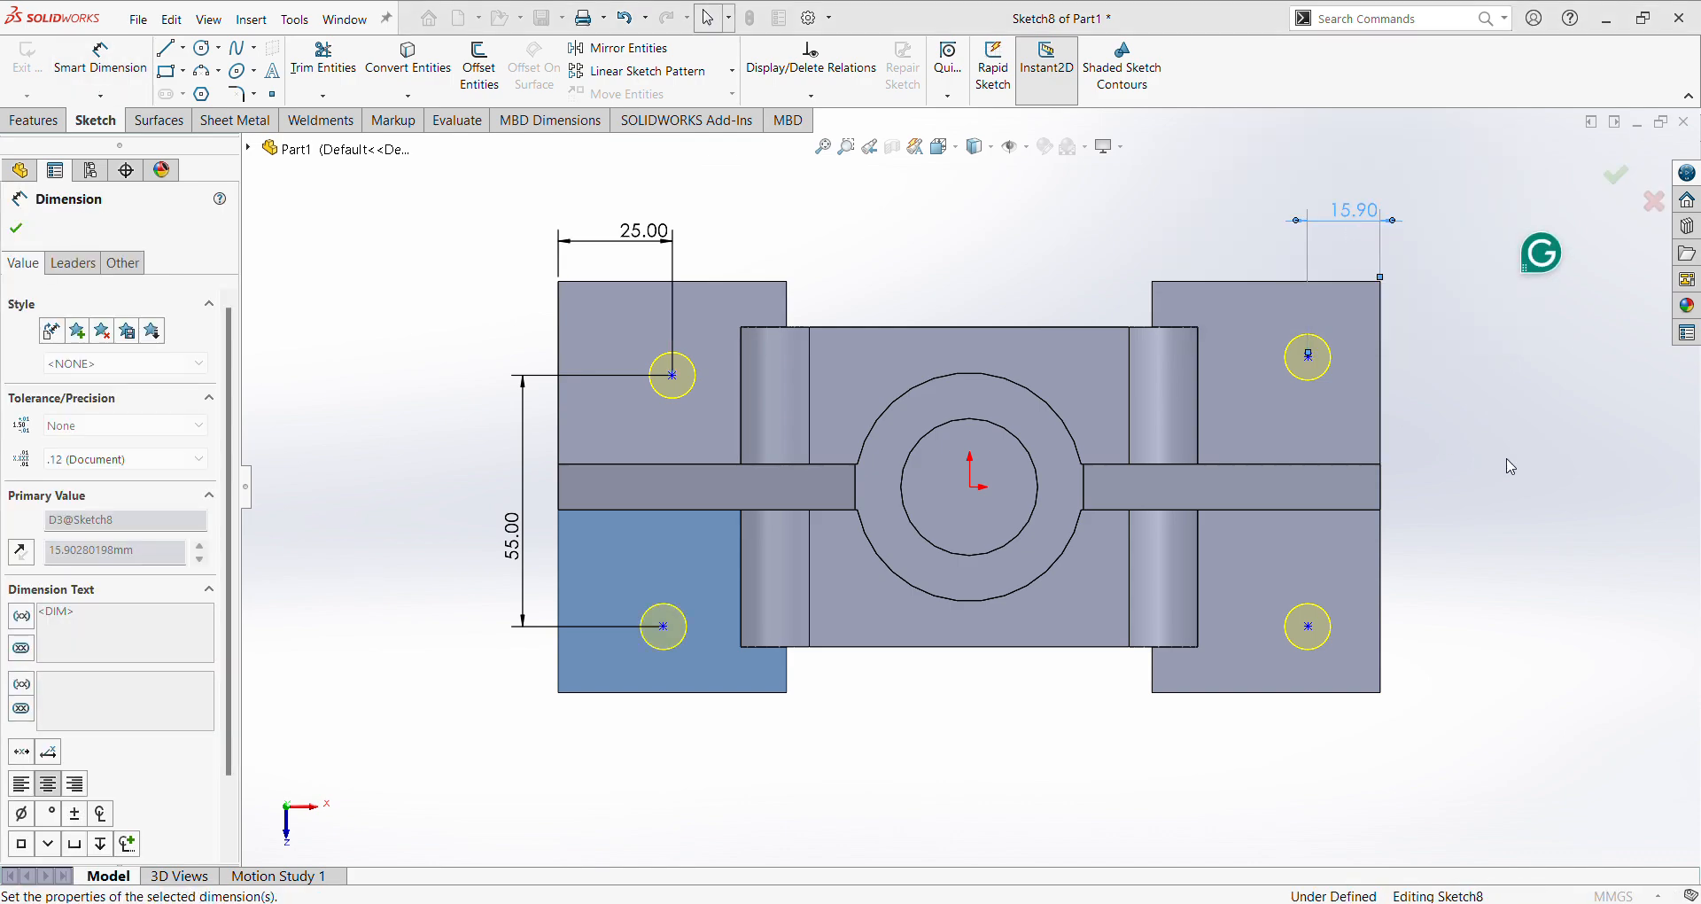
key(Escape)
key(Escape)
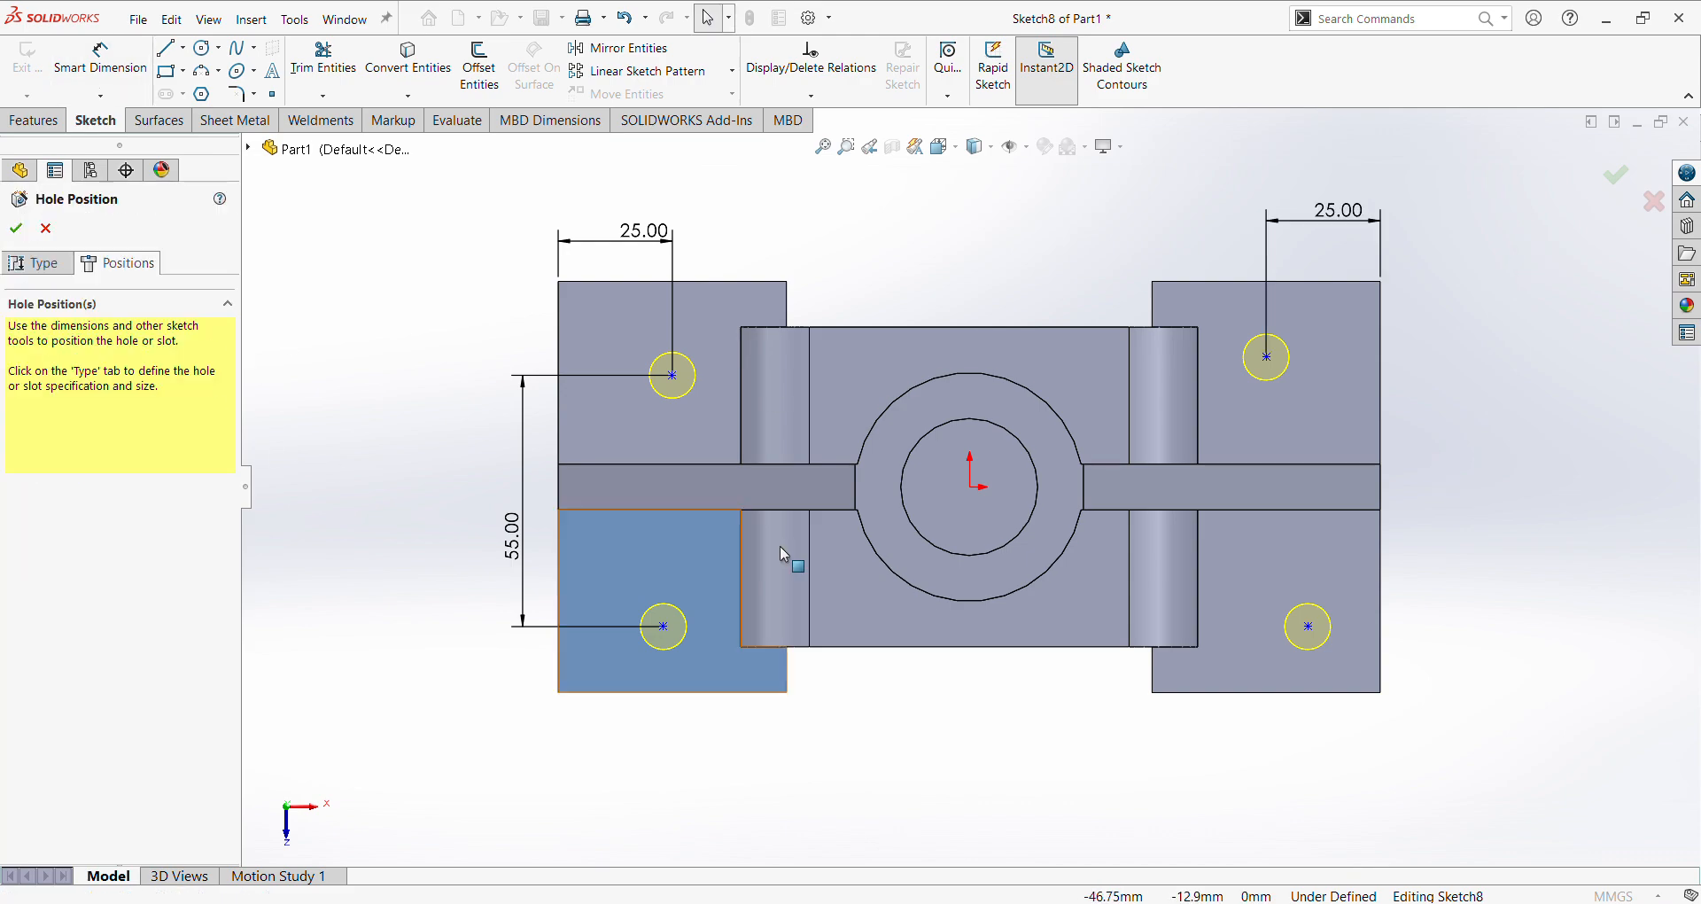
Add a Vertical relation between the two hole points on the left base block.
click(673, 377)
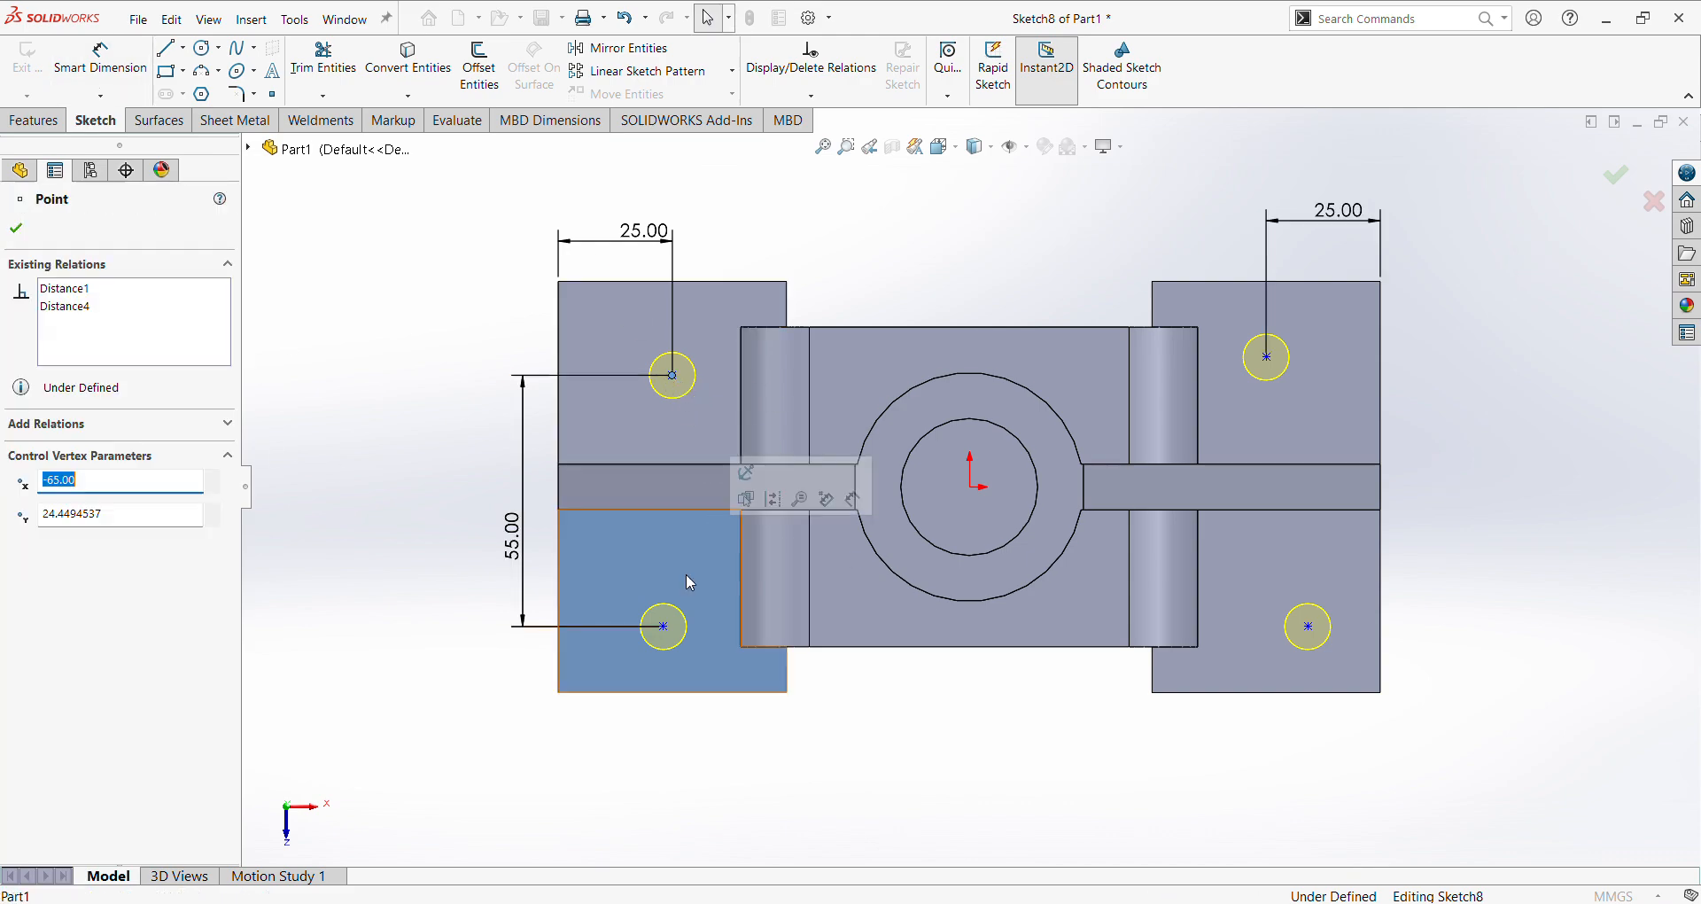
ctrl+click(665, 626)
click(22, 571)
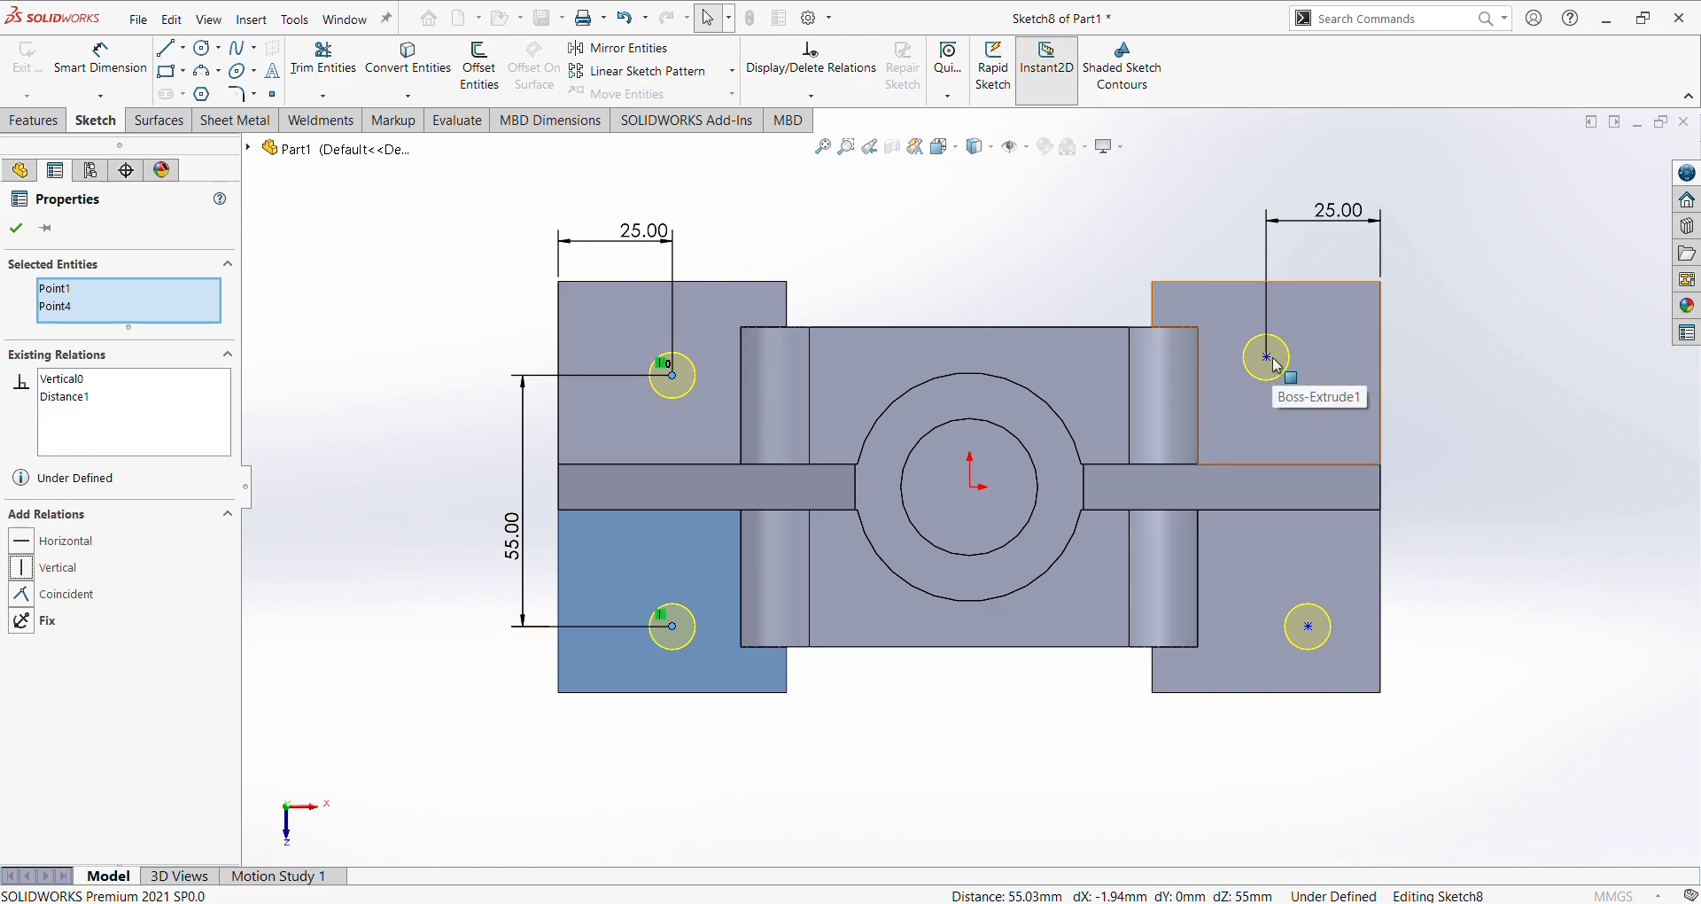
Add a Horizontal relation between the upper hole points of the left and right base blocks.
click(675, 394)
ctrl+click(673, 377)
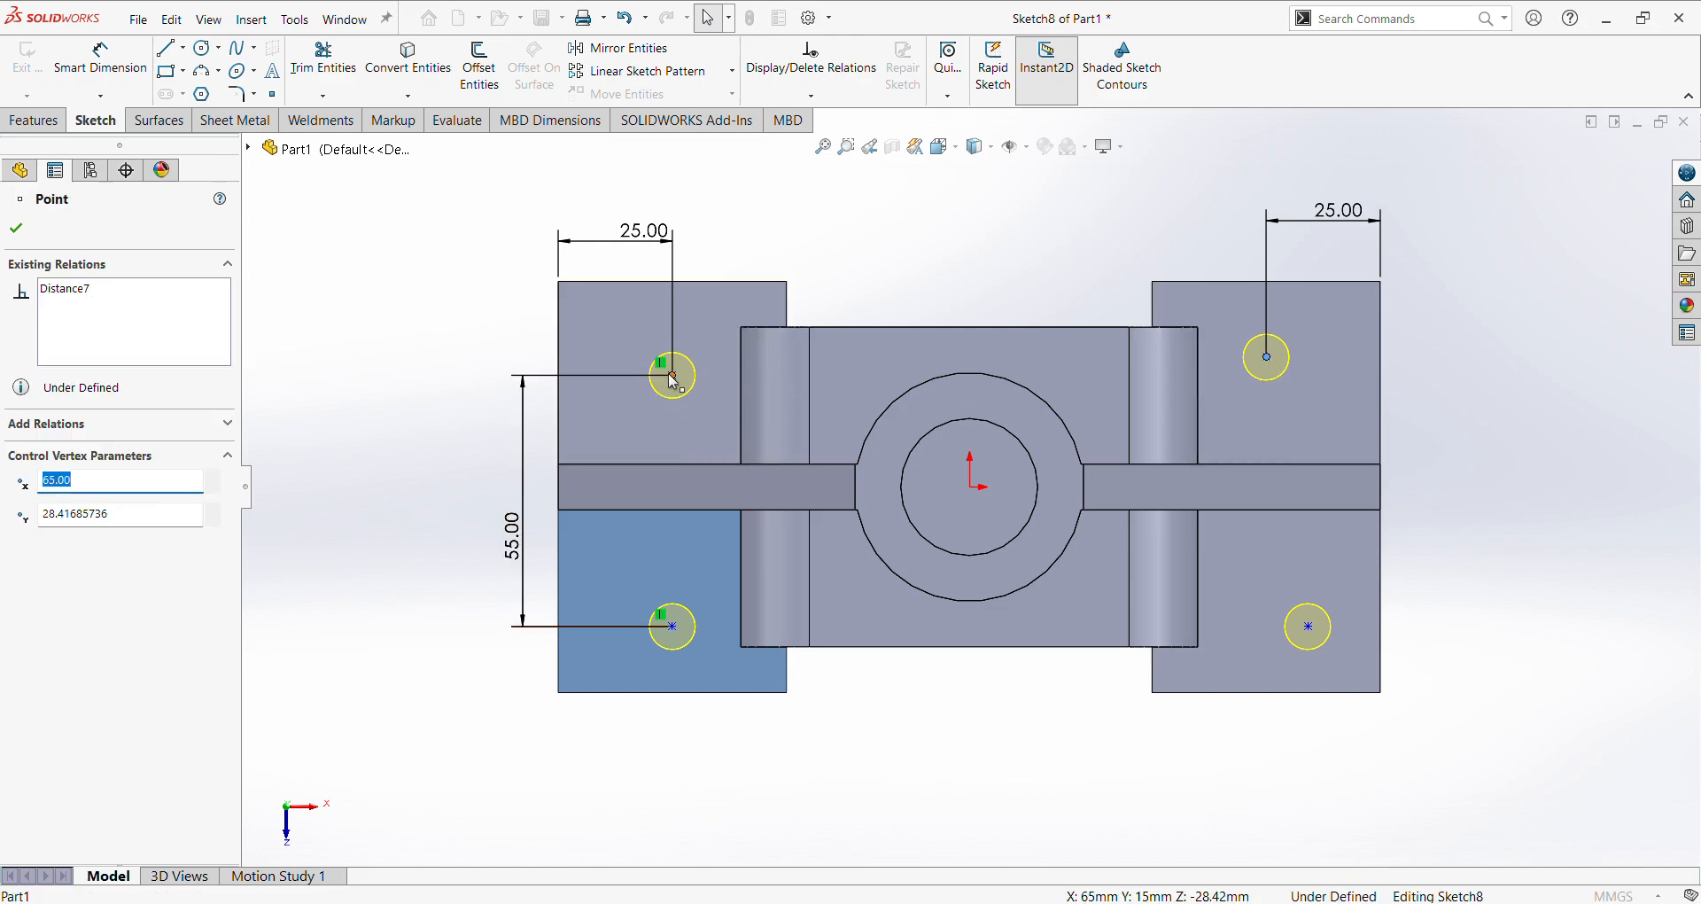
click(8, 542)
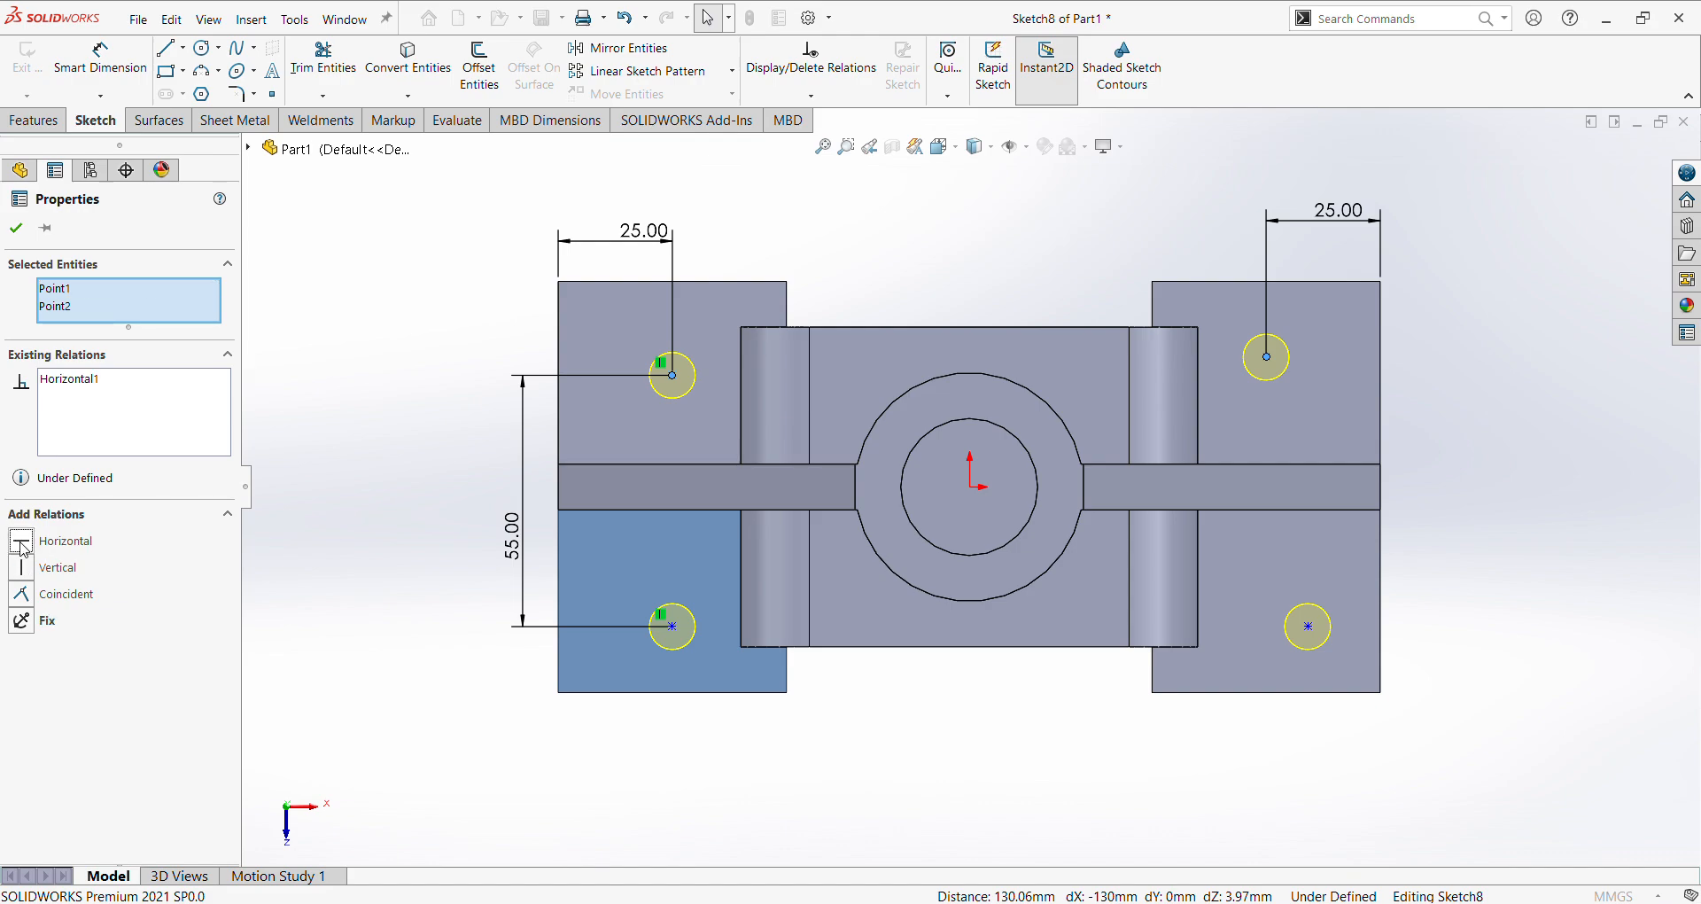
Add a Vertical relation between the two hole points on the right base block.
click(1309, 626)
ctrl+click(1269, 386)
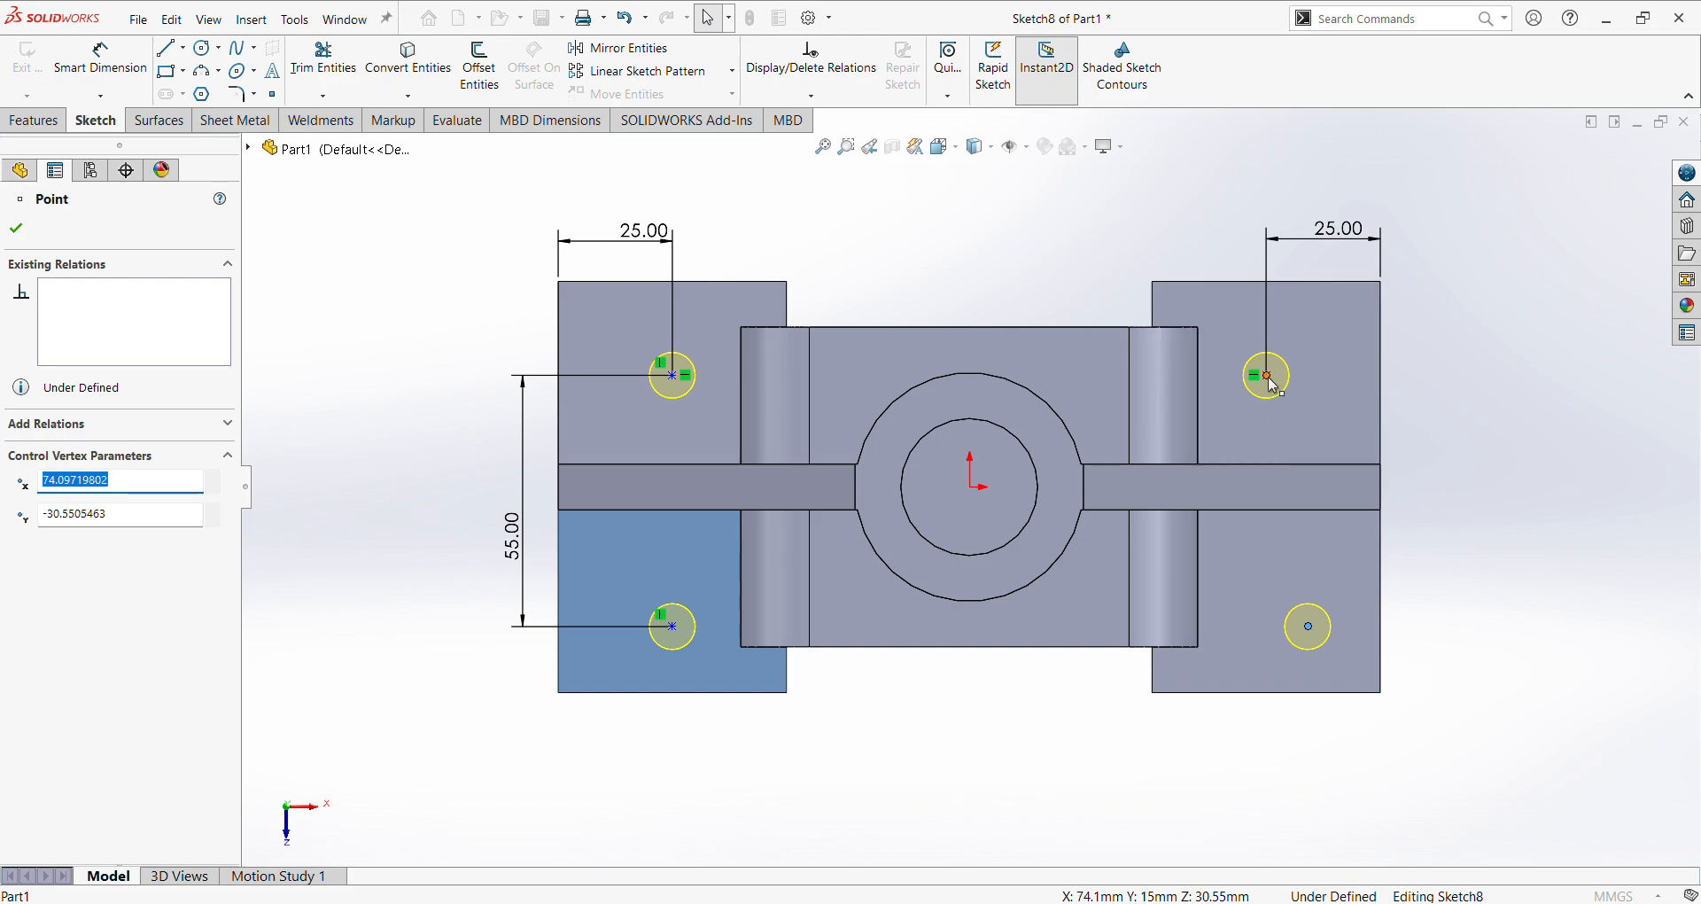
click(29, 571)
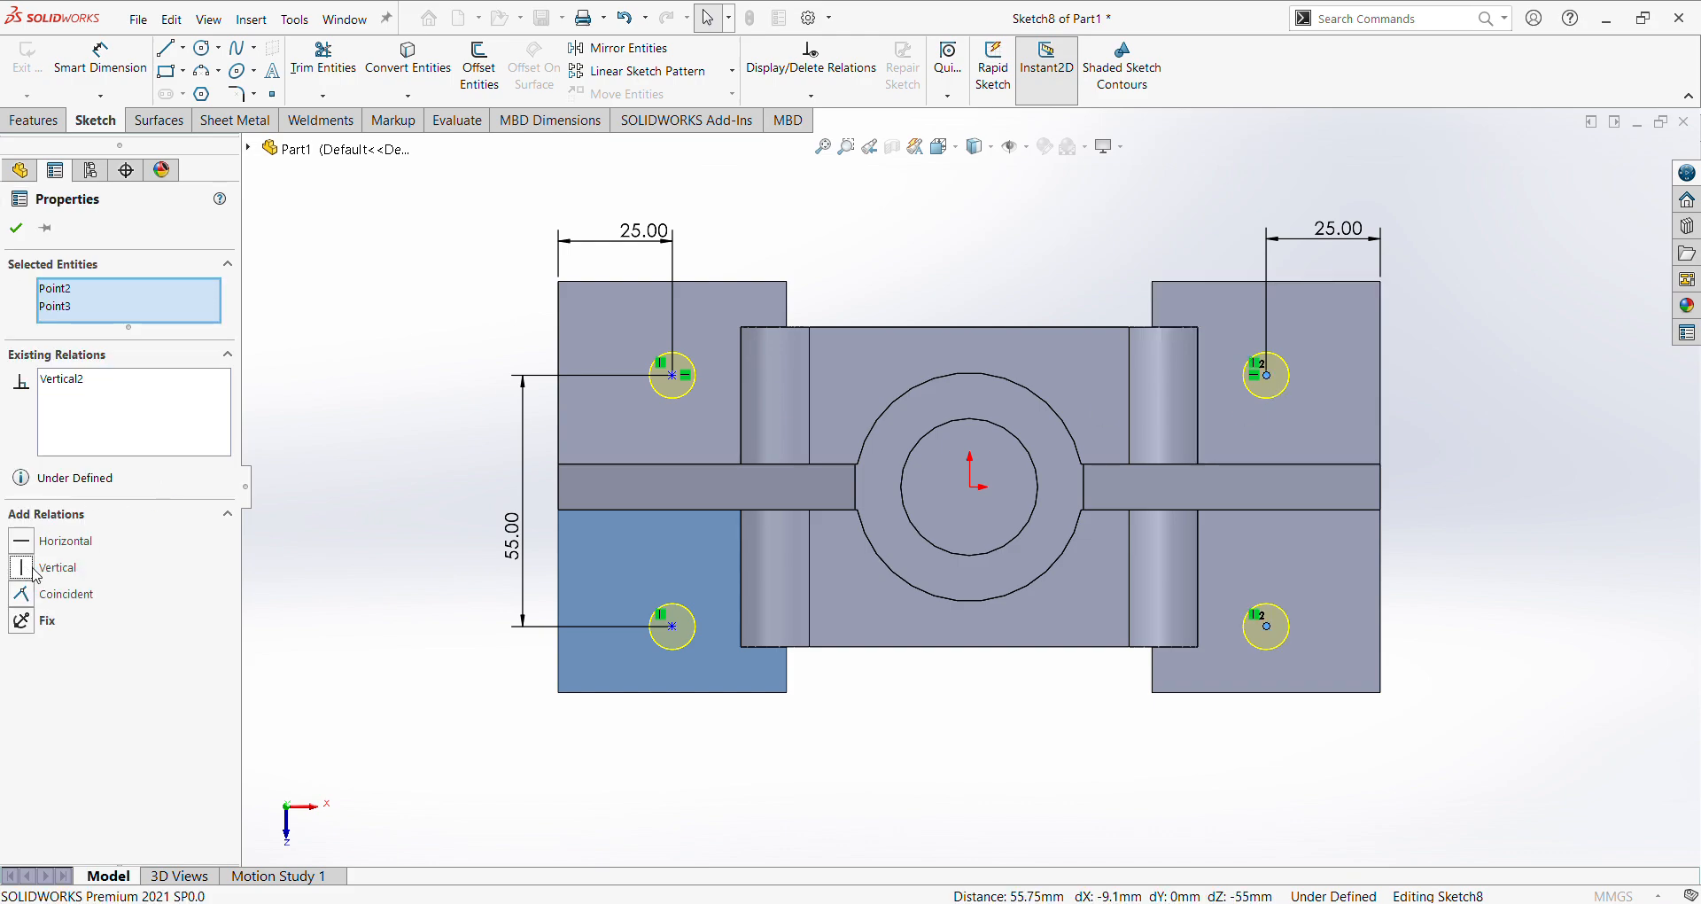
key(Escape)
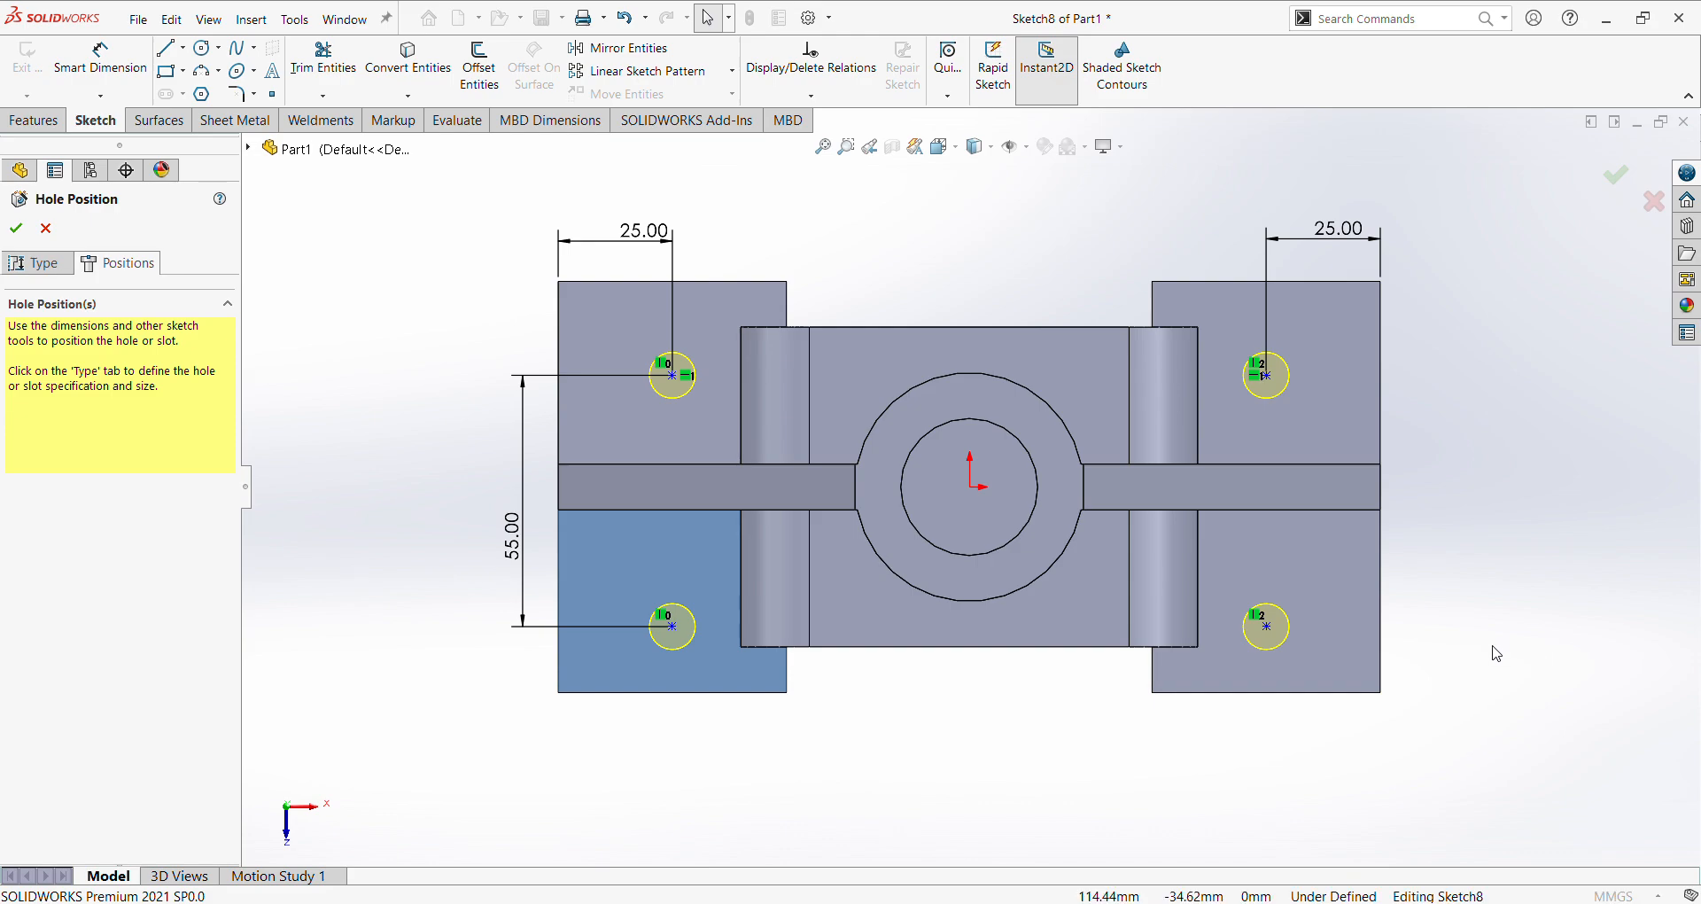
Add a Horizontal relation between the lower hole points of the left and right base blocks.
click(1266, 626)
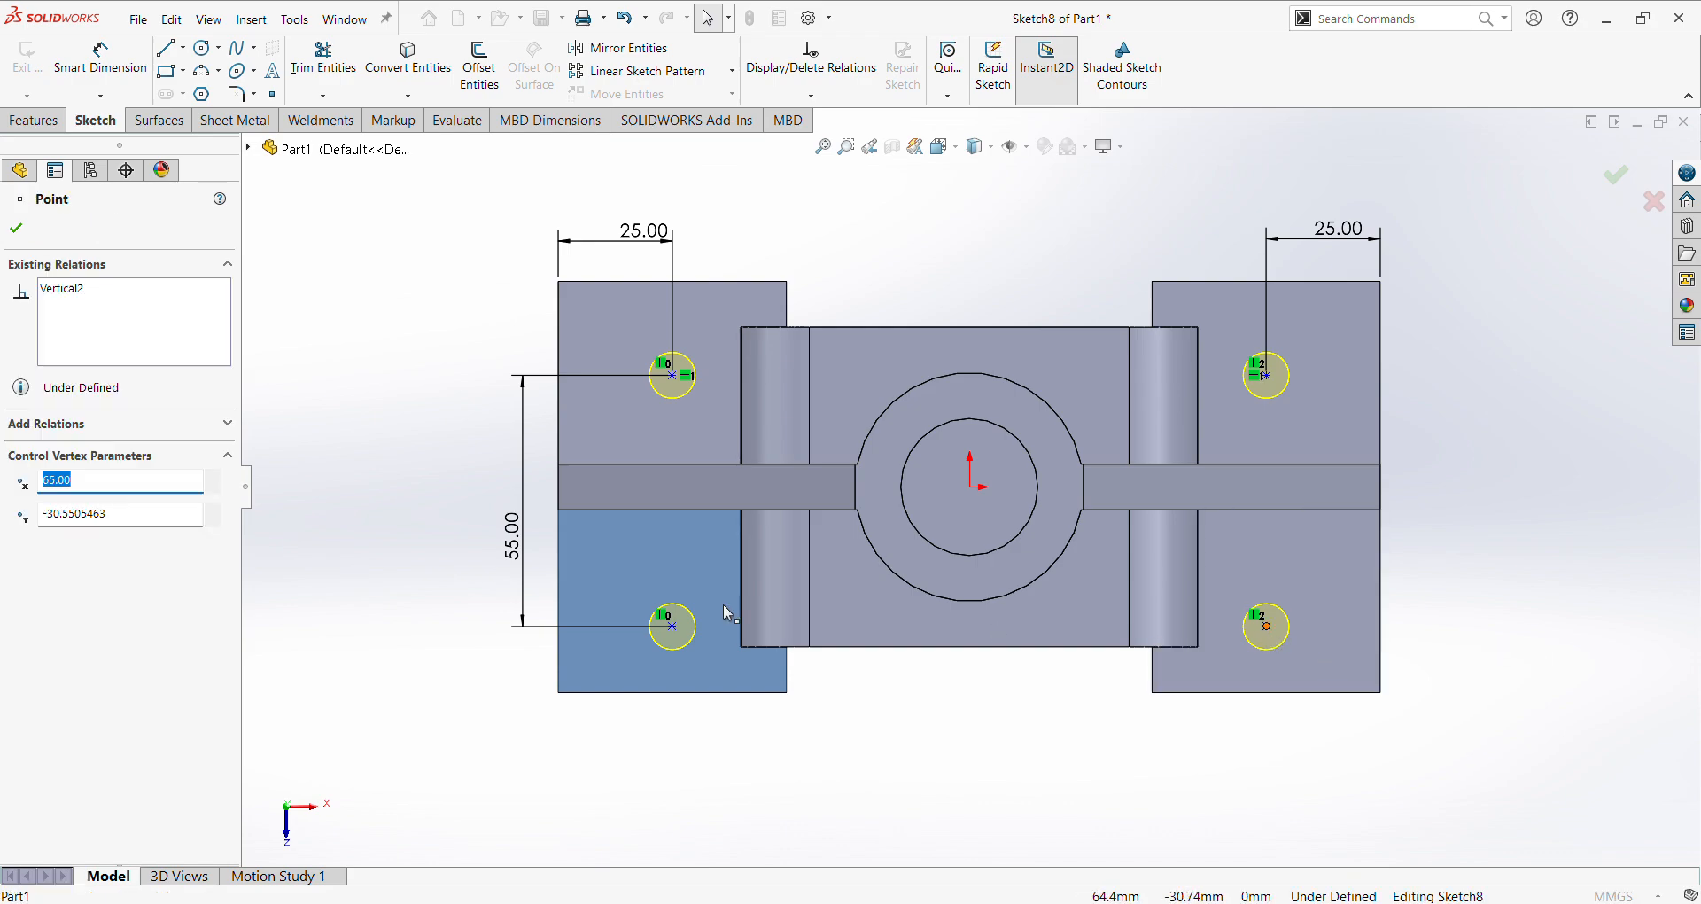
ctrl+click(673, 628)
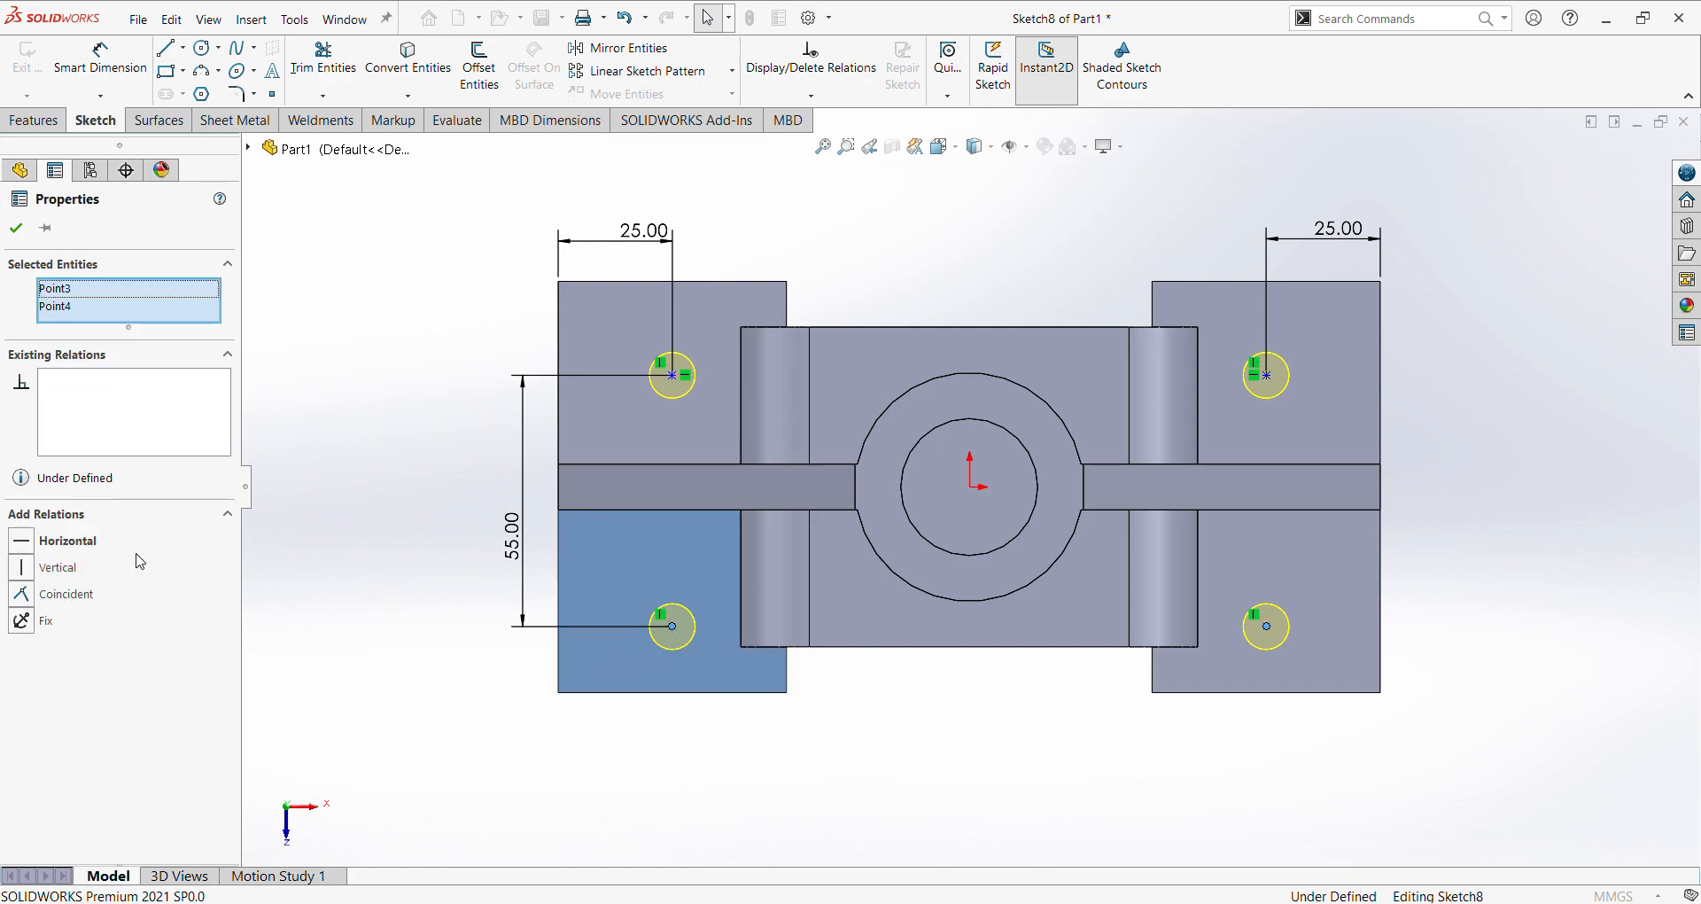
click(20, 547)
click(1526, 666)
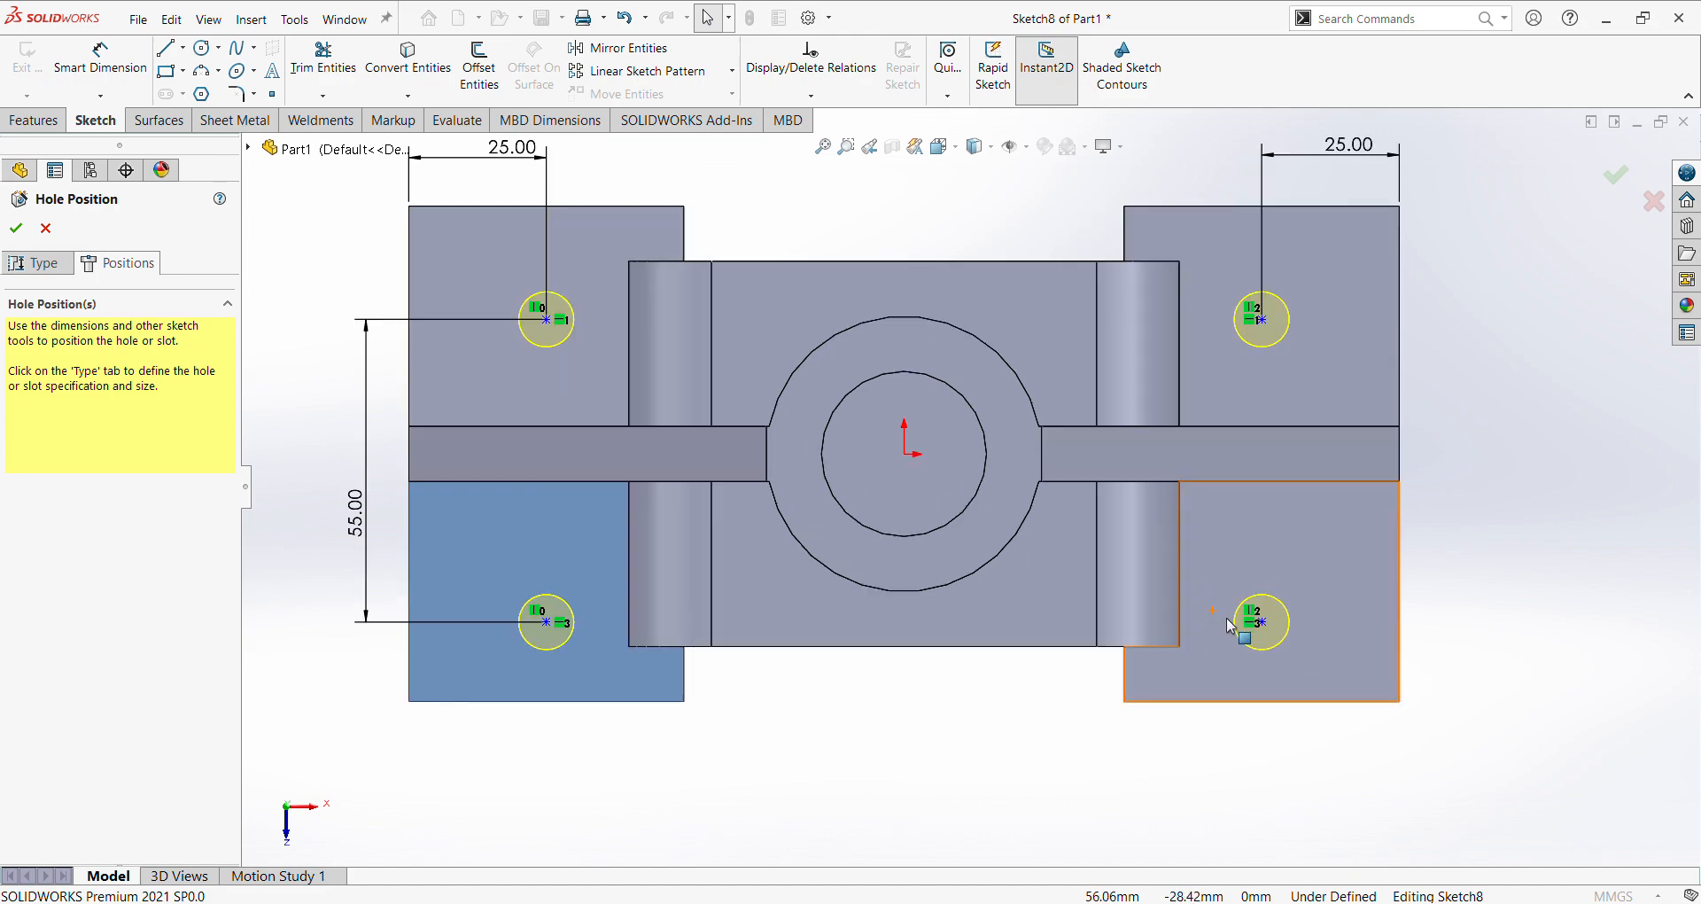
Shift the right block's lower hole point toward the block's lower edge to test the hole pattern's remaining freedom.
scroll(1284, 646, down, 2)
drag(1270, 628, 1289, 671)
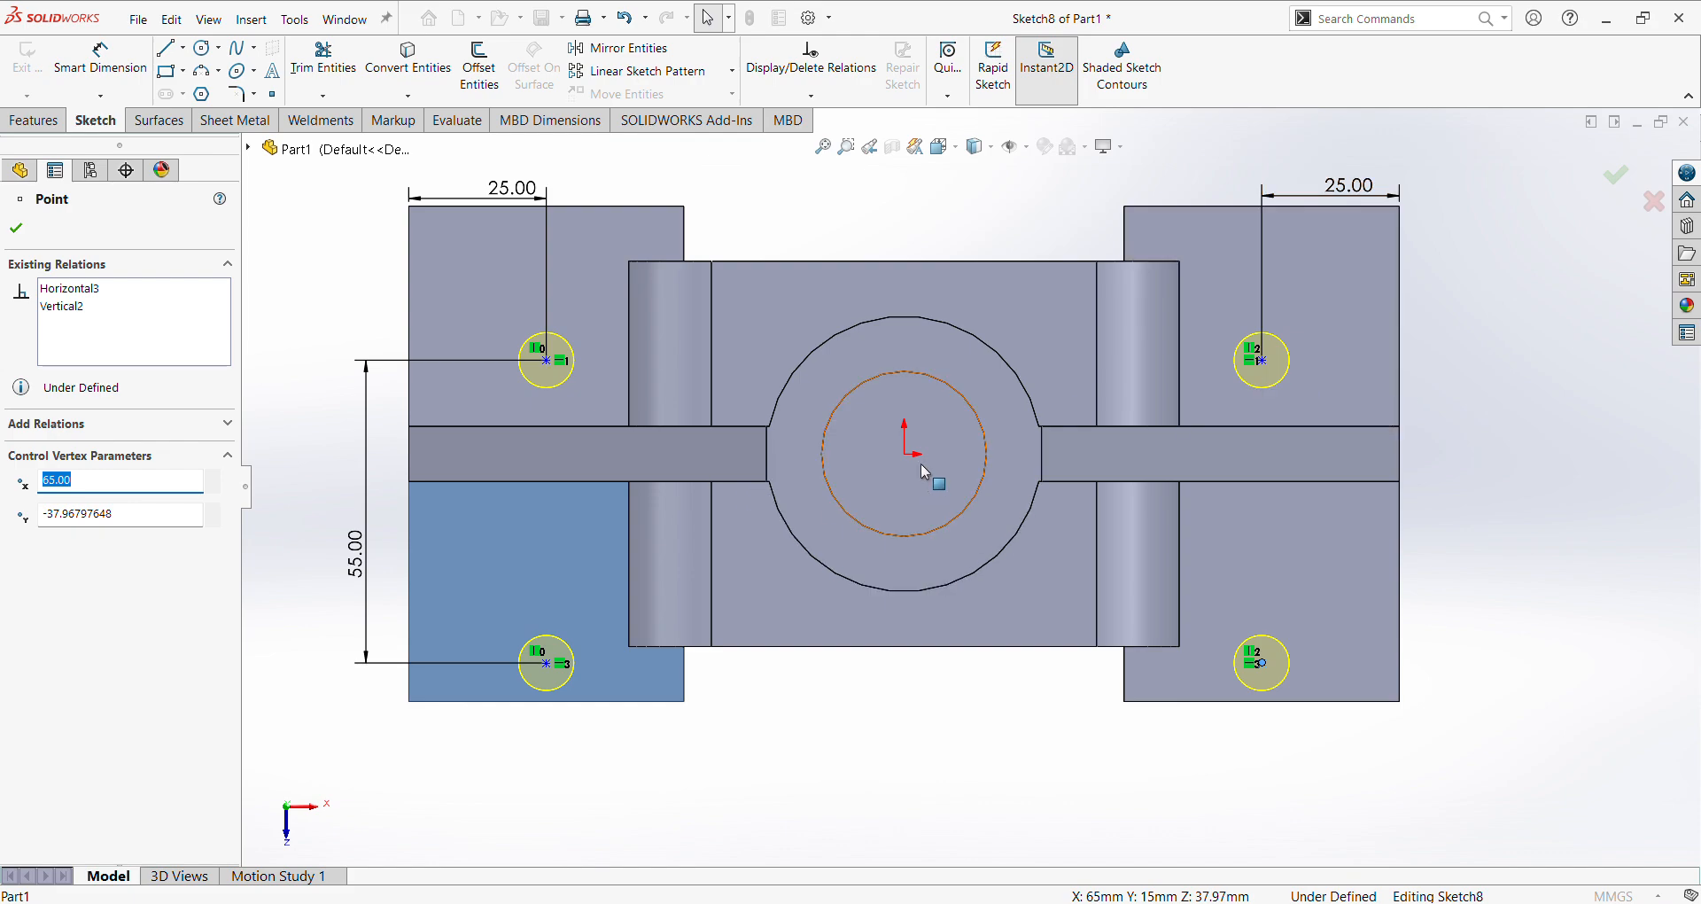
key(Escape)
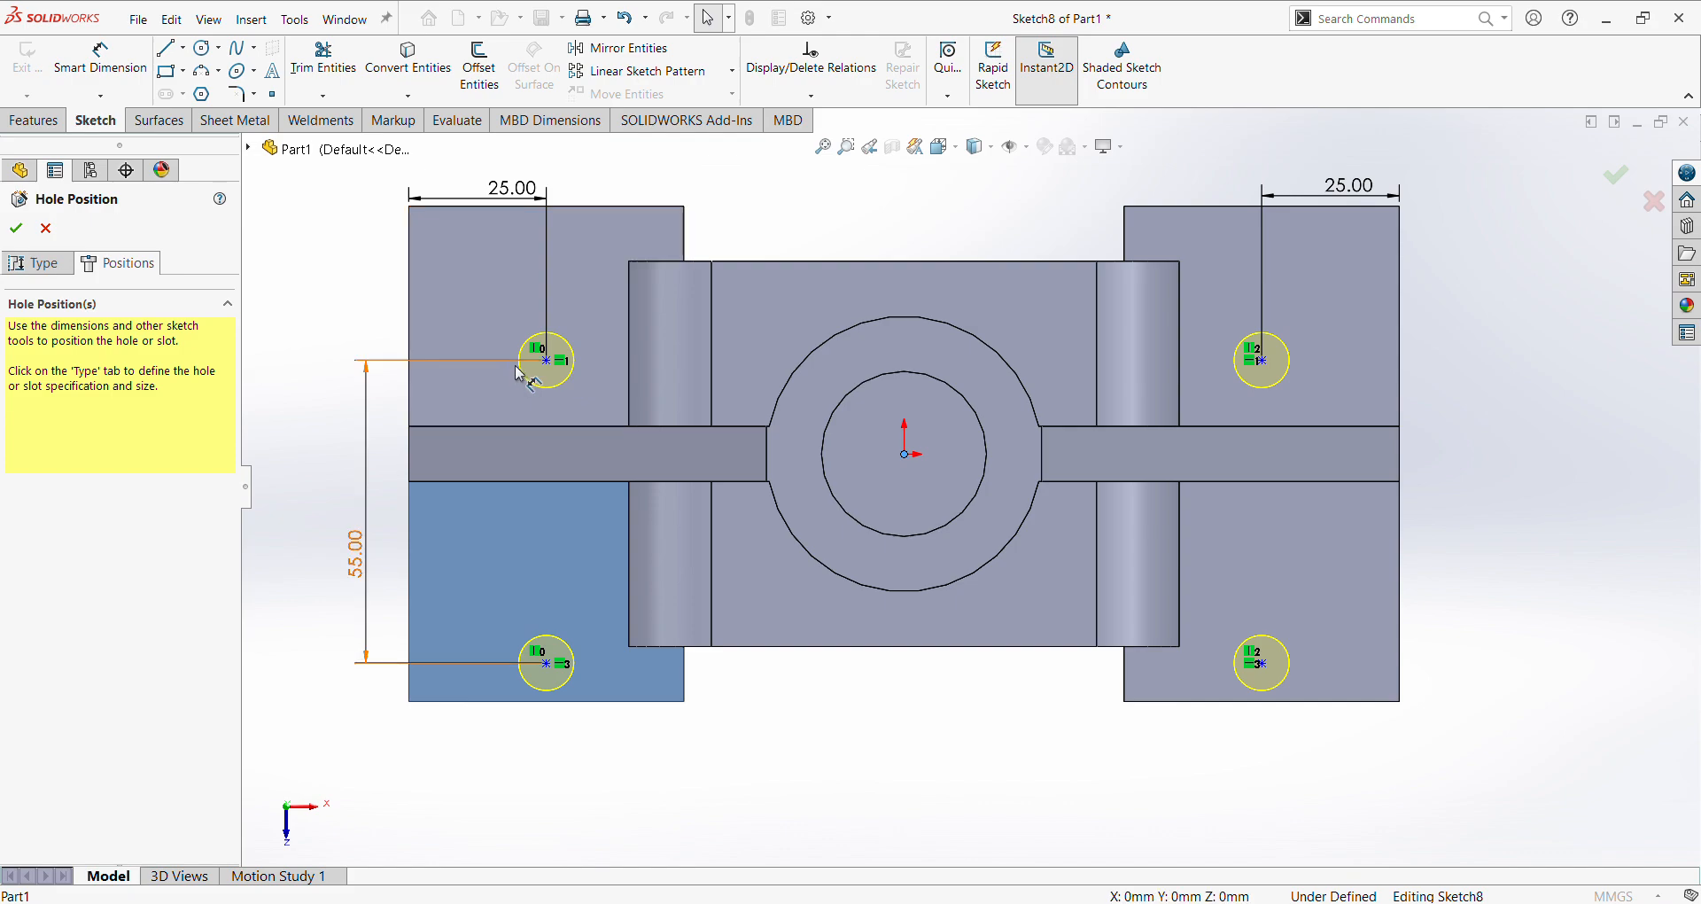
Dimension the vertical distance from the left block's upper hole point to the origin as 55/2 mm.
click(104, 77)
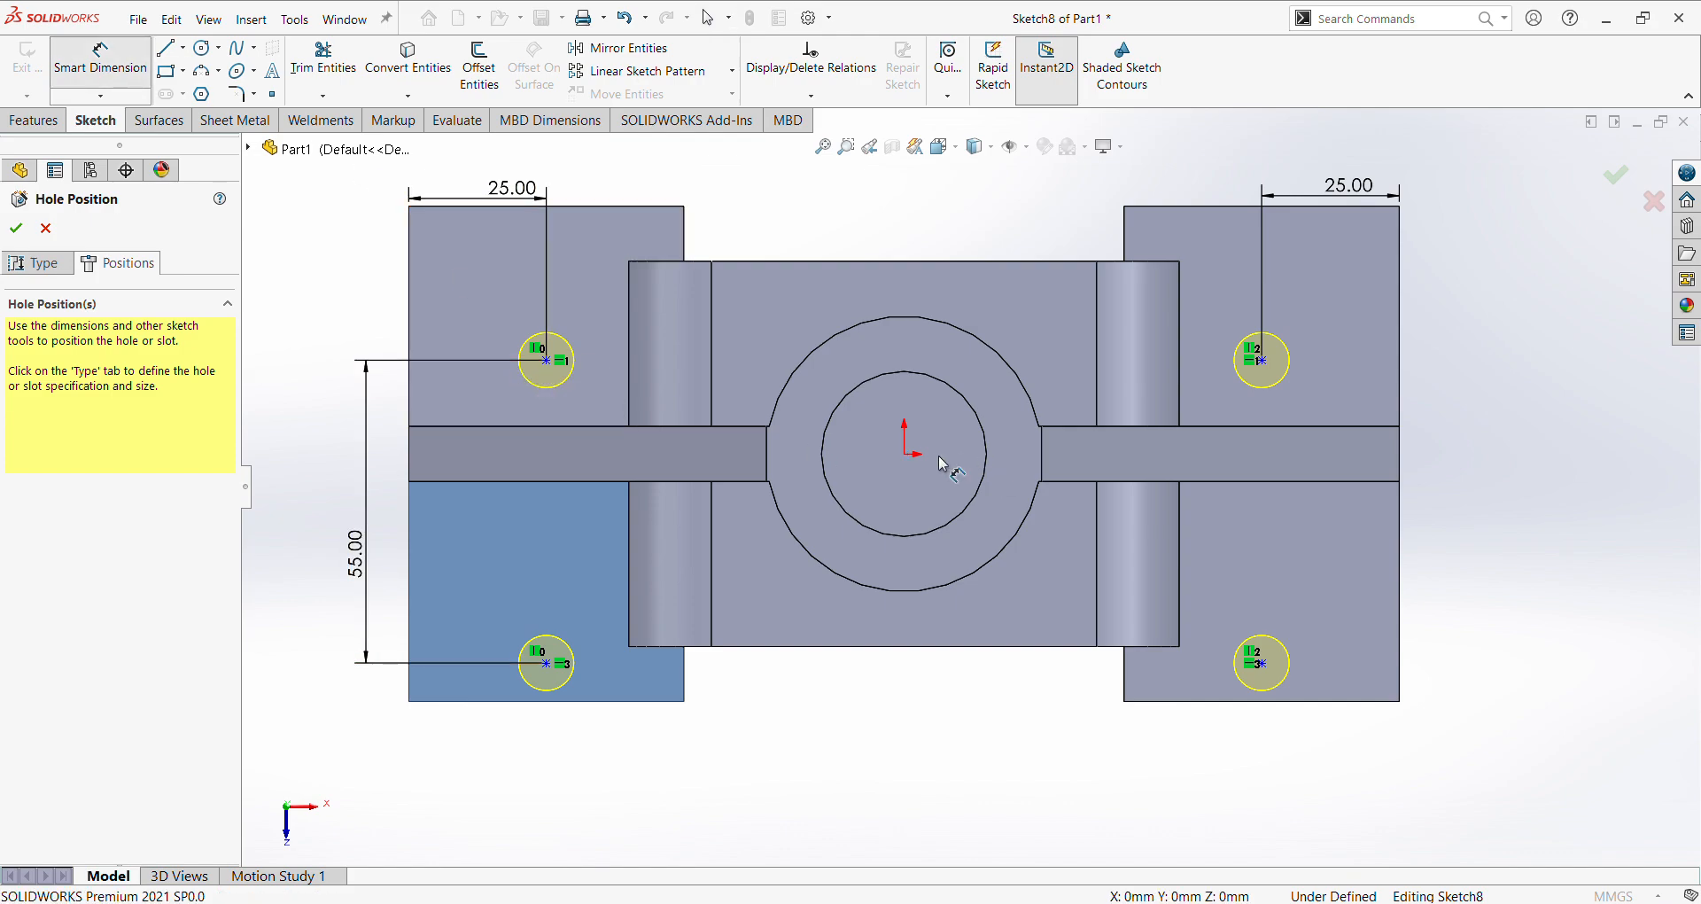
click(547, 360)
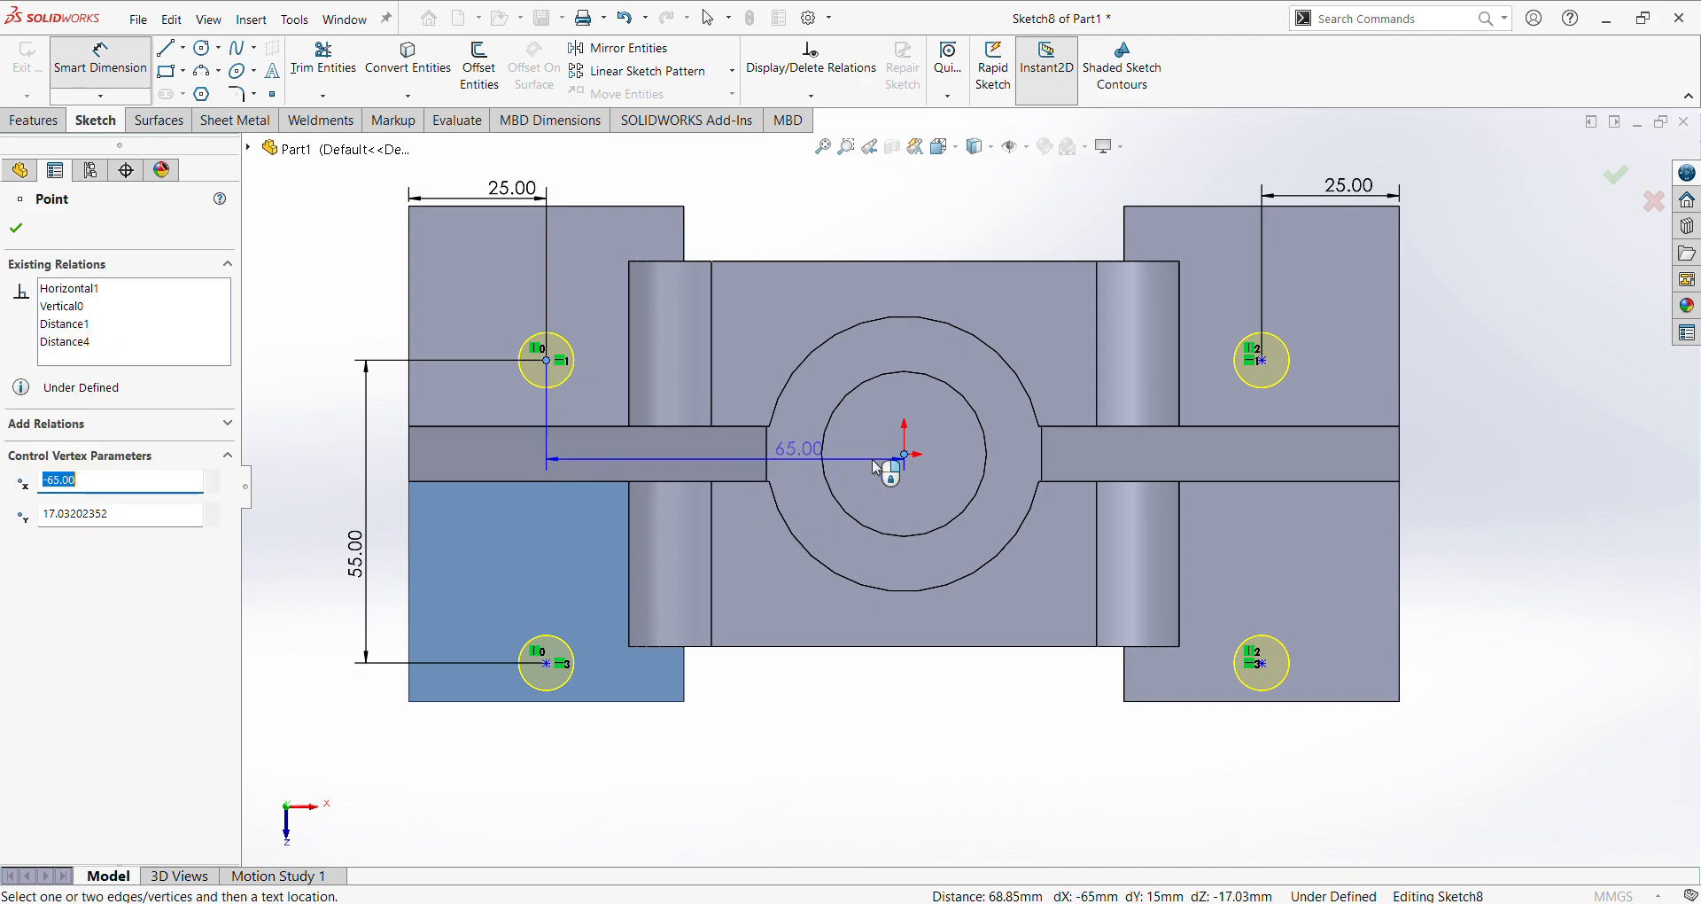
click(904, 454)
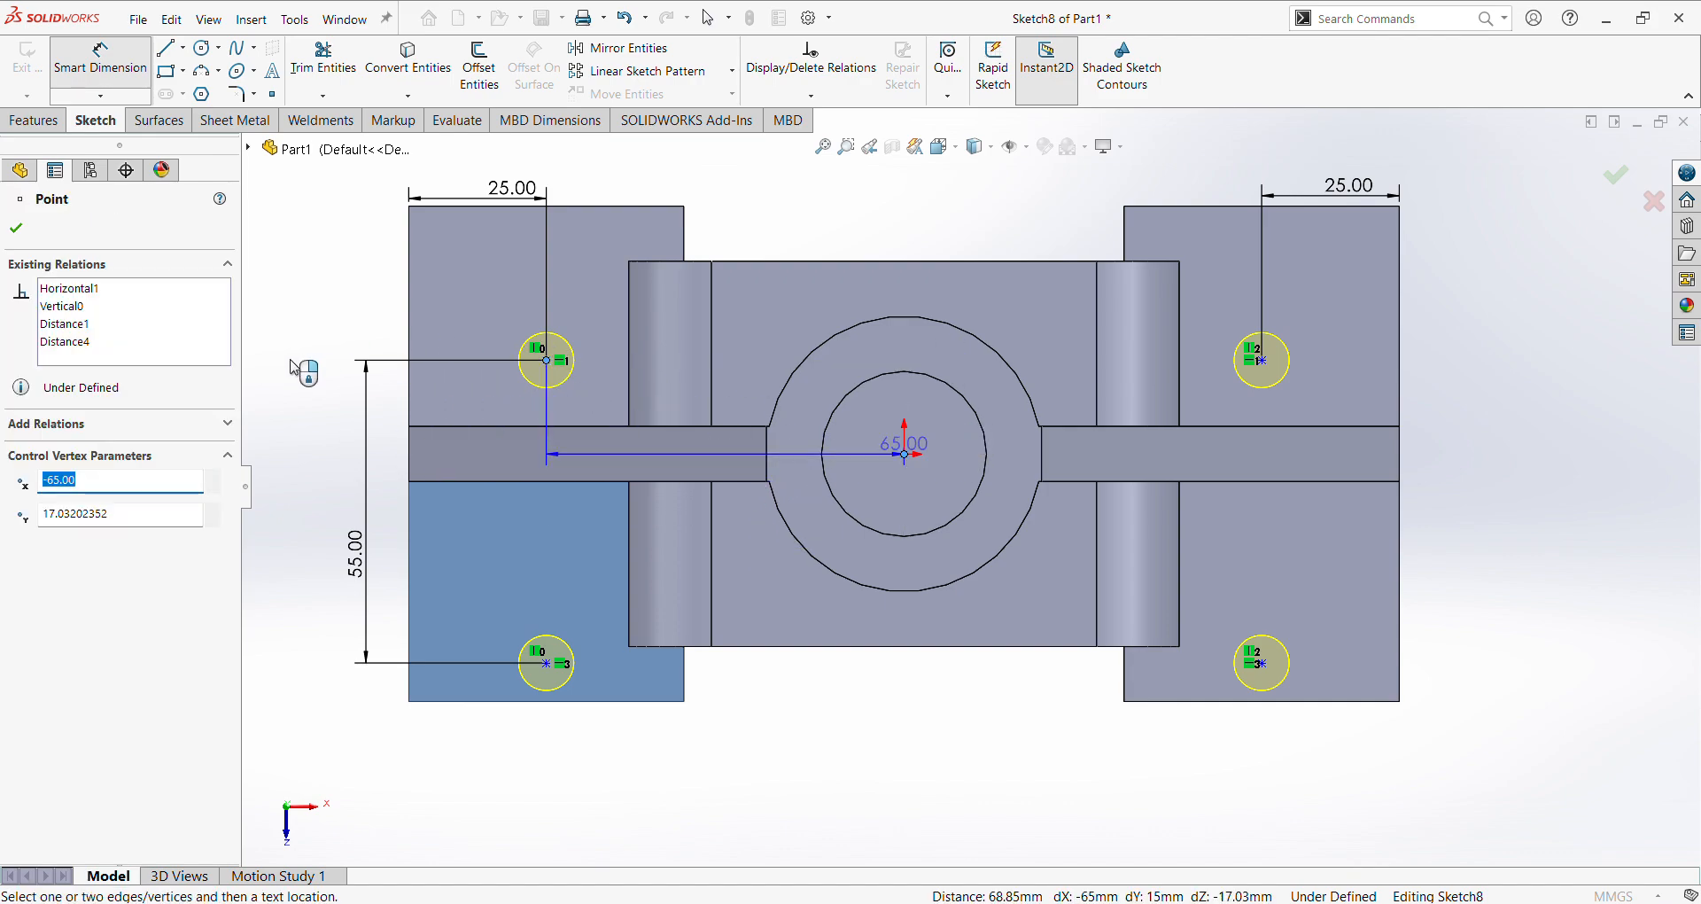
click(310, 406)
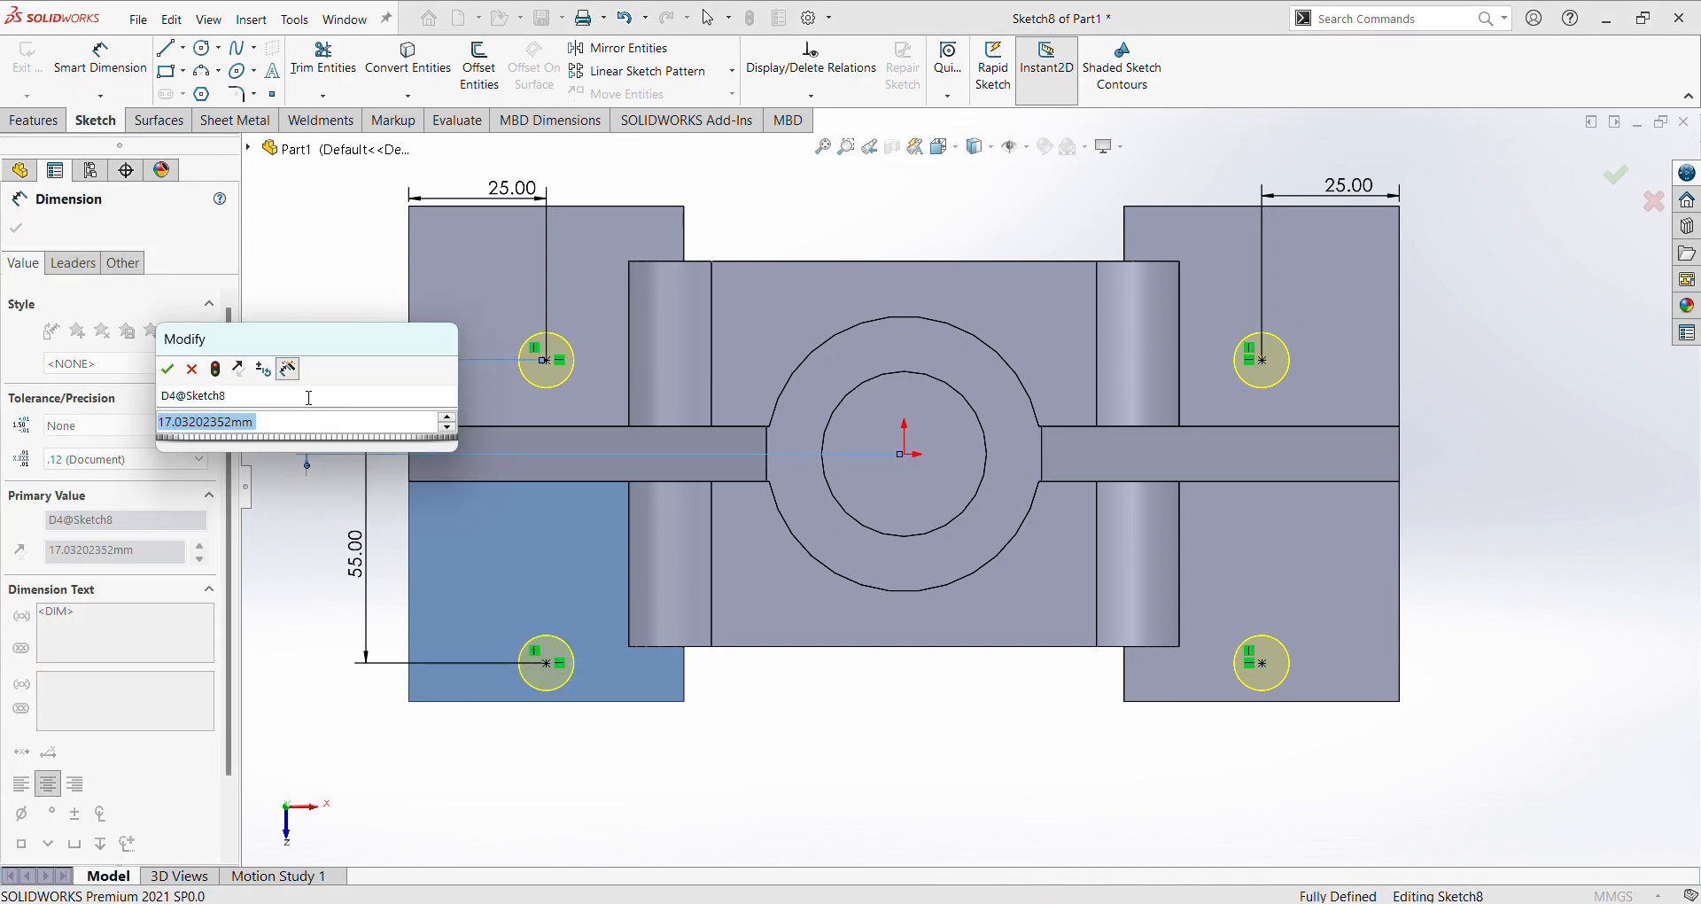
text(55/2)
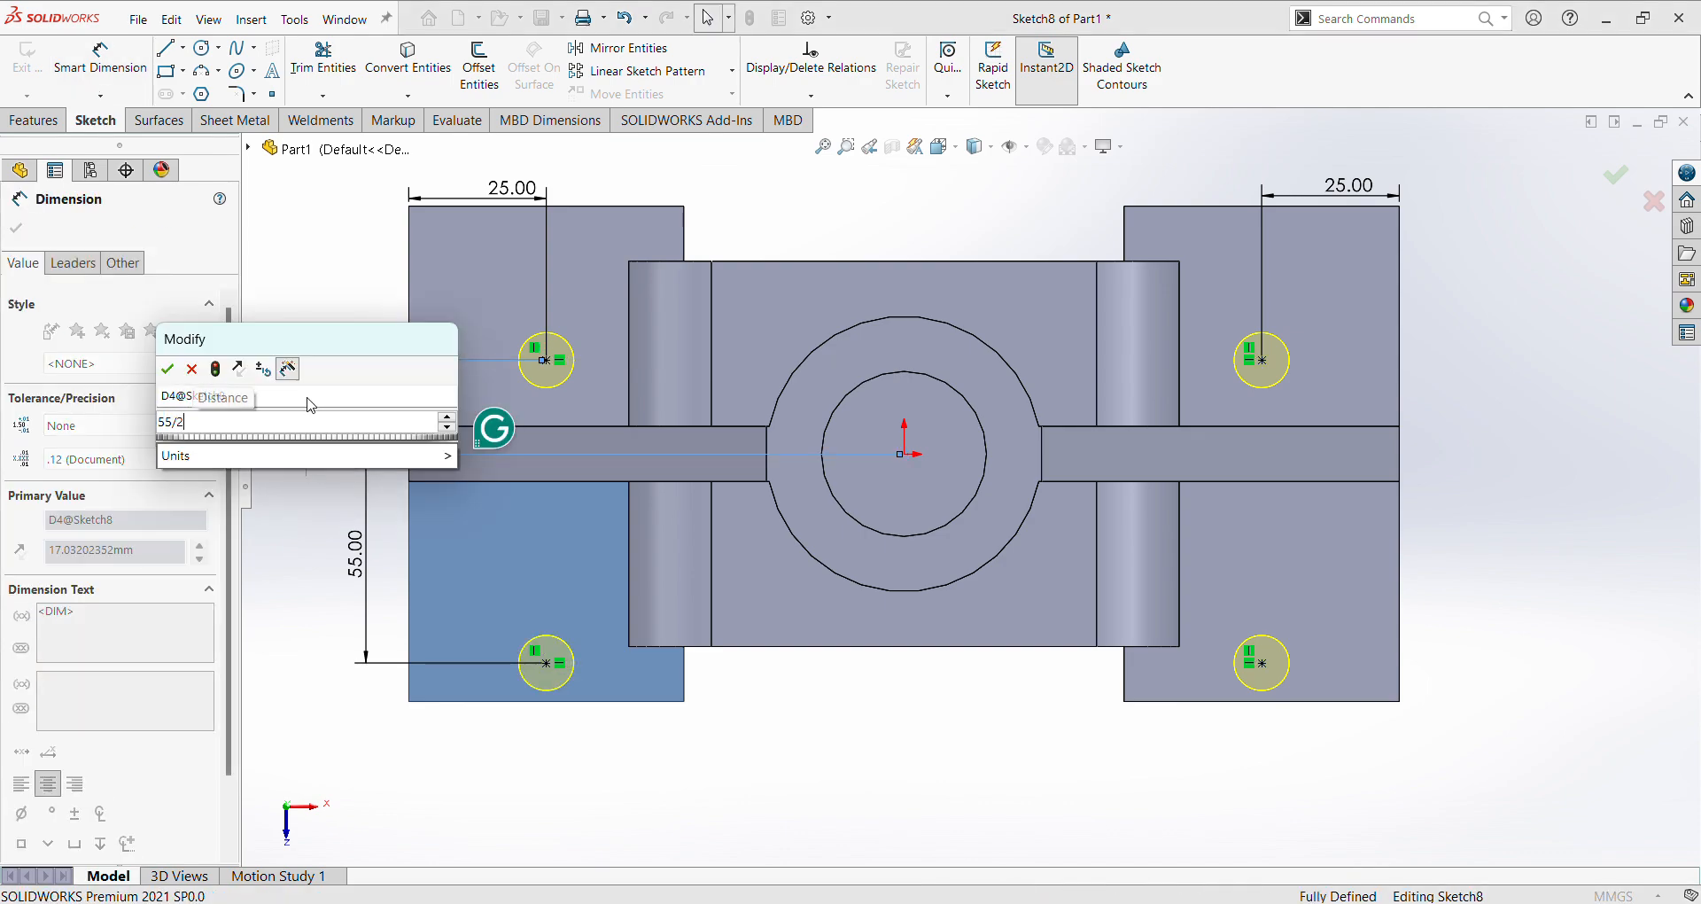
key(Escape)
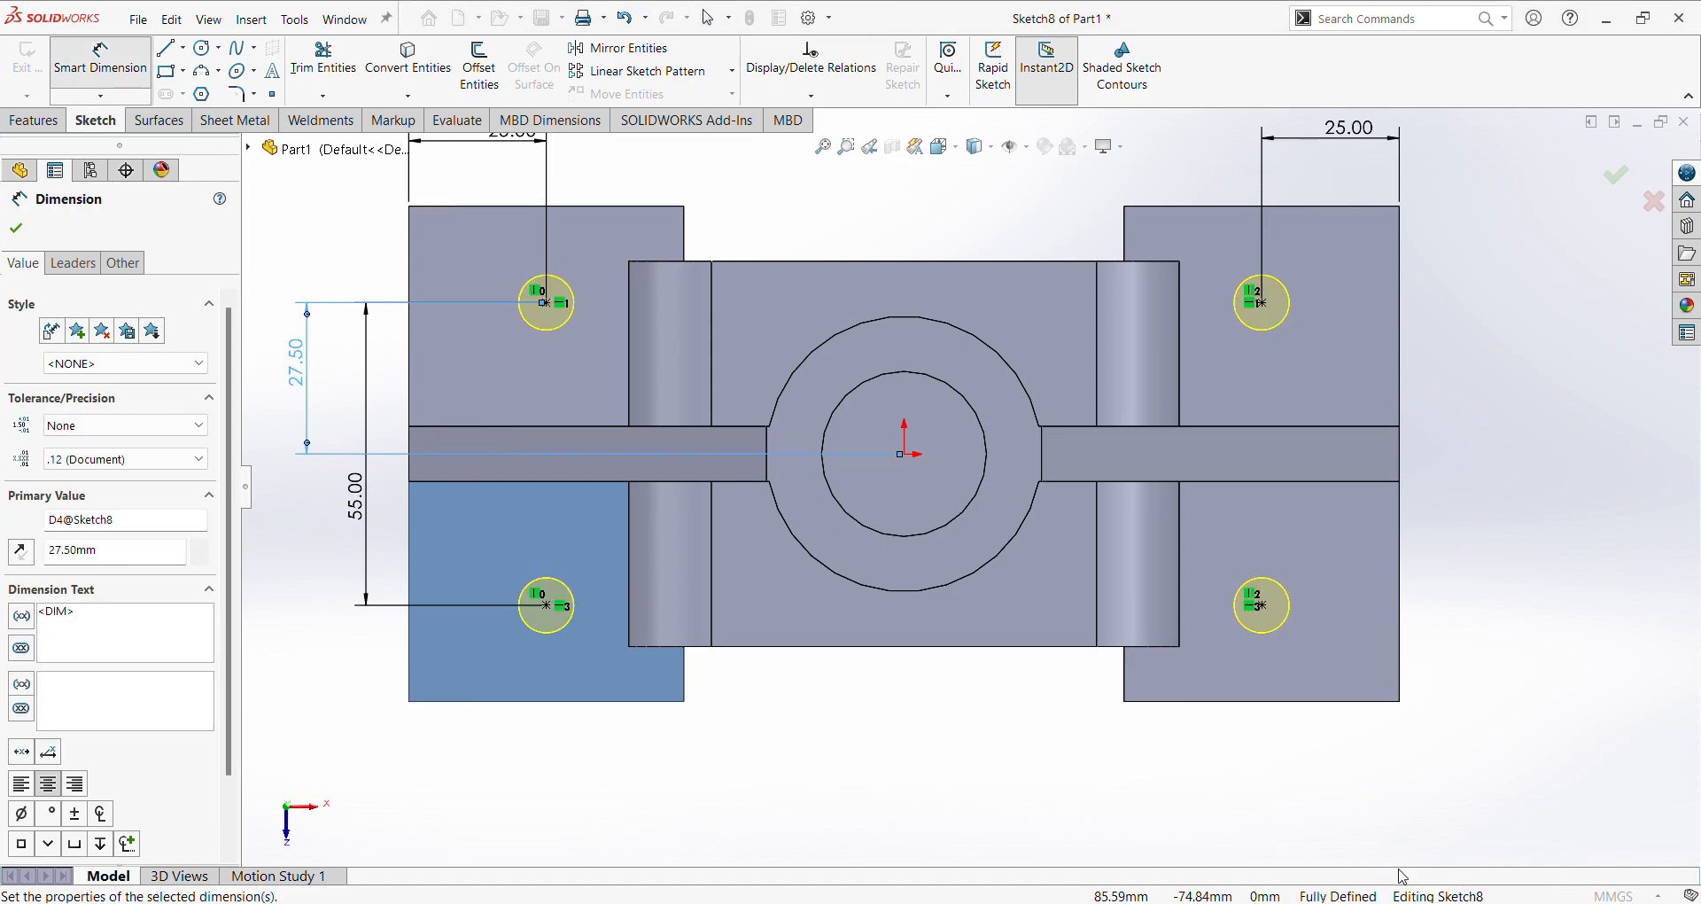
Accept the hole positions to finish the Ø10 holes and show the part in isometric view.
click(20, 229)
click(19, 228)
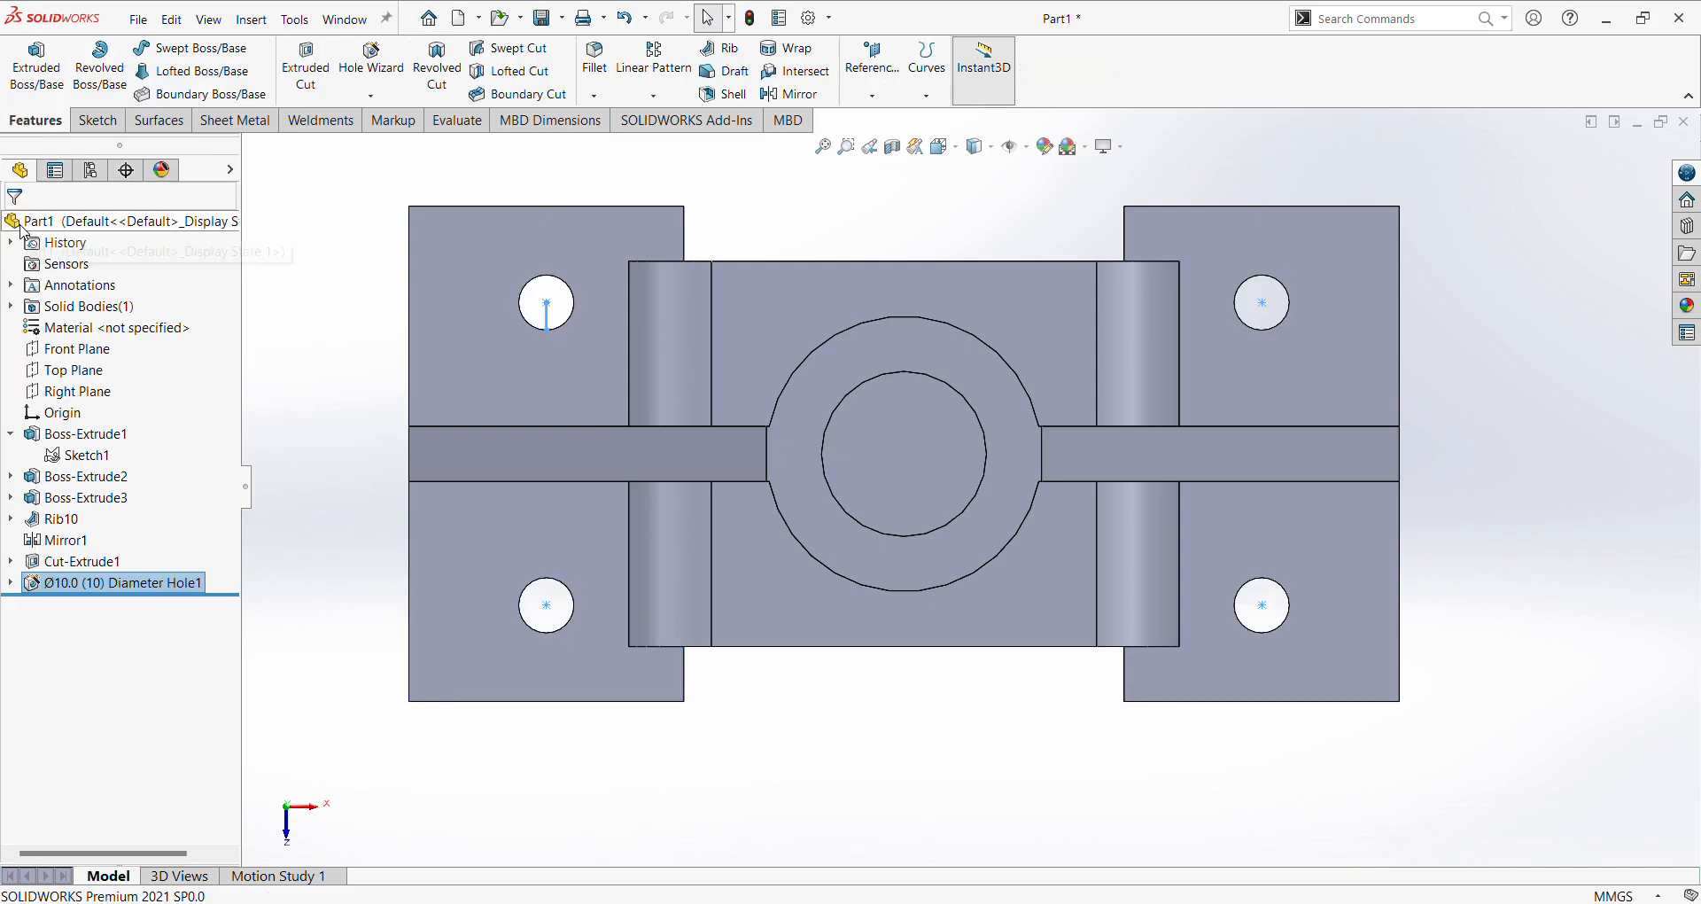
click(983, 768)
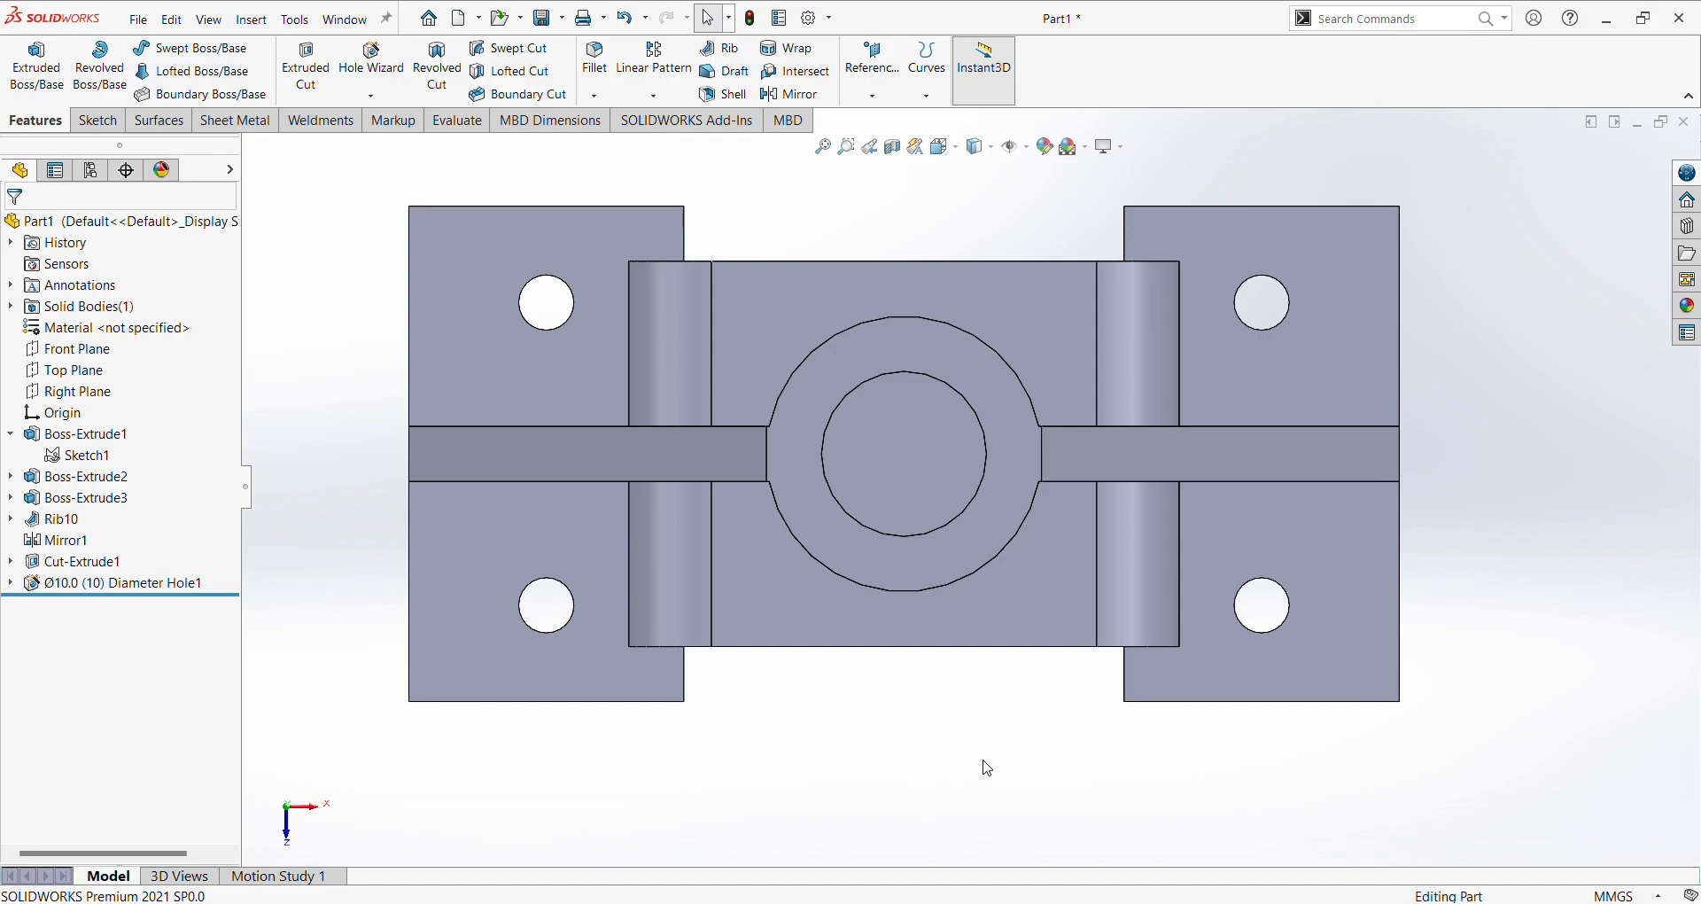
key(ctrl+7)
scroll(1425, 671, down, 3)
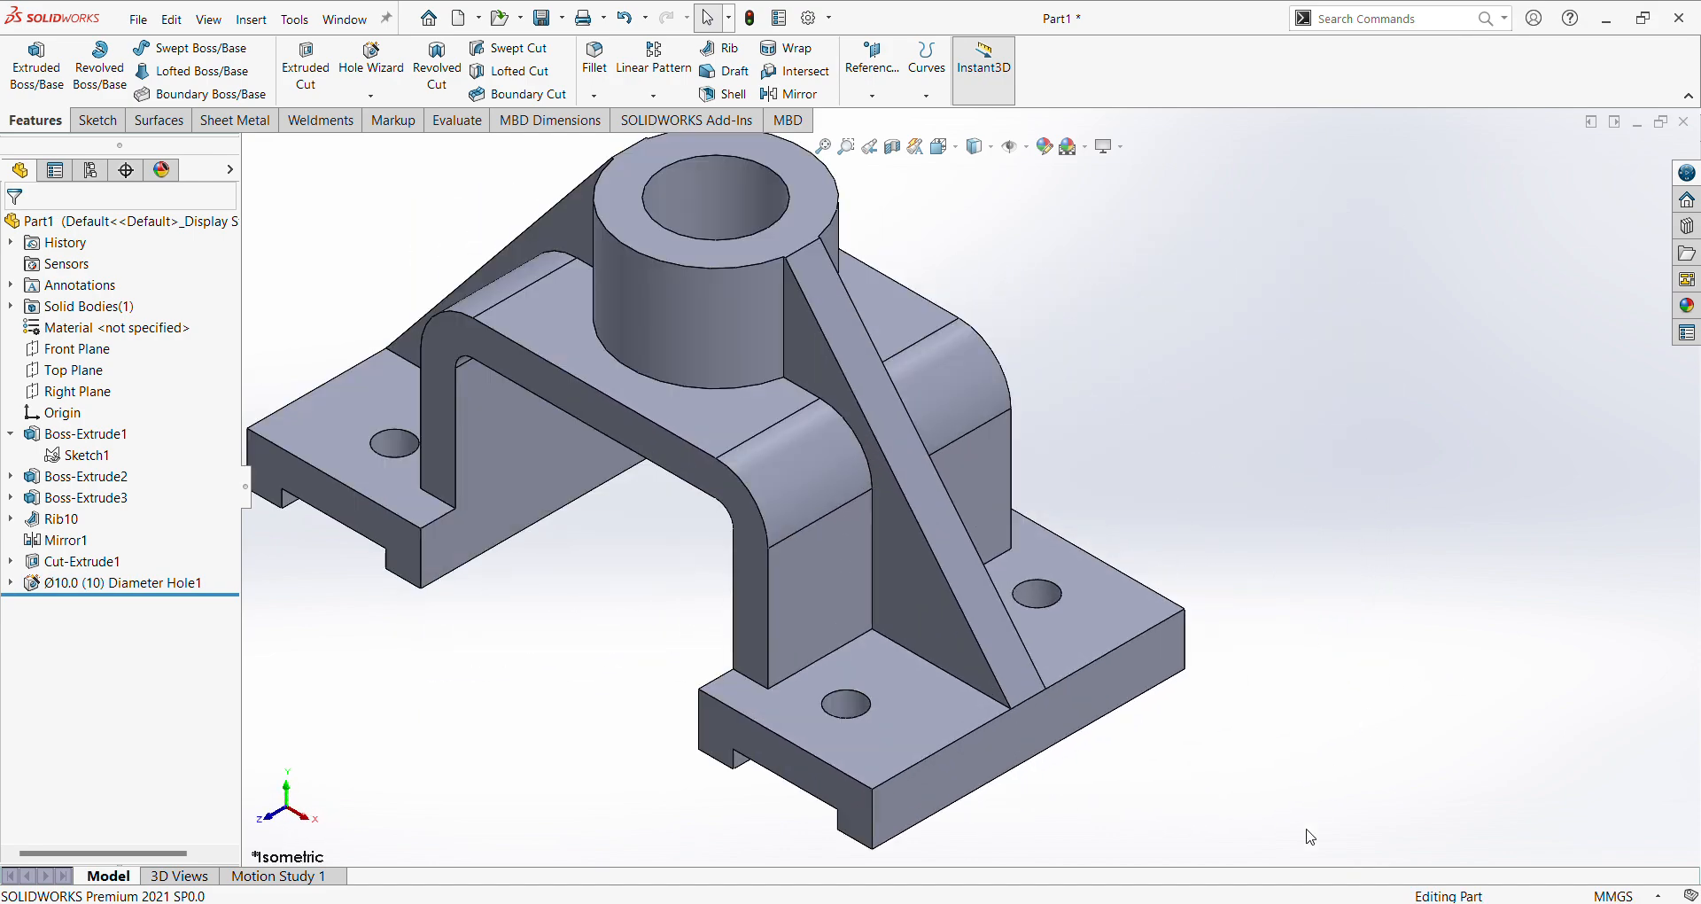
Switch to the jk14.pdf drawing to compare it with the finished model, and return to SOLIDWORKS.
key(alt+Tab)
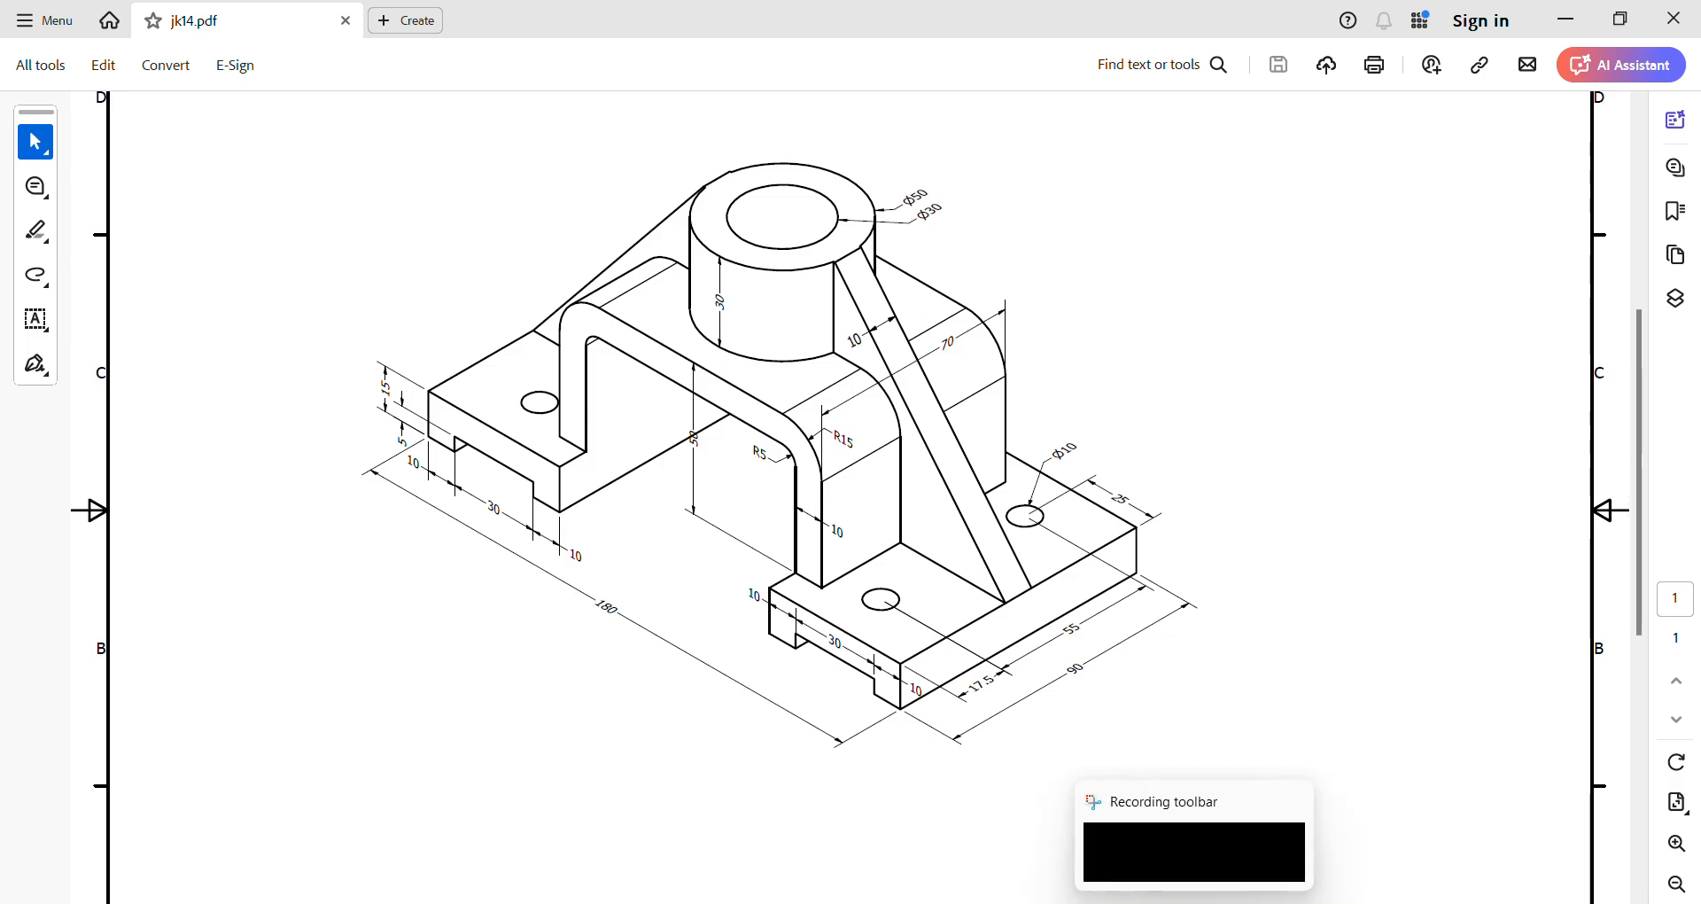
mouse_move(1145, 902)
click(1249, 797)
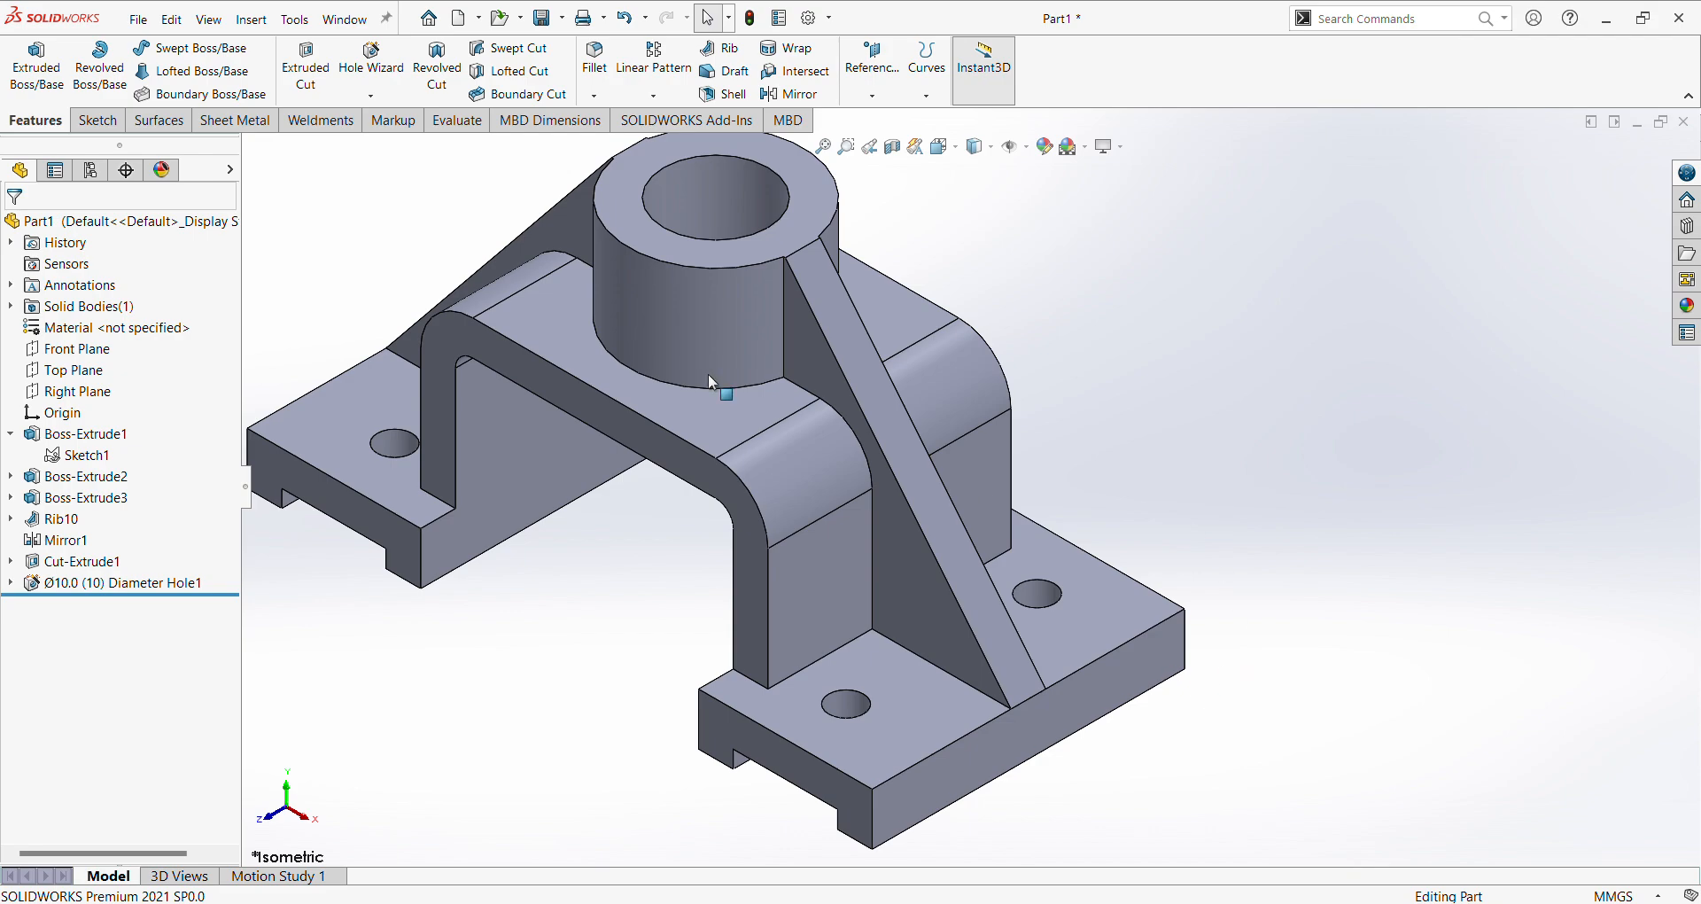
Narrow the feature tree area and apply the polished steel metal appearance to the whole part.
drag(241, 345, 167, 345)
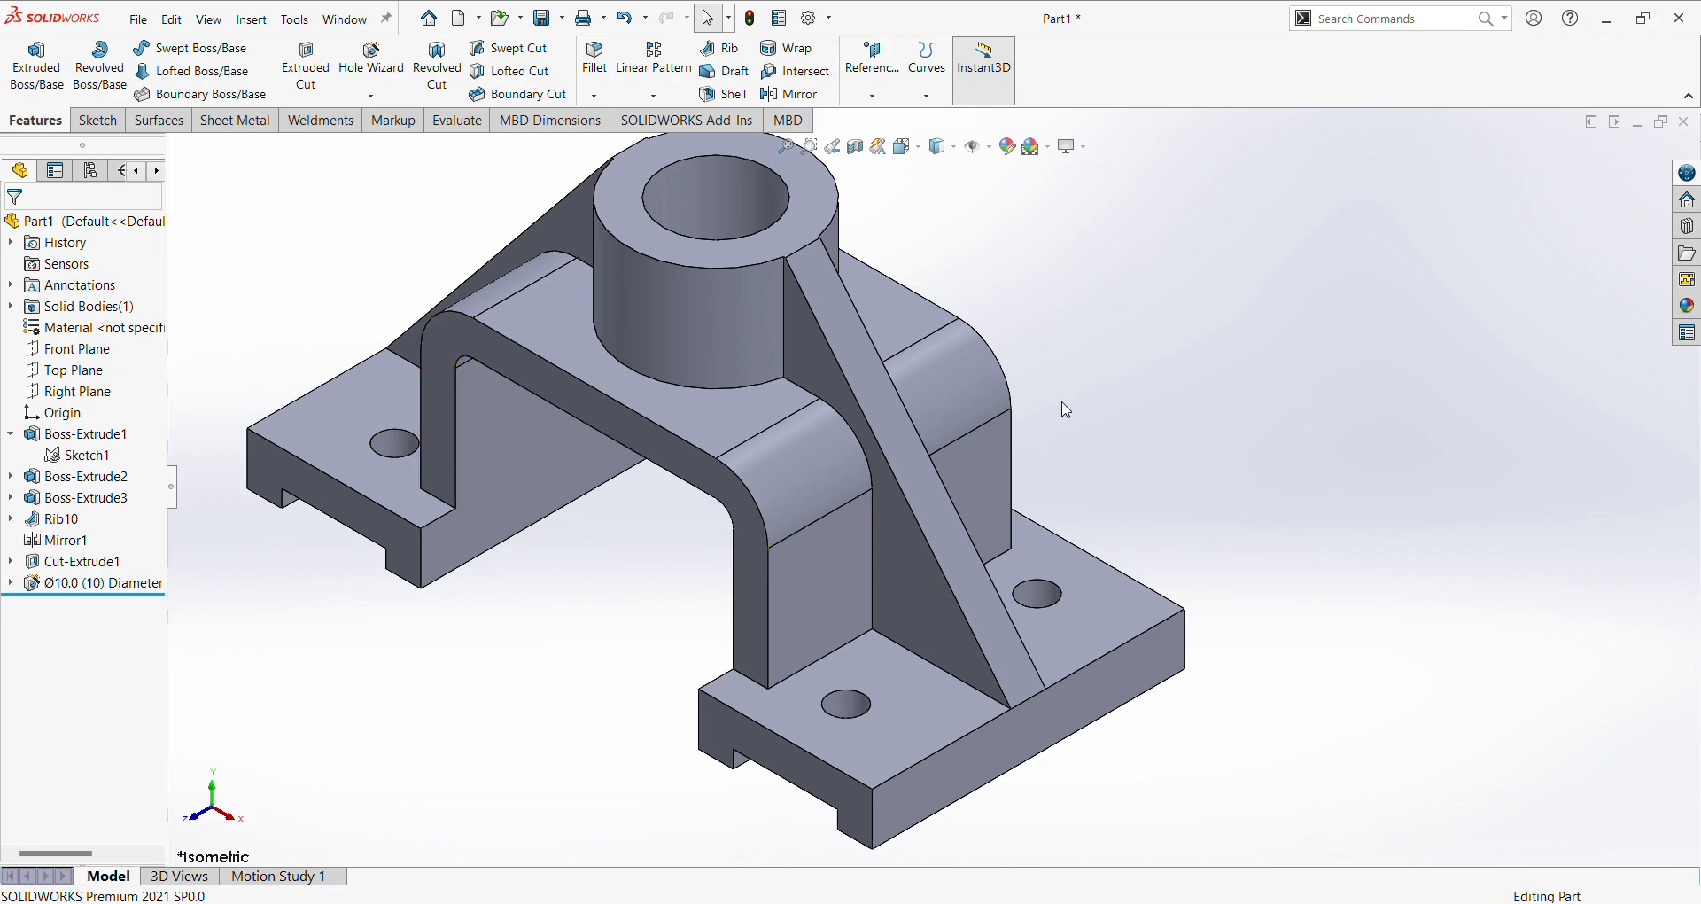
click(1688, 306)
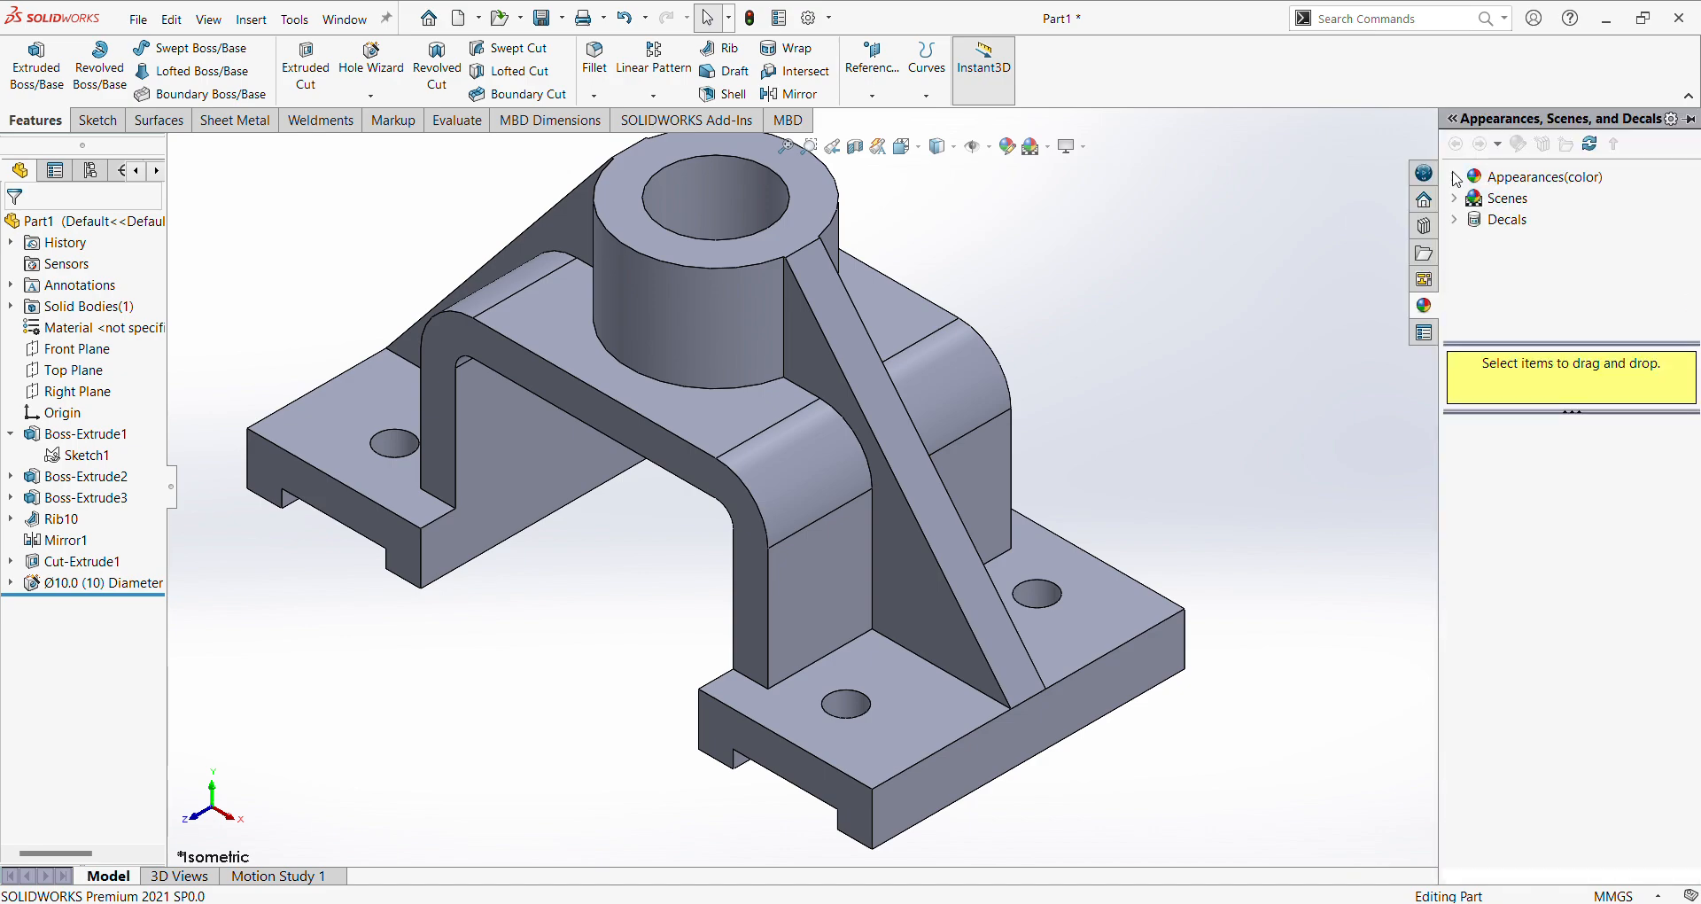
click(1474, 178)
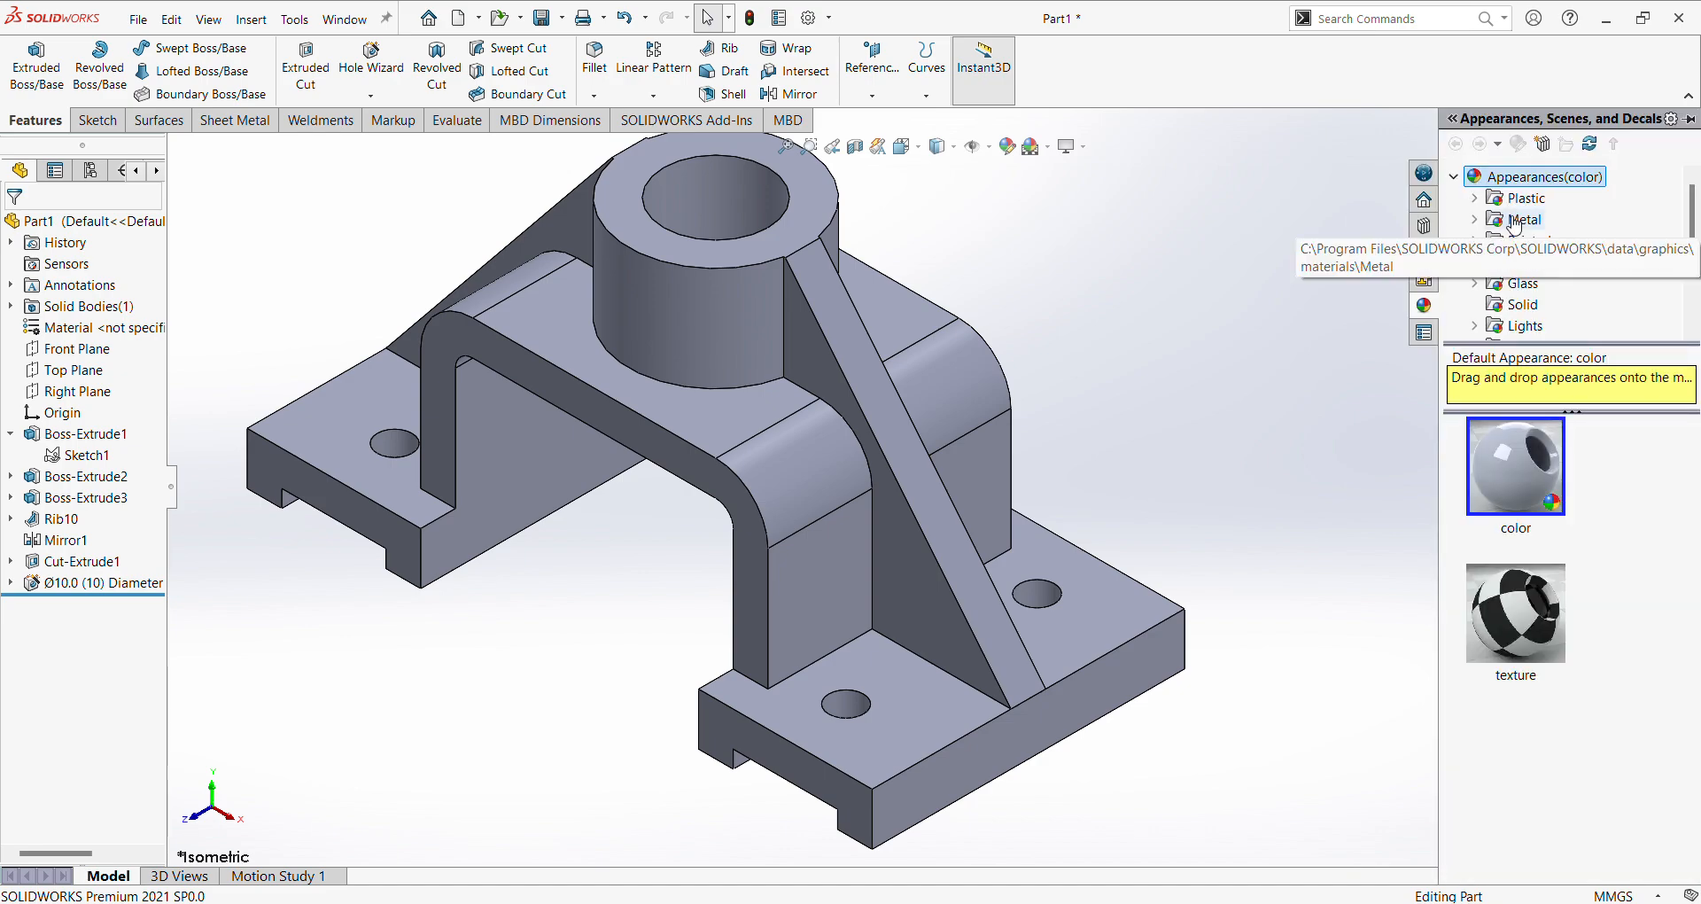
click(1516, 221)
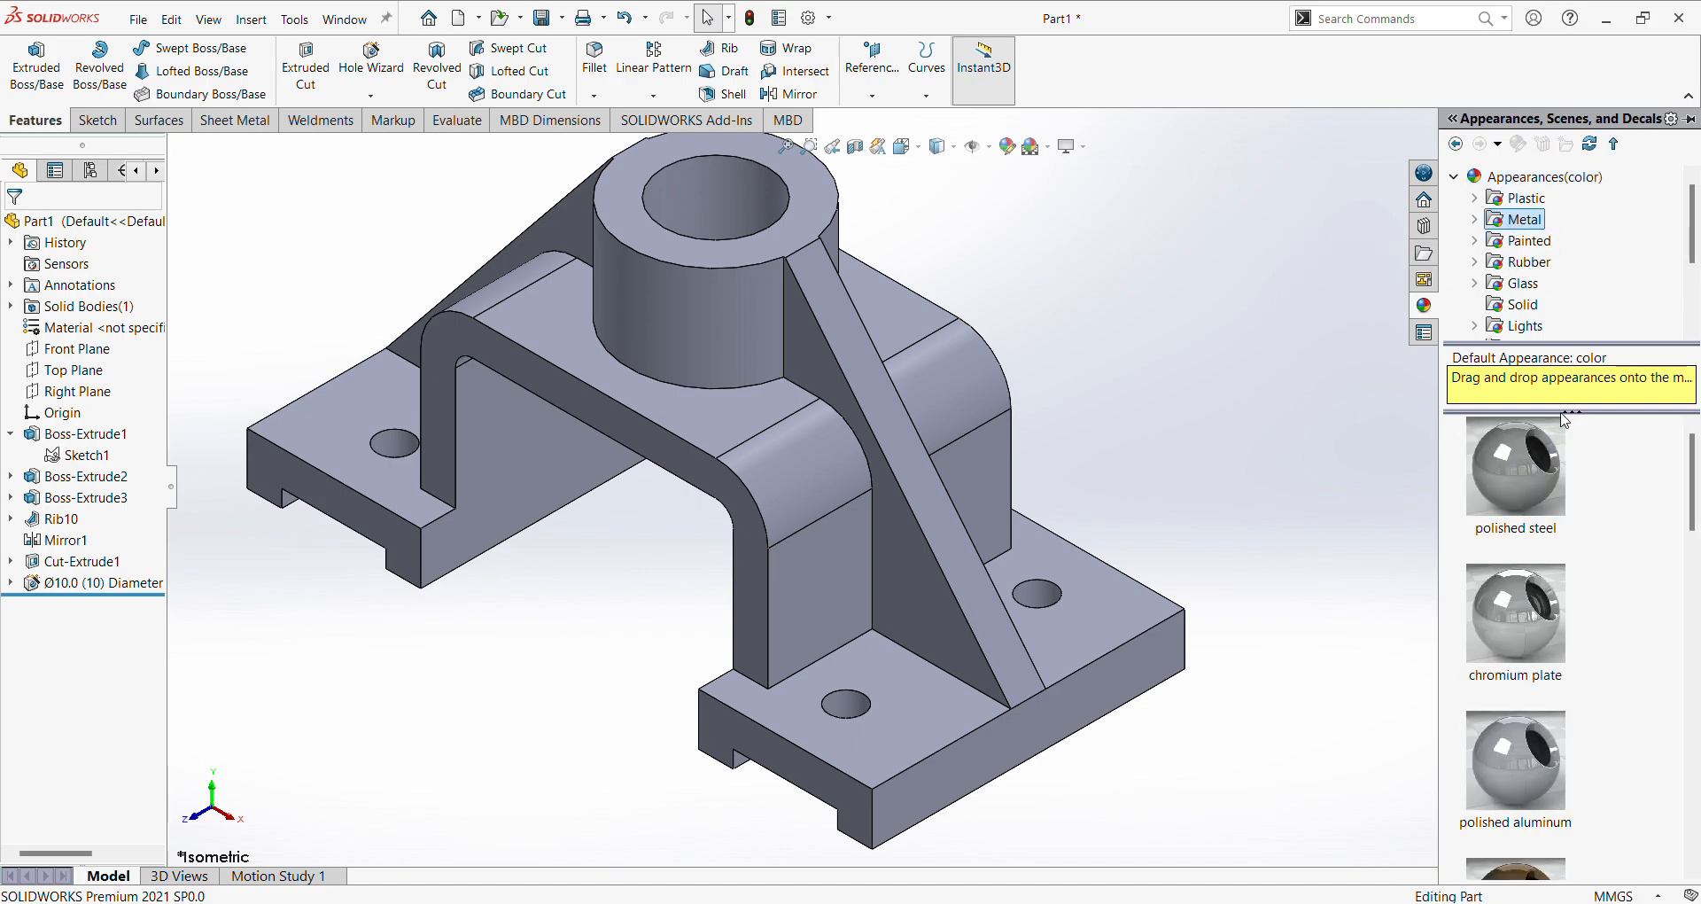
double_click(1516, 467)
scroll(905, 498, up, 2)
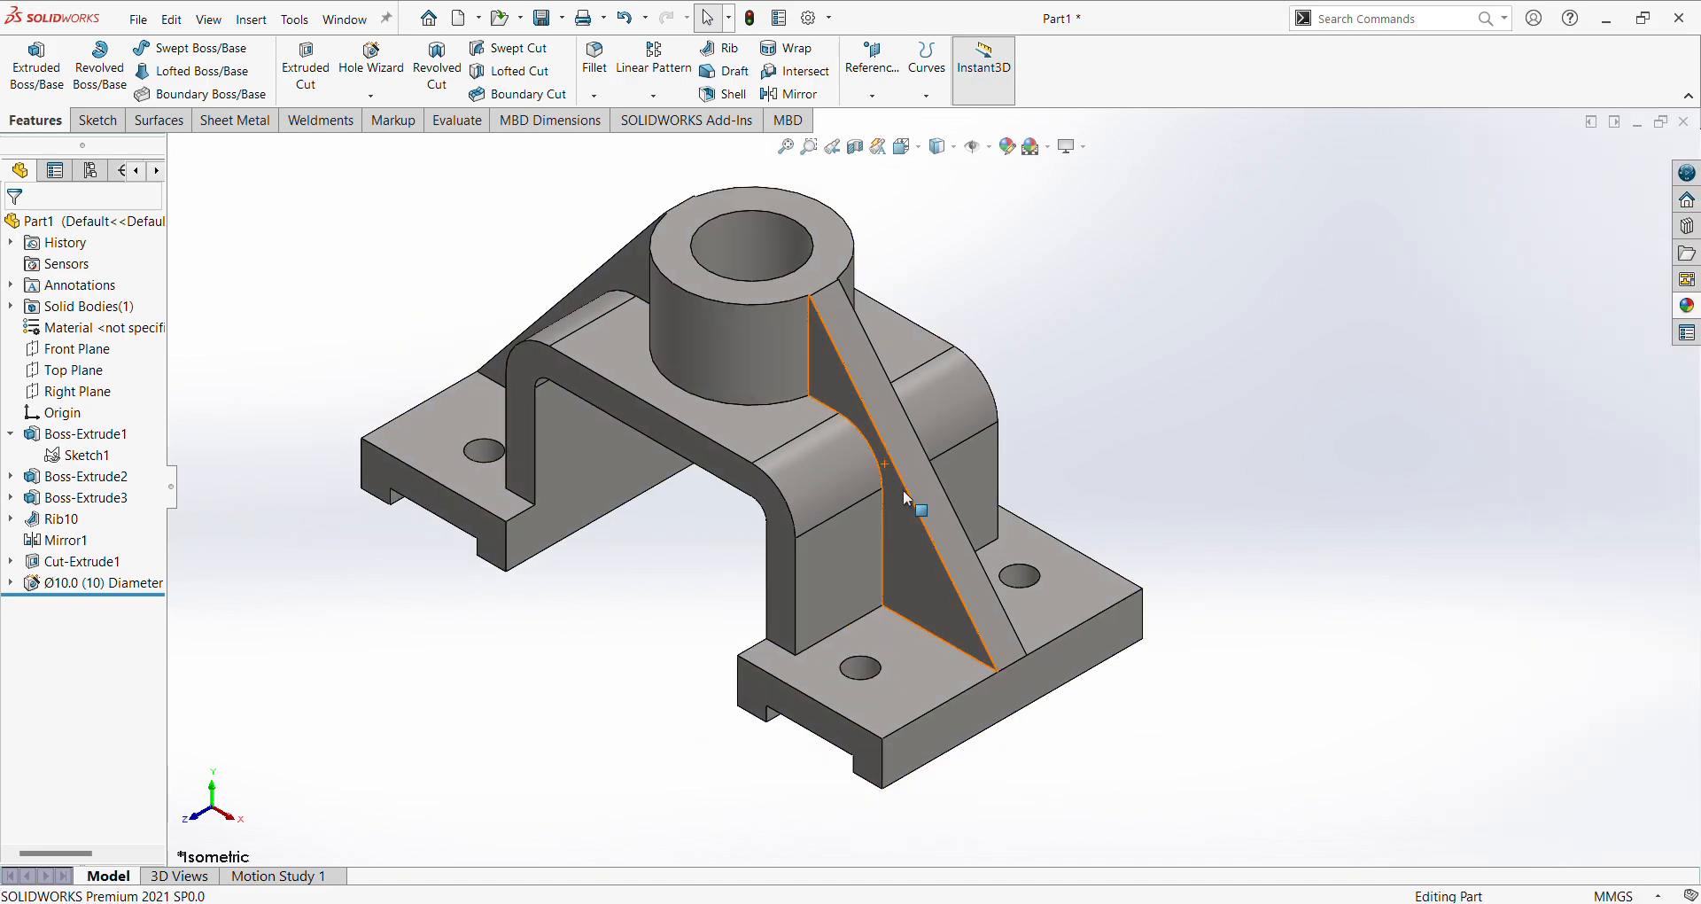
Change the part's polished steel appearance to a light cyan colour and accept it.
click(1007, 147)
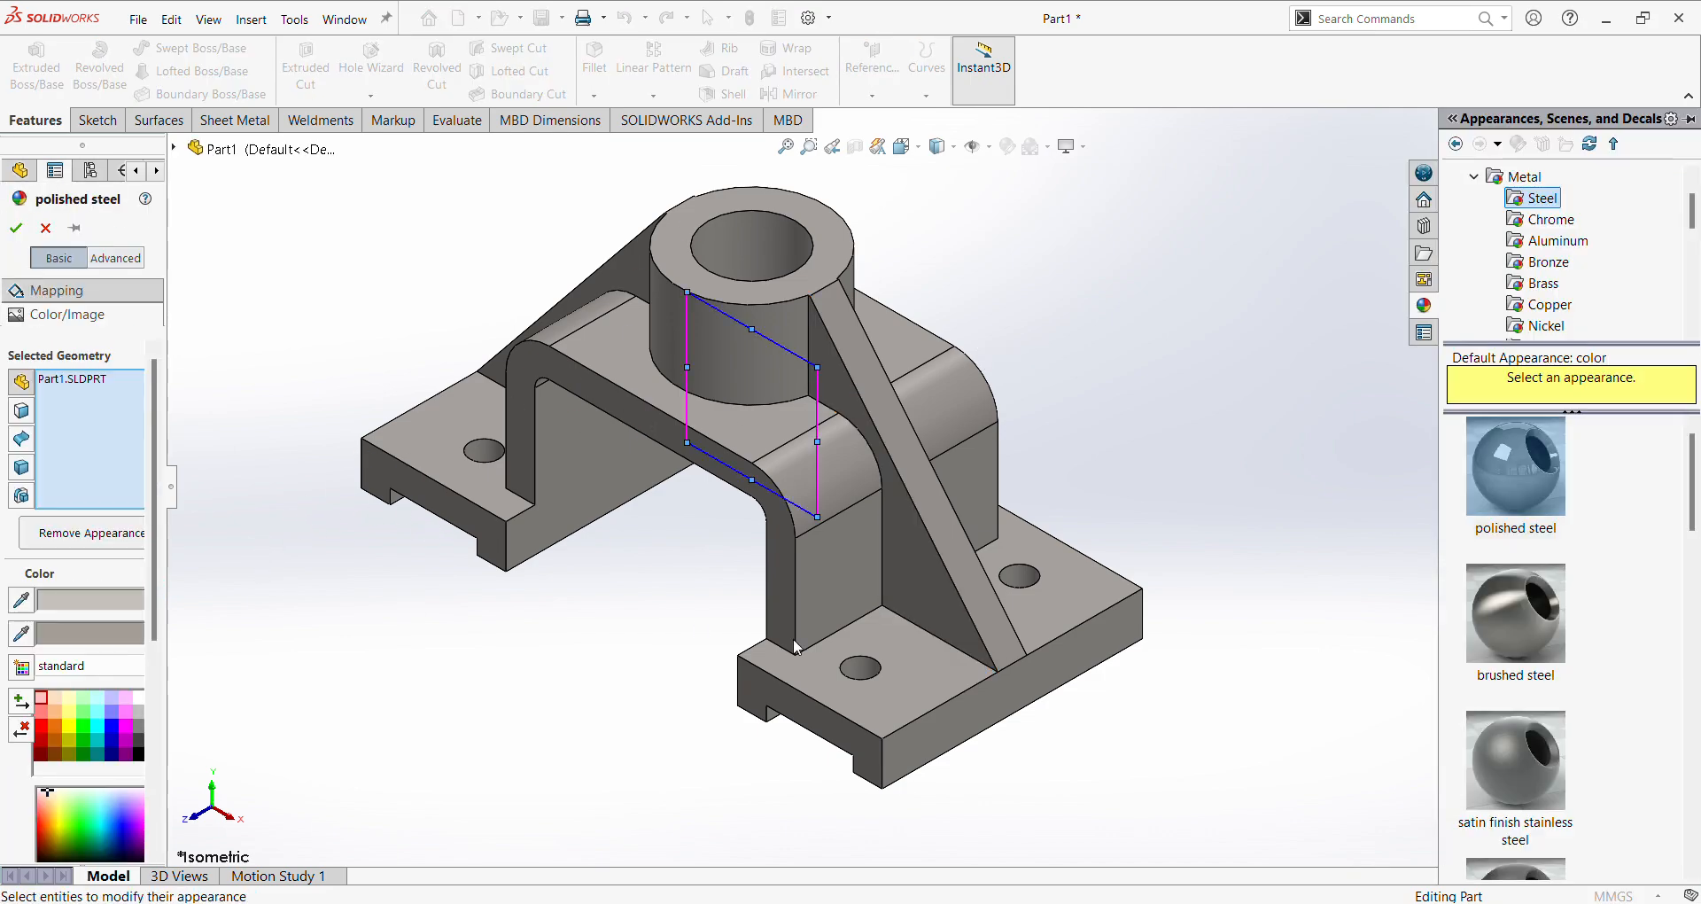
click(125, 699)
click(114, 701)
click(97, 701)
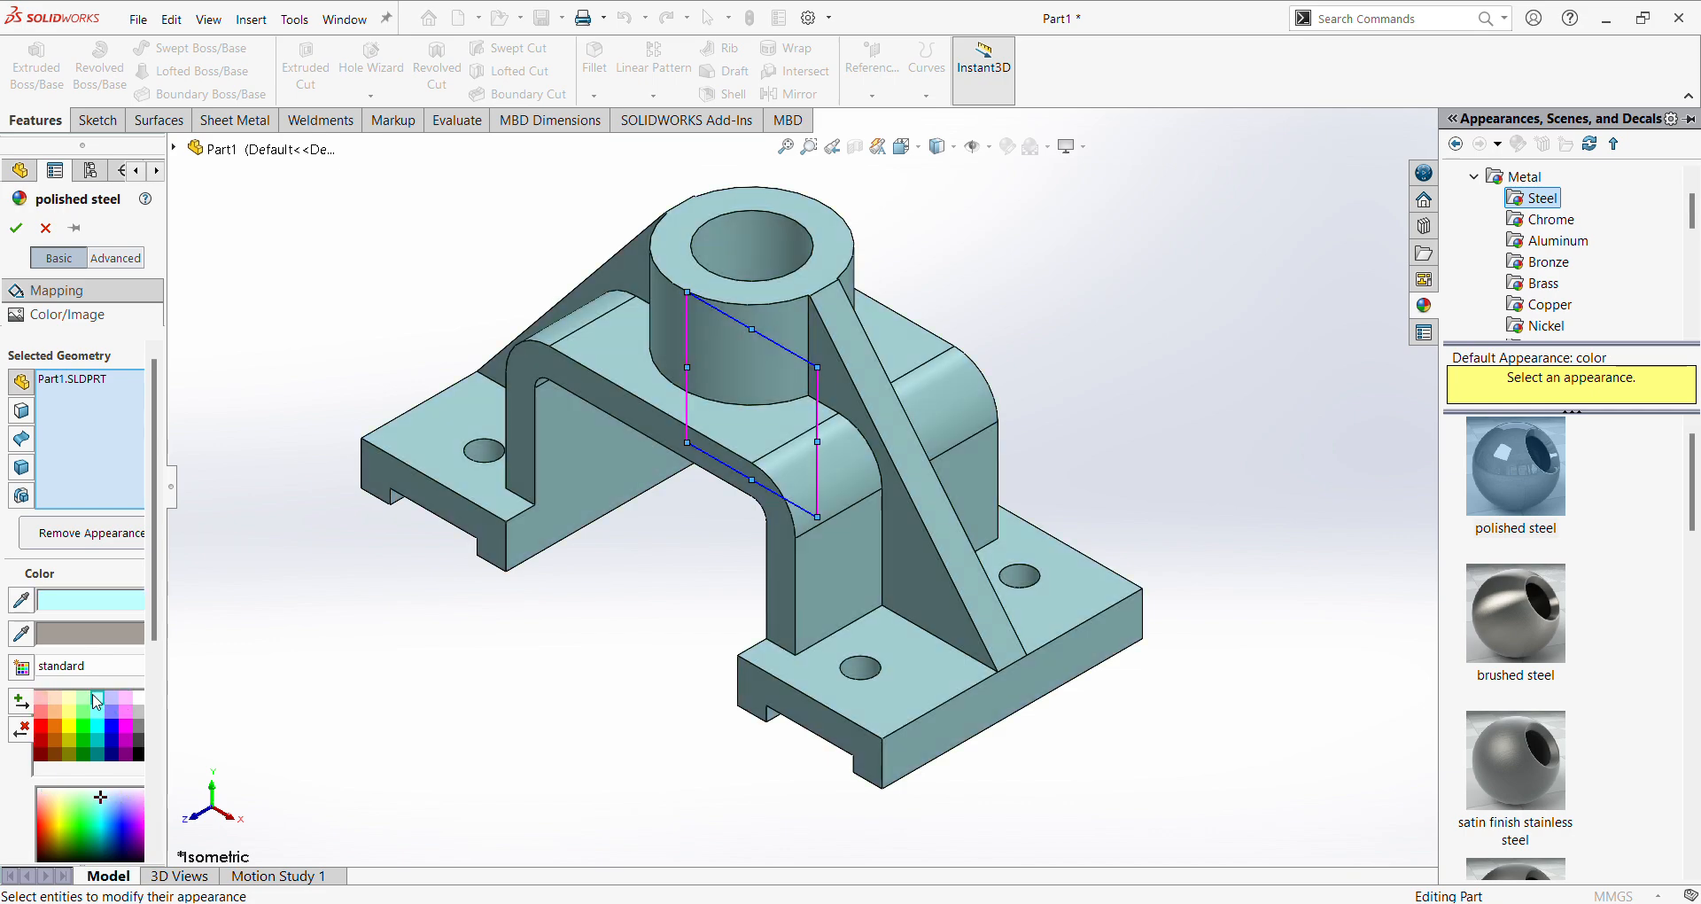
click(16, 228)
Examine the finished bracket from several angles, including the underside of the grooved base blocks.
scroll(1317, 336, down, 2)
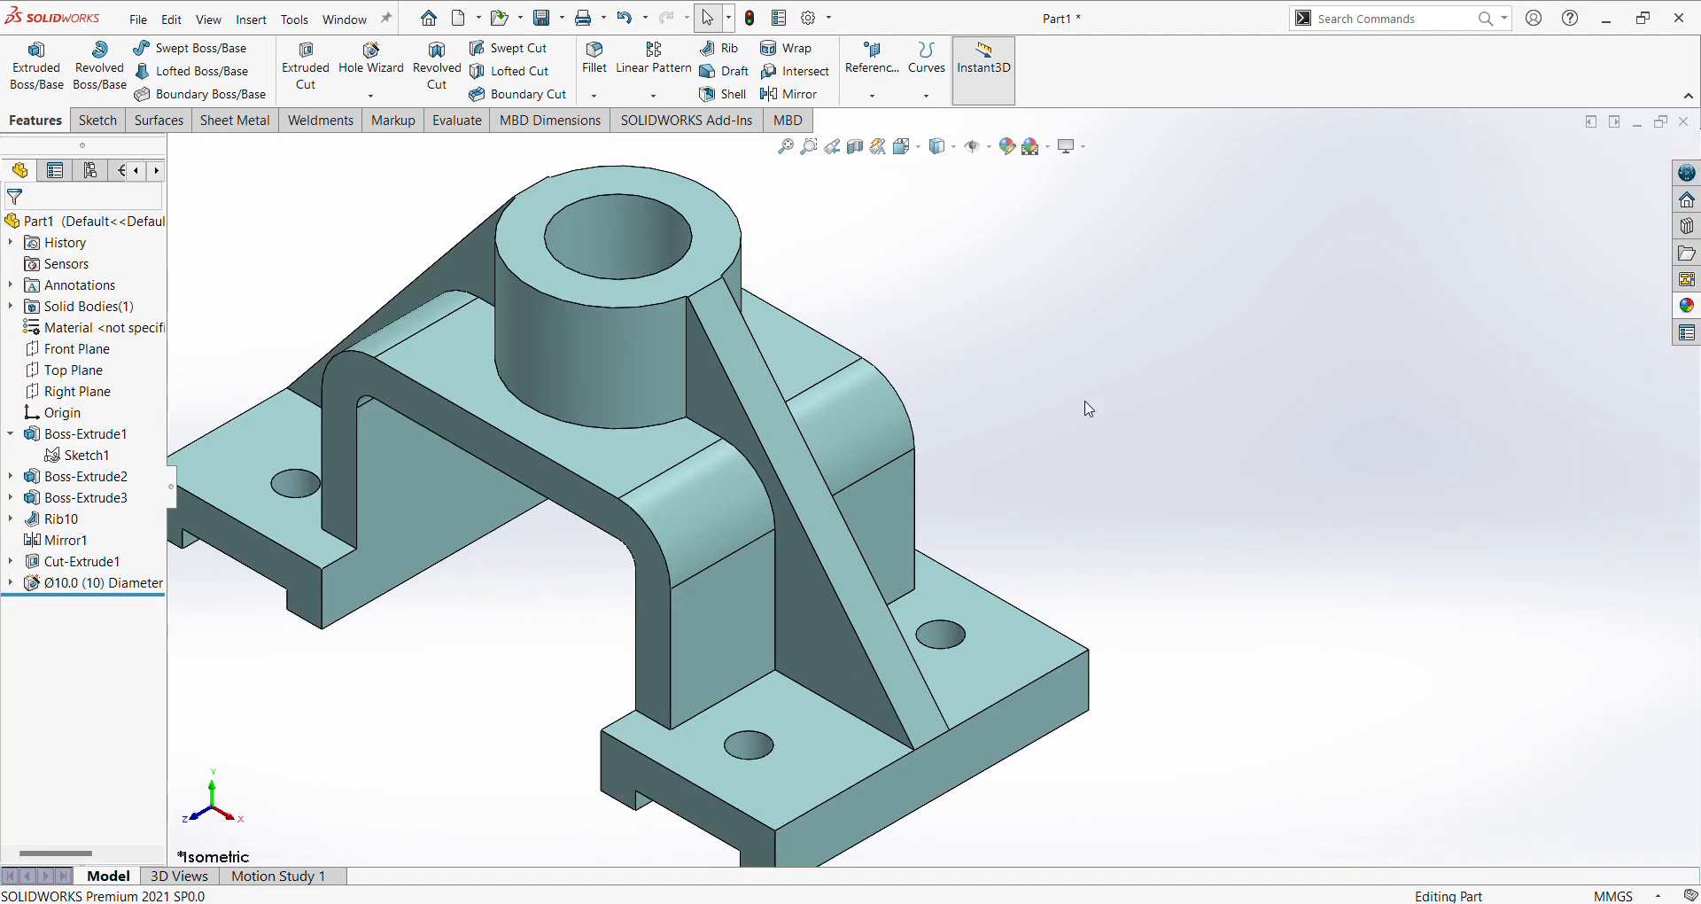
scroll(1095, 412, up, 2)
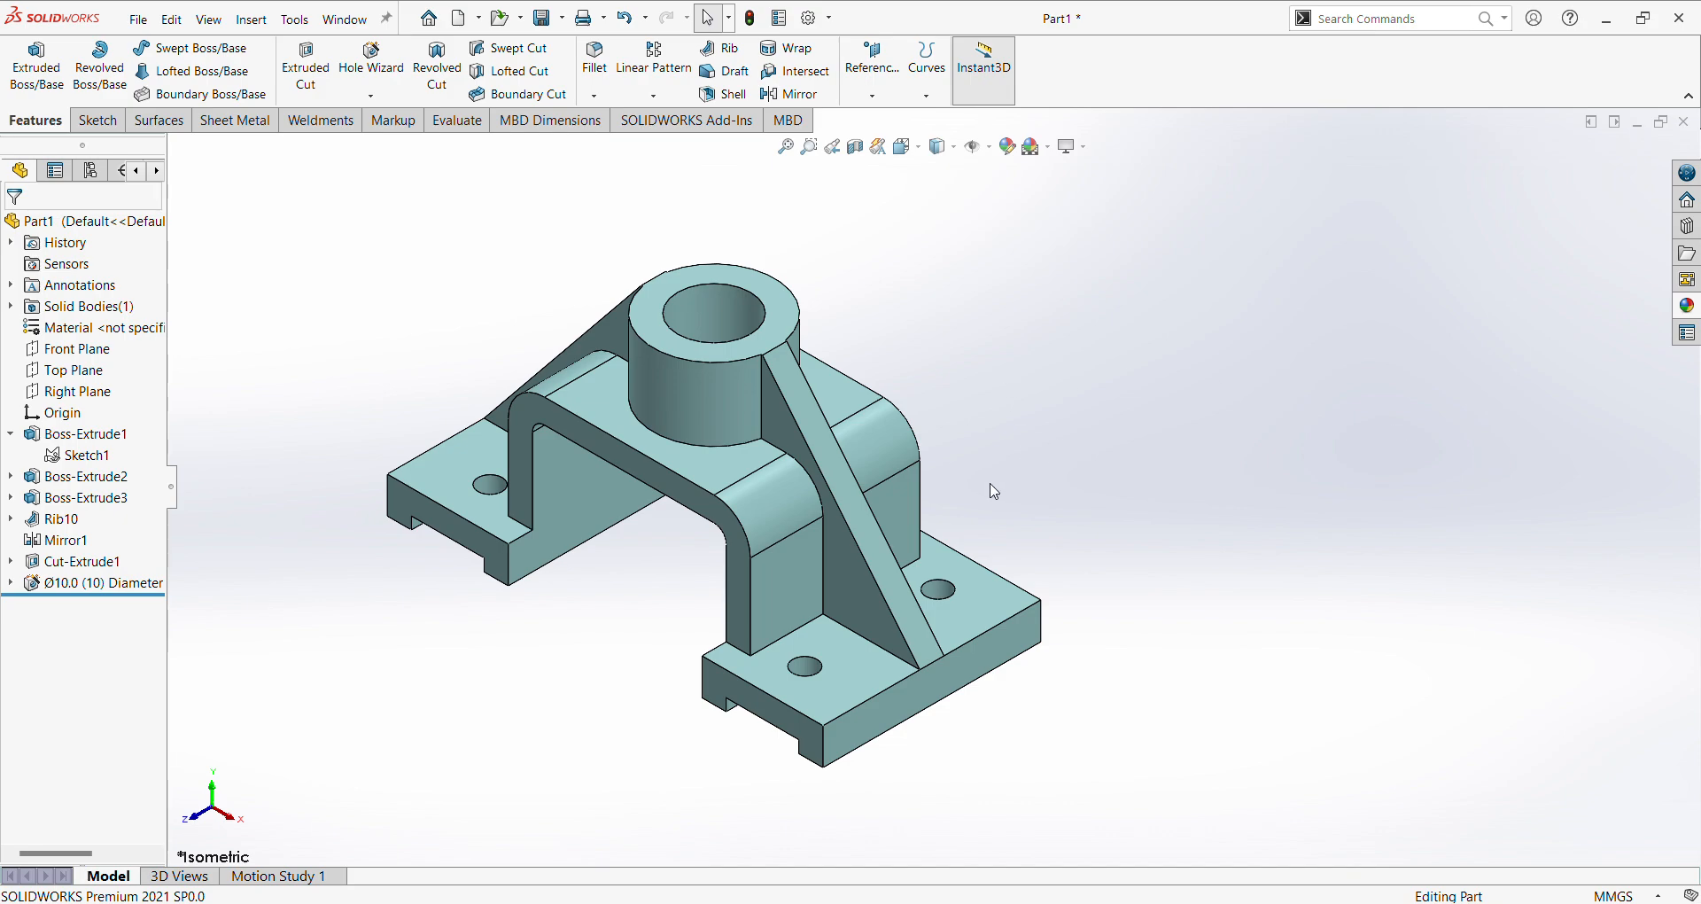
mouse_move(994, 492)
middle_down()
mouse_move(1134, 422)
mouse_move(1120, 479)
mouse_move(988, 500)
middle_up()
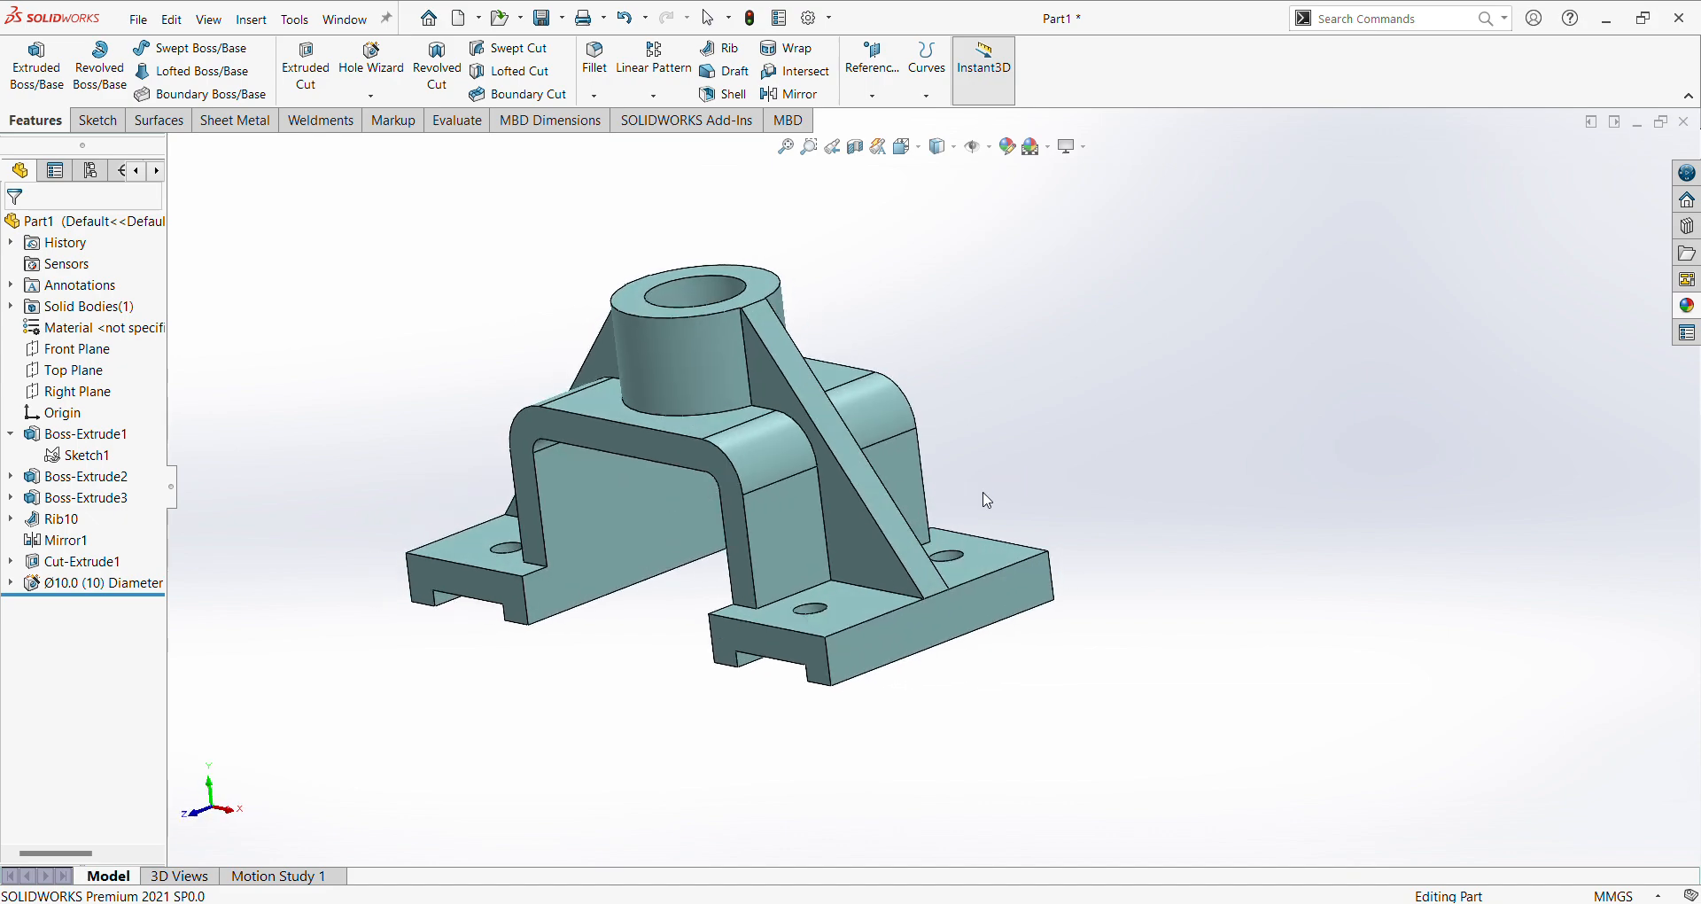
scroll(779, 407, down, 2)
scroll(780, 406, up, 2)
middle_drag(779, 407, 795, 443)
middle_drag(1085, 556, 1385, 505)
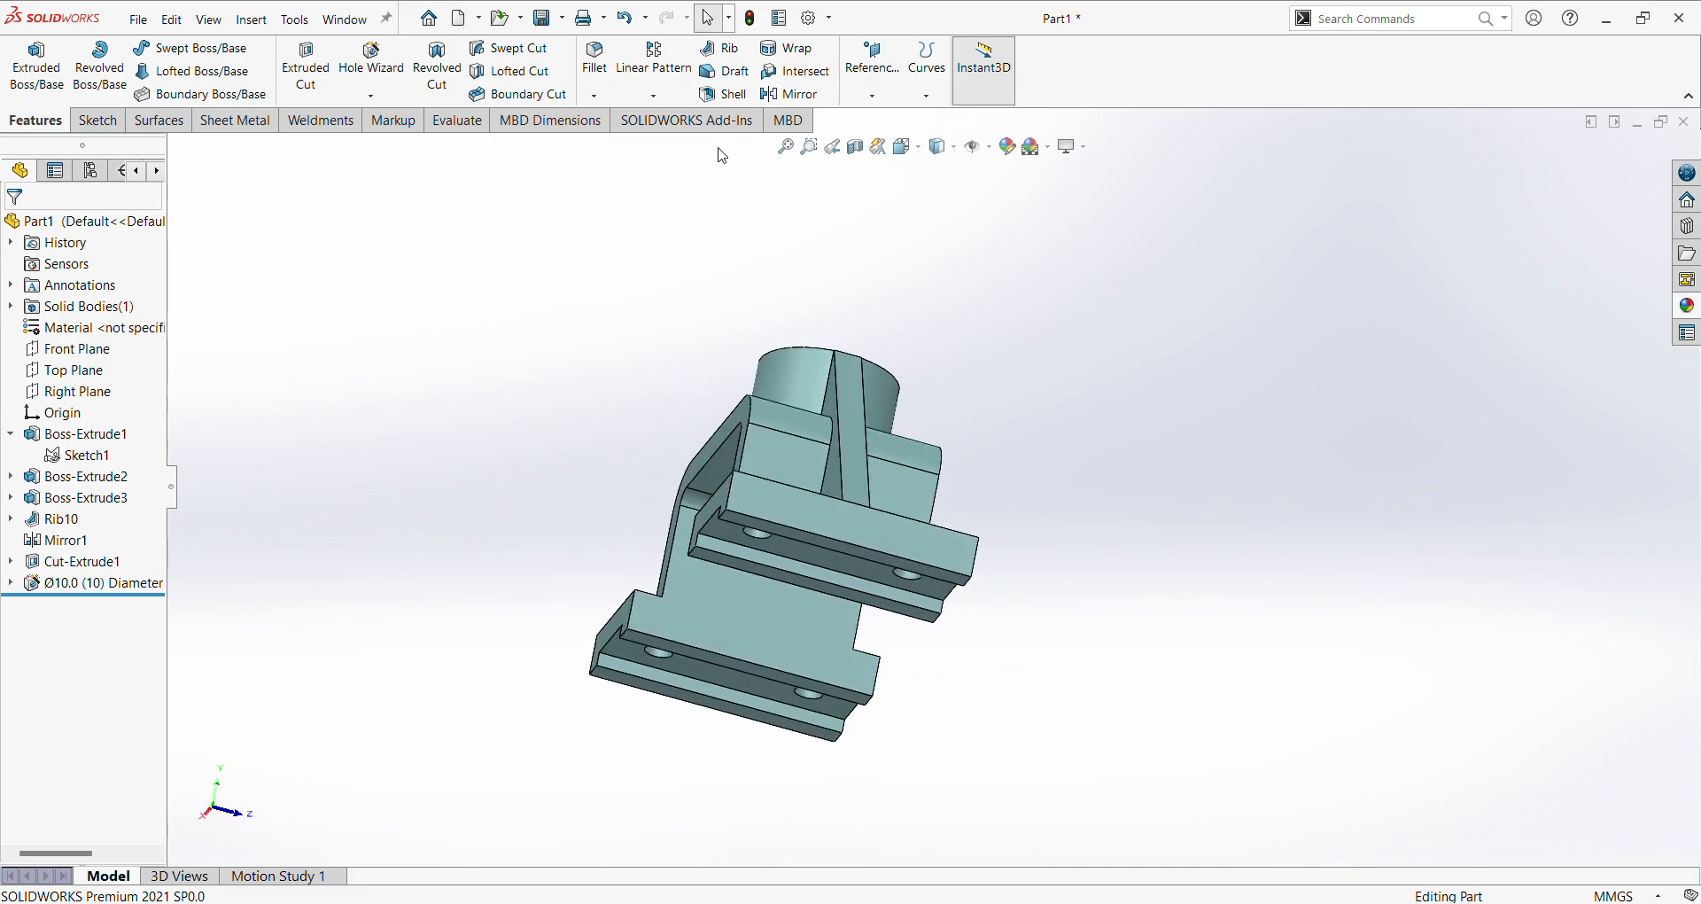